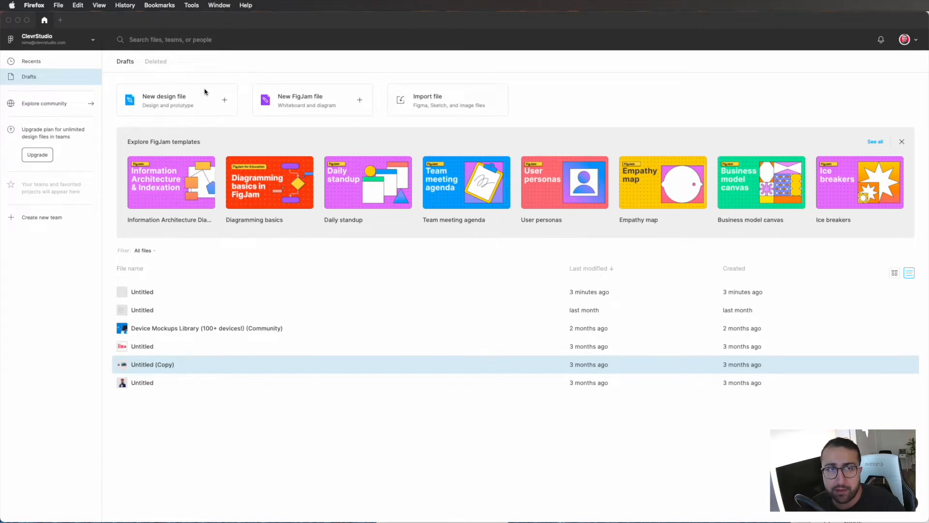
# Step: Create a new design file and name it "Photo Sharing App Mockup"
pyautogui.click(226, 100)
pyautogui.click(225, 100)
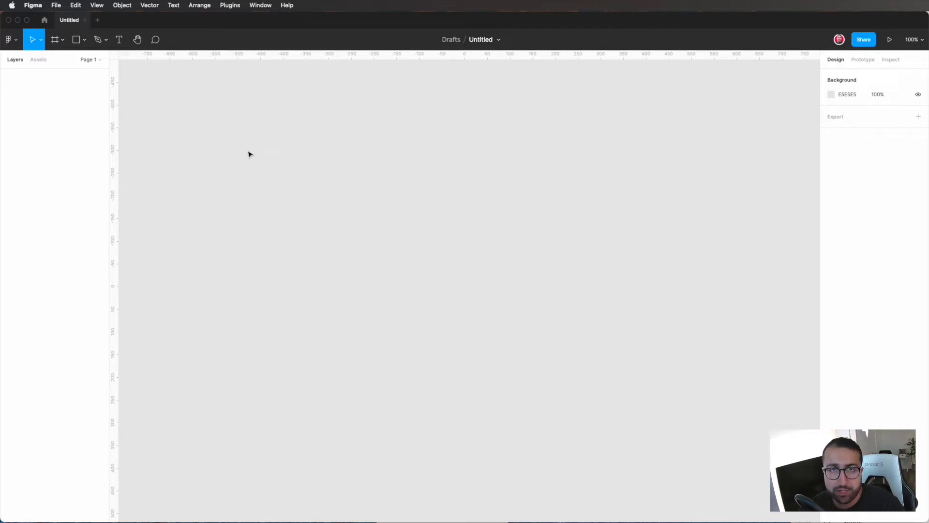
pyautogui.click(480, 40)
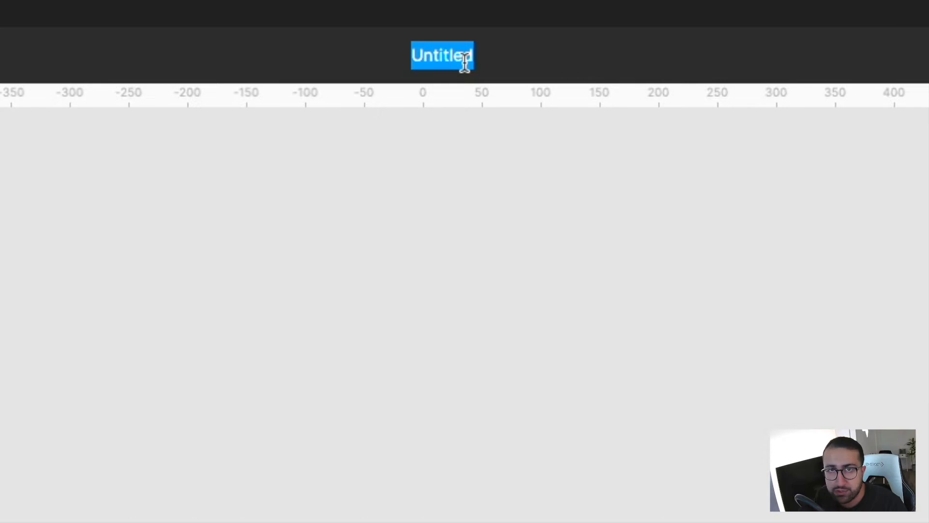
pyautogui.write('Photo Sharing App Mockup')
pyautogui.press('Return')
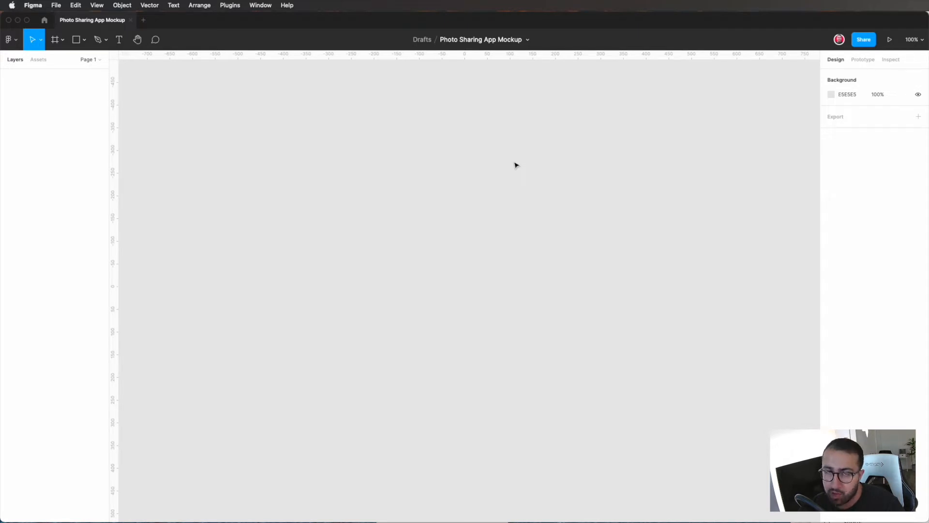
# Step: Add a text box about 363 × 203 on the canvas and enter the heading "App Requirements:"
pyautogui.press('t')
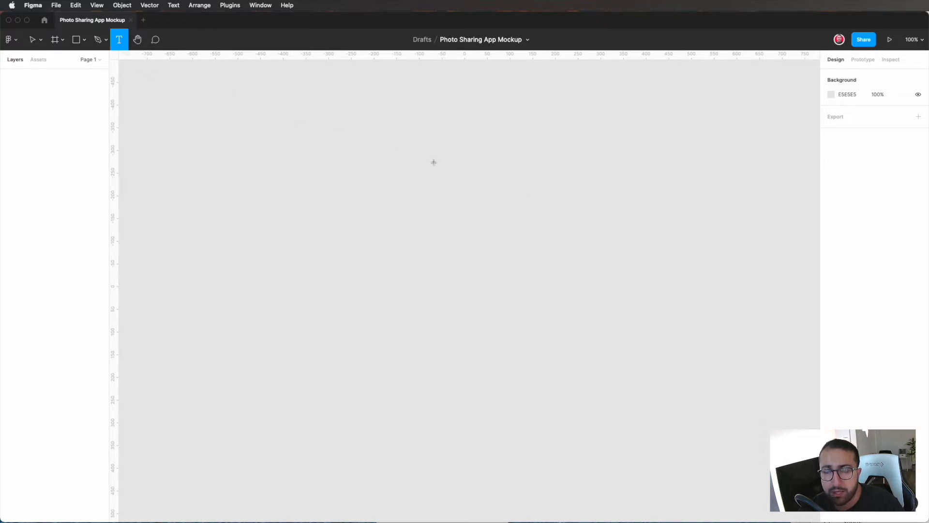
pyautogui.moveTo(434, 162); pyautogui.dragTo(598, 254)
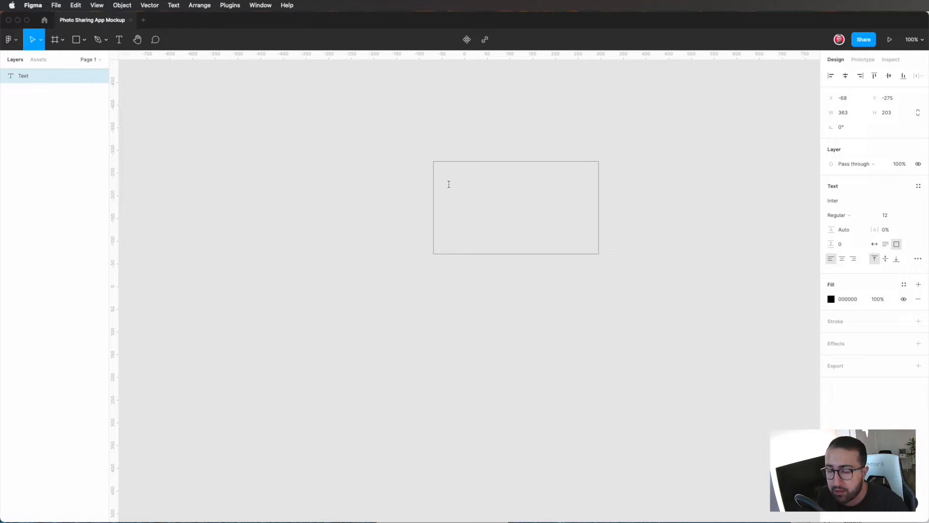
pyautogui.write('App ')
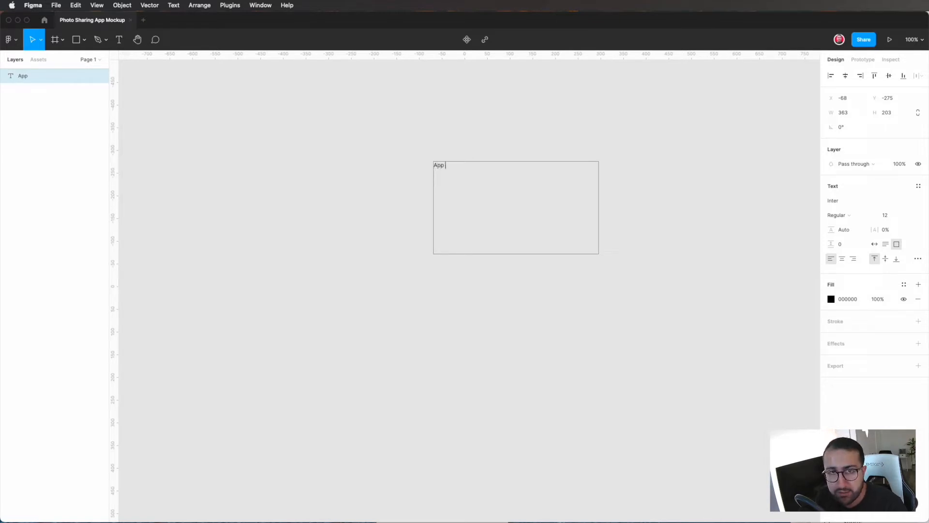
pyautogui.write('Requirements:')
pyautogui.press('Return')
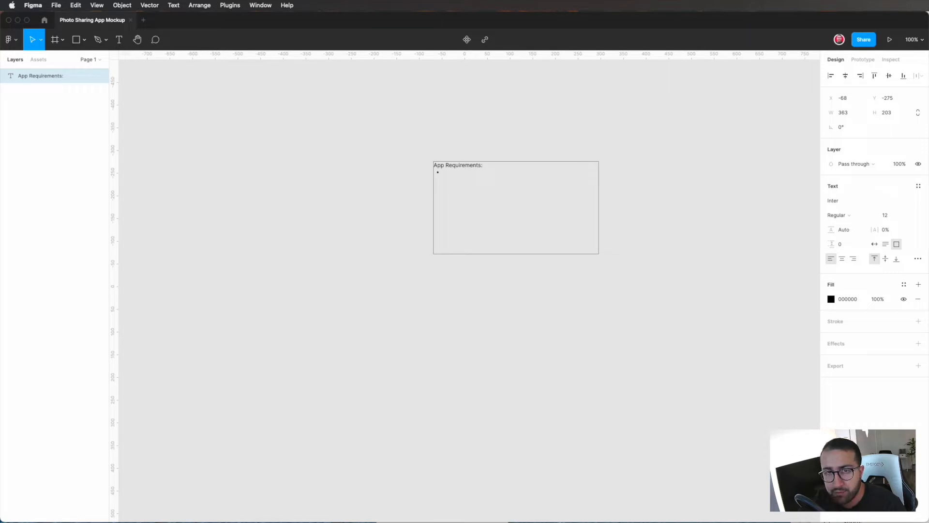
# Step: Add the bullet points "Main Page (where posts are)" and "Chat Page" beneath the heading
pyautogui.write('Main P')
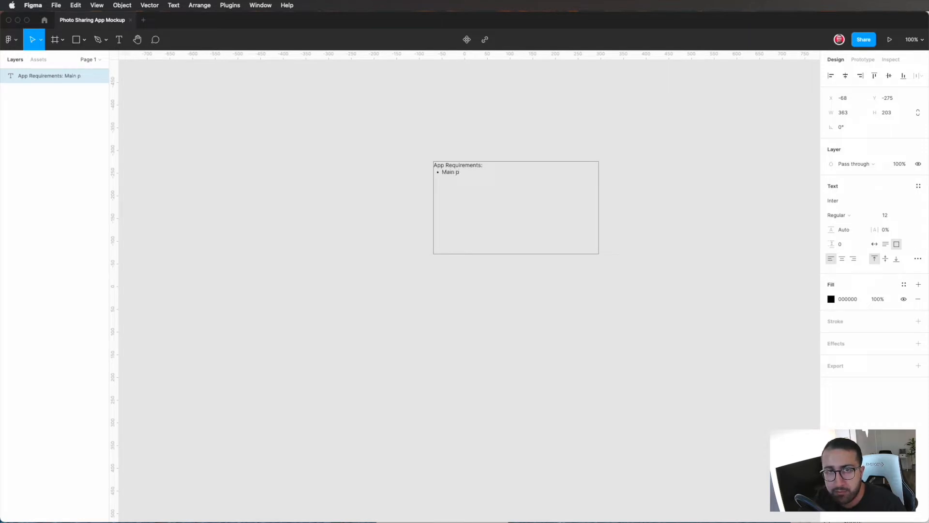
pyautogui.write('age (where posts are) ')
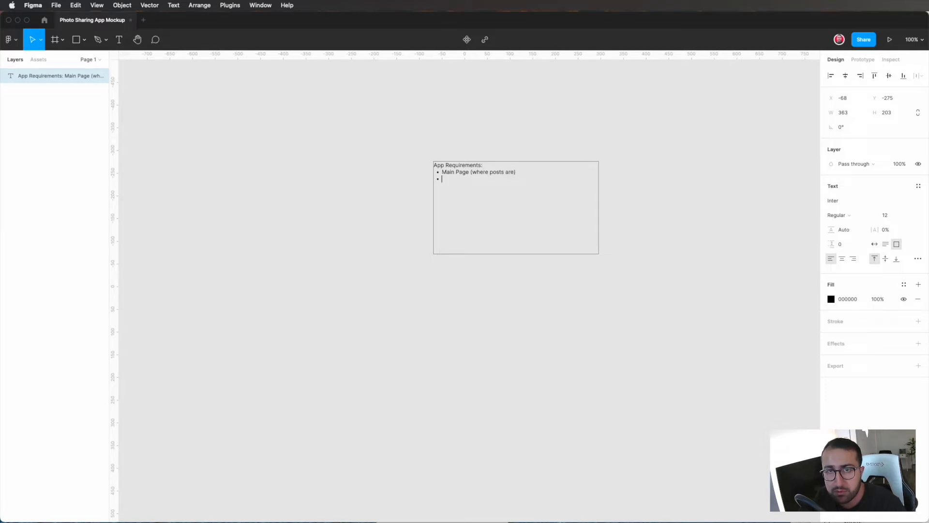
pyautogui.write('Chat Page')
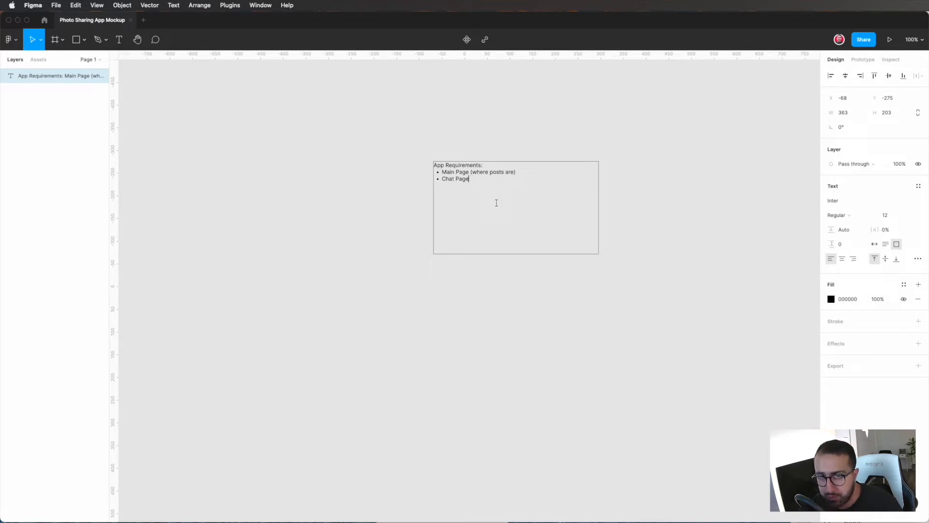
pyautogui.press('Escape')
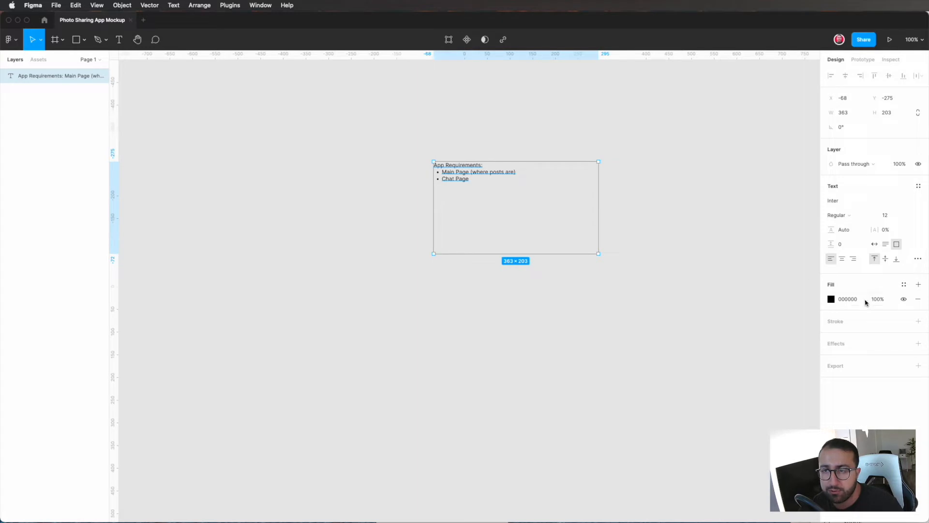
# Step: Set the requirements text to size 24 and move it to about X -677, Y -320 on the canvas
pyautogui.click(906, 216)
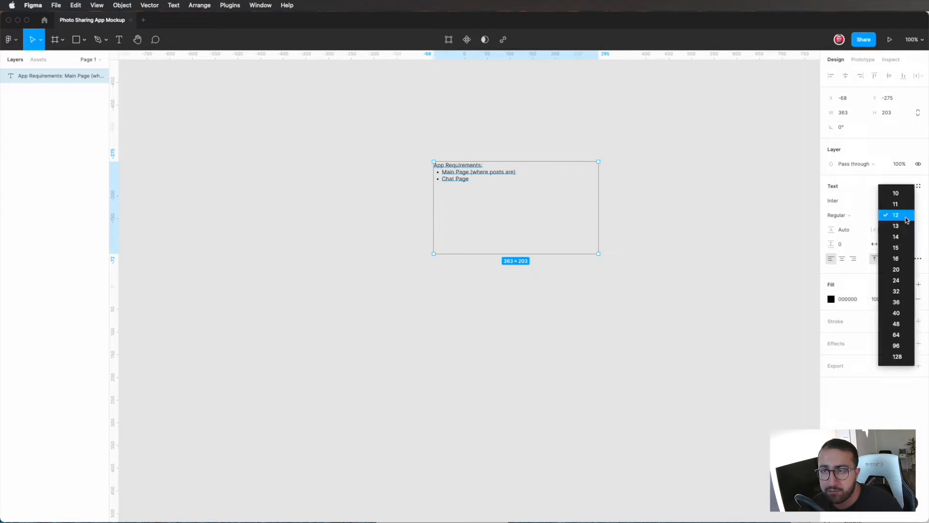
pyautogui.click(896, 280)
pyautogui.moveTo(505, 197); pyautogui.dragTo(229, 177)
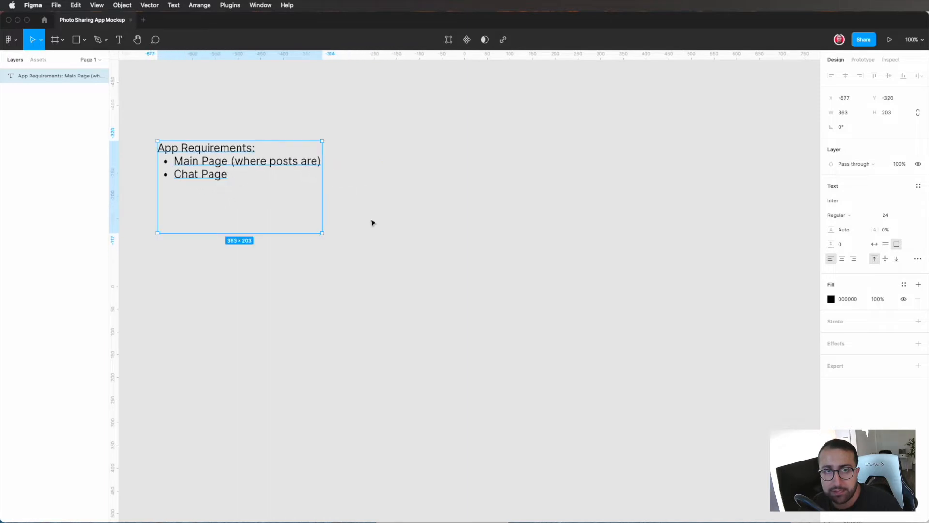
pyautogui.click(476, 237)
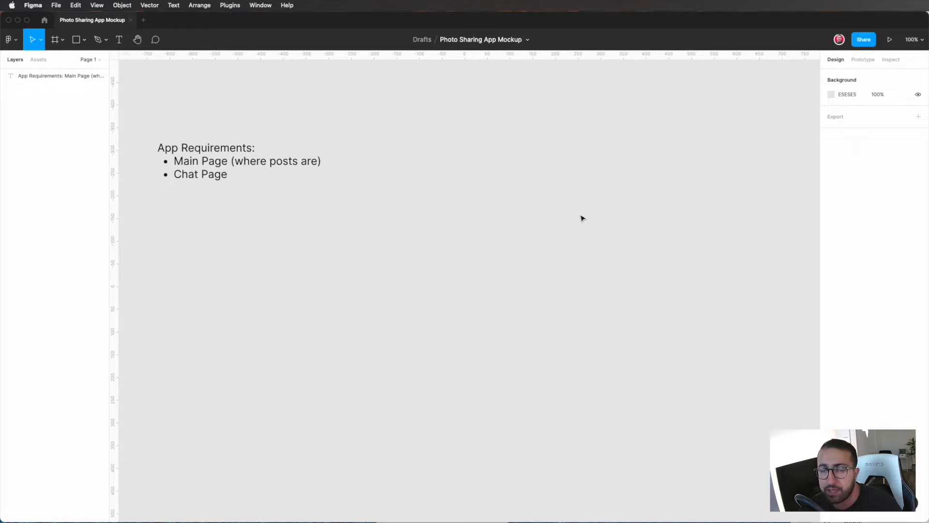
# Step: Add a phone frame to the canvas using the iPhone 11 Pro Max preset
pyautogui.press('f')
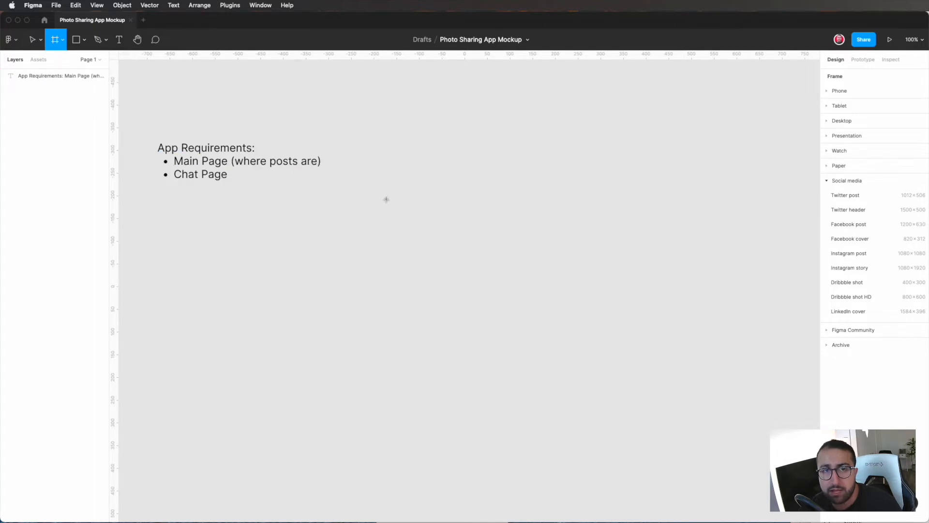
pyautogui.press('v')
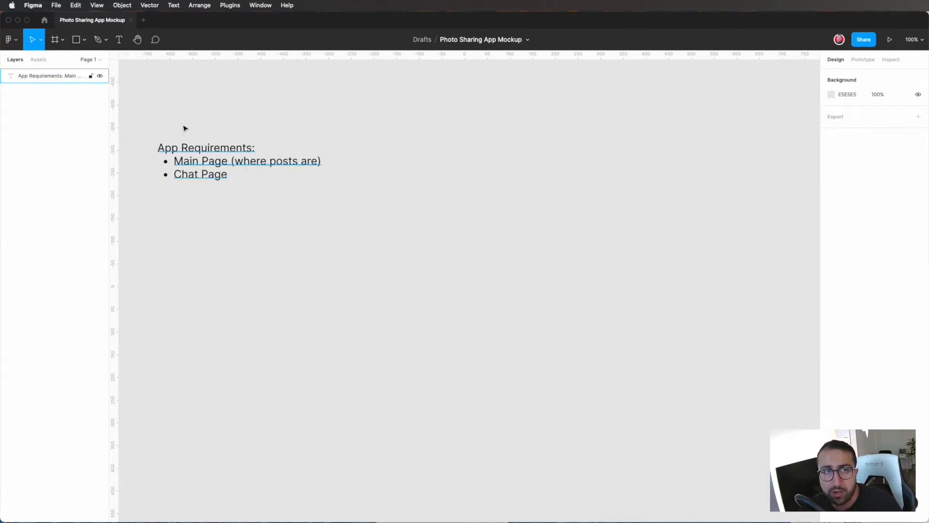
pyautogui.click(62, 47)
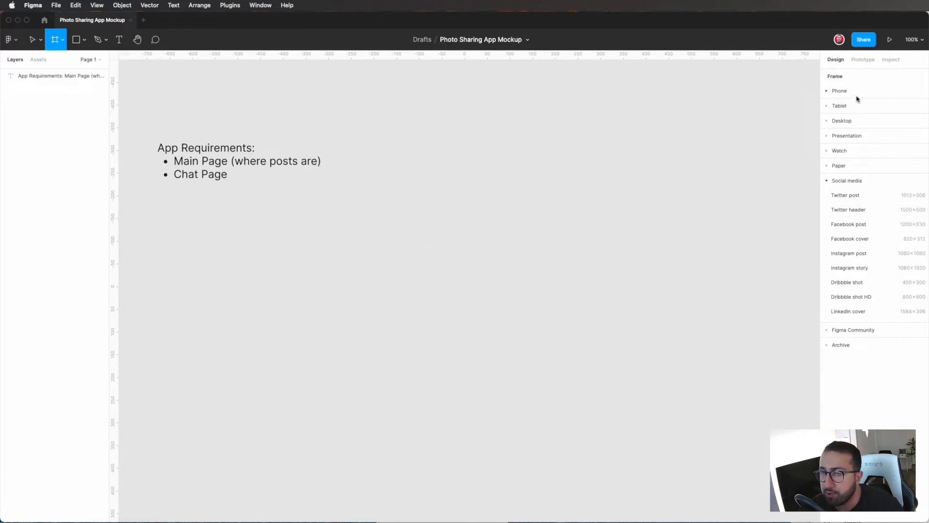
pyautogui.click(839, 91)
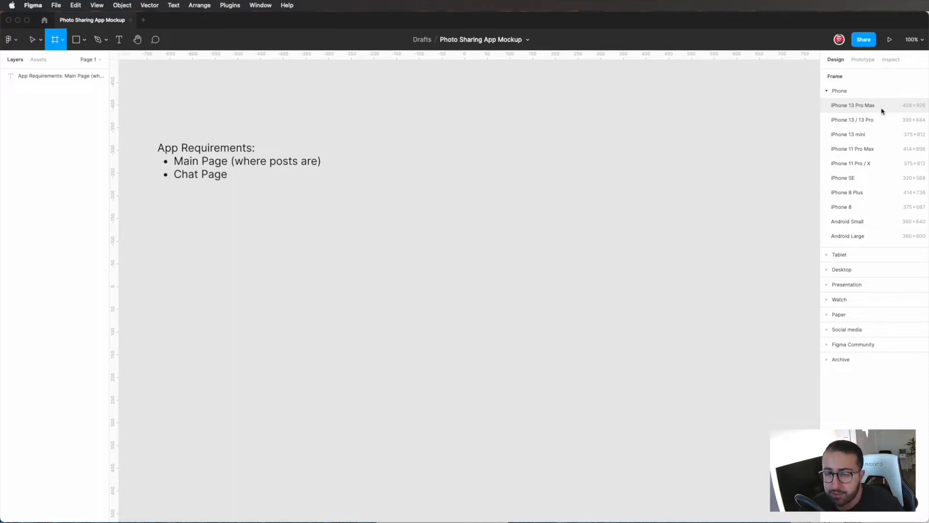
pyautogui.click(875, 152)
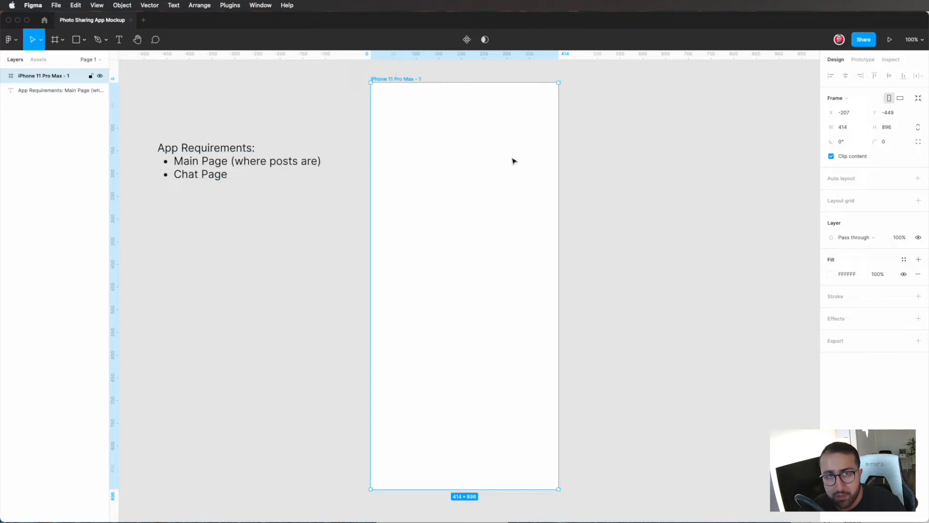
pyautogui.click(586, 149)
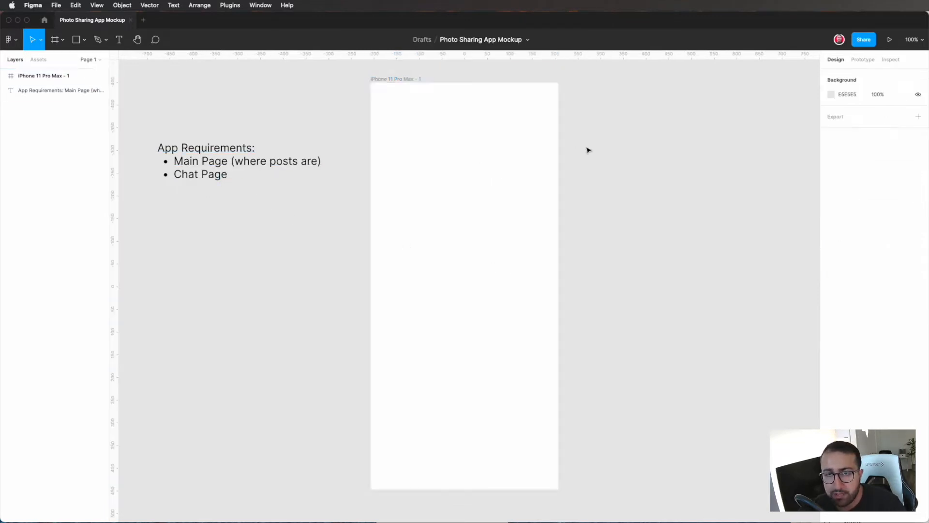
# Step: Duplicate the iPhone 11 Pro Max frame to make a second screen beside it
pyautogui.click(516, 190)
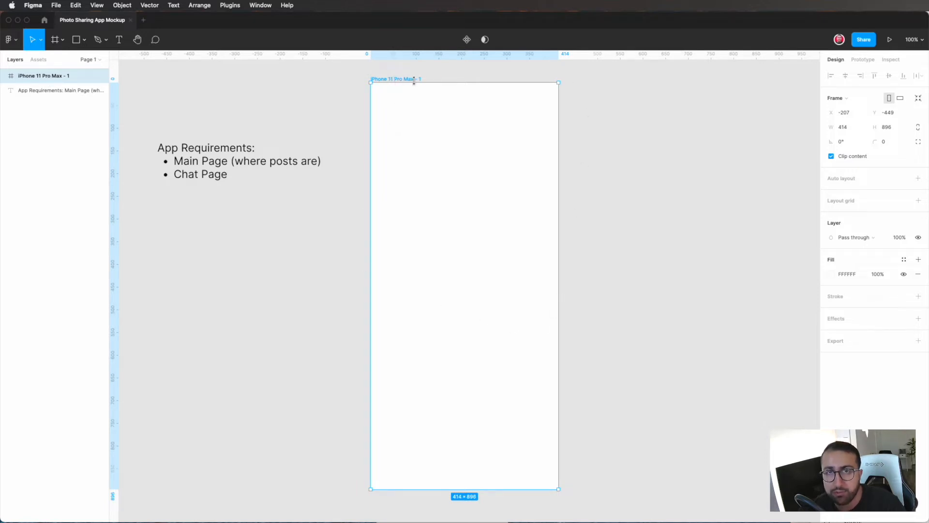
pyautogui.click(603, 176)
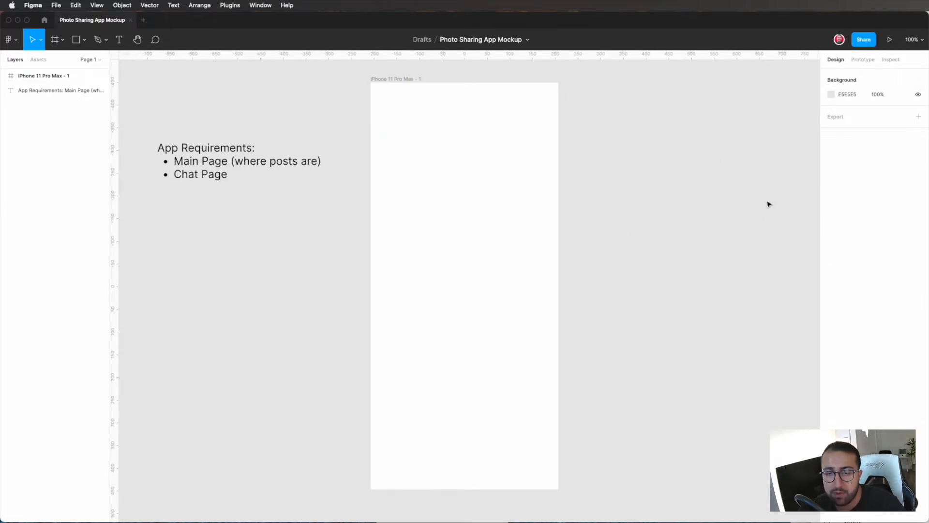
pyautogui.click(527, 89)
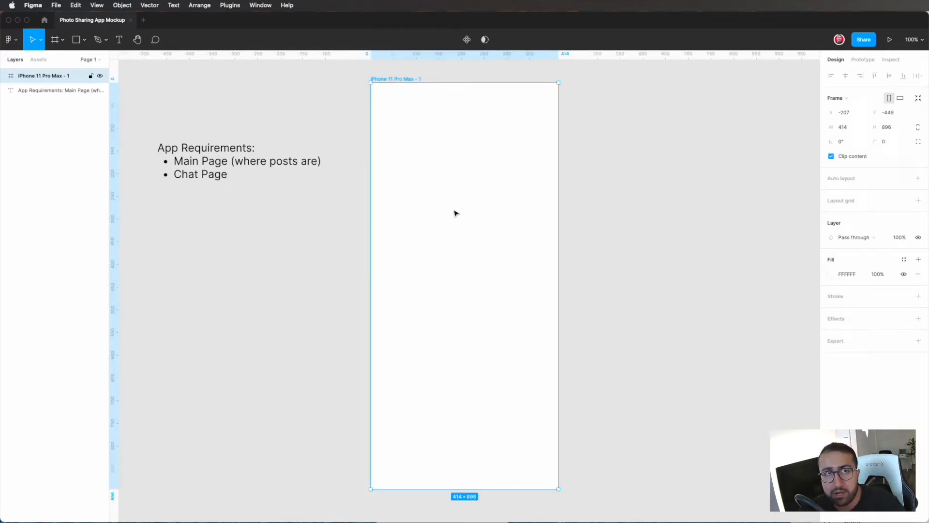
pyautogui.click(82, 4)
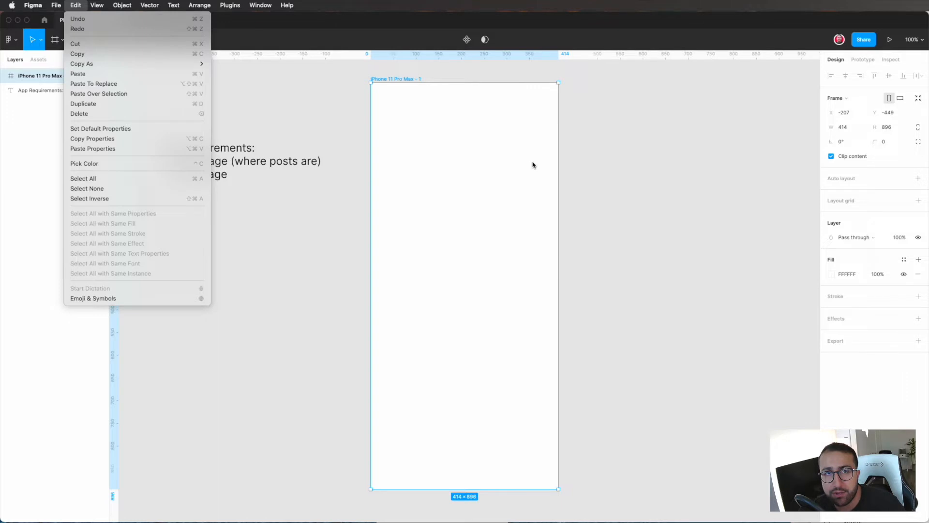
pyautogui.click(584, 170)
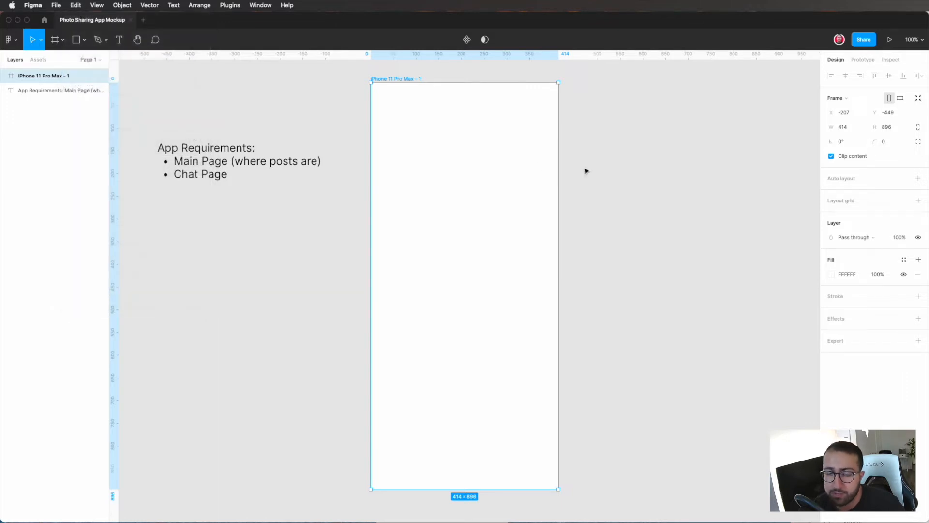
pyautogui.press('super+d')
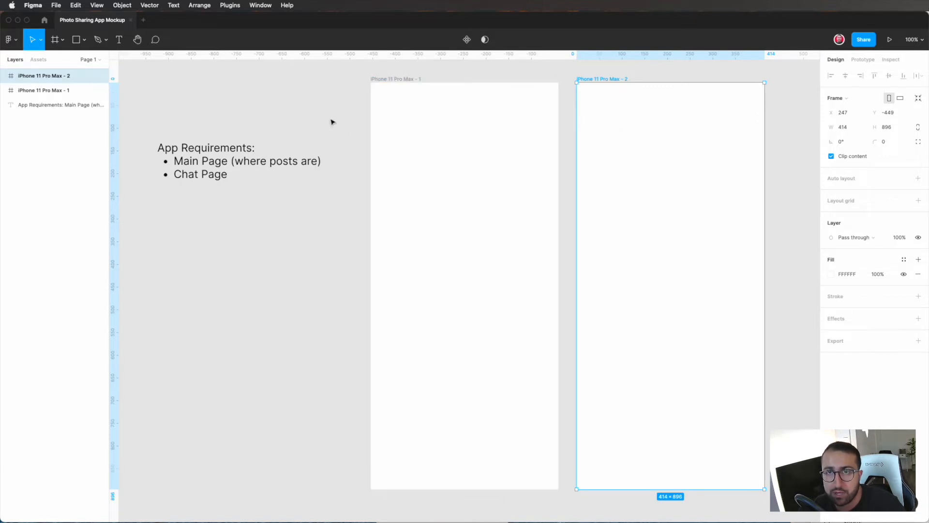
# Step: Rename the original phone frame as "Main Page"
pyautogui.doubleClick(411, 80)
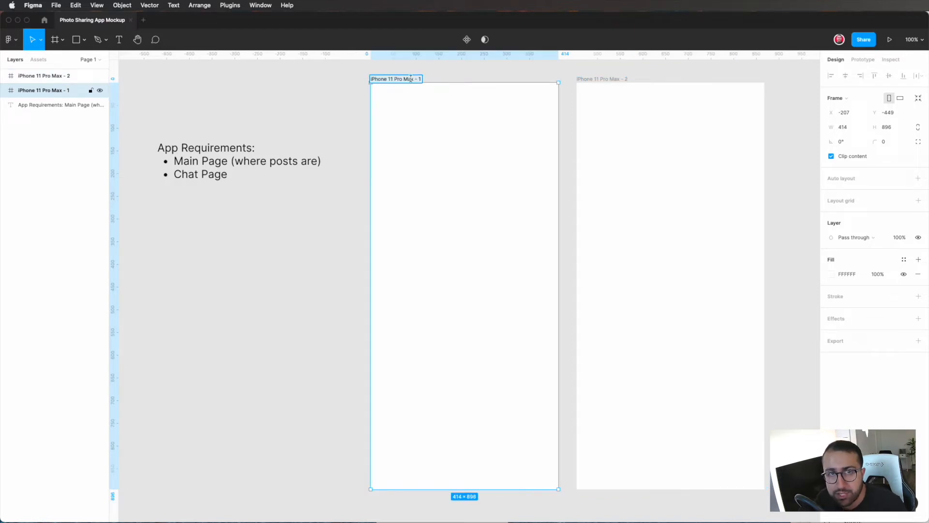
pyautogui.write('Main Page')
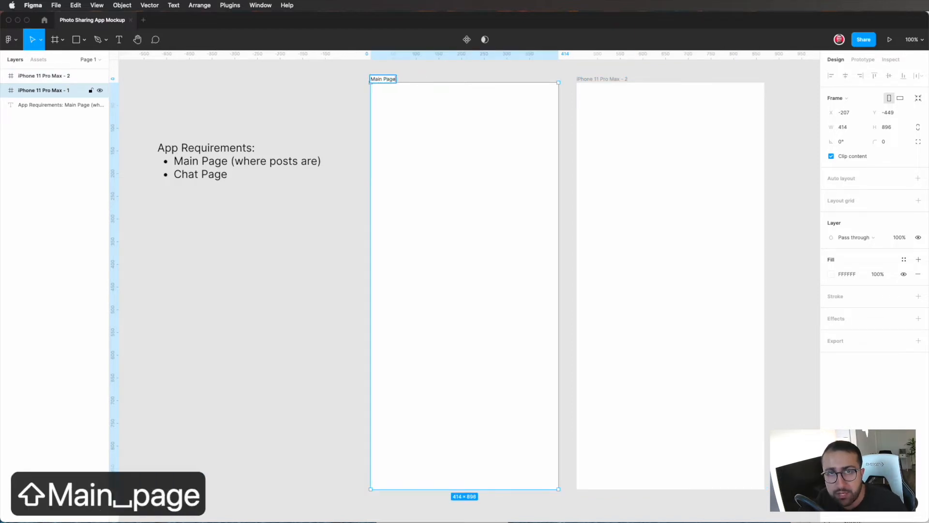
pyautogui.press('Return')
# Step: Rename the duplicated phone frame as "Chat Page" and clear the selection
pyautogui.click(616, 79)
pyautogui.doubleClick(616, 78)
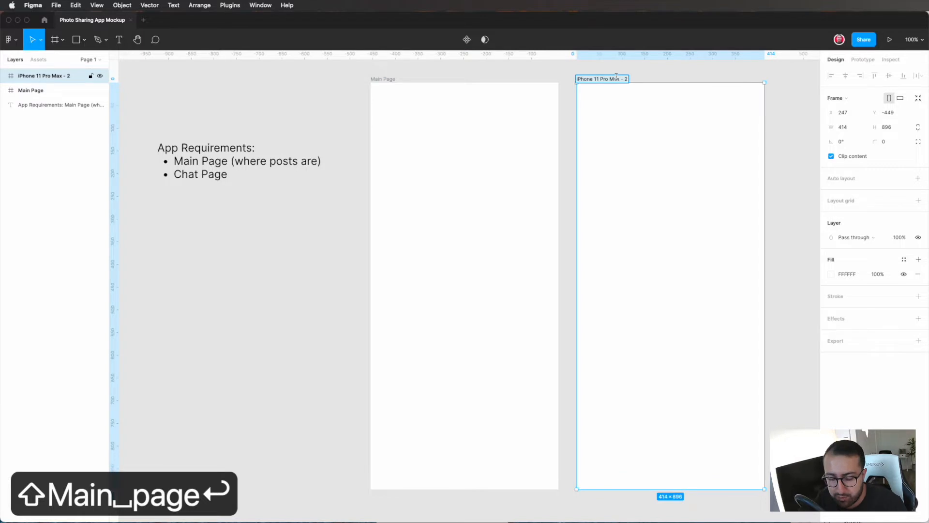
pyautogui.write('Chat Pagfe')
pyautogui.press('BackSpace')
pyautogui.press('BackSpace')
pyautogui.write('e')
pyautogui.press('Return')
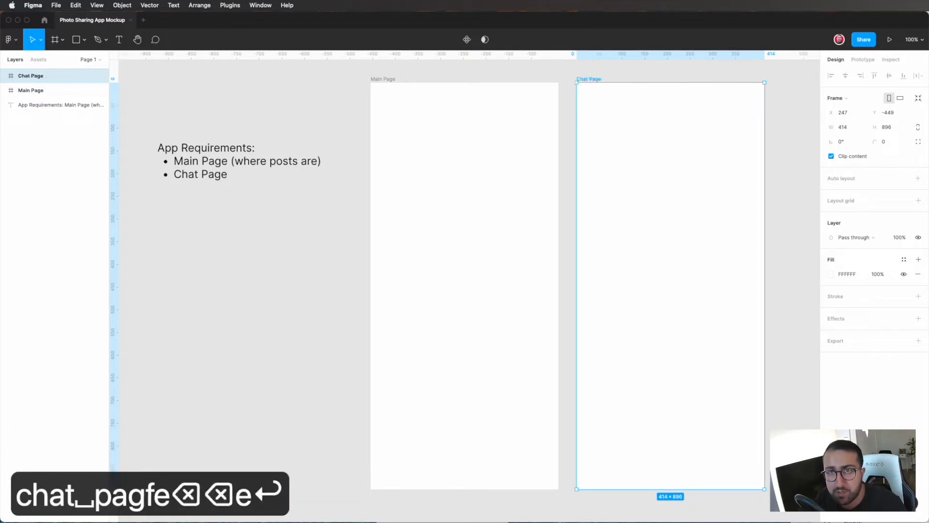
pyautogui.click(570, 95)
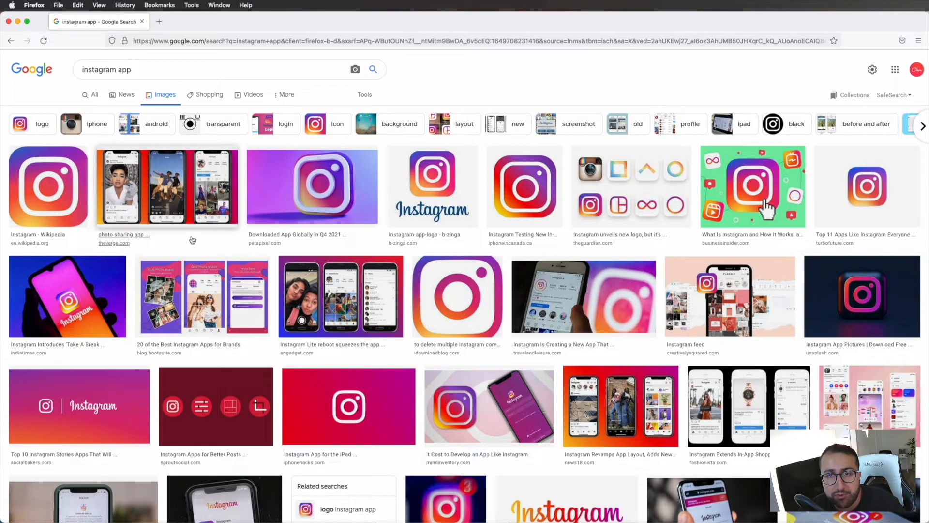
# Step: Switch to the Firefox image results for "instagram app" and examine several app screenshots as layout references
pyautogui.click(175, 216)
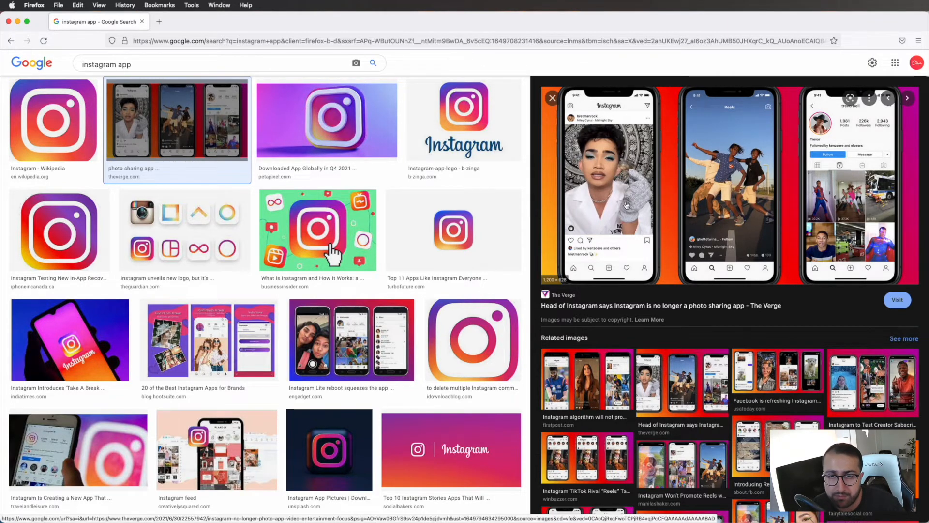
pyautogui.click(360, 338)
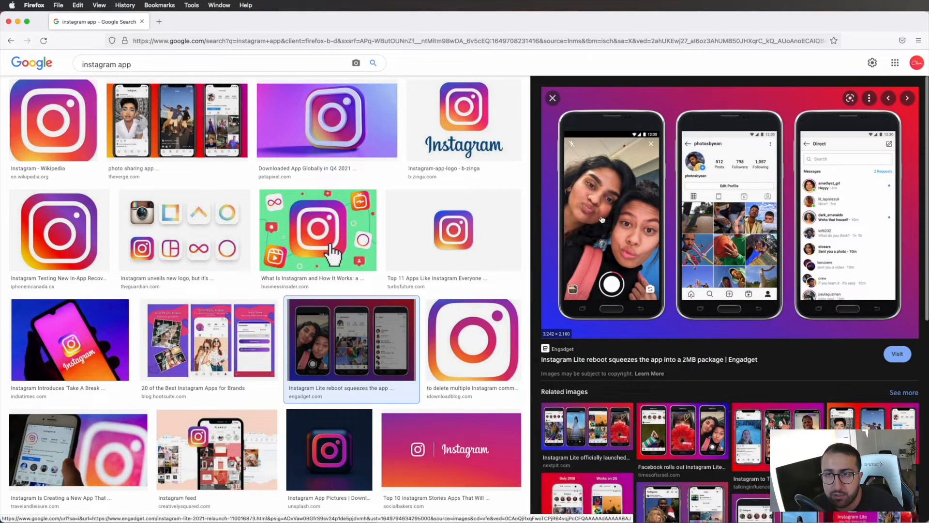
pyautogui.scroll(-3, 421, 302)
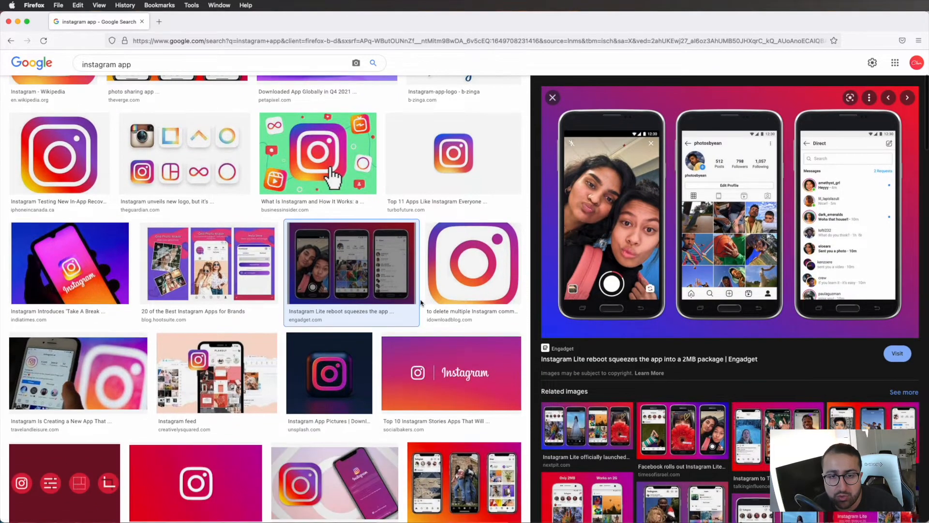
pyautogui.scroll(-3, 421, 302)
pyautogui.click(217, 304)
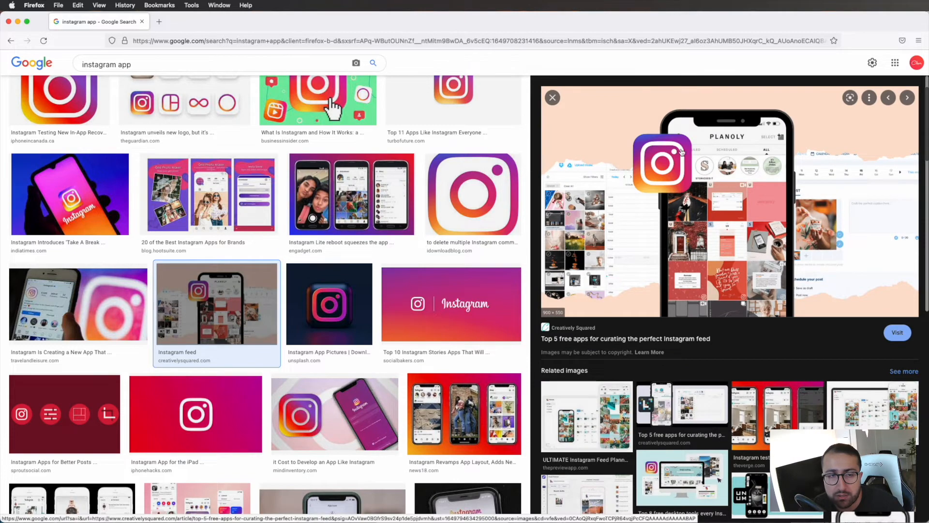
# Step: Examine further Instagram app screenshots in the image results for page layout ideas
pyautogui.press('Left')
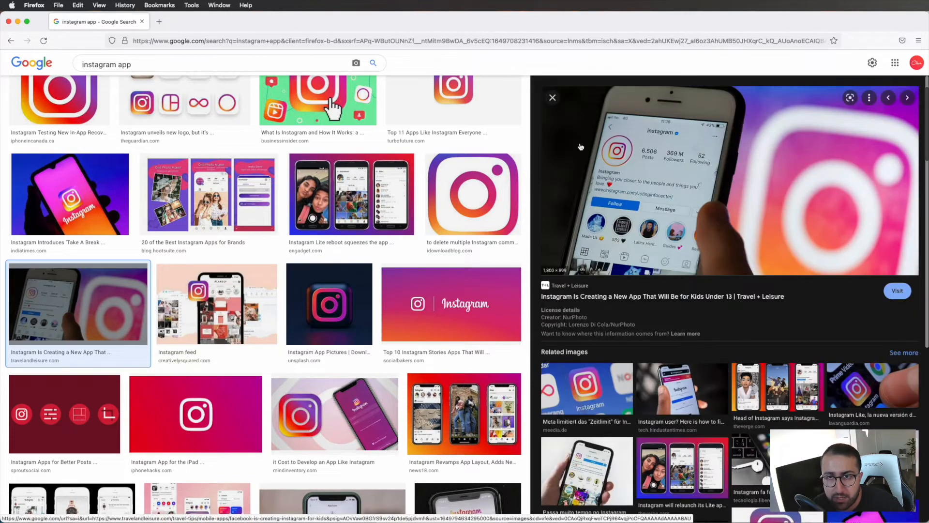
pyautogui.scroll(-6, 362, 371)
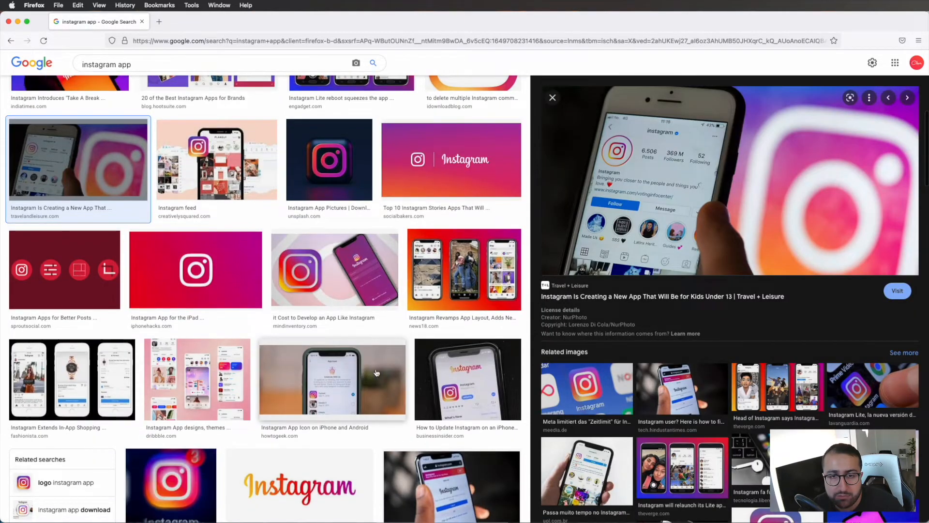
pyautogui.click(448, 370)
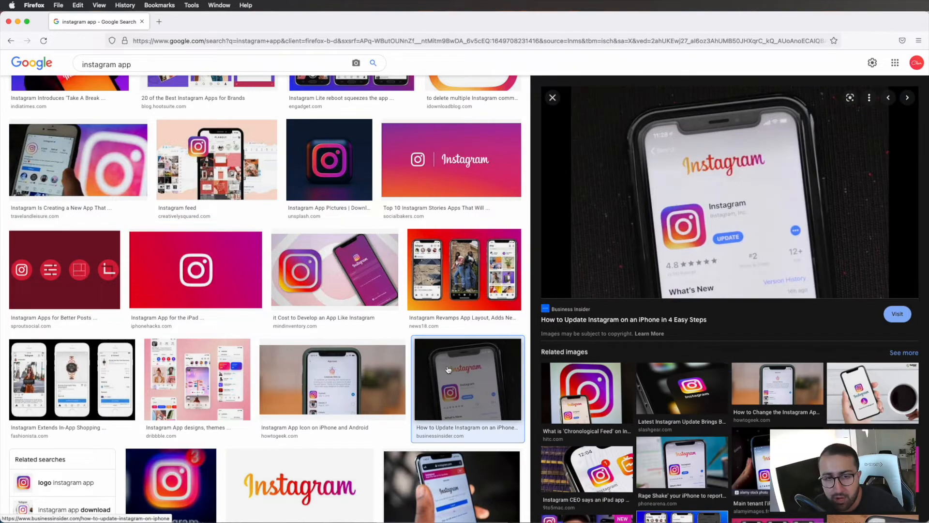
pyautogui.scroll(10, 448, 370)
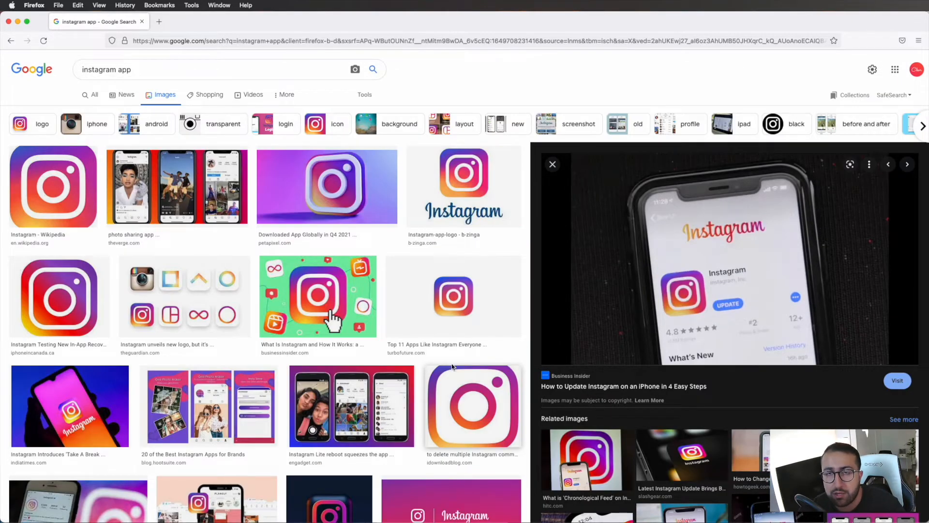
# Step: Search the web for "apple design resources for figma" and look through the iOS templates on Apple's Design Resources page
pyautogui.click(563, 39)
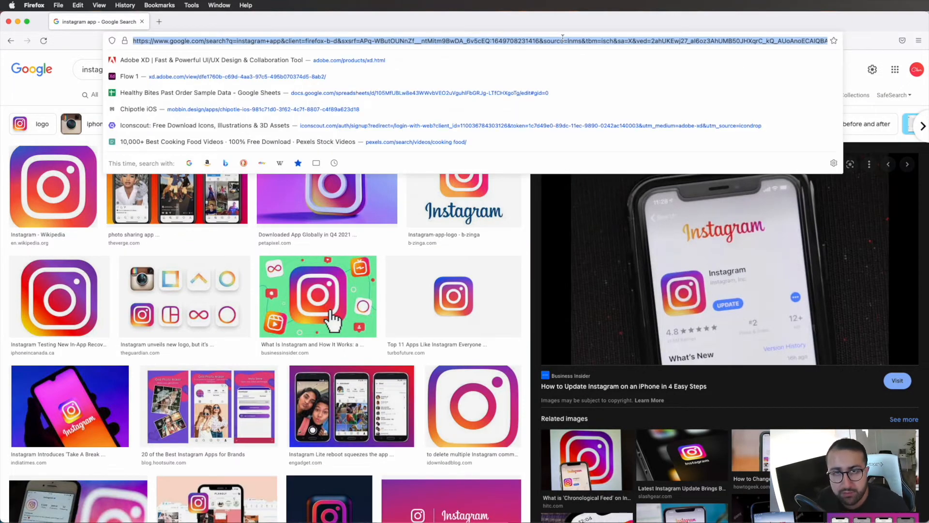
pyautogui.write('apple design')
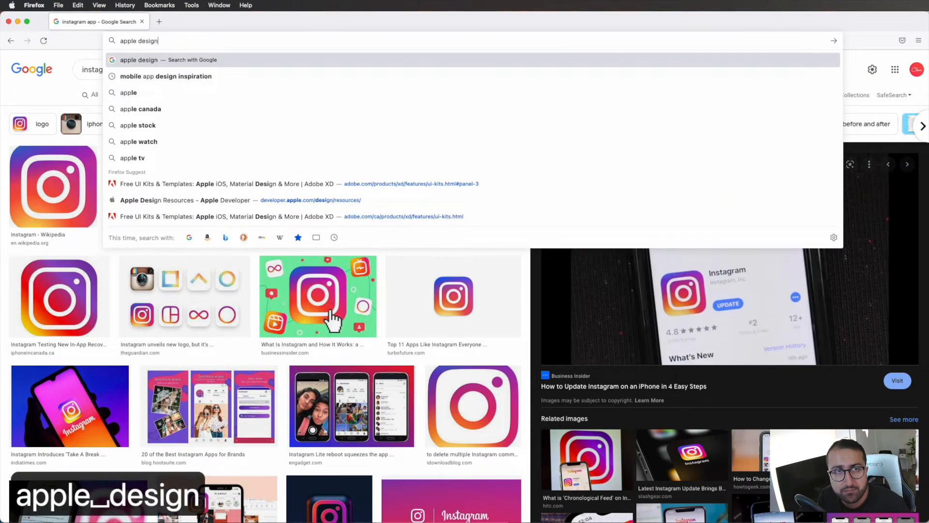
pyautogui.write(' resources')
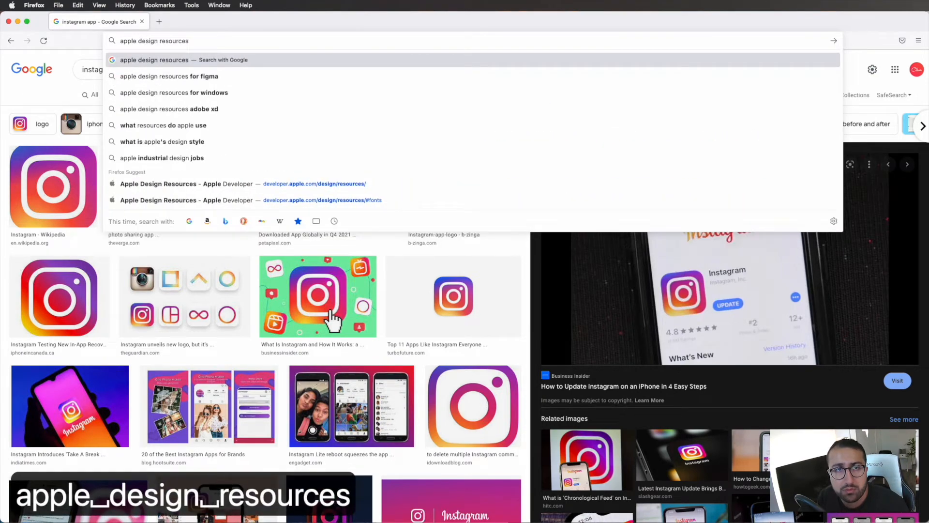
pyautogui.press('Down')
pyautogui.press('Return')
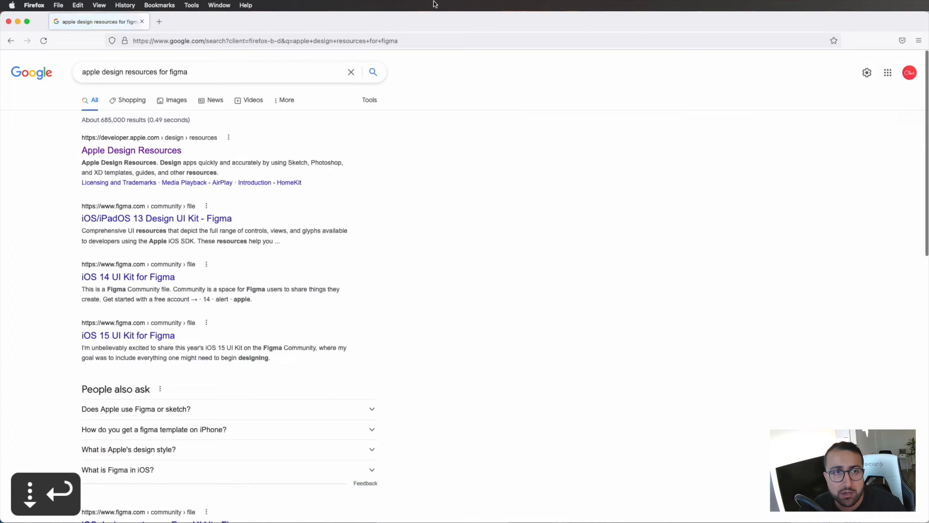
pyautogui.click(165, 150)
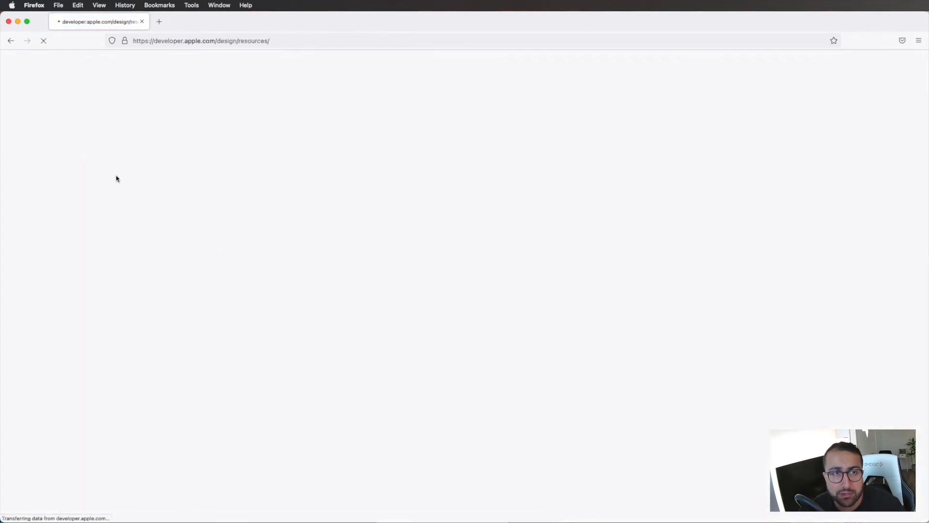
pyautogui.scroll(-5, 319, 309)
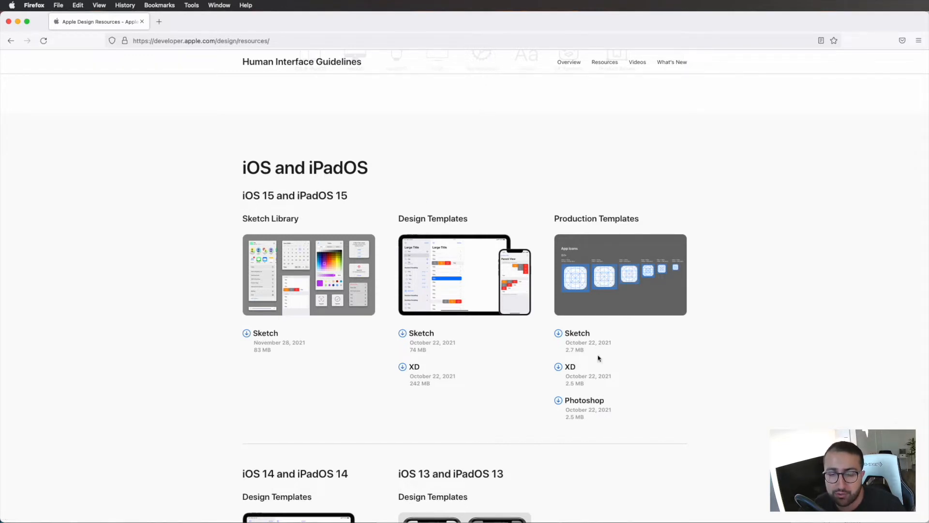
# Step: Switch back to Figma and draw a 414 × 100 rectangle across the top of the Main Page frame
pyautogui.press('super+Tab')
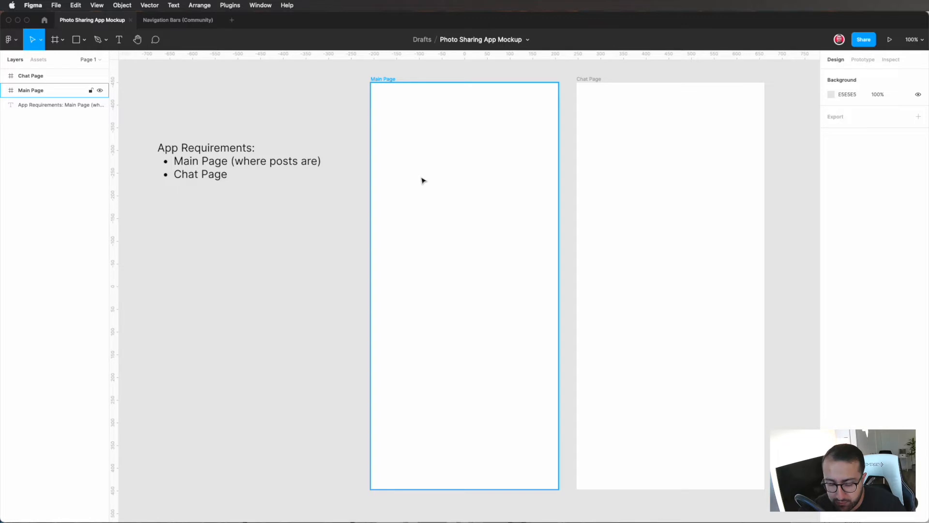
pyautogui.press('r')
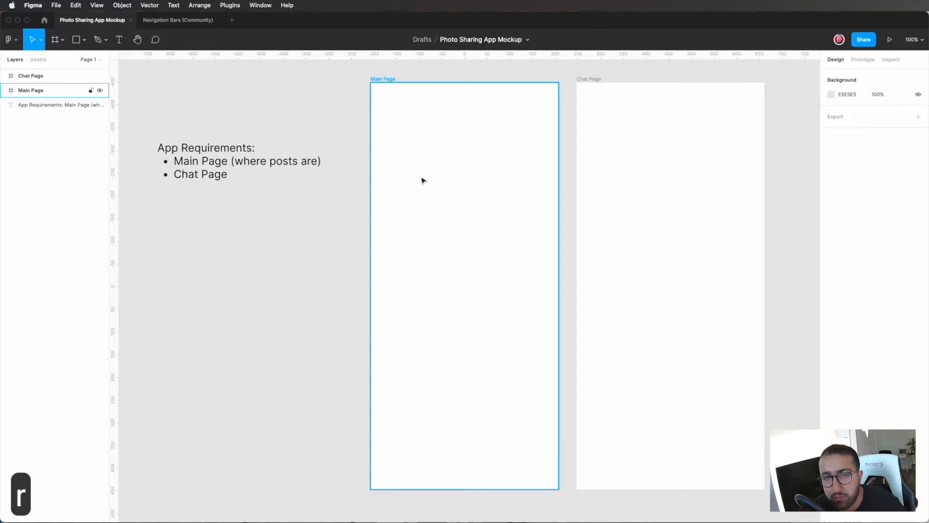
pyautogui.moveTo(371, 83); pyautogui.dragTo(559, 129)
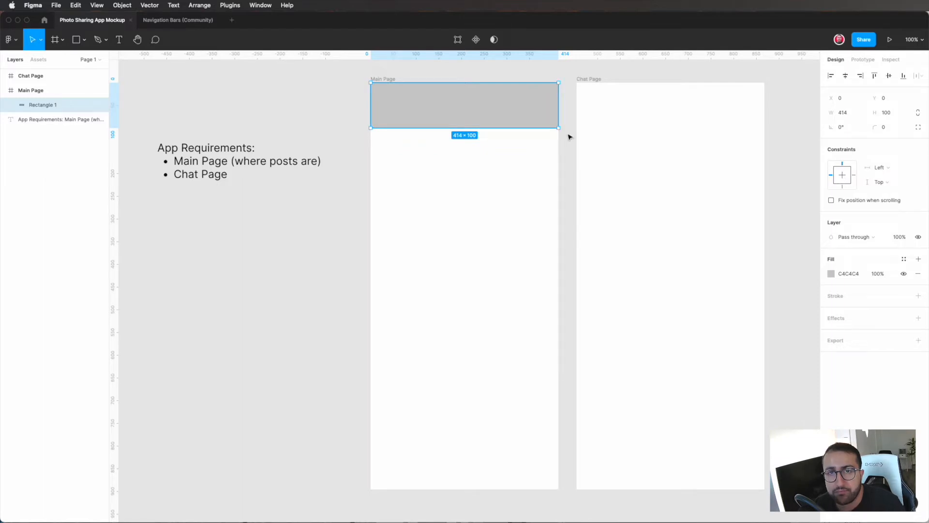
pyautogui.click(569, 136)
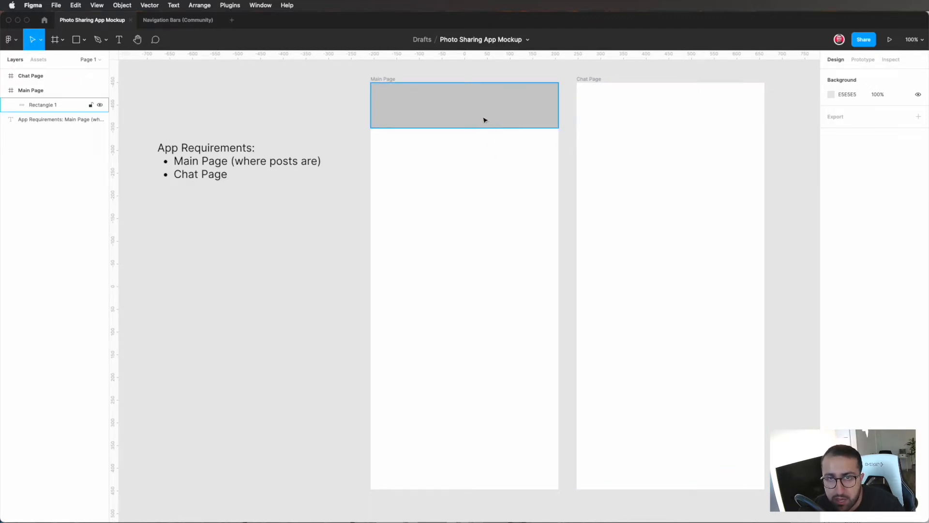
# Step: Add the text label "Navigation bar" and centre it on the rectangle at the top of the Main Page
pyautogui.press('t')
pyautogui.click(466, 116)
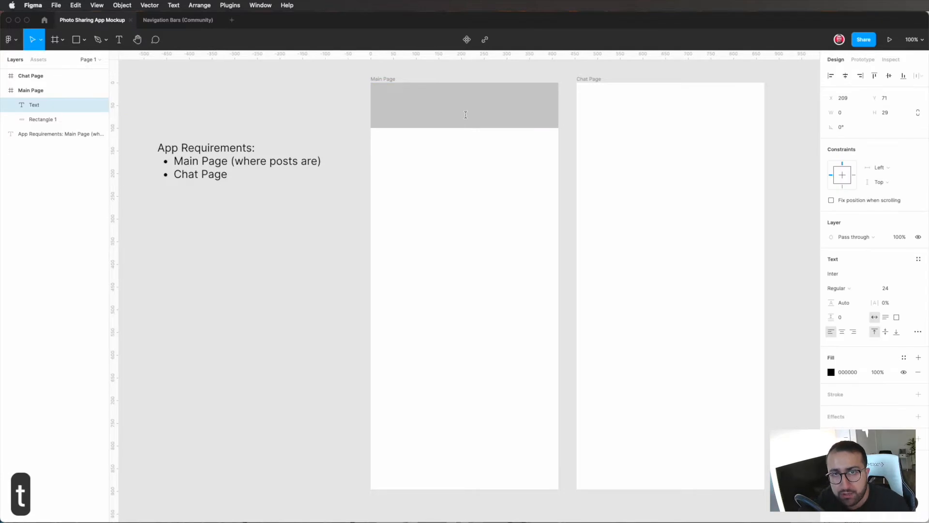
pyautogui.write('Navigation bar')
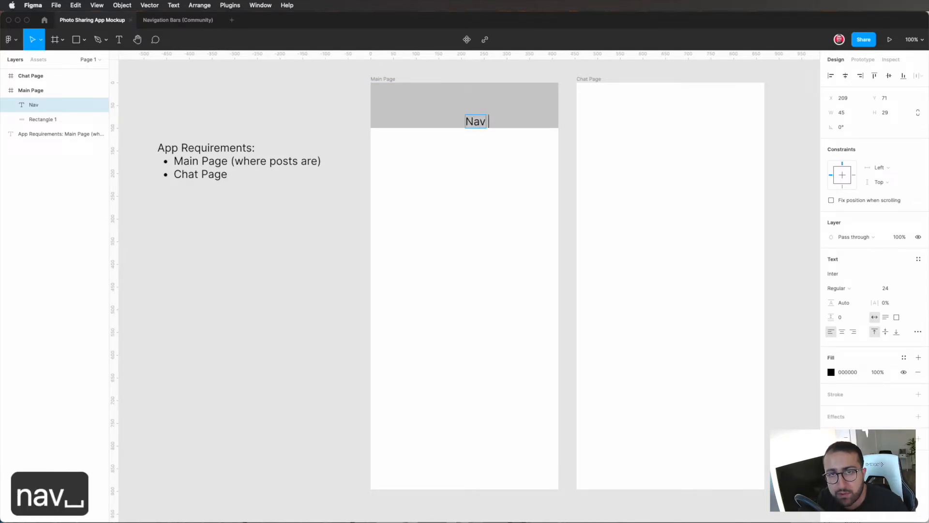
pyautogui.press('BackSpace')
pyautogui.write('igation bar')
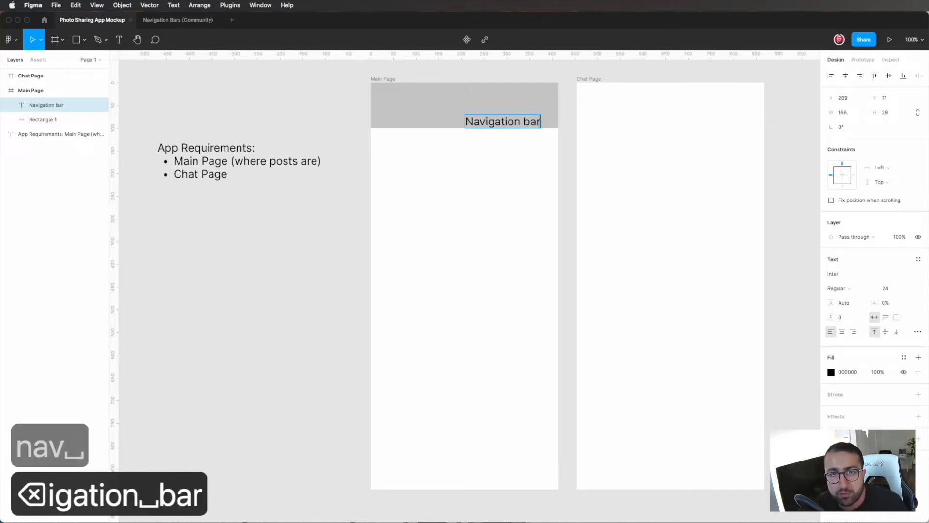
pyautogui.press('Escape')
pyautogui.moveTo(498, 118); pyautogui.dragTo(461, 102)
pyautogui.press('Escape')
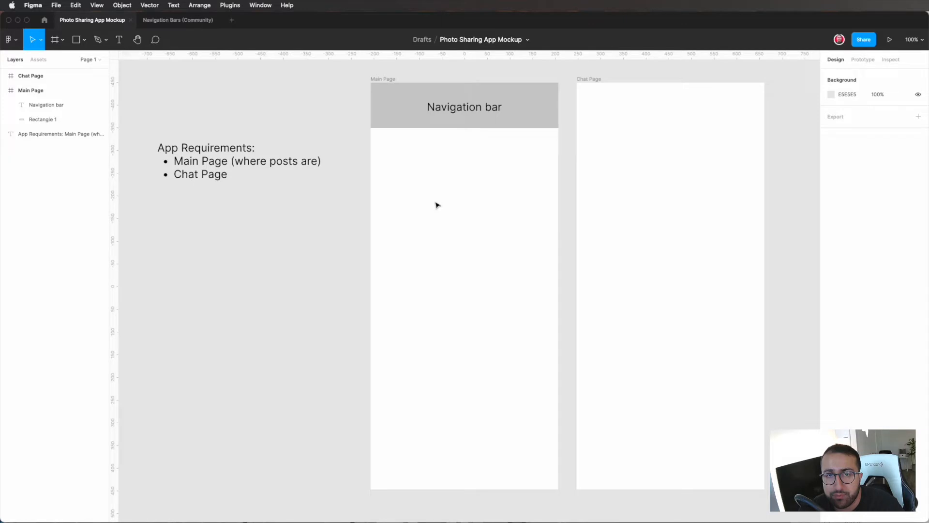
# Step: Draw a square of about 335 × 335 below the navigation bar, centred horizontally at X 40, Y 195
pyautogui.press('r')
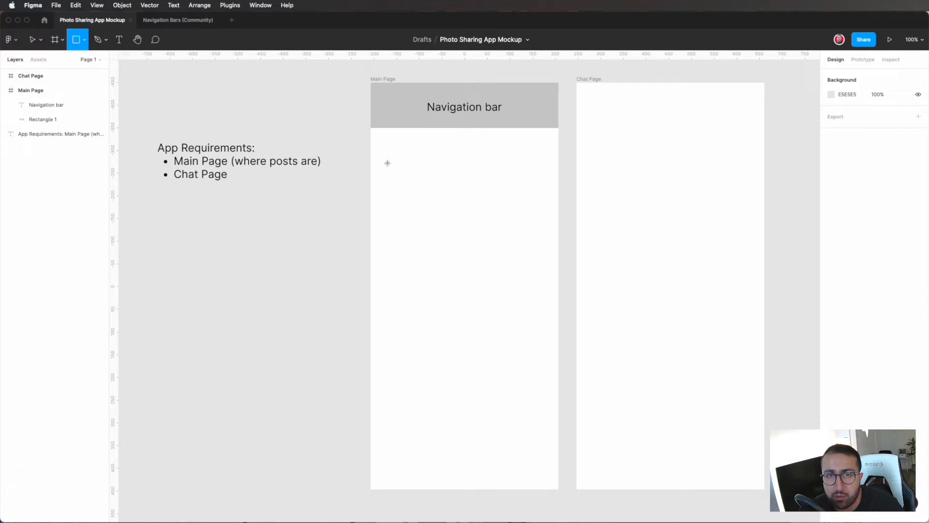
pyautogui.moveTo(387, 164)
pyautogui.mouseDown()
pyautogui.moveTo(490, 251)
pyautogui.moveTo(474, 292)
pyautogui.moveTo(456, 296)
pyautogui.moveTo(534, 226)
pyautogui.moveTo(515, 249)
pyautogui.moveTo(535, 237)
pyautogui.moveTo(491, 268)
pyautogui.moveTo(515, 286)
pyautogui.moveTo(545, 289)
pyautogui.moveTo(537, 282)
pyautogui.mouseUp()
pyautogui.moveTo(477, 255)
pyautogui.mouseDown()
pyautogui.moveTo(482, 242)
pyautogui.moveTo(482, 252)
pyautogui.mouseUp()
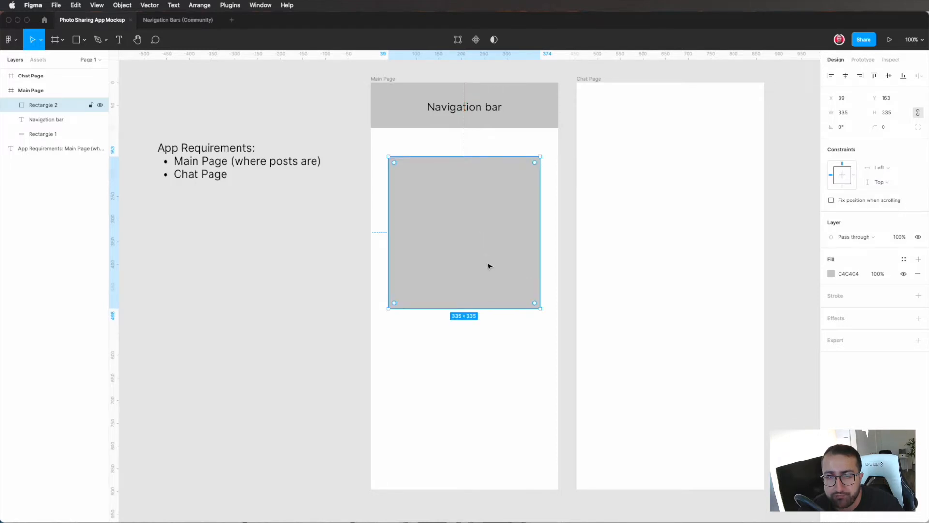
pyautogui.moveTo(471, 255); pyautogui.dragTo(473, 273)
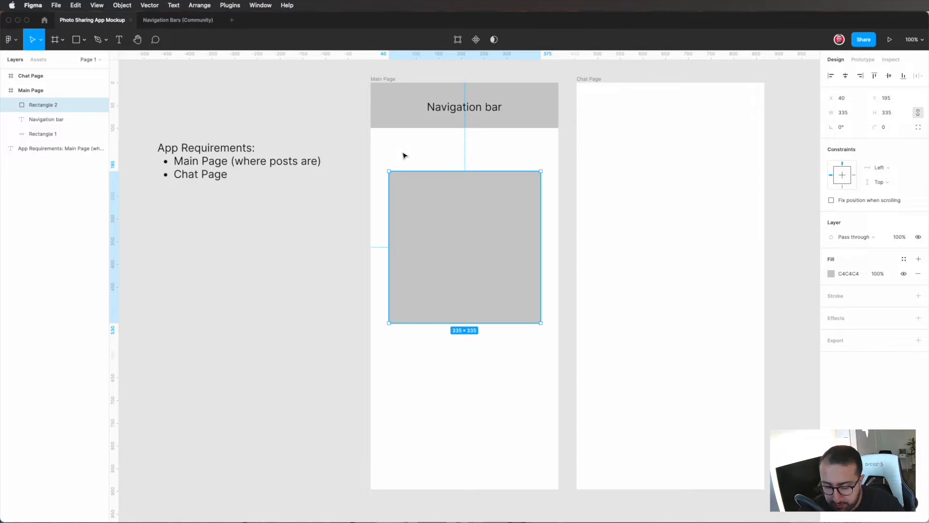
# Step: Draw a circle of about 50 × 50 above the square as a profile picture placeholder, aligned with its left edge
pyautogui.press('o')
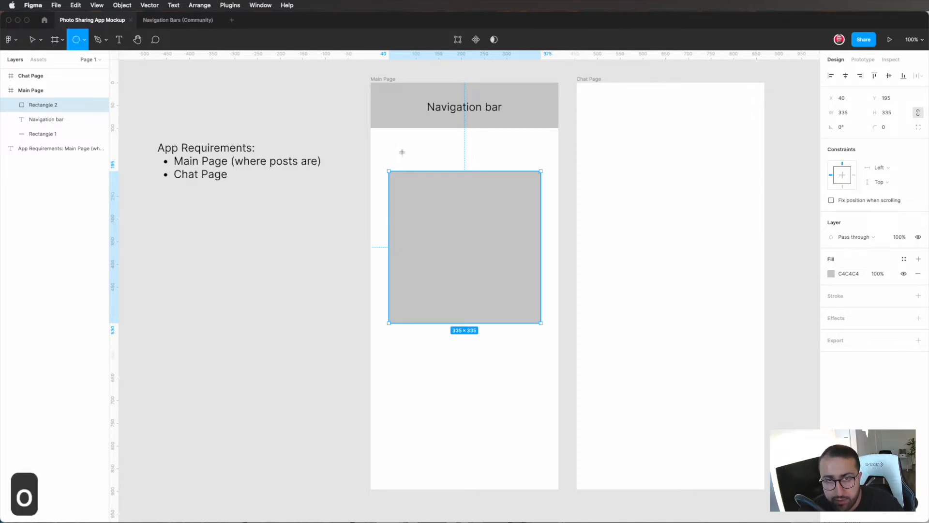
pyautogui.moveTo(387, 141); pyautogui.dragTo(399, 157)
pyautogui.click(432, 159)
pyautogui.click(404, 158)
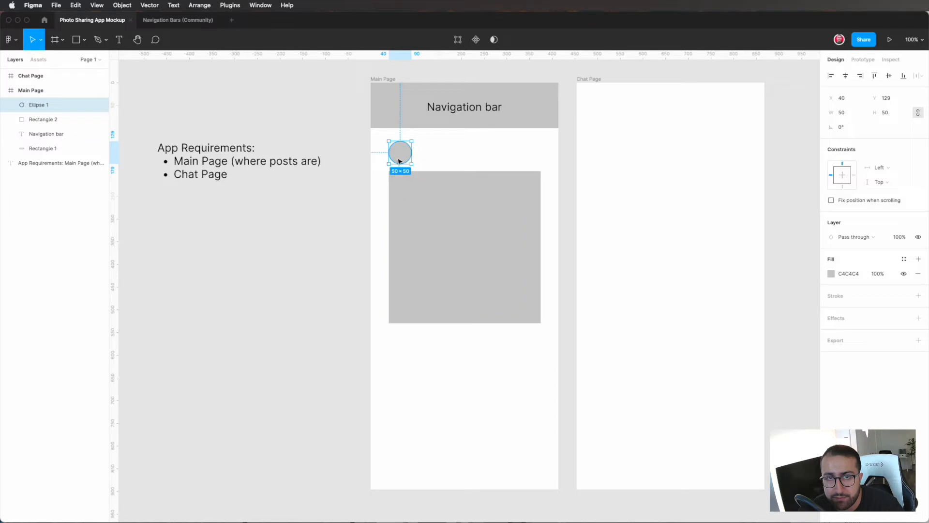
pyautogui.click(425, 161)
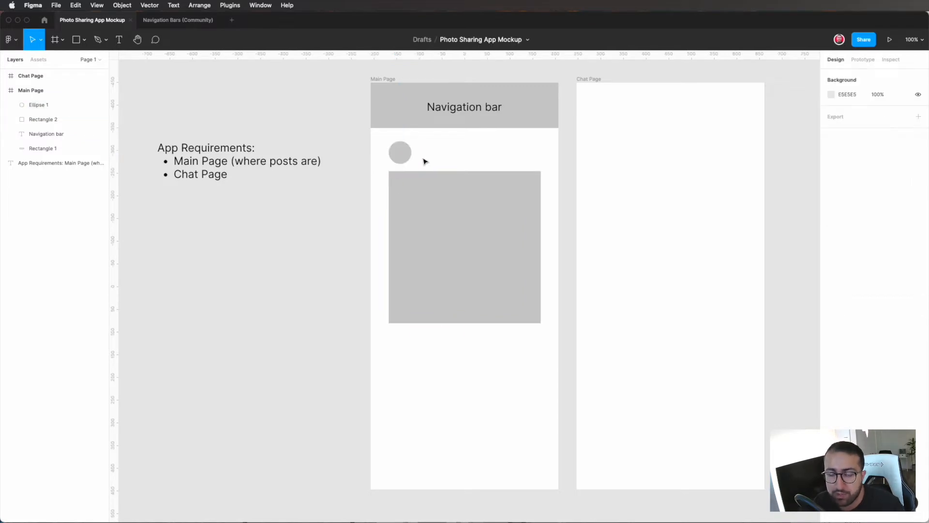
pyautogui.moveTo(442, 193); pyautogui.dragTo(437, 192)
pyautogui.click(422, 161)
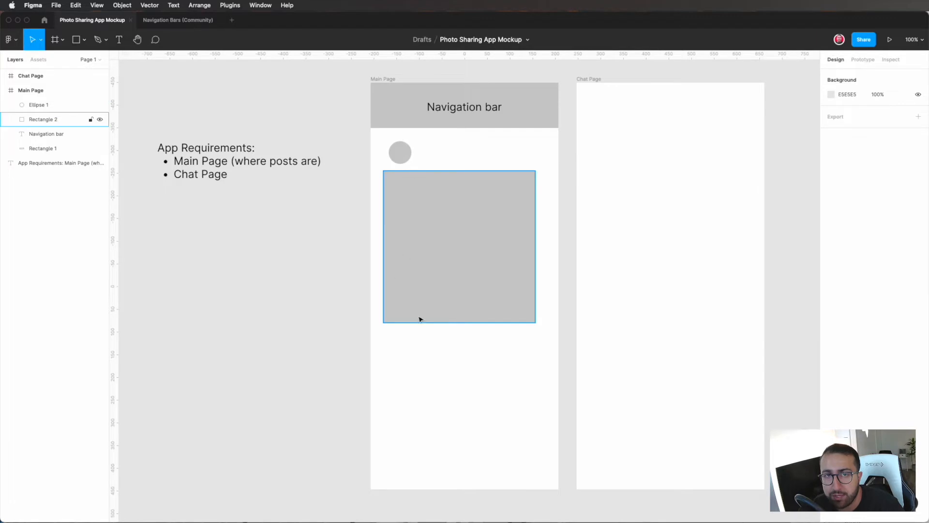
pyautogui.press('super+z')
pyautogui.press('super+z')
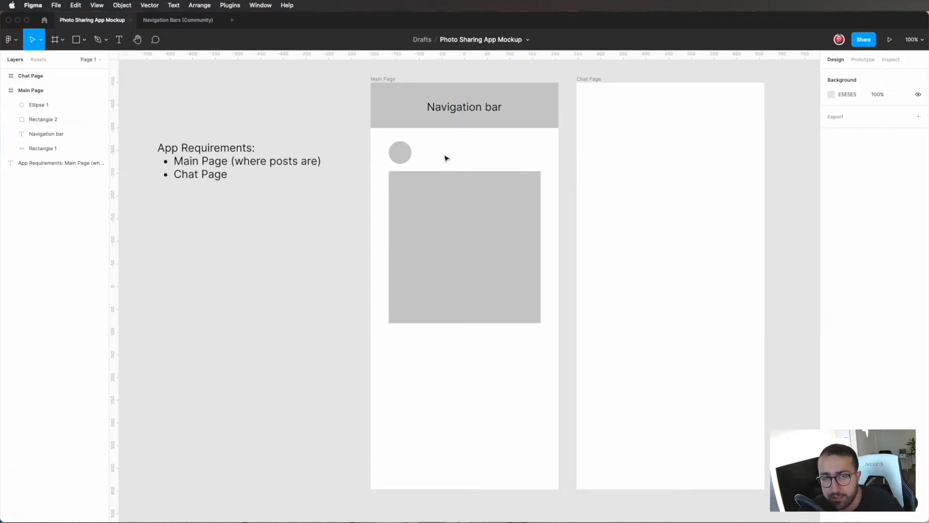
# Step: Add the text label "Username" beside the profile circle and align it with the circle's vertical centre
pyautogui.press('t')
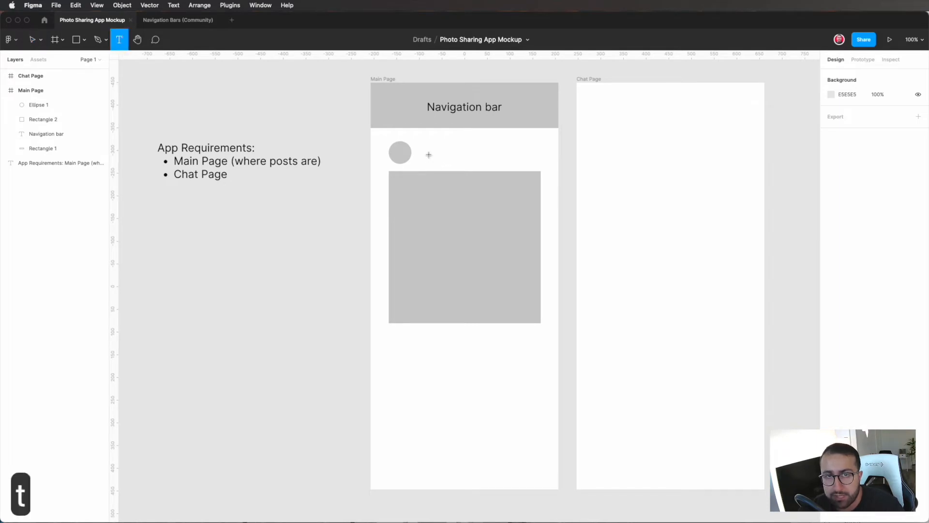
pyautogui.click(428, 153)
pyautogui.write('Usename')
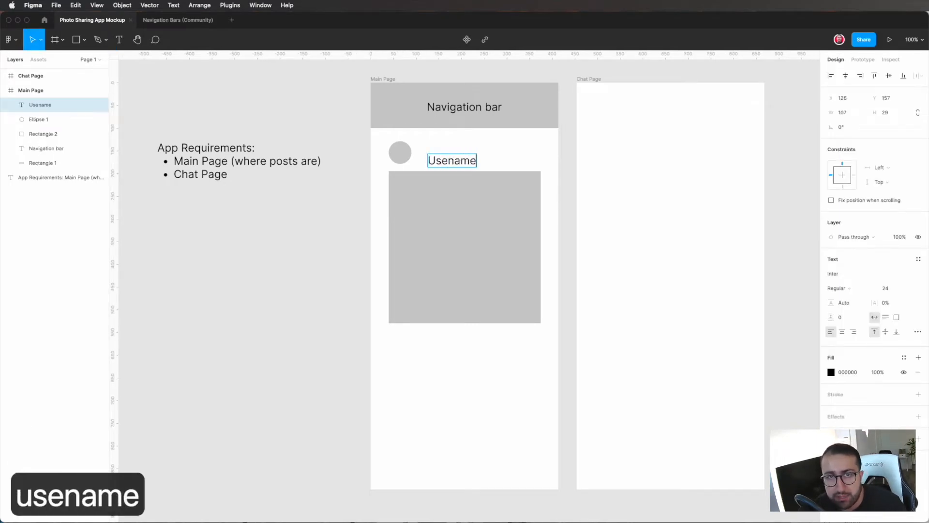
pyautogui.press('Escape')
pyautogui.doubleClick(443, 159)
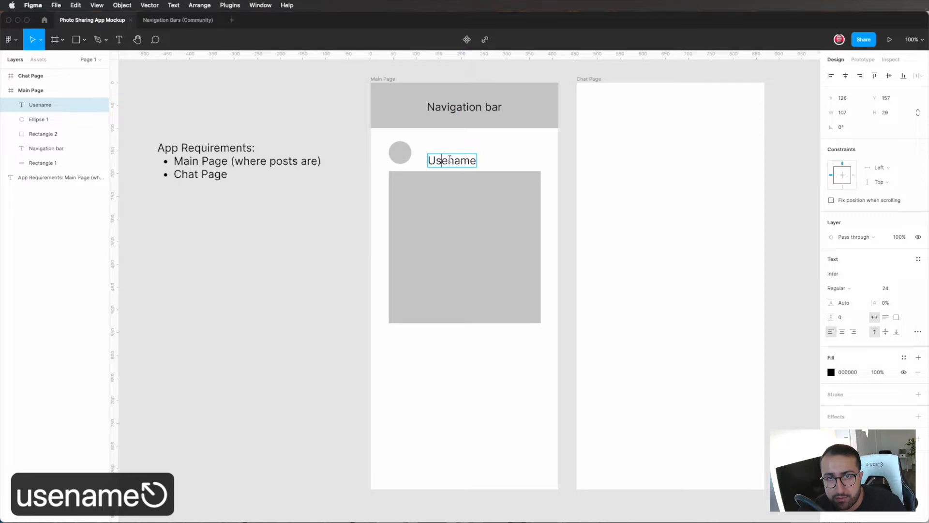
pyautogui.write('r')
pyautogui.press('Escape')
pyautogui.moveTo(477, 161); pyautogui.dragTo(469, 157)
pyautogui.click(519, 158)
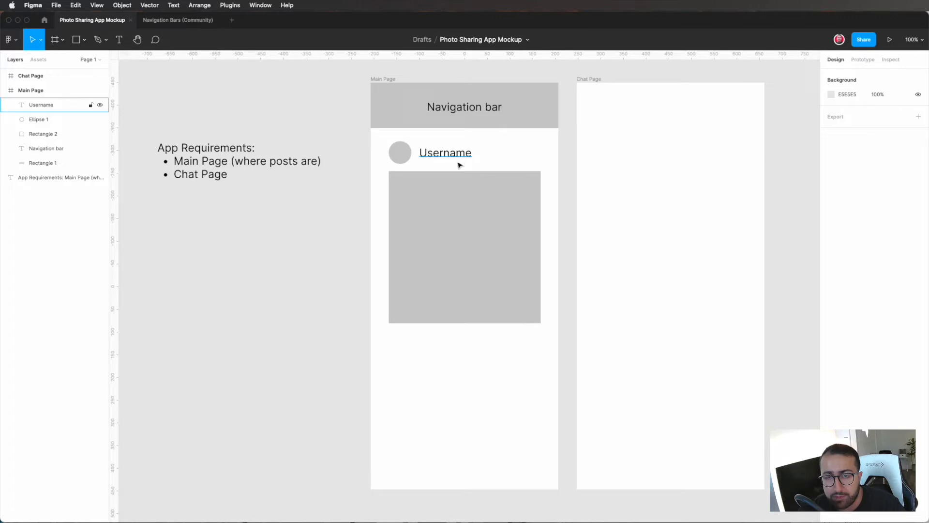
pyautogui.click(471, 226)
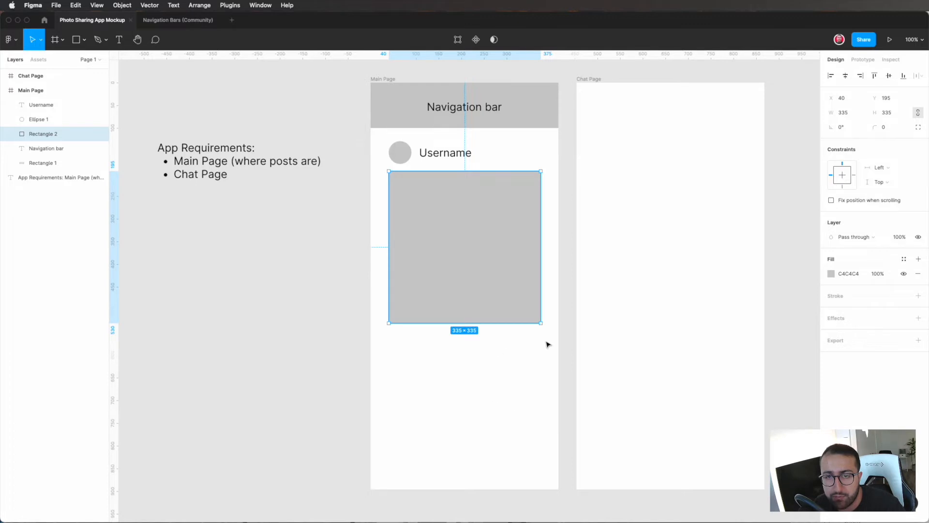
pyautogui.click(519, 349)
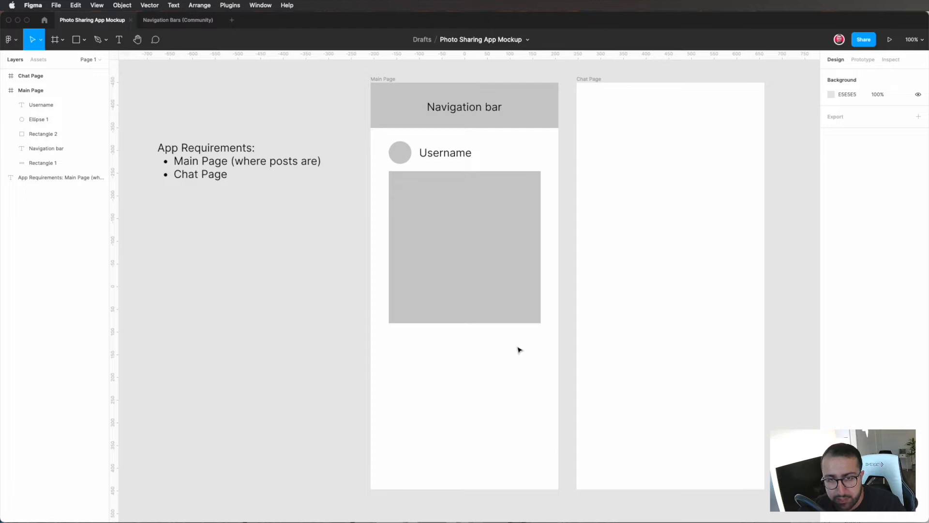
# Step: Draw a circle of about 39 × 39 with fill 676767 and place it inside the large square's lower-right corner
pyautogui.press('o')
pyautogui.moveTo(539, 338)
pyautogui.mouseDown()
pyautogui.moveTo(522, 330)
pyautogui.moveTo(531, 330)
pyautogui.moveTo(530, 312)
pyautogui.moveTo(529, 343)
pyautogui.mouseUp()
pyautogui.click(831, 273)
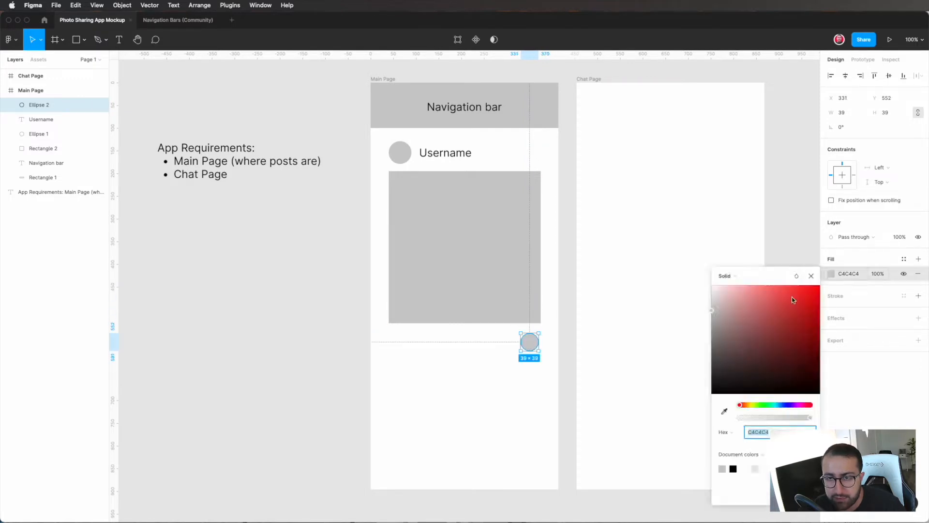
pyautogui.moveTo(729, 307); pyautogui.dragTo(684, 354)
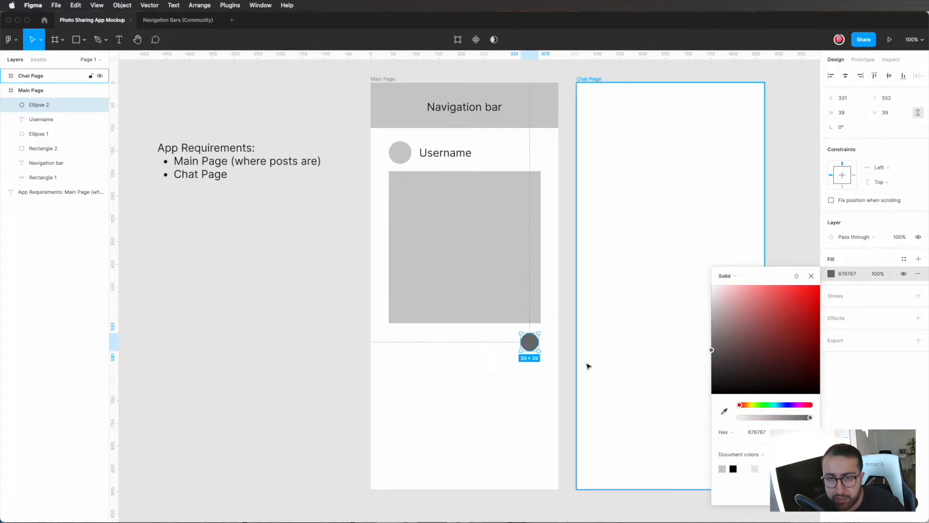
pyautogui.click(585, 364)
pyautogui.moveTo(527, 345); pyautogui.dragTo(533, 306)
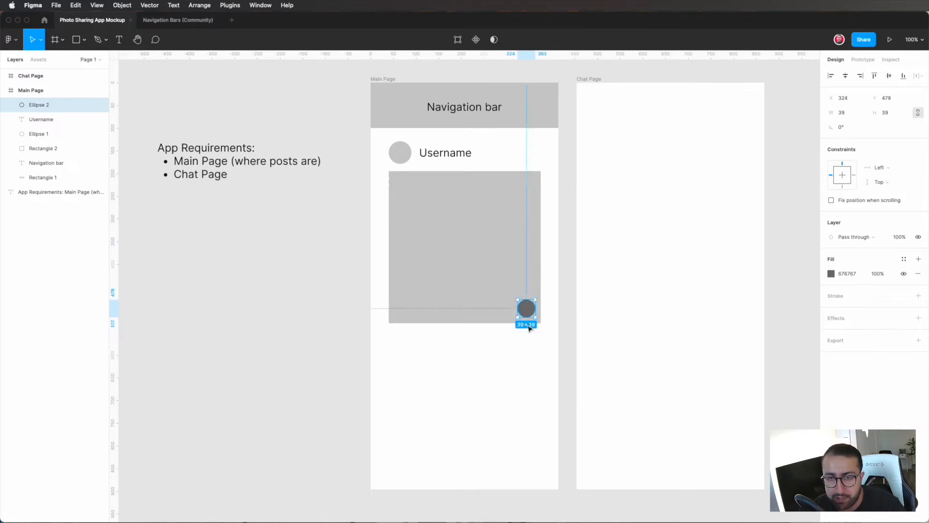
# Step: Duplicate the whole post (profile circle, username, large square and small dark circle) and place the copy directly below the first on the Main Page
pyautogui.keyDown('shift'); pyautogui.click(526, 321); pyautogui.keyUp('shift')
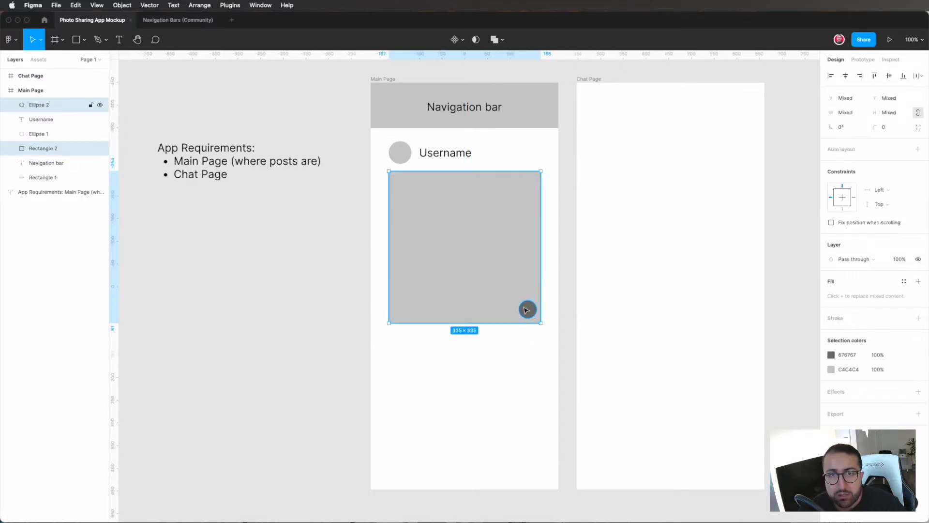
pyautogui.keyDown('shift'); pyautogui.click(436, 162); pyautogui.keyUp('shift')
pyautogui.keyDown('shift'); pyautogui.click(395, 152); pyautogui.keyUp('shift')
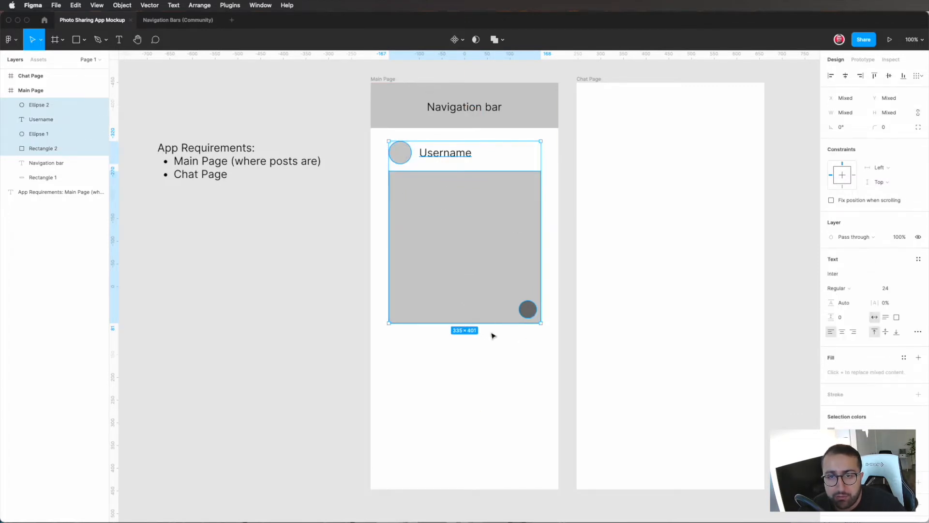
pyautogui.click(514, 326)
pyautogui.click(524, 320)
pyautogui.keyDown('shift'); pyautogui.click(526, 315); pyautogui.keyUp('shift')
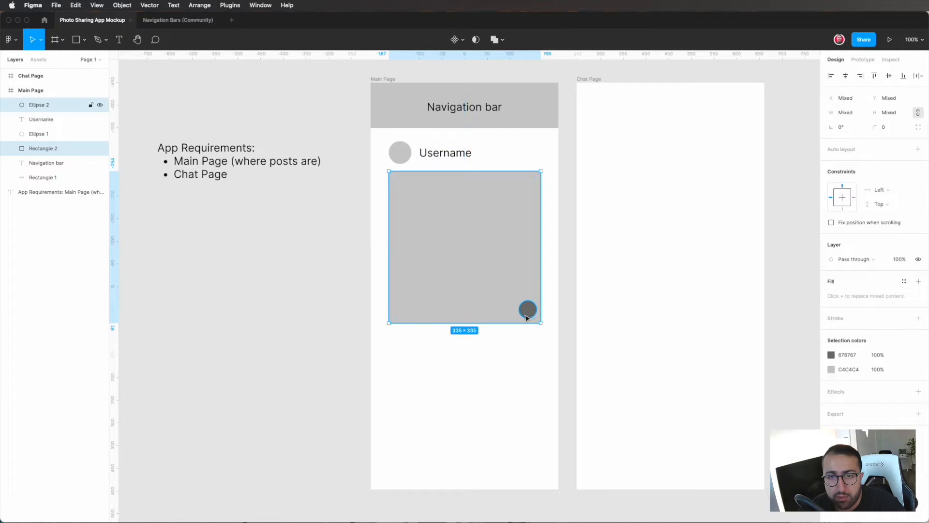
pyautogui.keyDown('shift'); pyautogui.click(445, 155); pyautogui.keyUp('shift')
pyautogui.keyDown('shift'); pyautogui.click(398, 153); pyautogui.keyUp('shift')
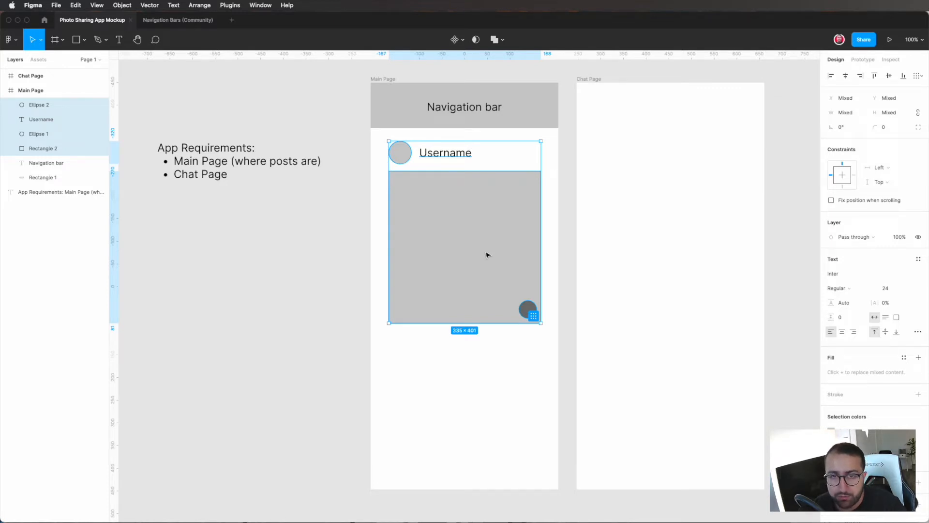
pyautogui.press('super+d')
pyautogui.moveTo(463, 226); pyautogui.dragTo(463, 419)
pyautogui.click(559, 370)
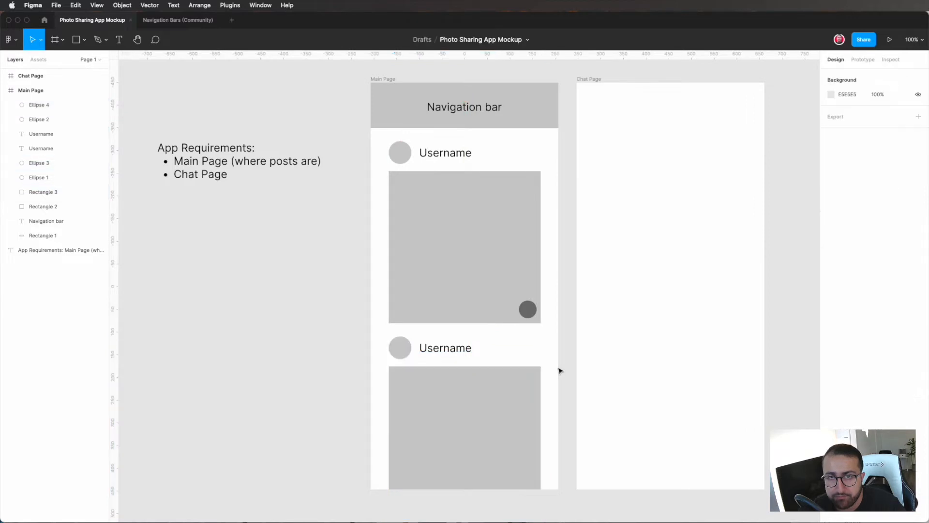
# Step: Copy the small dark circle from the first post into the right end of the Main Page navigation bar, at X 355, Y 43
pyautogui.hscroll(-3, 559, 371)
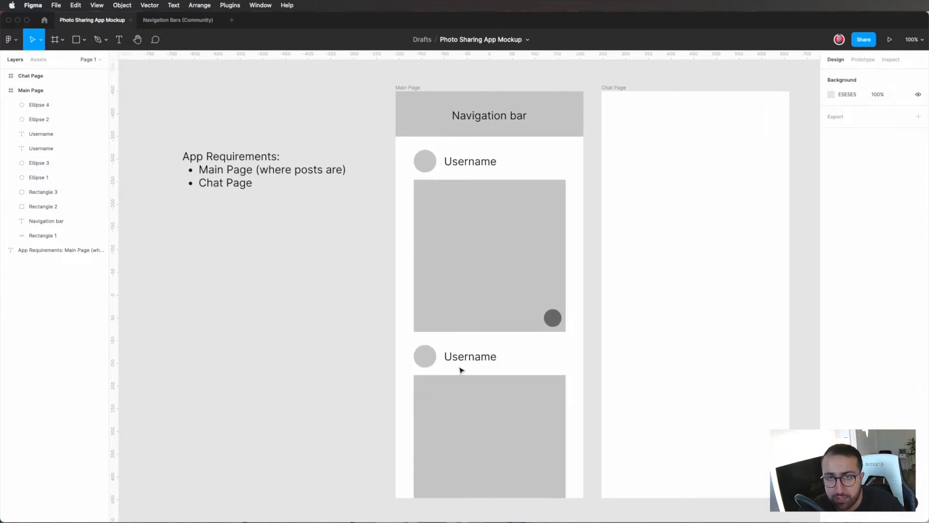
pyautogui.scroll(-3, 460, 370)
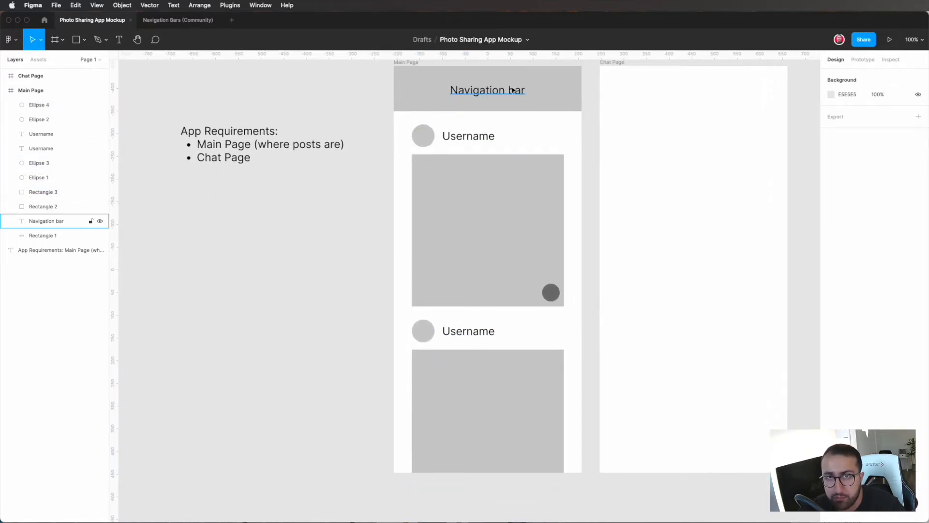
pyautogui.click(552, 292)
pyautogui.moveTo(552, 293); pyautogui.dragTo(565, 96)
pyautogui.scroll(1, 624, 107)
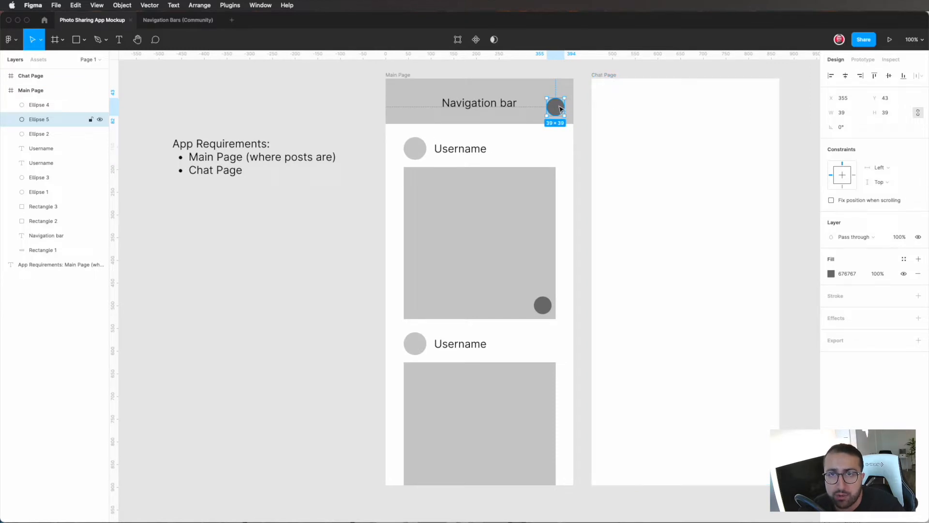
# Step: Copy the navigation bar rectangle, its label and the dark circle from the Main Page to the upper edge of the Chat Page
pyautogui.hscroll(2, 488, 122)
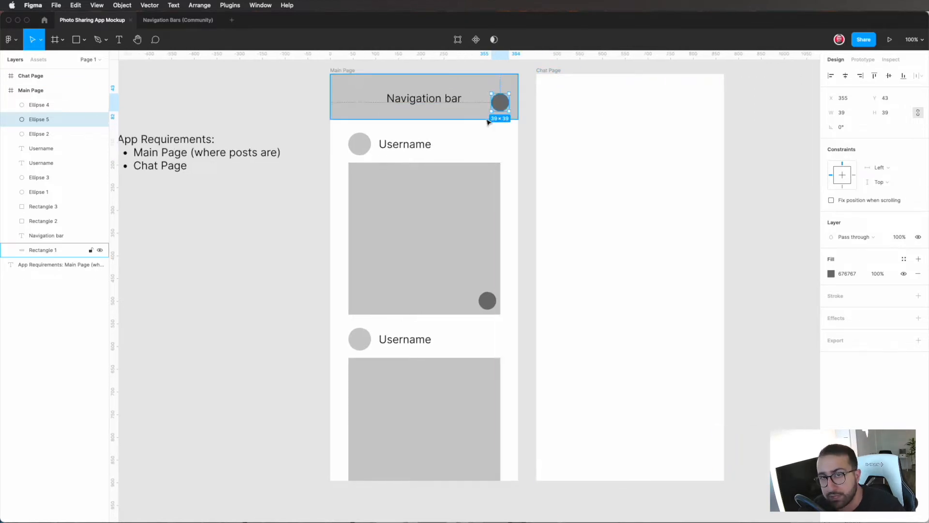
pyautogui.click(485, 120)
pyautogui.keyDown('shift'); pyautogui.click(454, 104); pyautogui.keyUp('shift')
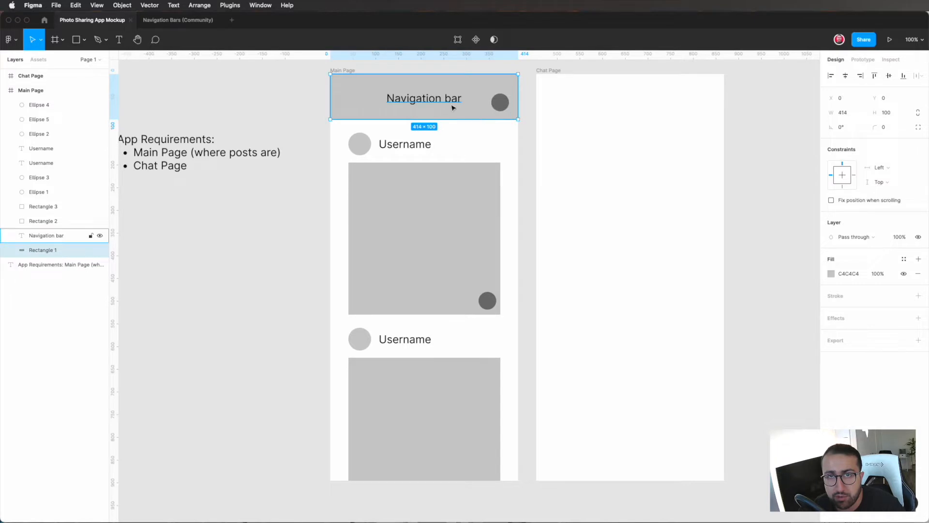
pyautogui.keyDown('shift'); pyautogui.click(499, 102); pyautogui.keyUp('shift')
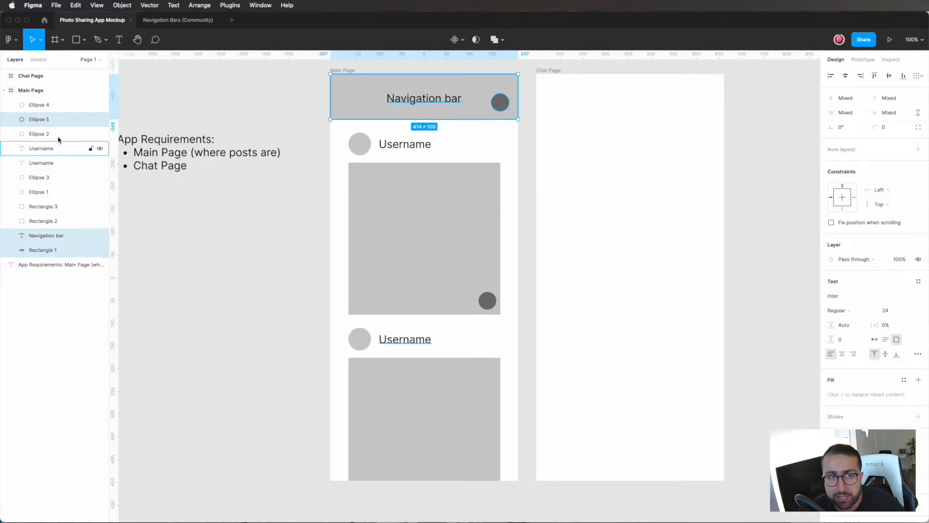
pyautogui.keyDown('alt'); pyautogui.moveTo(414, 90); pyautogui.dragTo(613, 95); pyautogui.keyUp('alt')
pyautogui.hscroll(2, 651, 155)
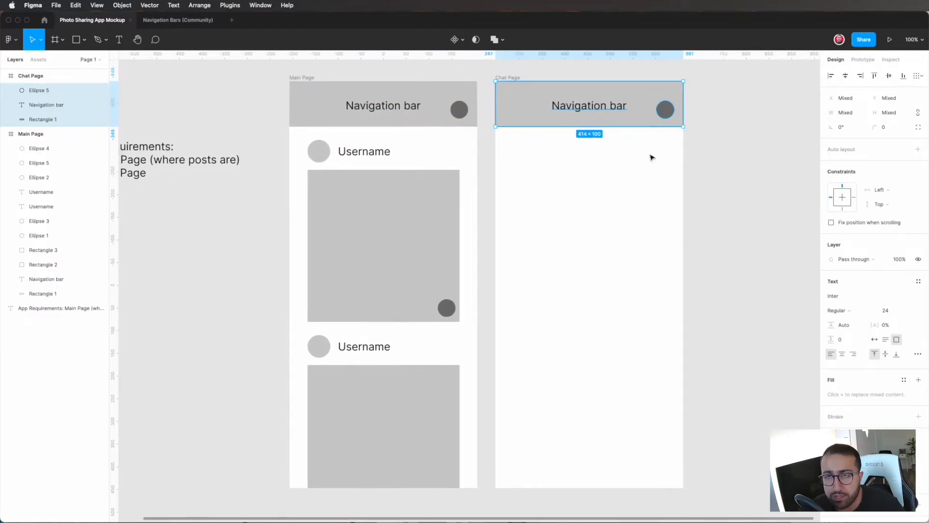
pyautogui.click(651, 157)
# Step: Move the dark circle in the Chat Page navigation bar to the bar's left end, at X 18, Y 43
pyautogui.click(667, 116)
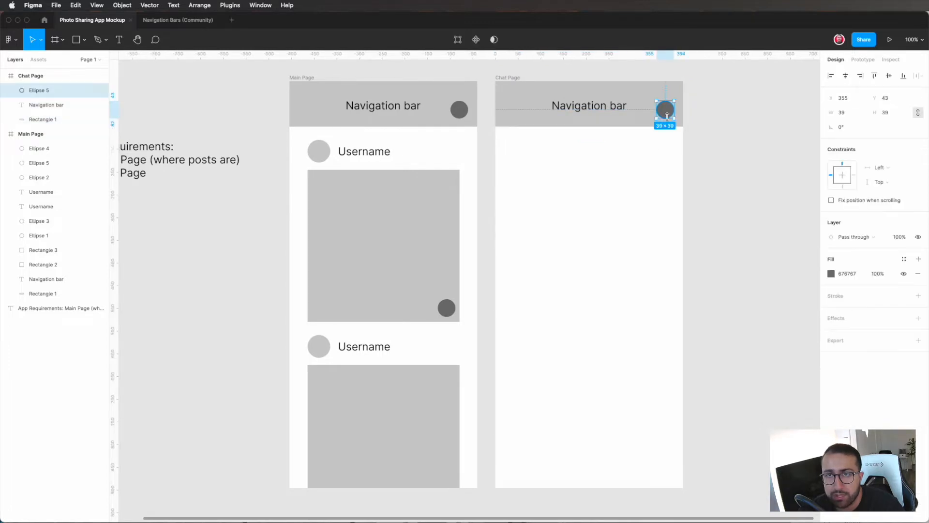
pyautogui.moveTo(665, 114); pyautogui.dragTo(512, 114)
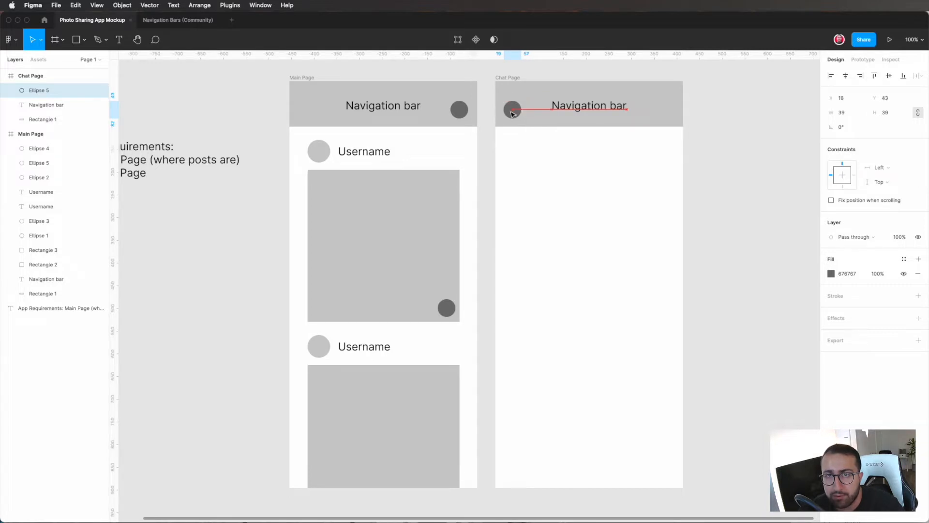
pyautogui.click(561, 148)
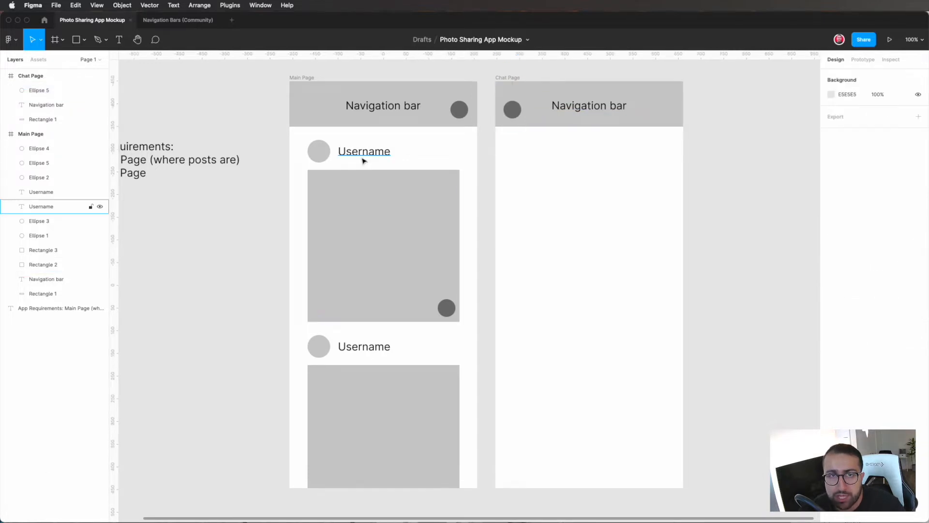
# Step: Copy the first post's profile circle and username onto the Chat Page, just below its navigation bar near the left edge
pyautogui.click(364, 154)
pyautogui.keyDown('shift'); pyautogui.click(318, 150); pyautogui.keyUp('shift')
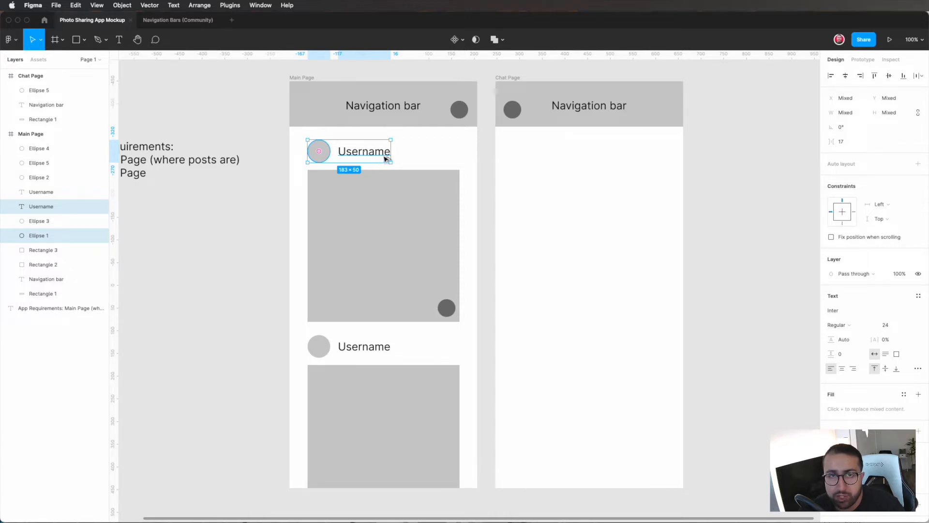
pyautogui.press('Escape')
pyautogui.click(375, 154)
pyautogui.keyDown('shift'); pyautogui.click(325, 155); pyautogui.keyUp('shift')
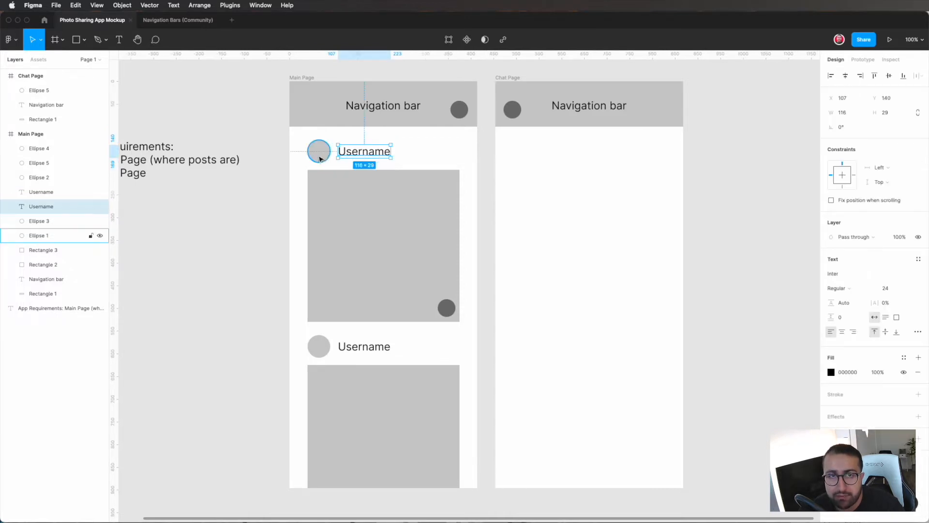
pyautogui.hotkey('shift', 'a')
pyautogui.press('cmd+z')
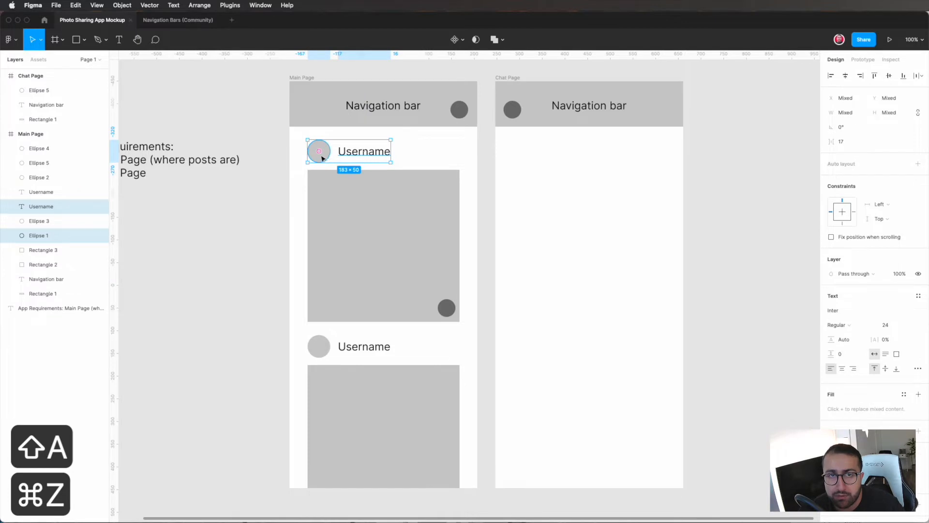
pyautogui.moveTo(380, 155); pyautogui.dragTo(579, 152)
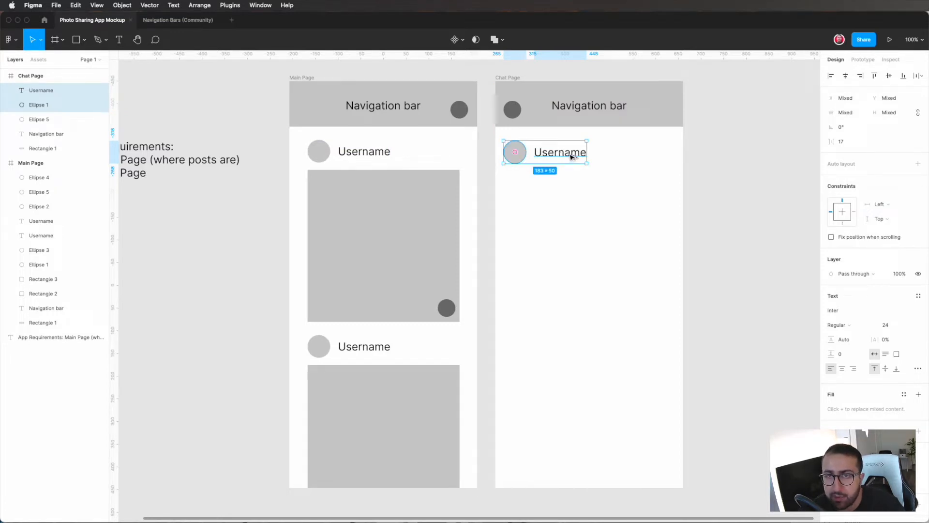
# Step: Duplicate the profile circle and username row down the Chat Page to build an evenly spaced list of ten rows
pyautogui.moveTo(572, 157); pyautogui.dragTo(572, 189)
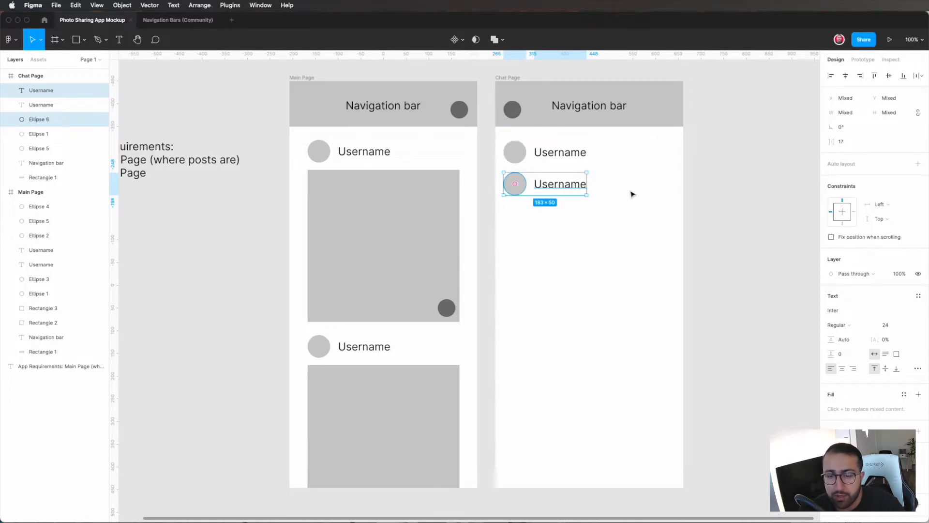
pyautogui.press('super+d')
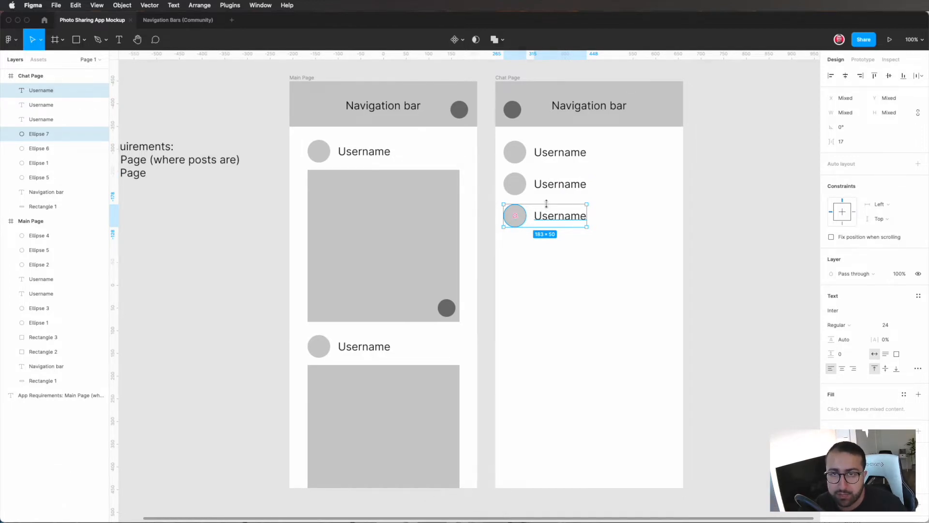
pyautogui.press('super+d')
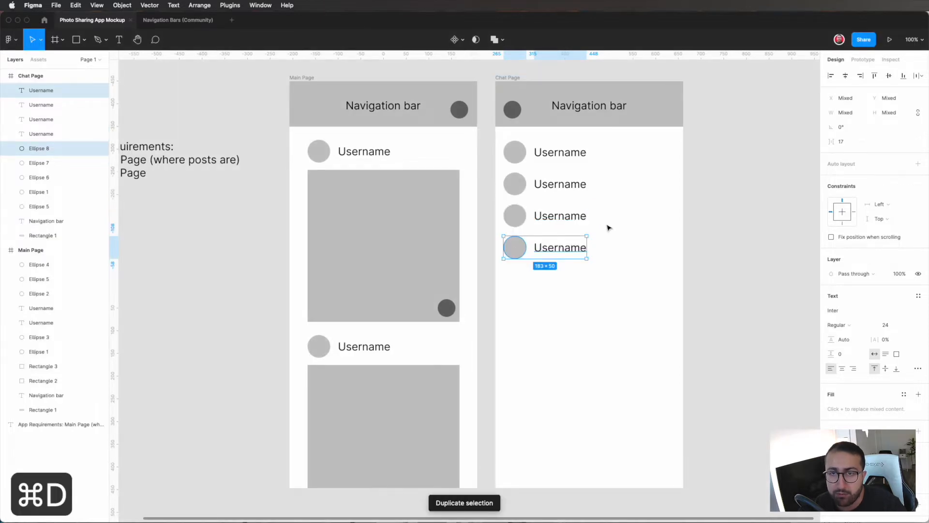
pyautogui.press('super+d')
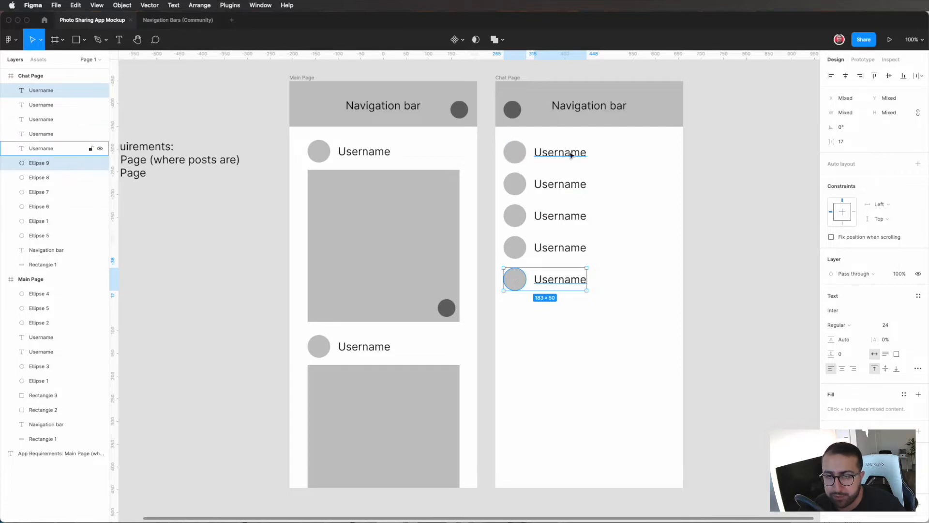
pyautogui.press('super+d')
pyautogui.press('super+d')
pyautogui.press('super+d')
pyautogui.press('super+d')
pyautogui.press('super+d')
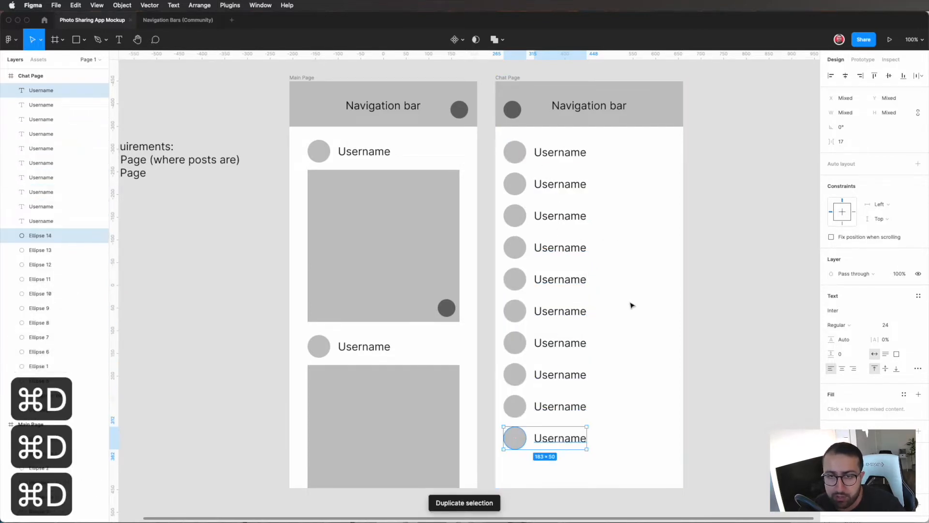
pyautogui.click(629, 349)
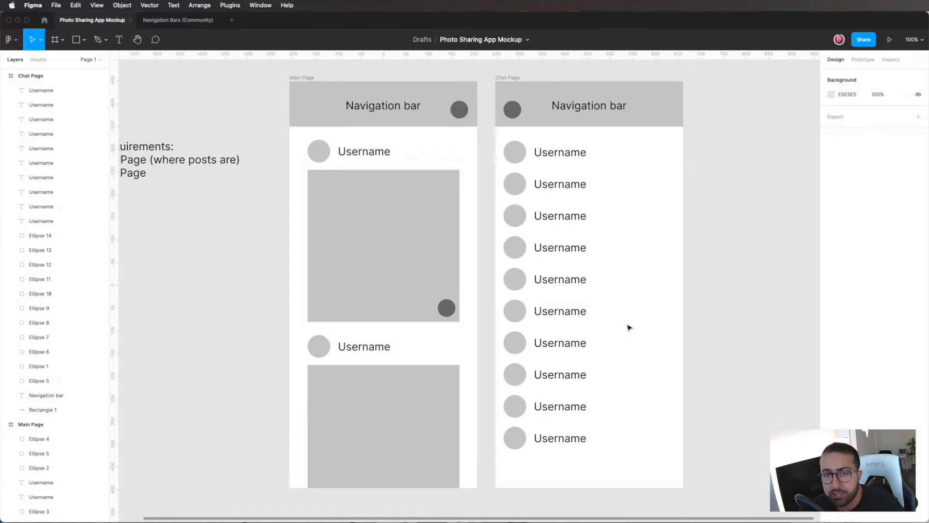
# Step: Add two iPhone 11 Pro Max frames side by side below the two wireframes, at X -207 and X 247, both at Y 520
pyautogui.scroll(-3, 627, 326)
pyautogui.scroll(-3, 628, 327)
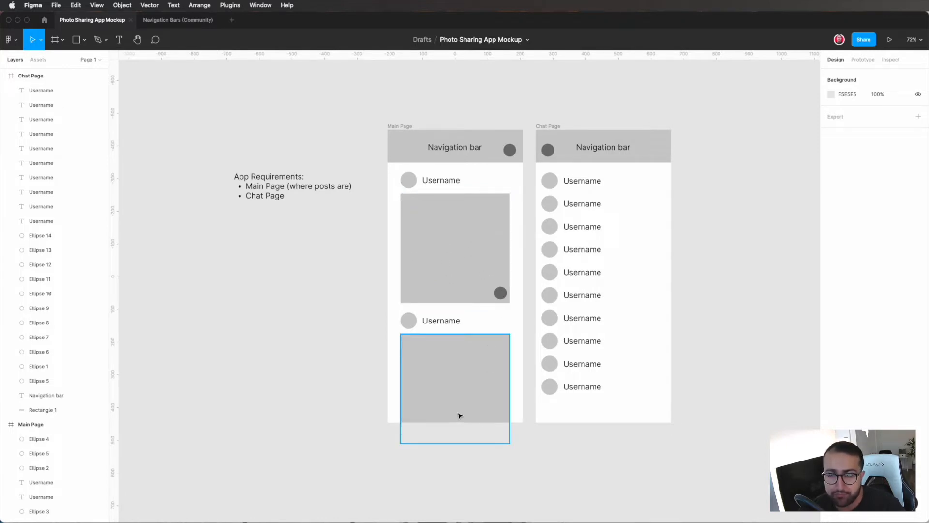
pyautogui.scroll(-3, 459, 415)
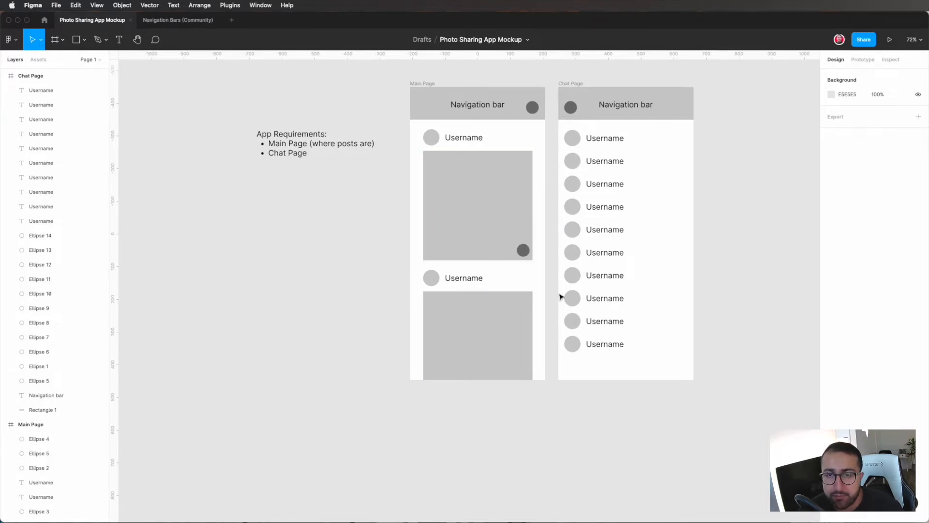
pyautogui.scroll(-5, 575, 346)
pyautogui.scroll(-5, 577, 350)
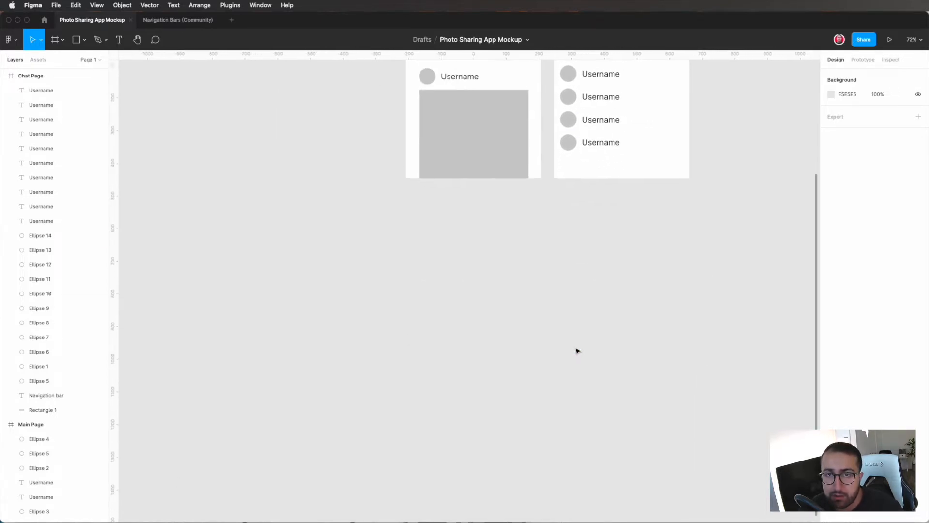
pyautogui.press('f')
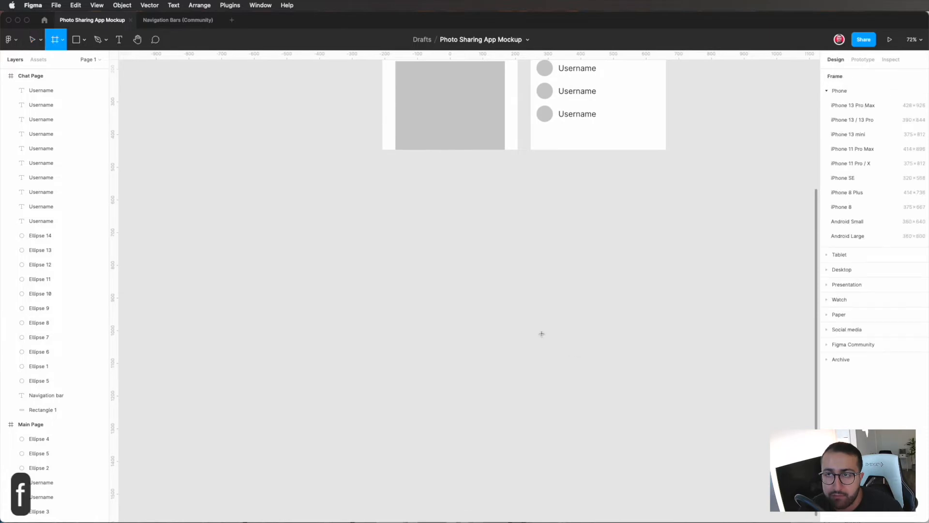
pyautogui.click(860, 151)
pyautogui.moveTo(706, 136); pyautogui.dragTo(568, 173)
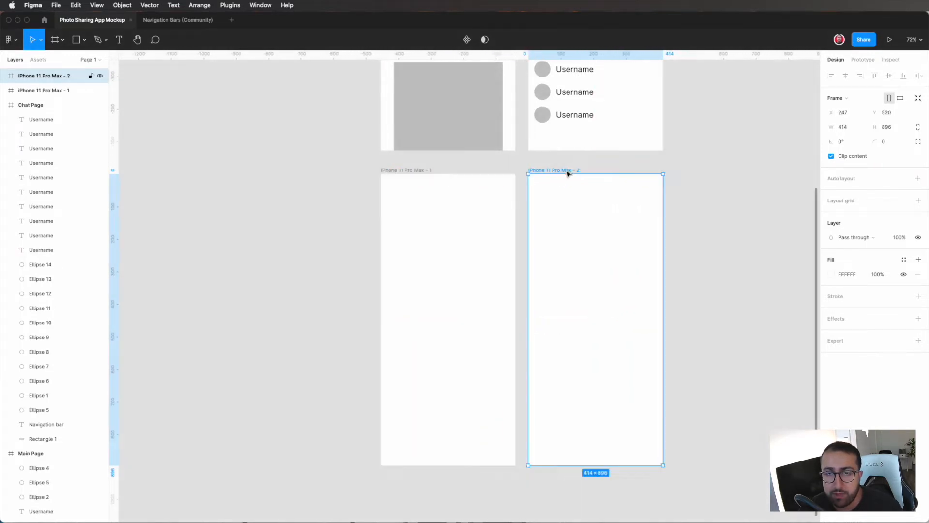
# Step: Rename the two new frames "Main Page" and "Chat Page", matching the wireframes above them
pyautogui.hscroll(-5, 538, 173)
pyautogui.scroll(2, 537, 172)
pyautogui.click(472, 185)
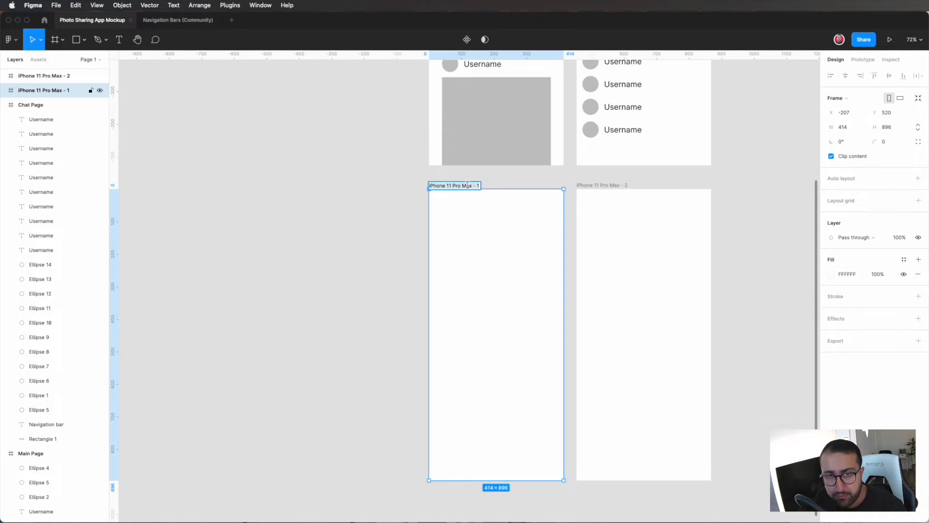
pyautogui.write('Main Page')
pyautogui.press('Return')
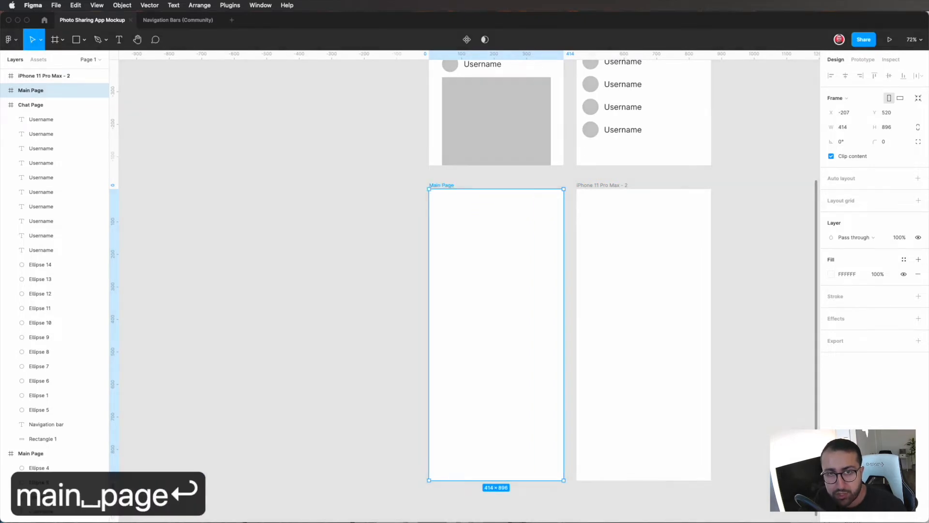
pyautogui.doubleClick(581, 186)
pyautogui.write('Chat Page')
pyautogui.press('Return')
pyautogui.click(370, 292)
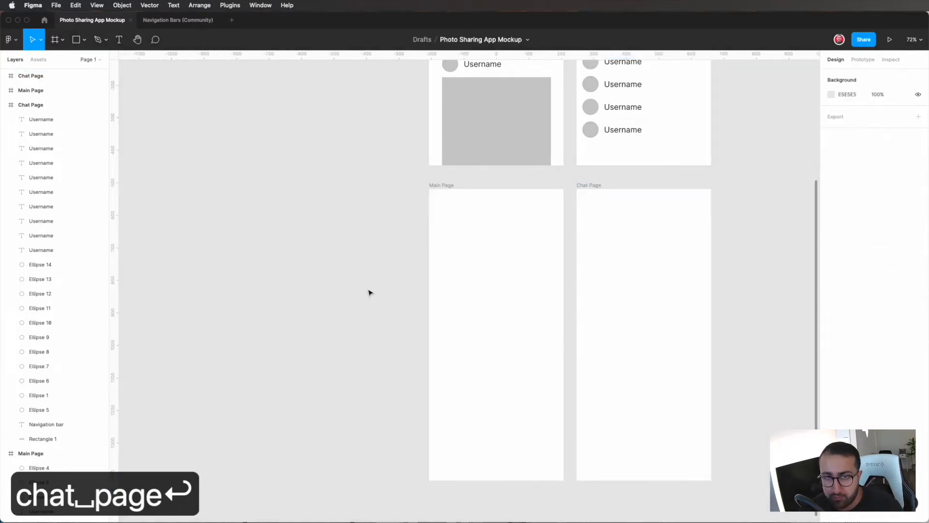
pyautogui.scroll(5, 370, 292)
pyautogui.scroll(-5, 369, 293)
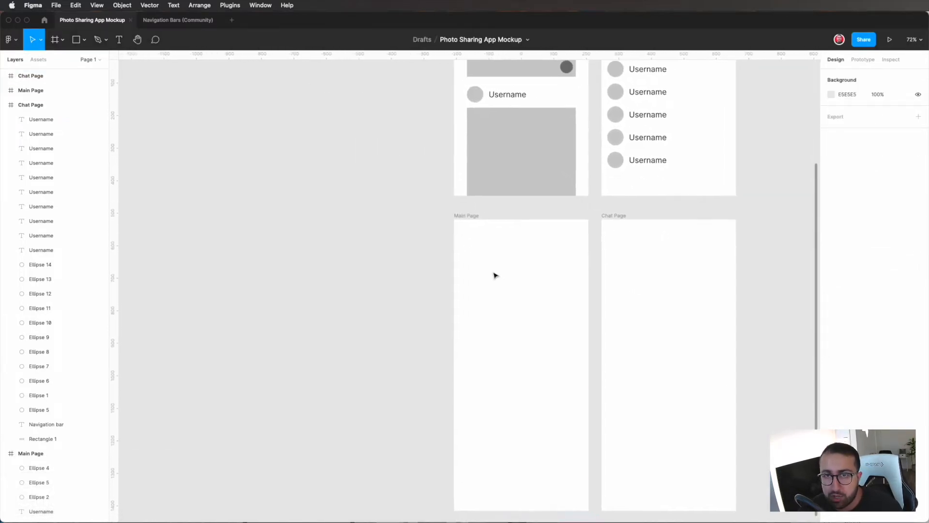
pyautogui.hscroll(1, 494, 275)
pyautogui.scroll(-1, 494, 275)
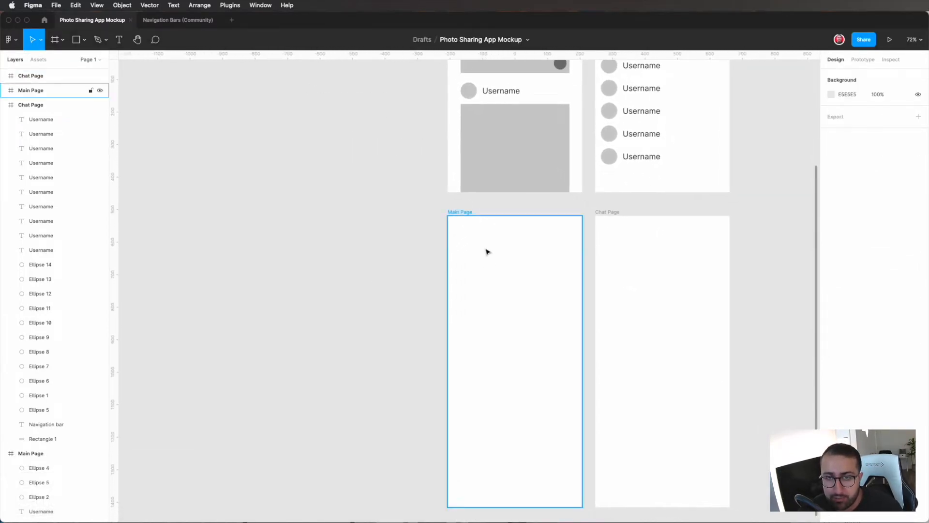
# Step: Draw a 414 × 120 rectangle across the top of the empty Main Page mockup frame, at X 0, Y 0
pyautogui.scroll(5, 487, 251)
pyautogui.press('r')
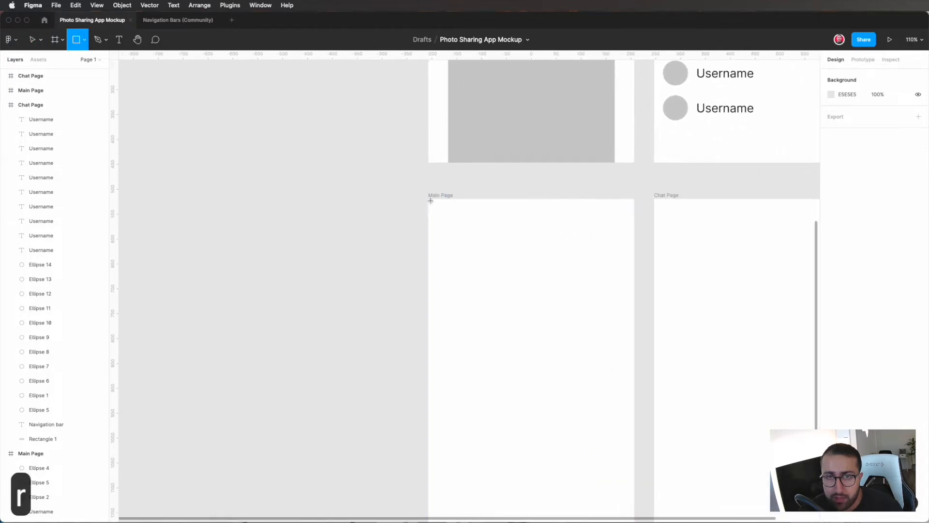
pyautogui.moveTo(428, 199); pyautogui.dragTo(634, 259)
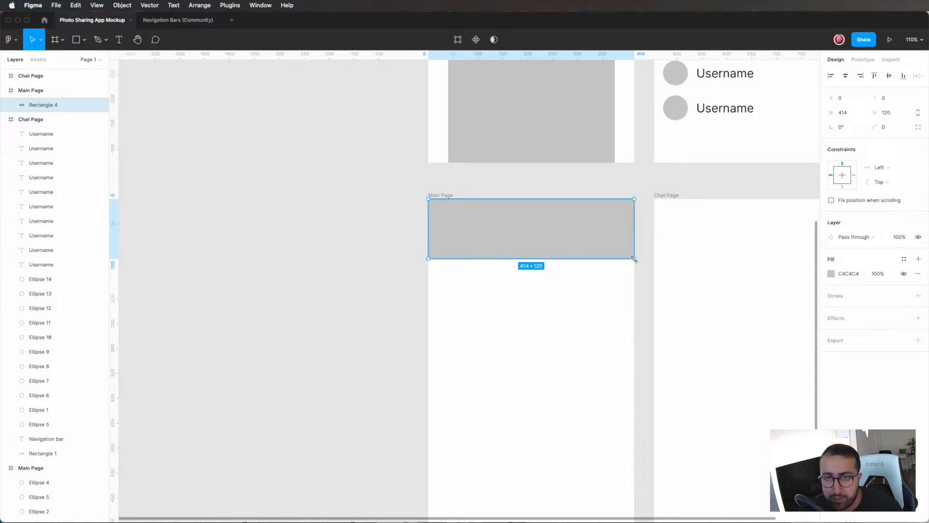
pyautogui.click(585, 295)
pyautogui.click(588, 254)
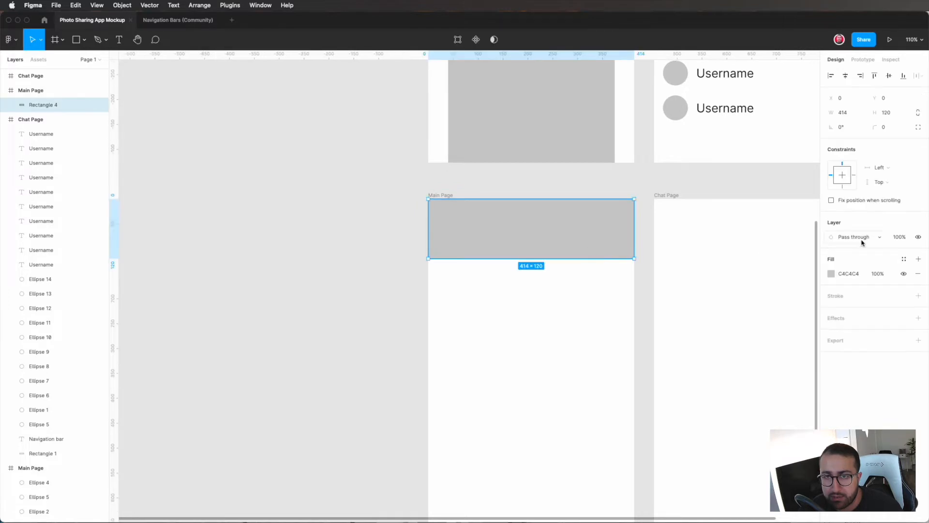
# Step: Set the header rectangle's fill to light grey F8F8F8
pyautogui.click(831, 273)
pyautogui.write('f5')
pyautogui.press('Return')
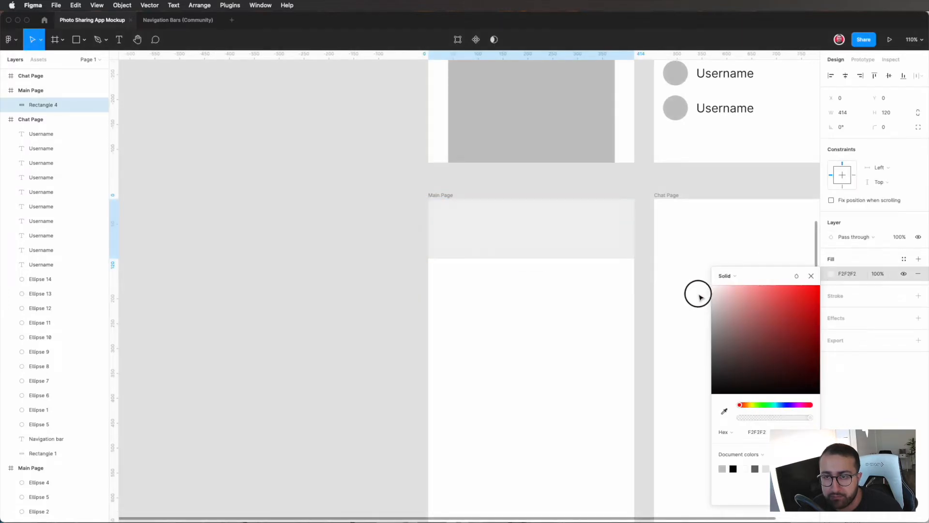
pyautogui.write('f0')
pyautogui.press('Return')
pyautogui.write('f8')
pyautogui.press('Return')
pyautogui.click(676, 294)
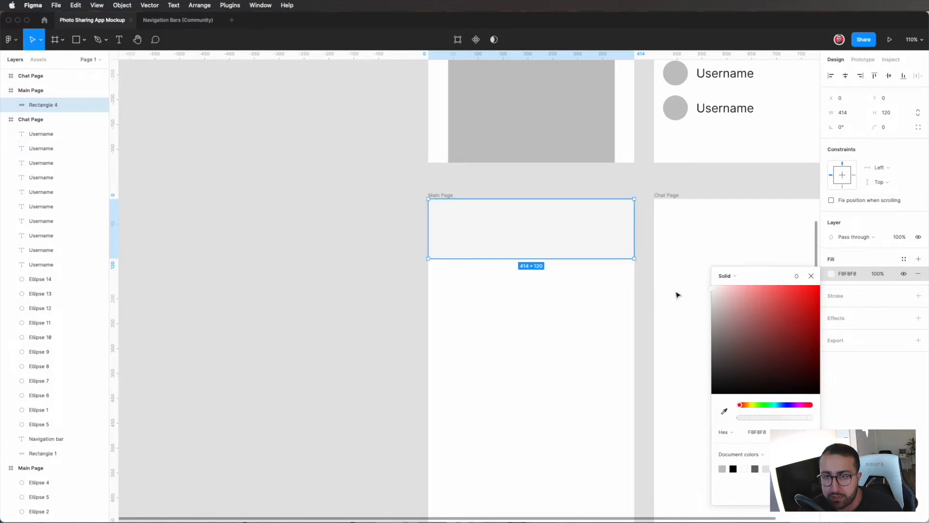
pyautogui.click(650, 283)
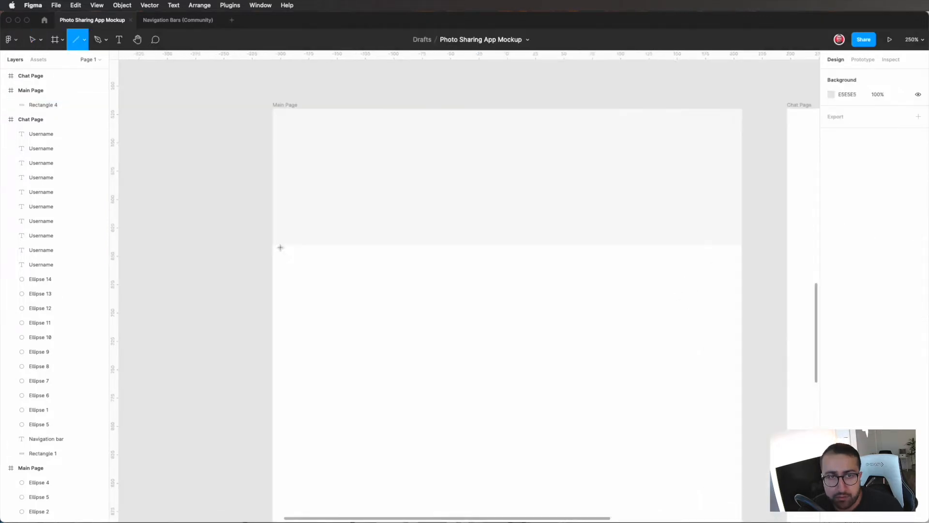
pyautogui.press('Escape')
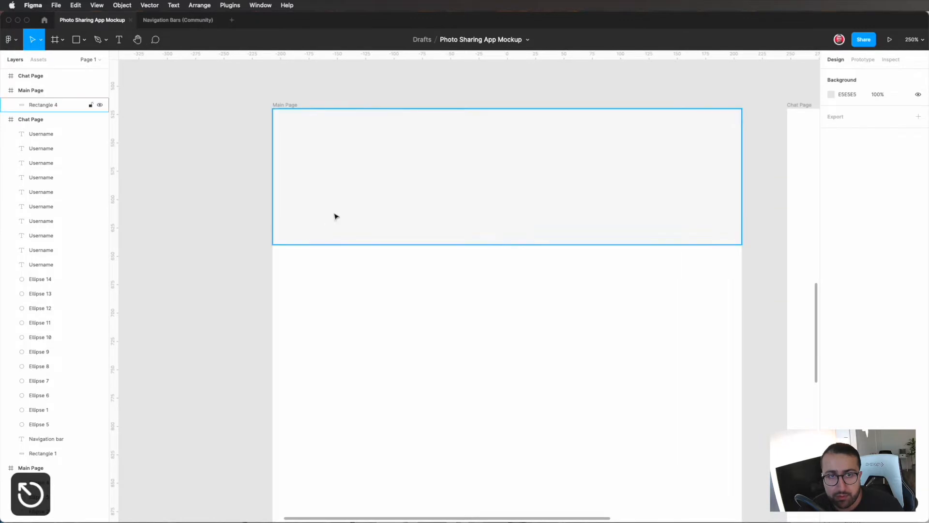
# Step: Give the header rectangle a 1-wide outside stroke in light grey DEDEDE
pyautogui.click(336, 216)
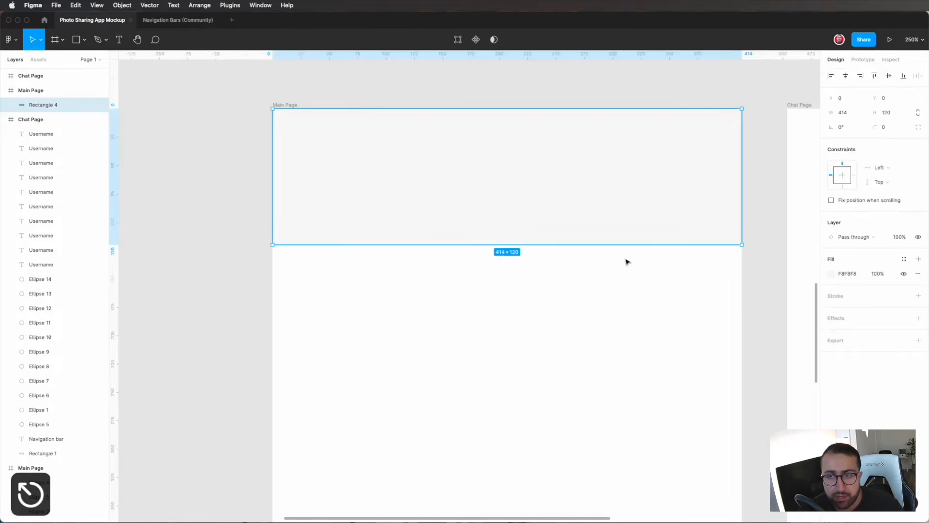
pyautogui.click(919, 297)
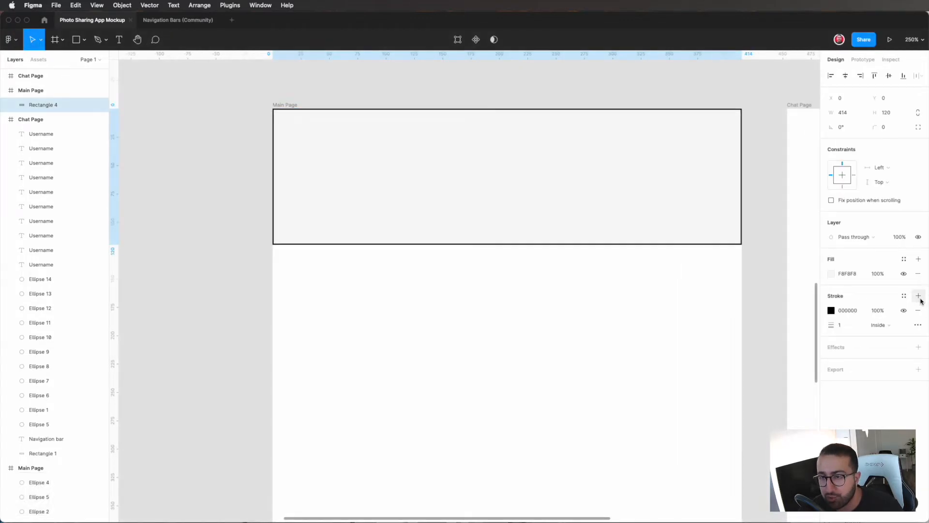
pyautogui.click(880, 325)
pyautogui.click(891, 335)
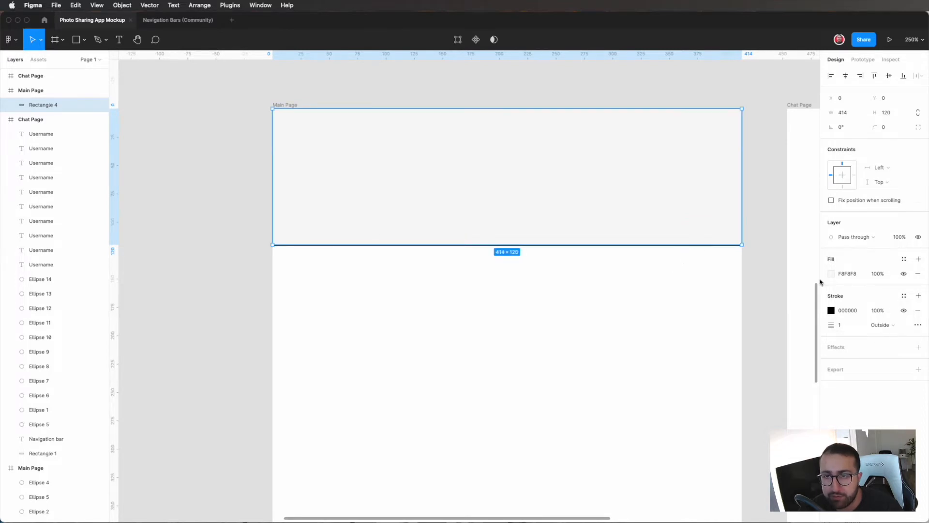
pyautogui.click(831, 310)
pyautogui.moveTo(741, 339); pyautogui.dragTo(674, 315)
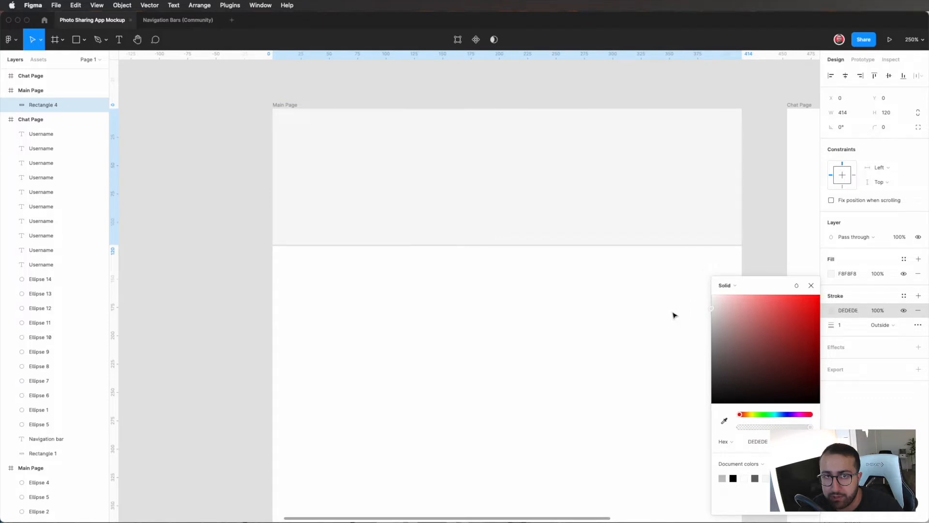
pyautogui.click(634, 319)
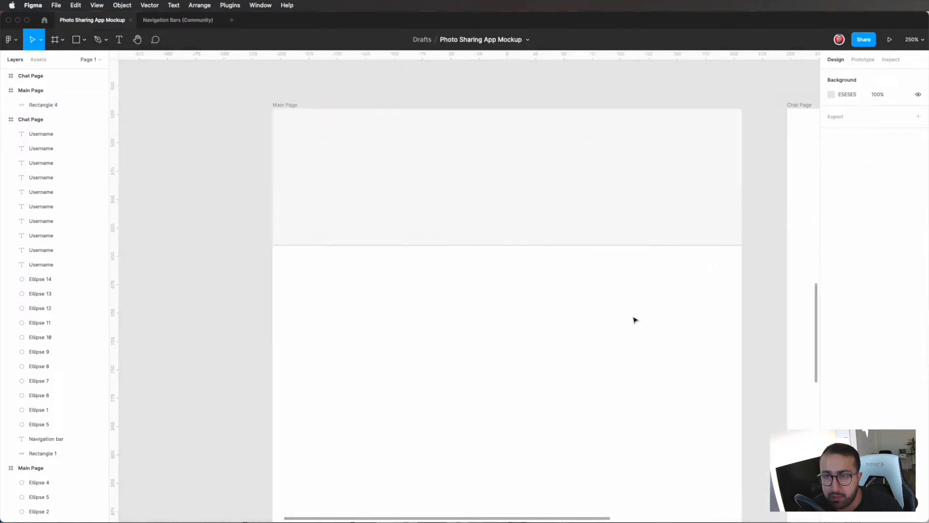
# Step: Add the text "Photo App" to the Main Page mockup, below the header rectangle
pyautogui.scroll(-5, 634, 319)
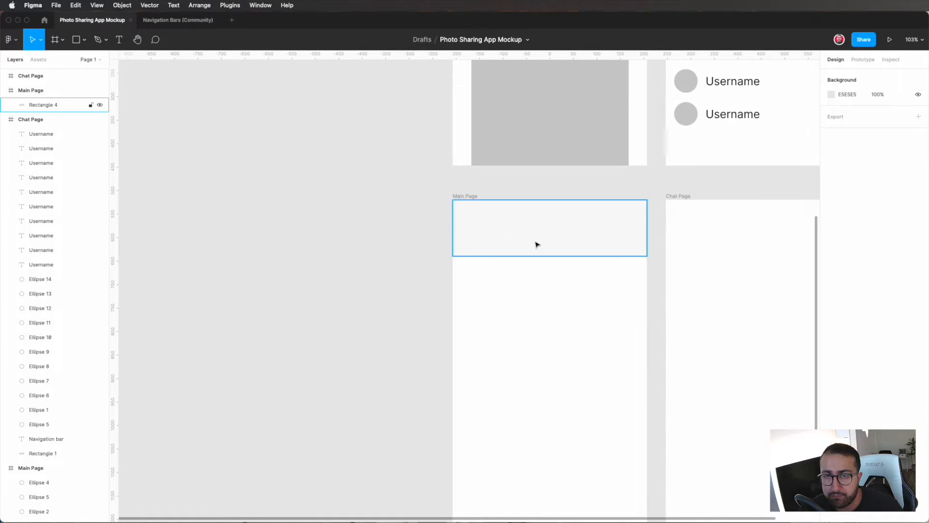
pyautogui.scroll(2, 554, 286)
pyautogui.scroll(1, 555, 286)
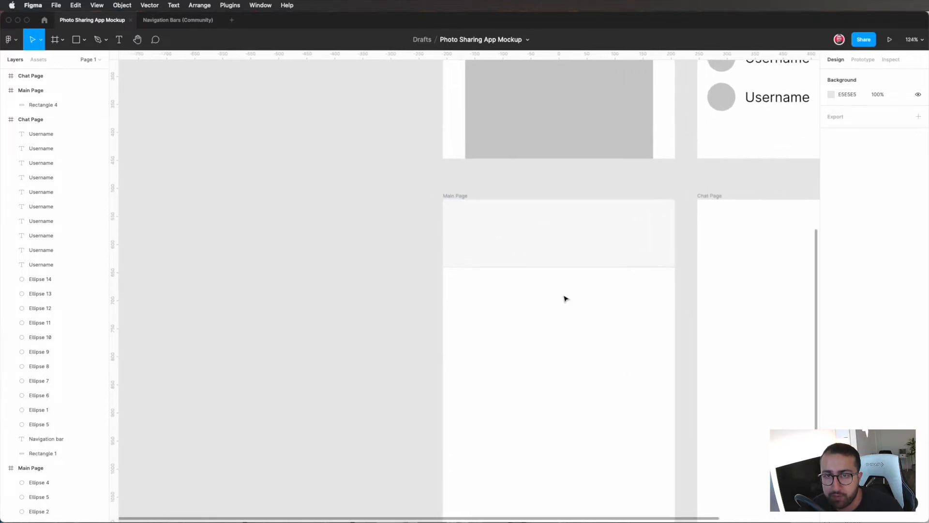
pyautogui.press('t')
pyautogui.click(556, 296)
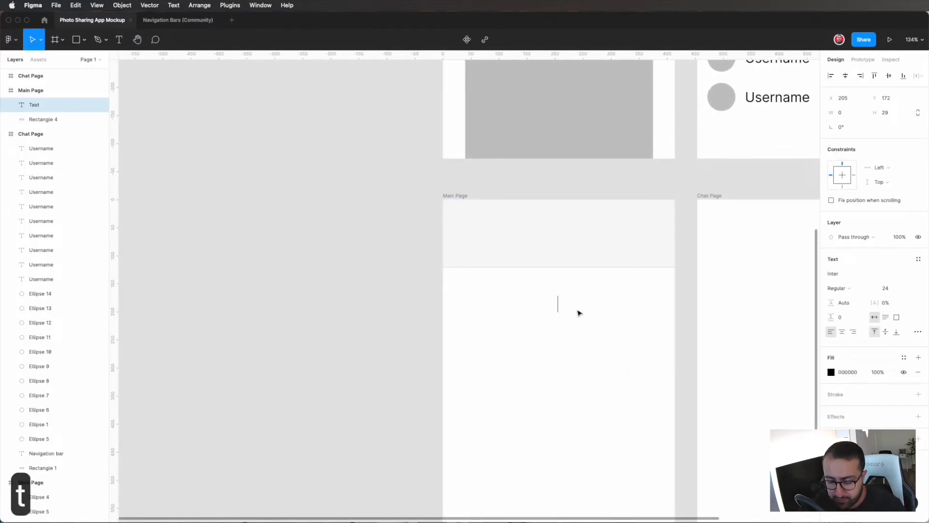
pyautogui.write('Photo App')
pyautogui.press('Escape')
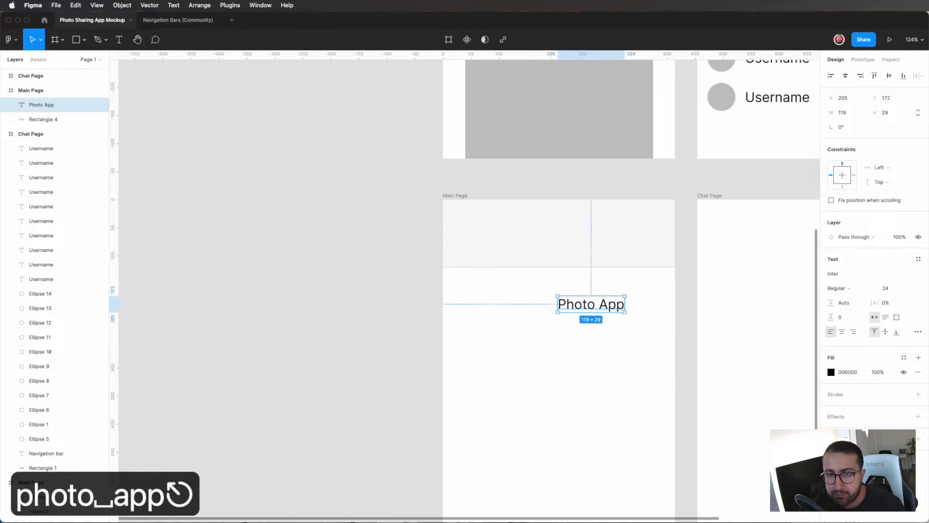
# Step: Move the middle-aligned "Photo App" title into the header at X 147, Y 45, and group it with the rectangle
pyautogui.moveTo(578, 304); pyautogui.dragTo(556, 243)
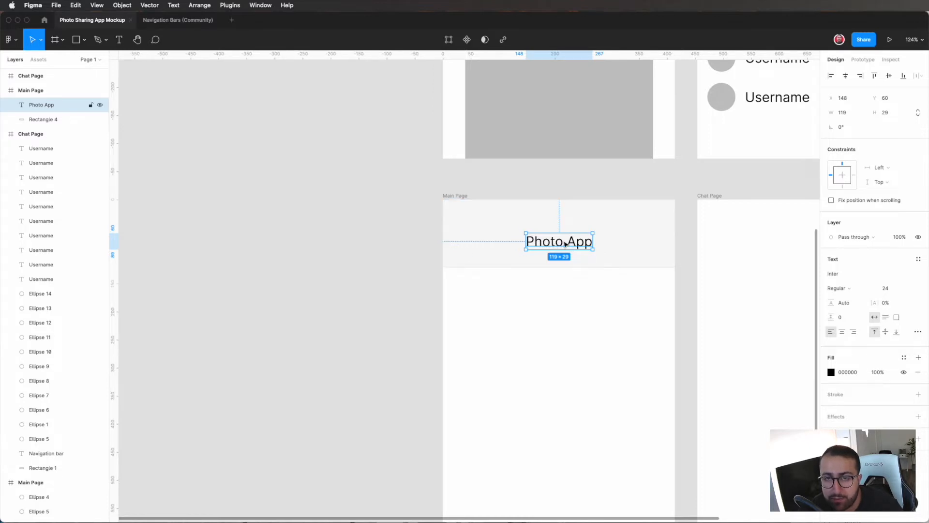
pyautogui.moveTo(584, 248); pyautogui.dragTo(585, 248)
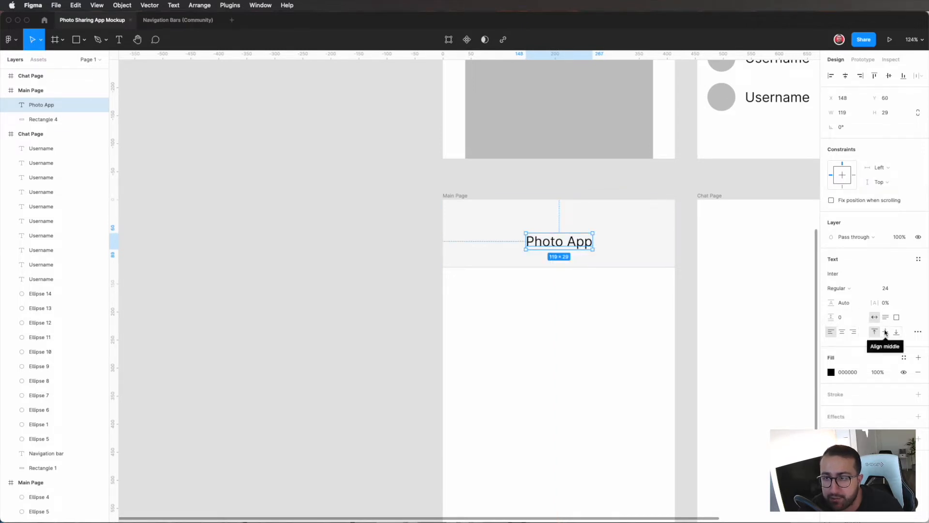
pyautogui.click(885, 332)
pyautogui.moveTo(571, 241); pyautogui.dragTo(569, 234)
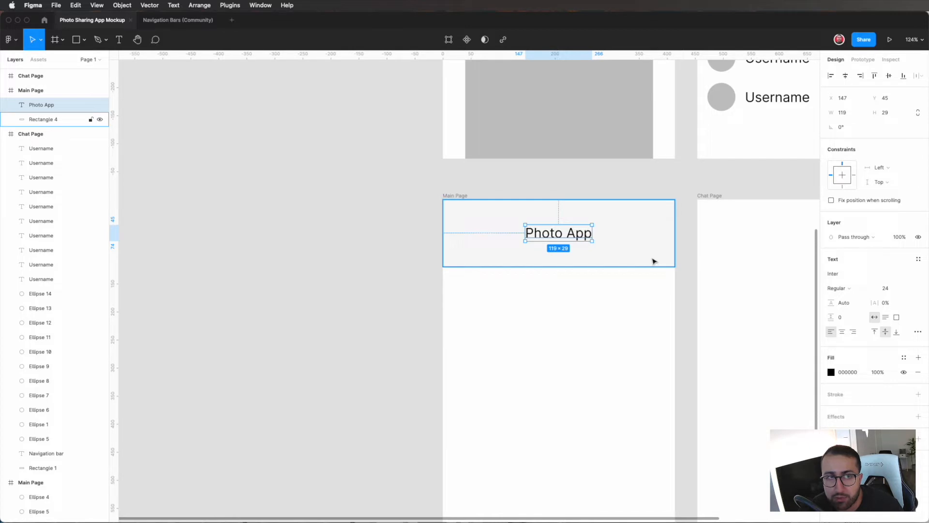
pyautogui.keyDown('shift'); pyautogui.click(630, 243); pyautogui.keyUp('shift')
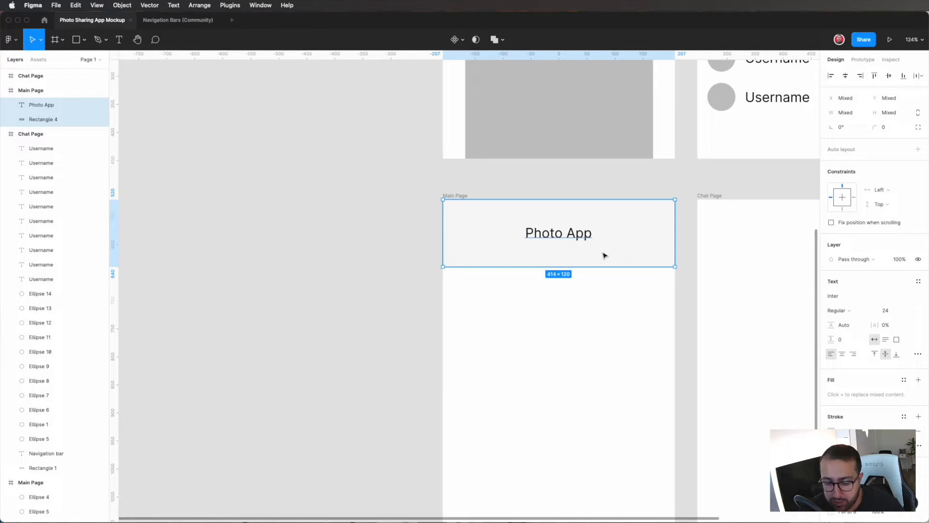
pyautogui.press('super+g')
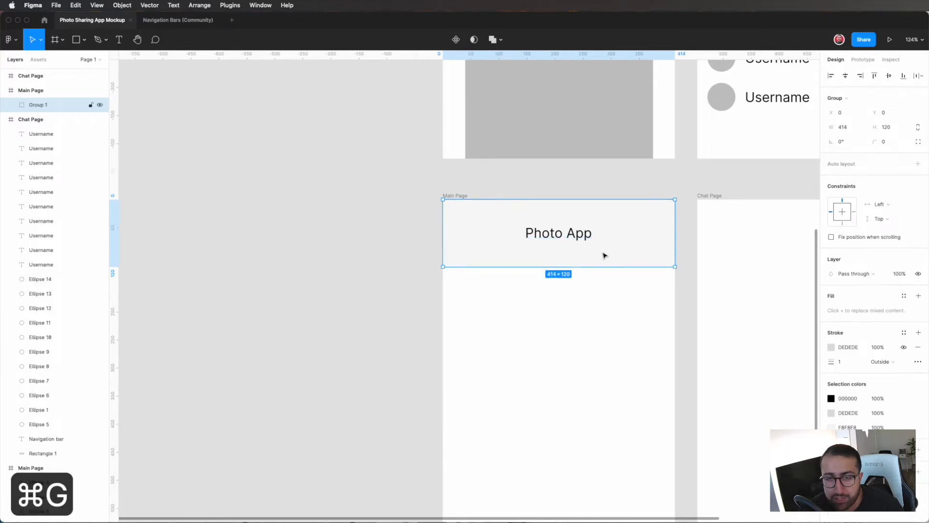
# Step: Try moving the grouped header down and left off the frame's edge, and undo the move
pyautogui.click(612, 245)
pyautogui.moveTo(616, 257); pyautogui.dragTo(535, 330)
pyautogui.press('super+z')
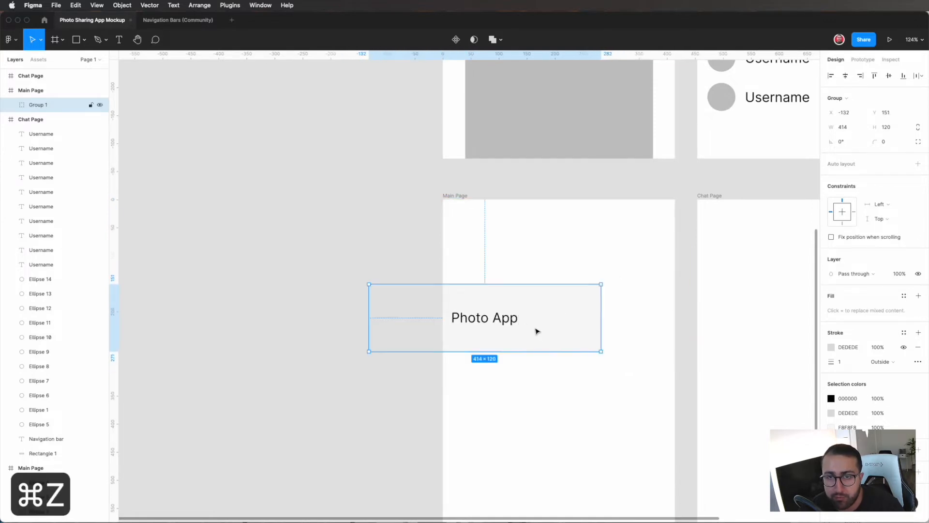
pyautogui.press('super+z')
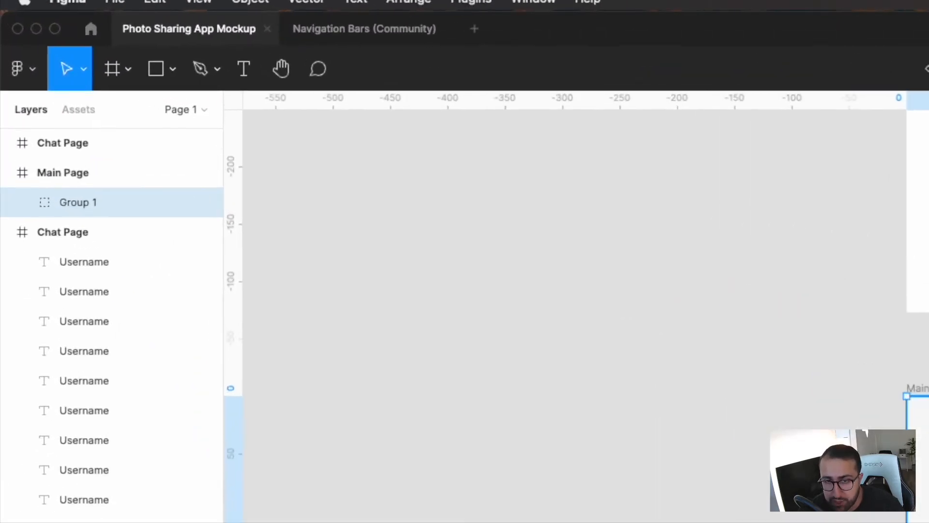
# Step: Ungroup and regroup the header's title and rectangle, and rename the group "Navigation Bar"
pyautogui.press('super+shift+g')
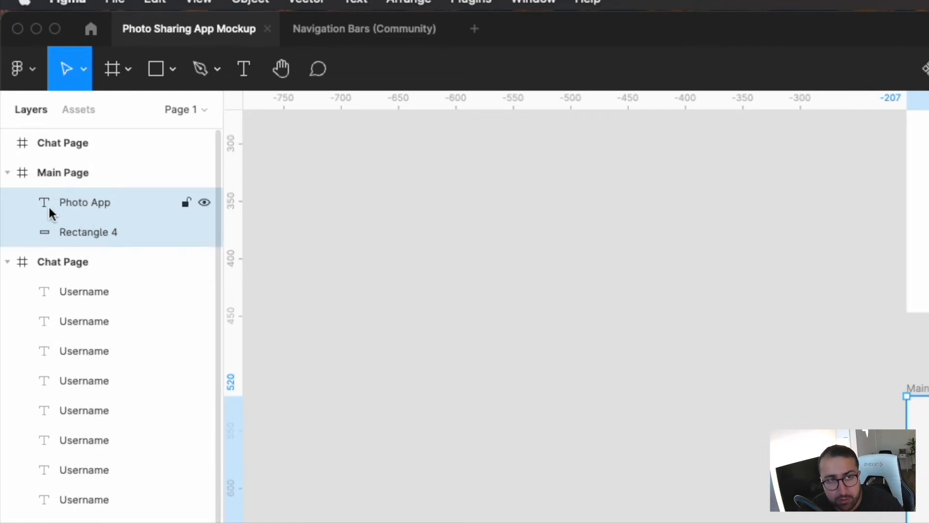
pyautogui.press('super+g')
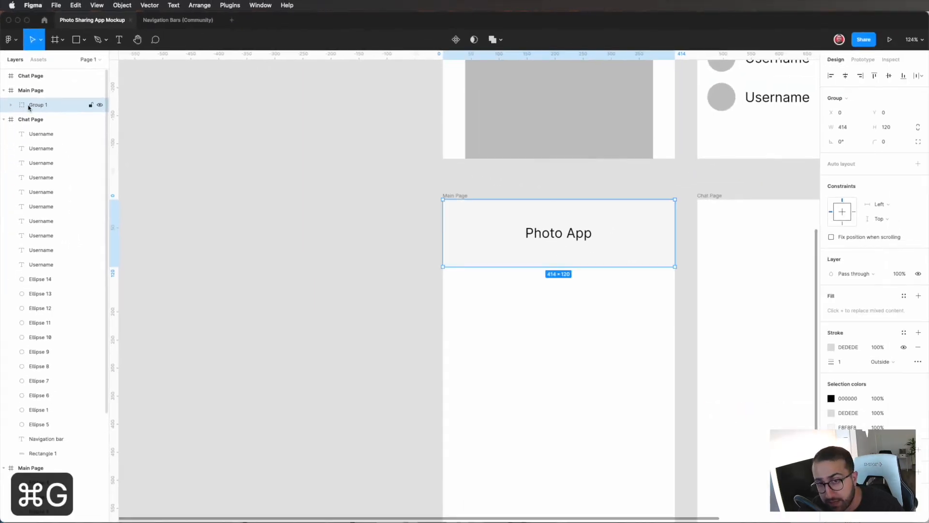
pyautogui.doubleClick(37, 106)
pyautogui.write('Navigation Bar')
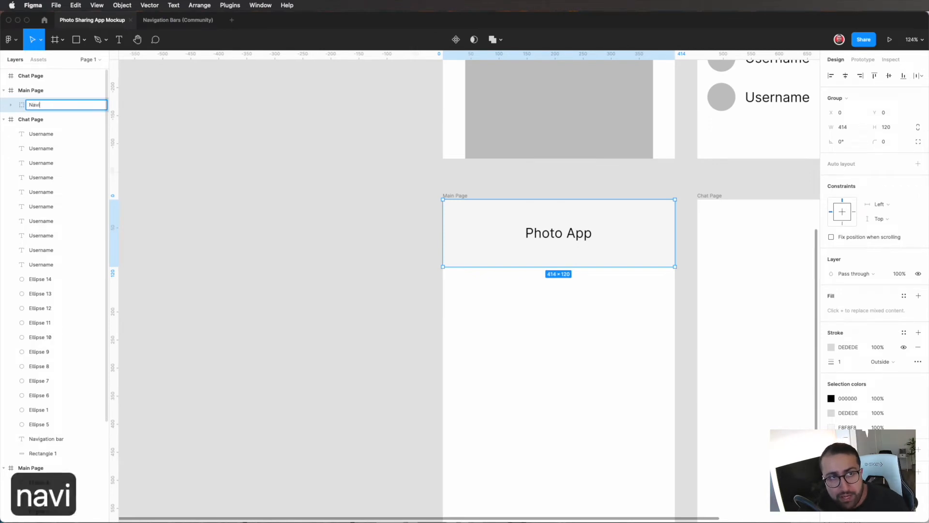
pyautogui.press('Return')
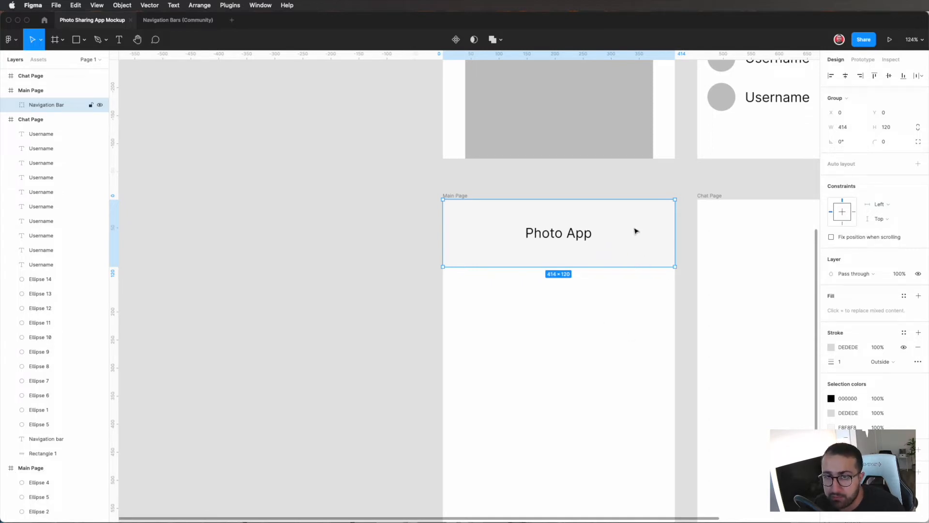
# Step: Try moving the title inside the Navigation Bar group and dragging the whole group, undoing each move
pyautogui.doubleClick(571, 233)
pyautogui.moveTo(571, 233); pyautogui.dragTo(577, 239)
pyautogui.press('cmd+z')
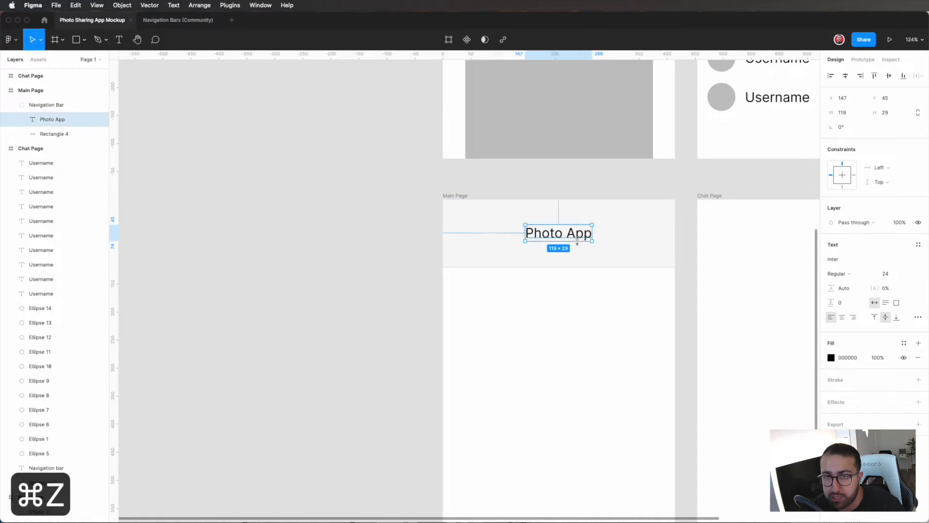
pyautogui.click(616, 286)
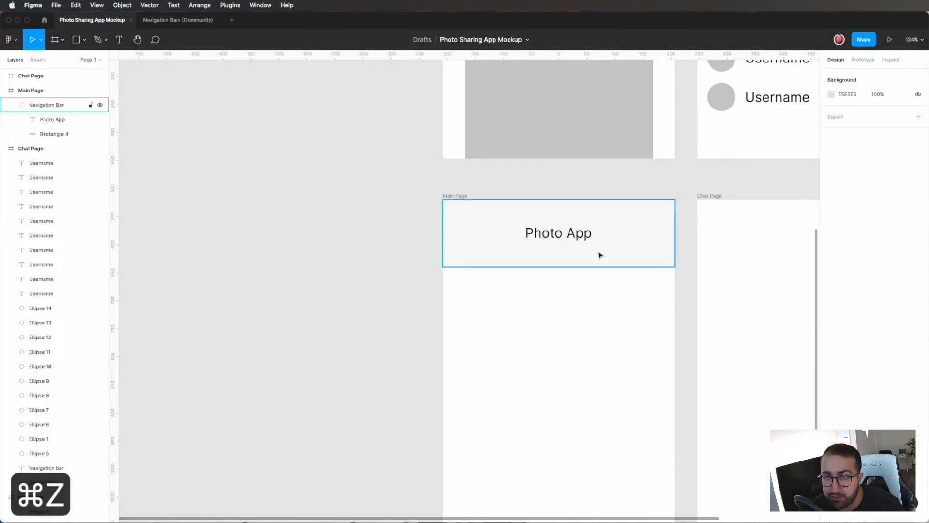
pyautogui.moveTo(578, 257); pyautogui.dragTo(597, 273)
pyautogui.press('super+z')
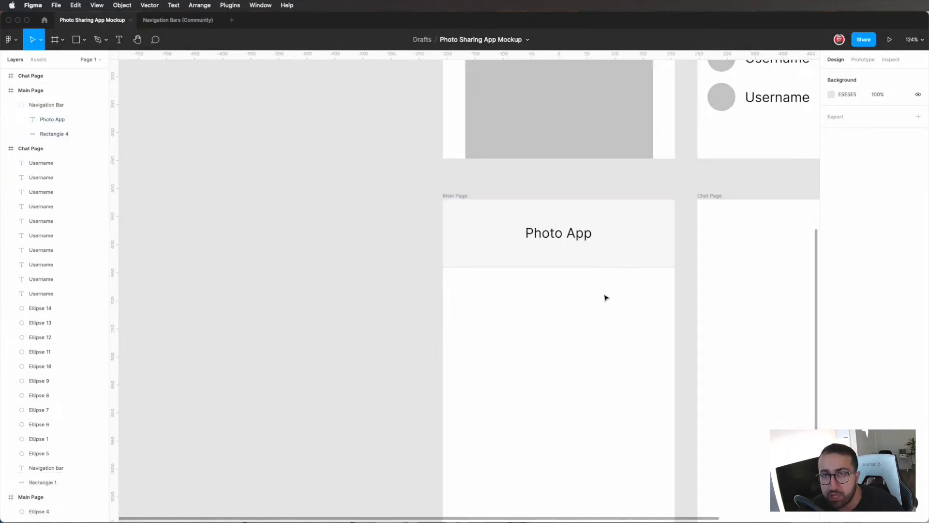
pyautogui.moveTo(621, 262); pyautogui.dragTo(607, 298)
pyautogui.press('super+z')
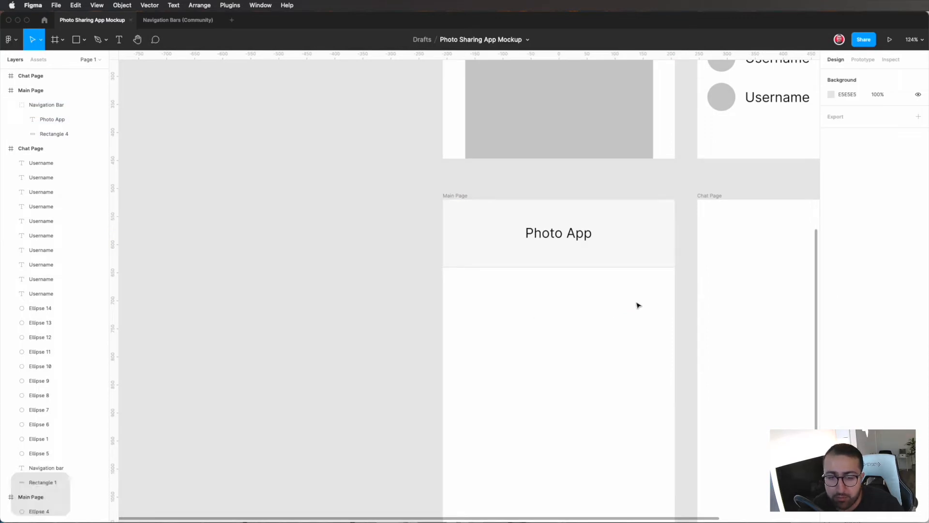
pyautogui.keyDown('super'); pyautogui.click(586, 239); pyautogui.keyUp('super')
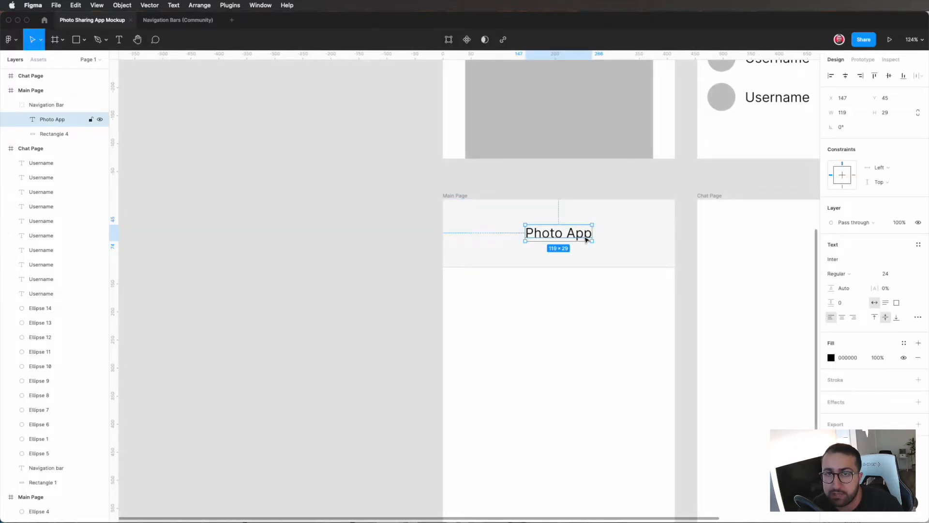
pyautogui.click(615, 286)
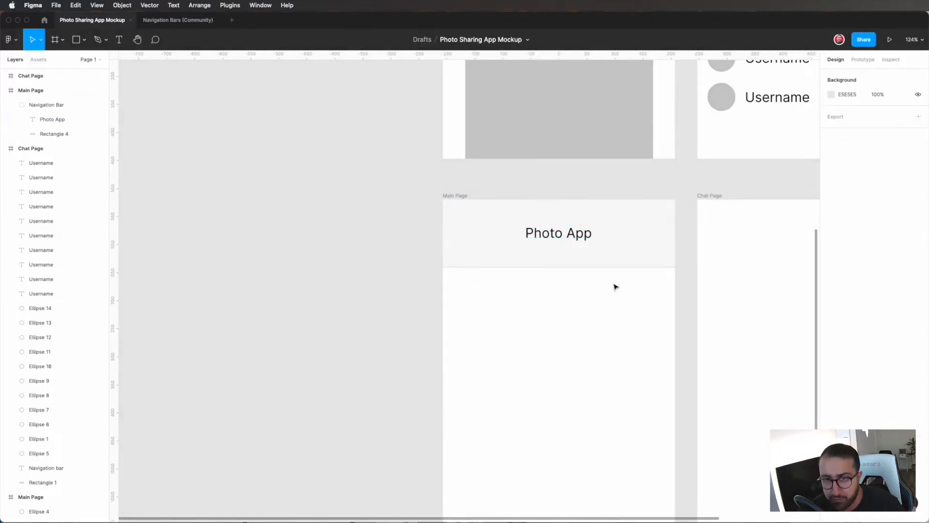
# Step: Examine the Main Page wireframe above the mockup for its navigation bar and post layout
pyautogui.scroll(2, 615, 285)
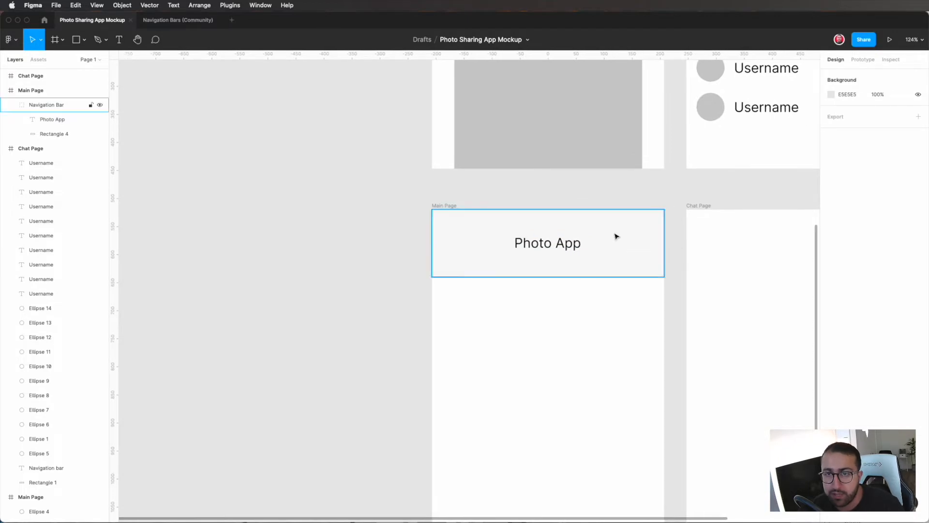
pyautogui.scroll(-3, 652, 313)
pyautogui.scroll(4, 651, 313)
pyautogui.scroll(10, 652, 312)
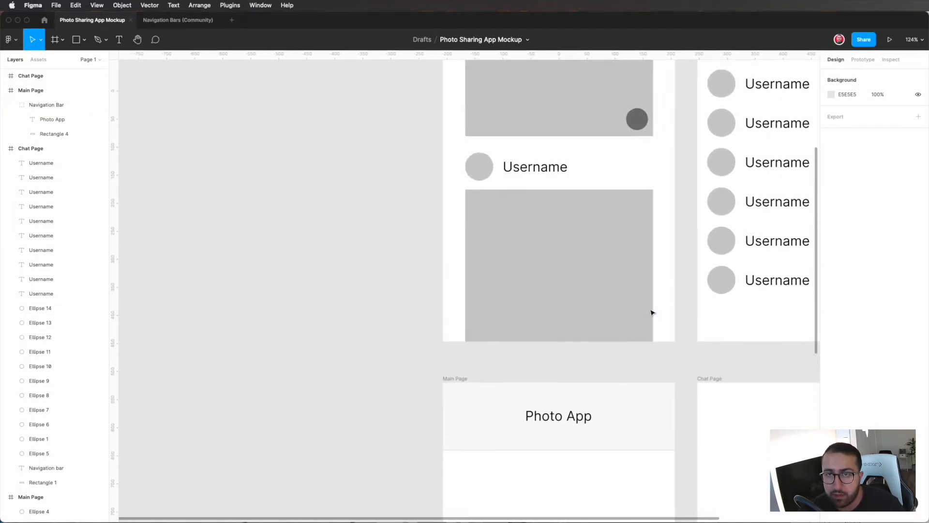
pyautogui.scroll(5, 652, 312)
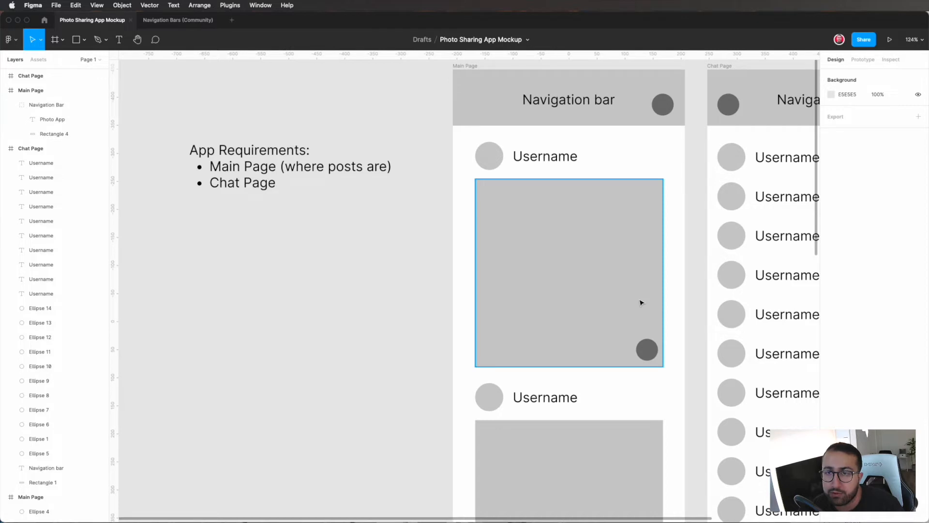
# Step: Examine the posts in the Main Page wireframe and check the size of the first post's photo square
pyautogui.scroll(-3, 627, 347)
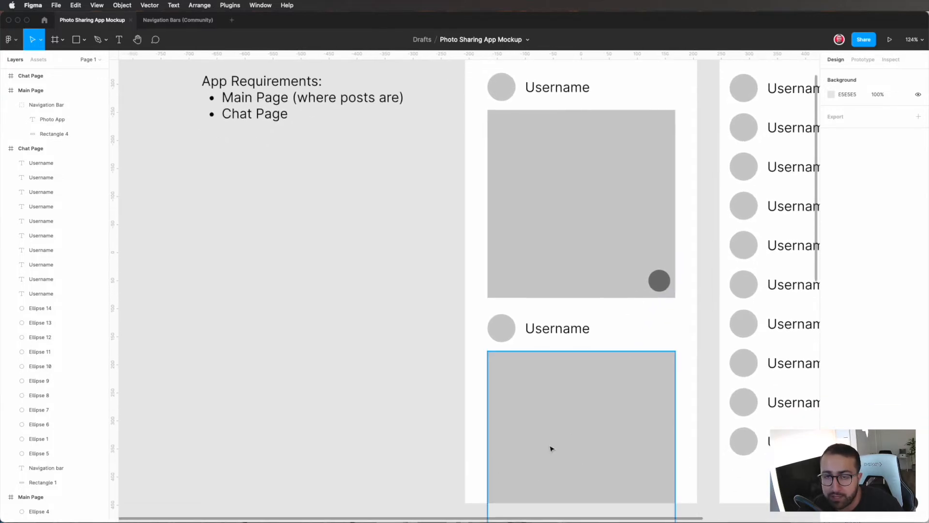
pyautogui.hscroll(2, 552, 448)
pyautogui.scroll(1, 551, 449)
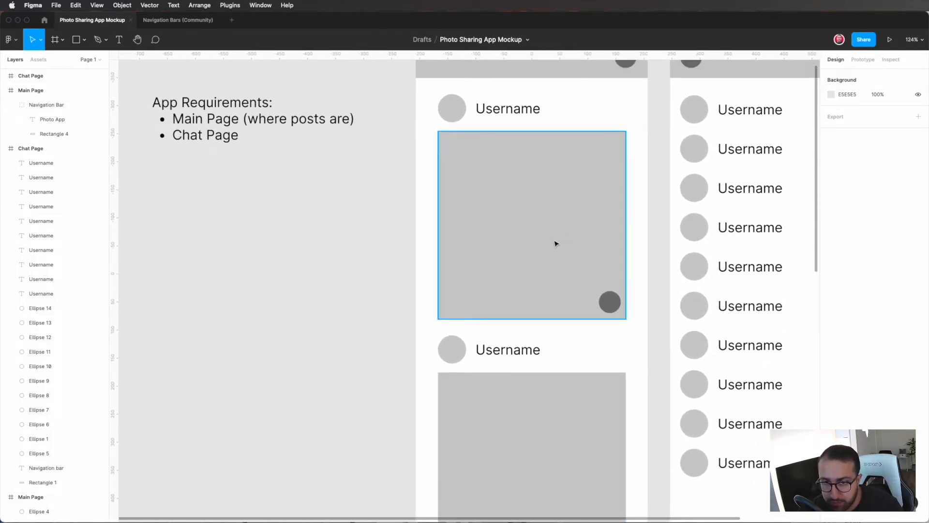
pyautogui.scroll(-3, 555, 242)
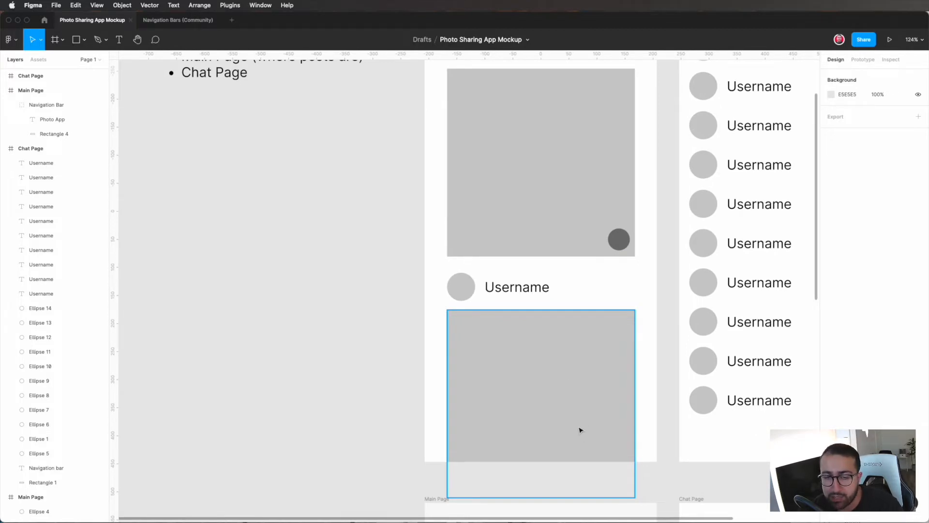
pyautogui.scroll(4, 581, 429)
pyautogui.hscroll(-2, 580, 430)
pyautogui.click(619, 329)
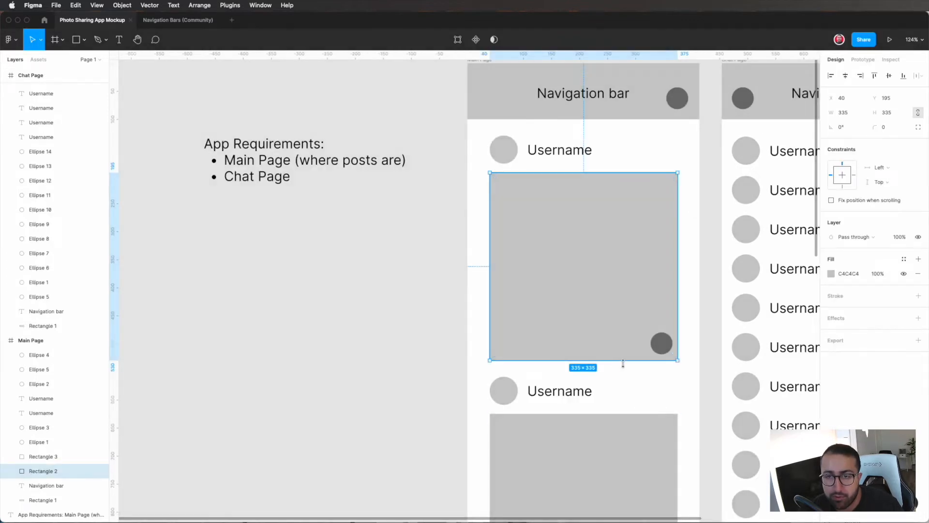
# Step: Draw a square about 320 × 320 on the empty canvas beside the Main Page mockup
pyautogui.scroll(-10, 620, 361)
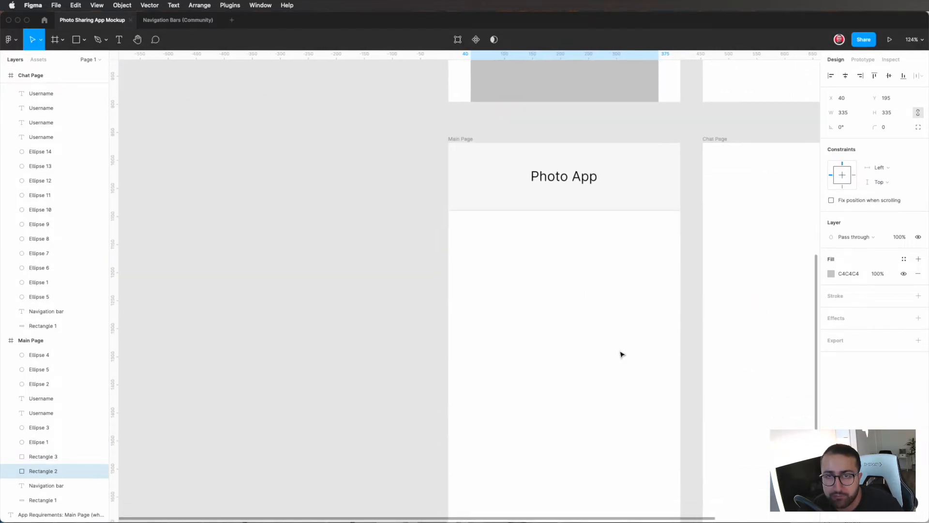
pyautogui.hscroll(-4, 622, 355)
pyautogui.hscroll(-1, 622, 355)
pyautogui.hscroll(1, 545, 304)
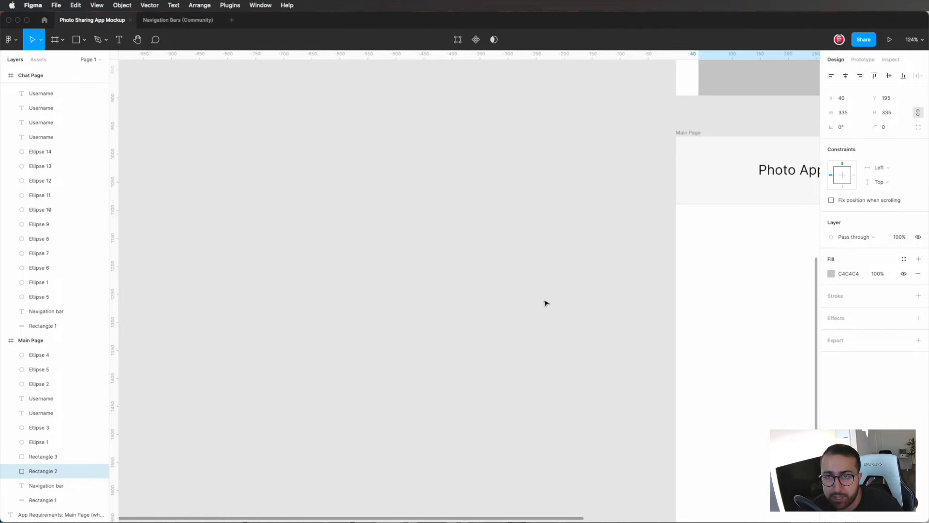
pyautogui.click(477, 291)
pyautogui.press('r')
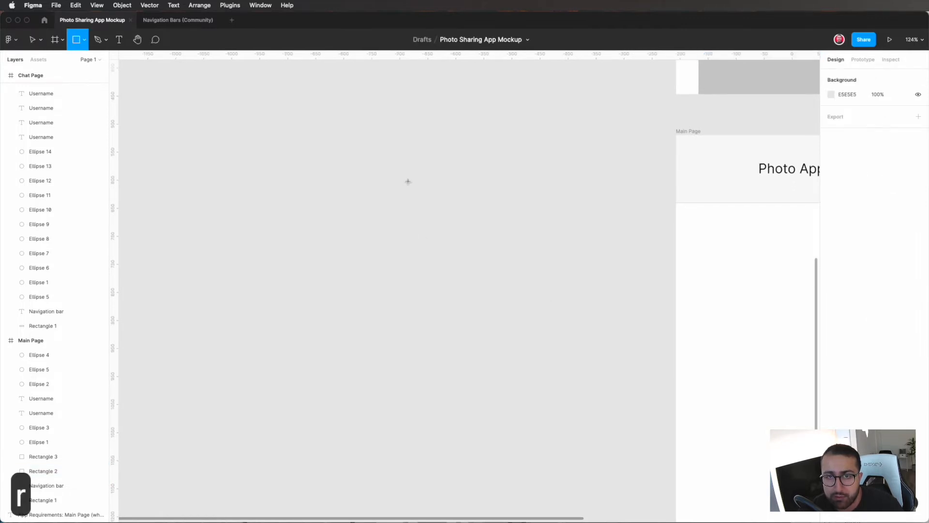
pyautogui.moveTo(389, 154); pyautogui.dragTo(556, 336)
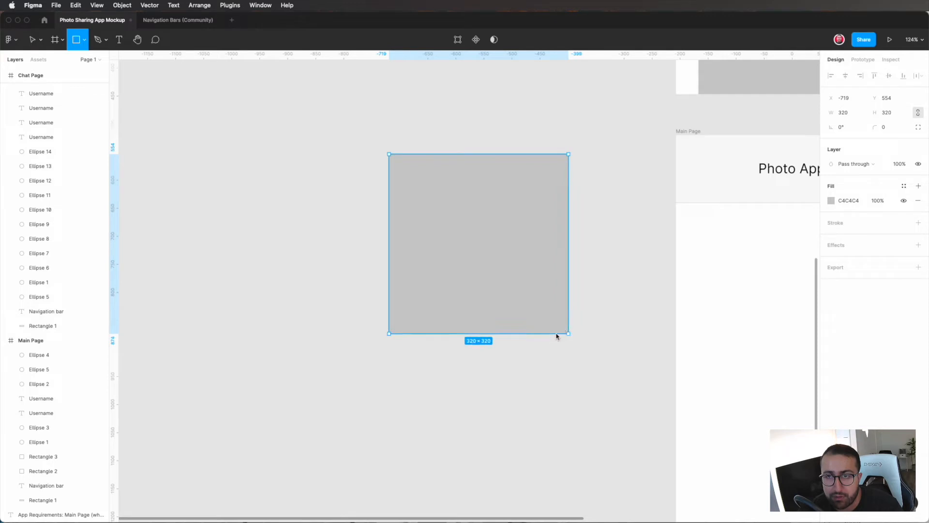
# Step: Try moving the new square onto the Main Page mockup, and undo the move
pyautogui.hscroll(6, 557, 336)
pyautogui.moveTo(310, 267); pyautogui.dragTo(623, 352)
pyautogui.press('super+z')
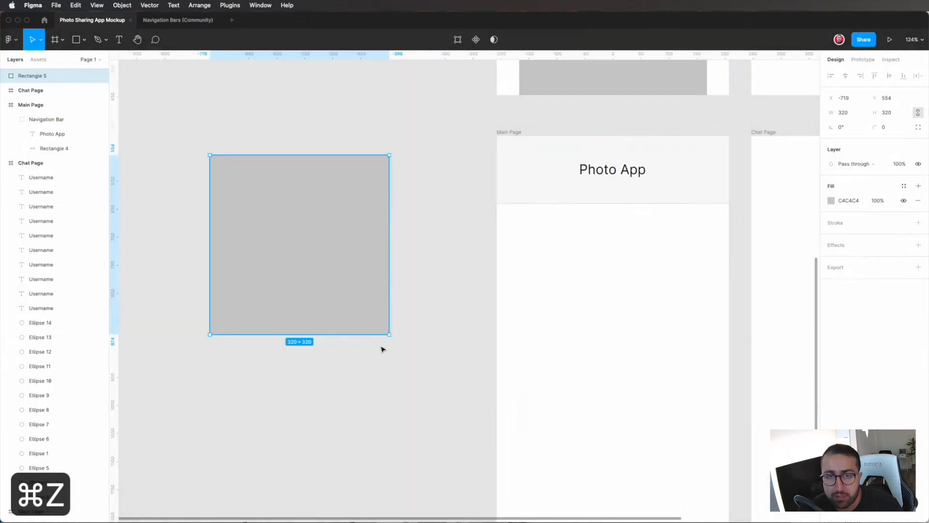
# Step: Resize the square to 335 × 335 and round its corners to a radius of 25
pyautogui.moveTo(386, 332); pyautogui.dragTo(397, 342)
pyautogui.click(442, 325)
pyautogui.hscroll(-3, 442, 325)
pyautogui.click(434, 285)
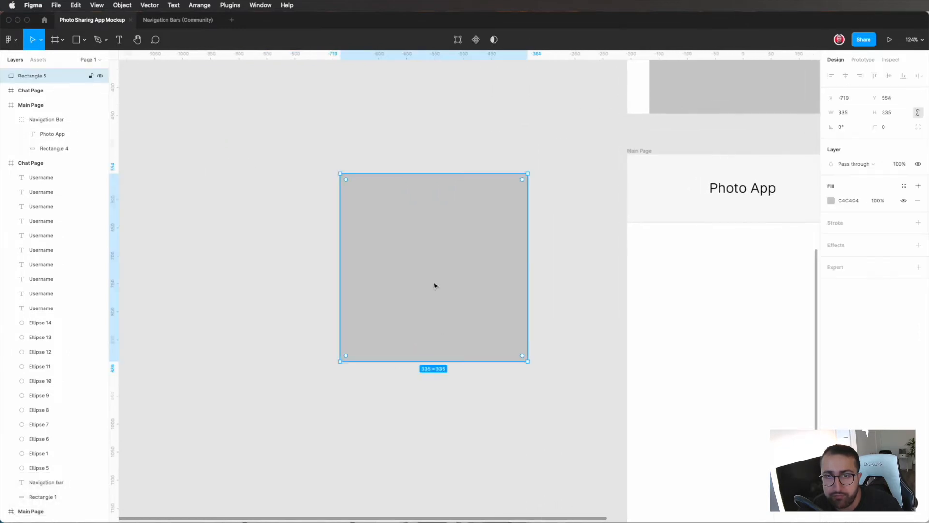
pyautogui.moveTo(521, 179); pyautogui.dragTo(514, 189)
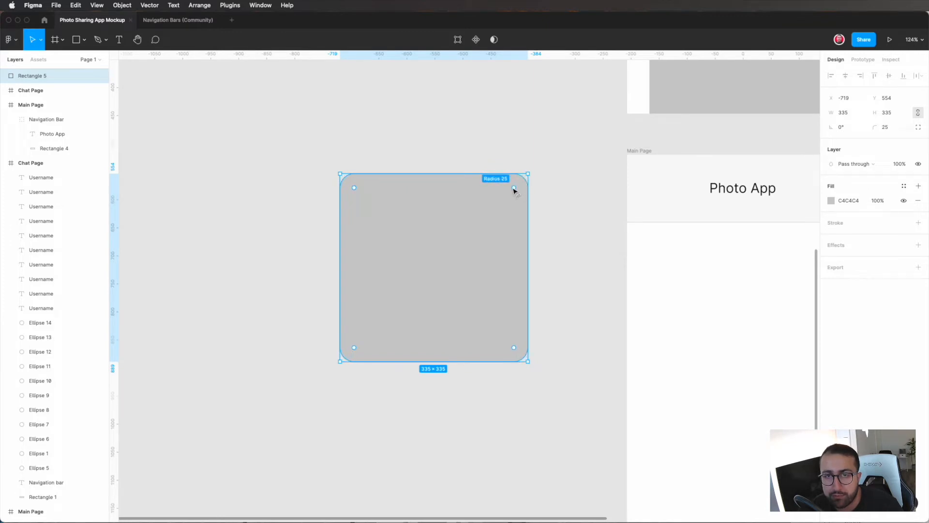
pyautogui.click(550, 211)
pyautogui.hscroll(-3, 549, 209)
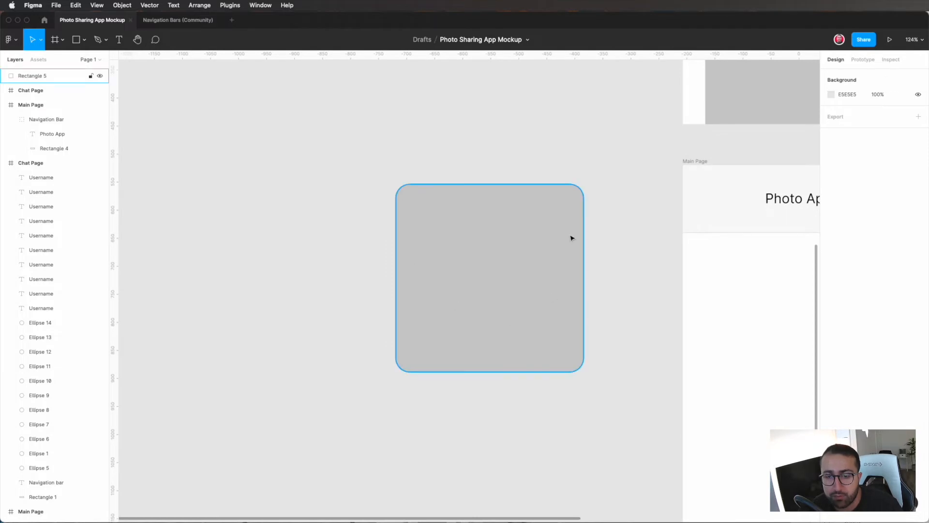
pyautogui.click(517, 301)
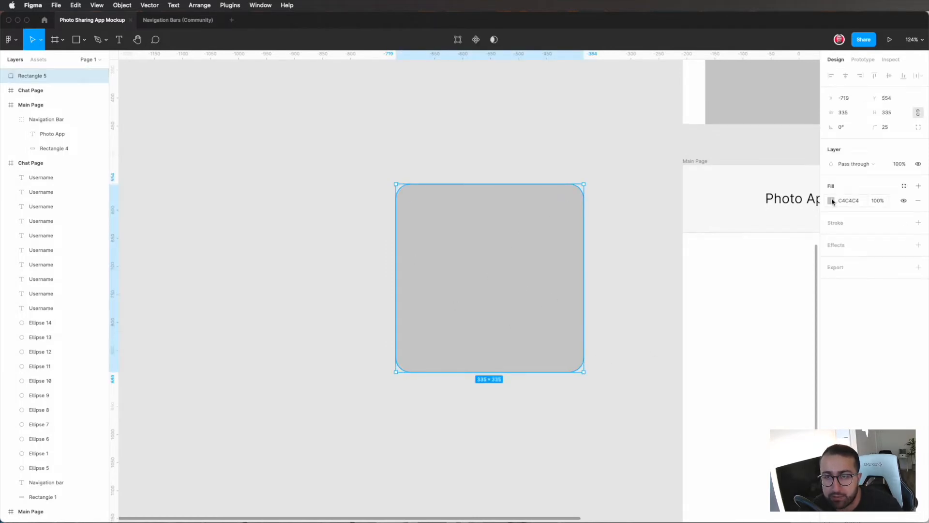
pyautogui.click(606, 365)
# Step: Draw a small profile circle above the rounded square, aligned with the square's left edge
pyautogui.scroll(2, 606, 365)
pyautogui.hscroll(-2, 606, 365)
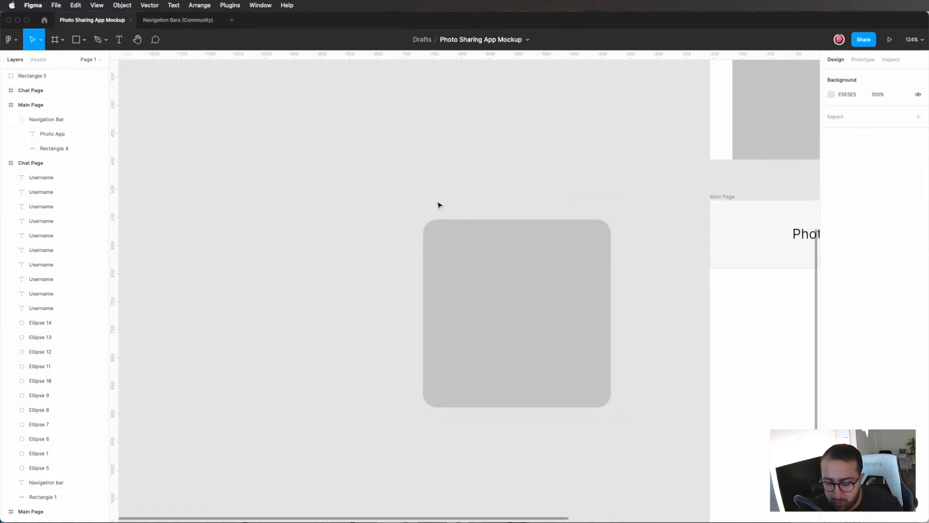
pyautogui.press('o')
pyautogui.moveTo(422, 187)
pyautogui.mouseDown()
pyautogui.moveTo(451, 211)
pyautogui.moveTo(442, 193)
pyautogui.mouseUp()
pyautogui.click(454, 203)
pyautogui.click(478, 198)
# Step: Add the text "Username" beside the profile circle
pyautogui.press('t')
pyautogui.click(493, 203)
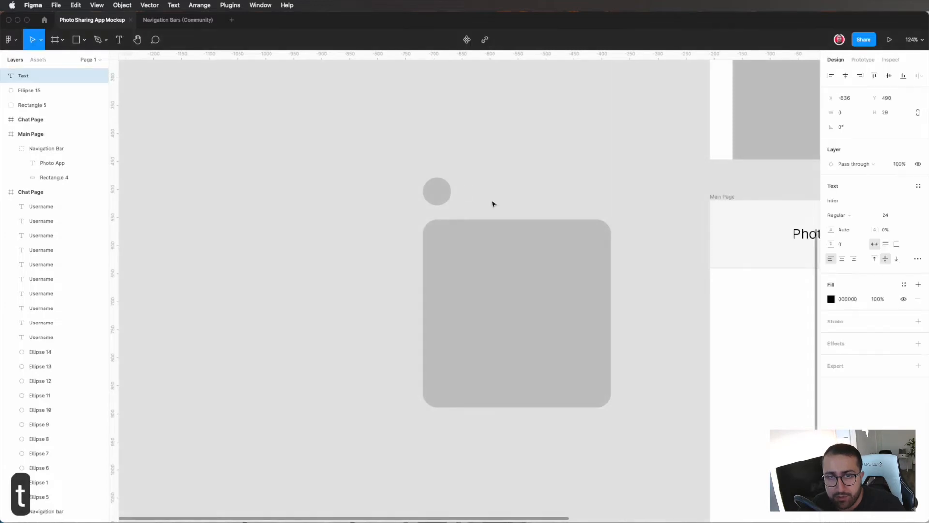
pyautogui.write('U')
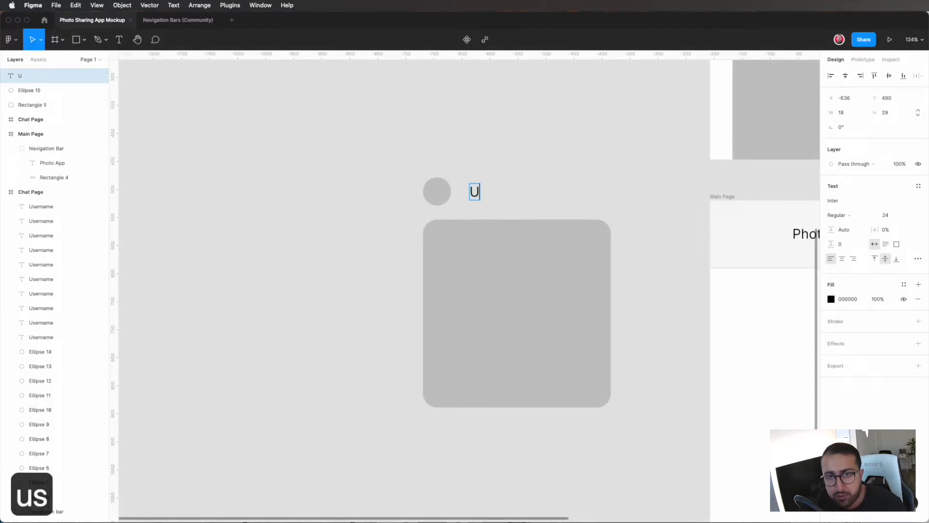
pyautogui.write('sername')
pyautogui.press('Escape')
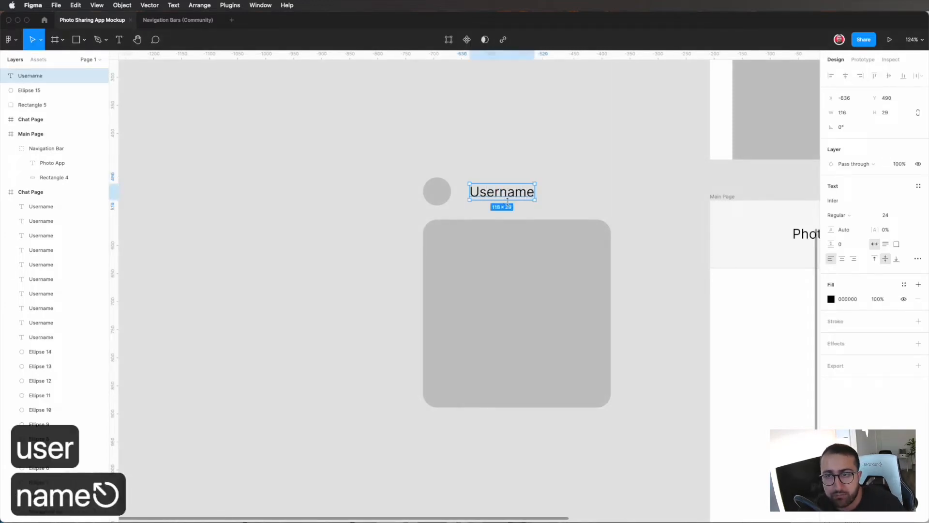
# Step: Set the new Username label's font size to 18 and move it closer to the profile circle
pyautogui.click(882, 215)
pyautogui.write('18')
pyautogui.press('Return')
pyautogui.moveTo(497, 190); pyautogui.dragTo(488, 193)
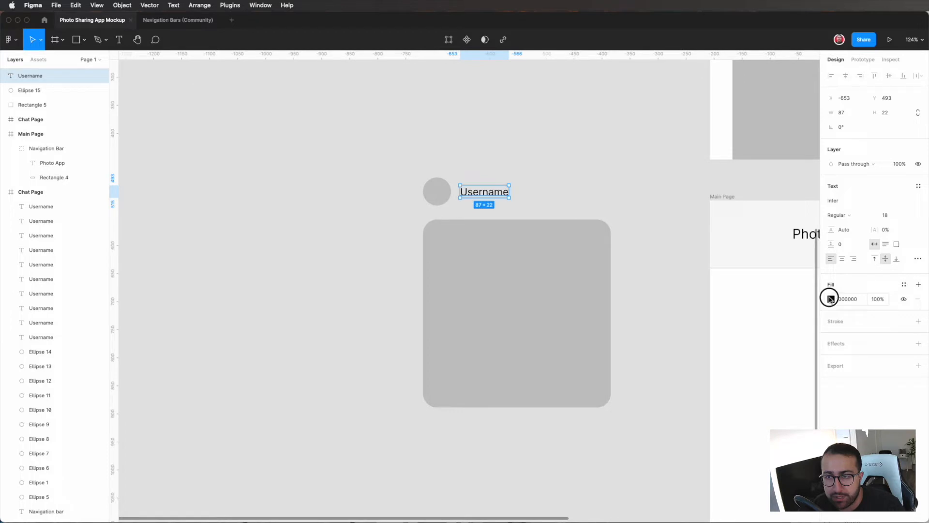
# Step: Change the Username label's fill colour to 141414 and its font weight to Medium
pyautogui.click(831, 299)
pyautogui.click(721, 386)
pyautogui.moveTo(721, 385); pyautogui.dragTo(690, 396)
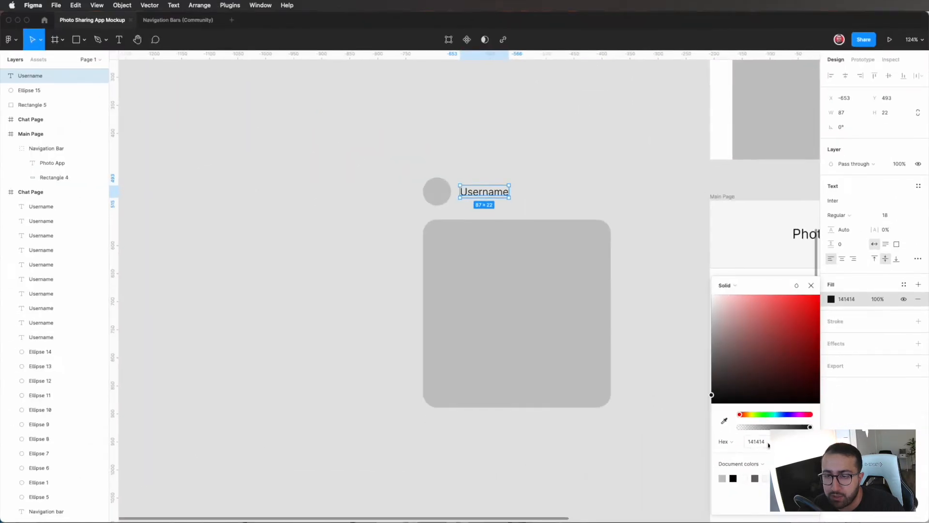
pyautogui.click(672, 379)
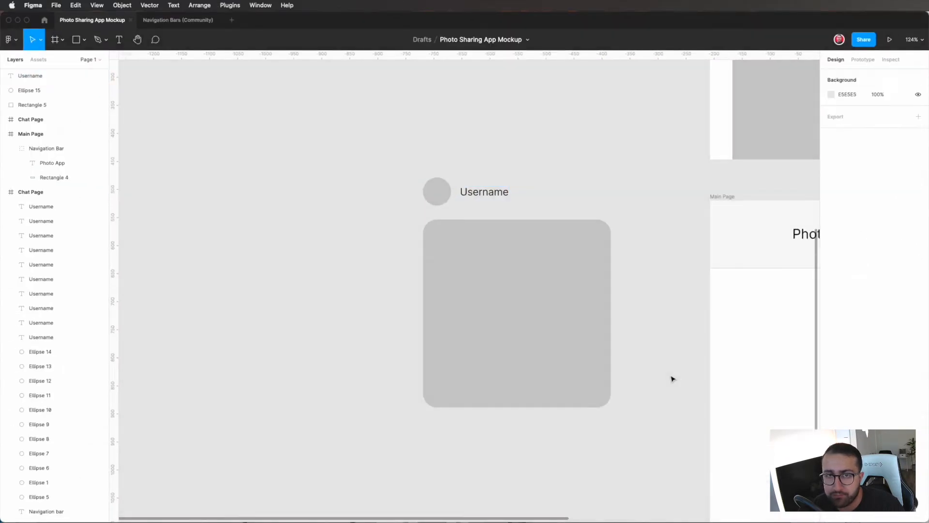
pyautogui.click(507, 194)
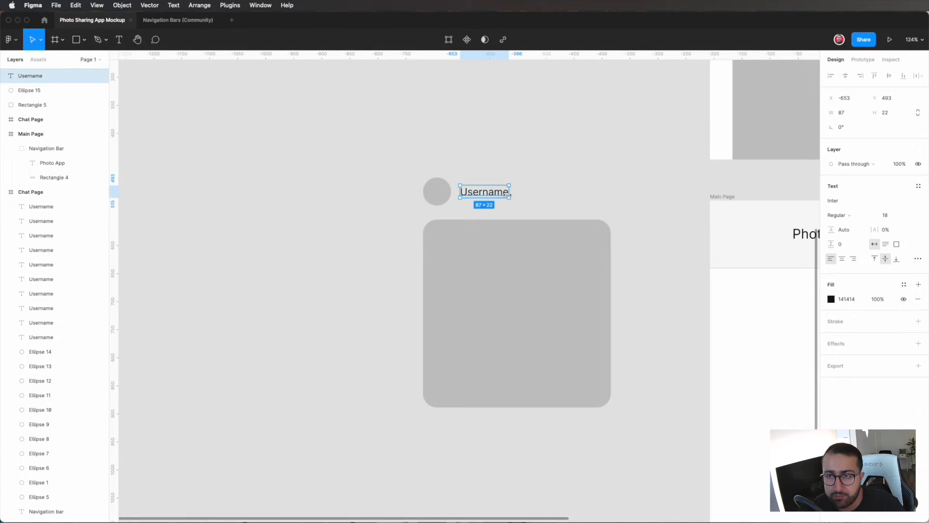
pyautogui.click(847, 215)
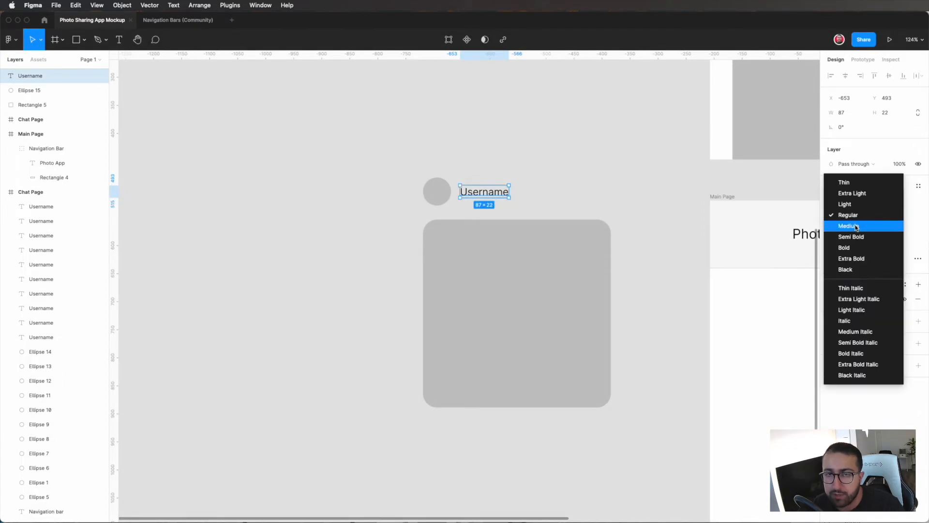
pyautogui.click(855, 225)
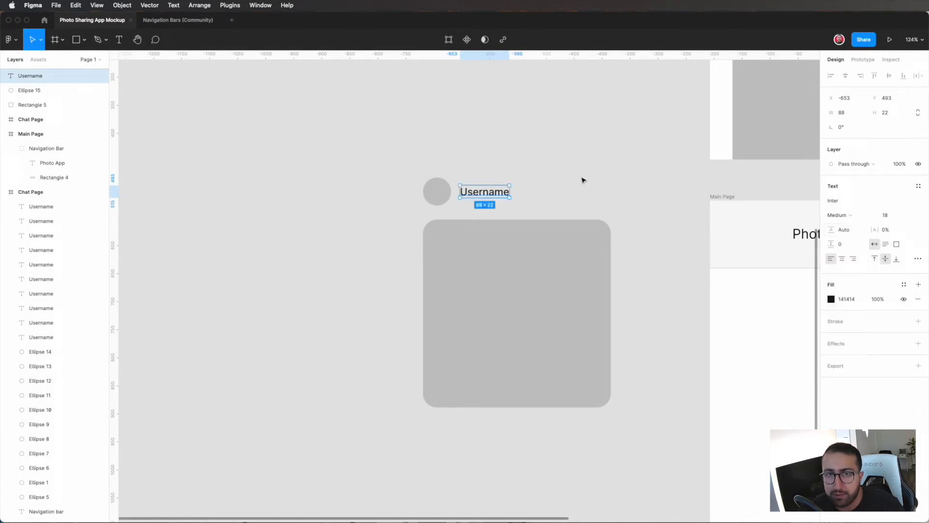
# Step: Try the Username label in Bold and Thin weights, and return it to Medium
pyautogui.click(854, 219)
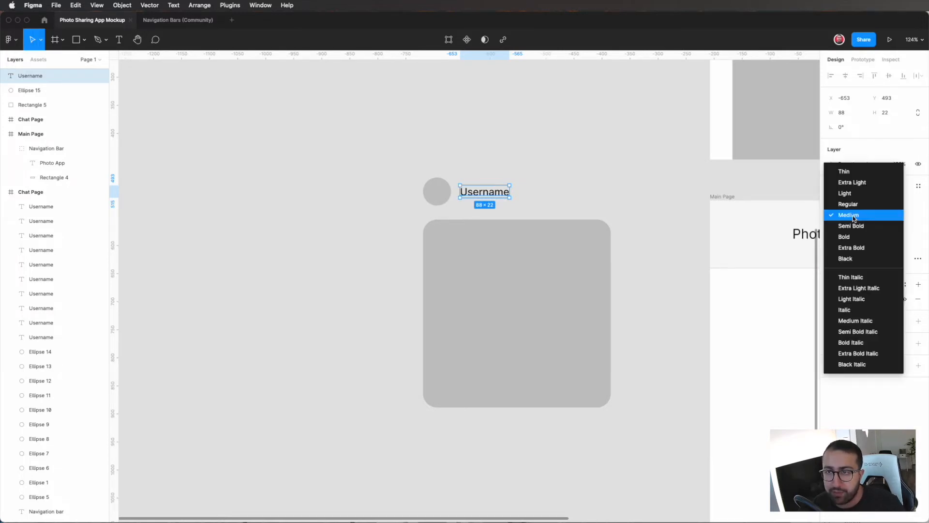
pyautogui.click(853, 236)
pyautogui.click(846, 219)
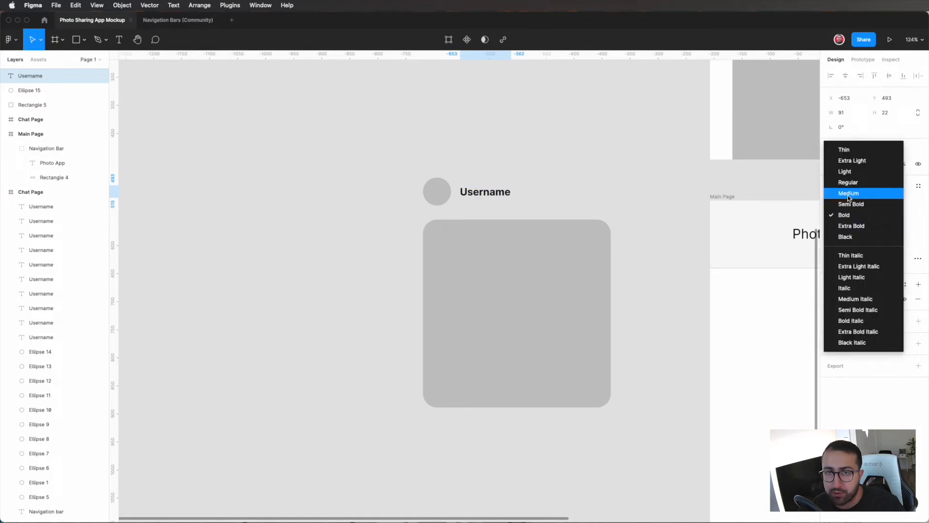
pyautogui.click(848, 193)
pyautogui.click(847, 214)
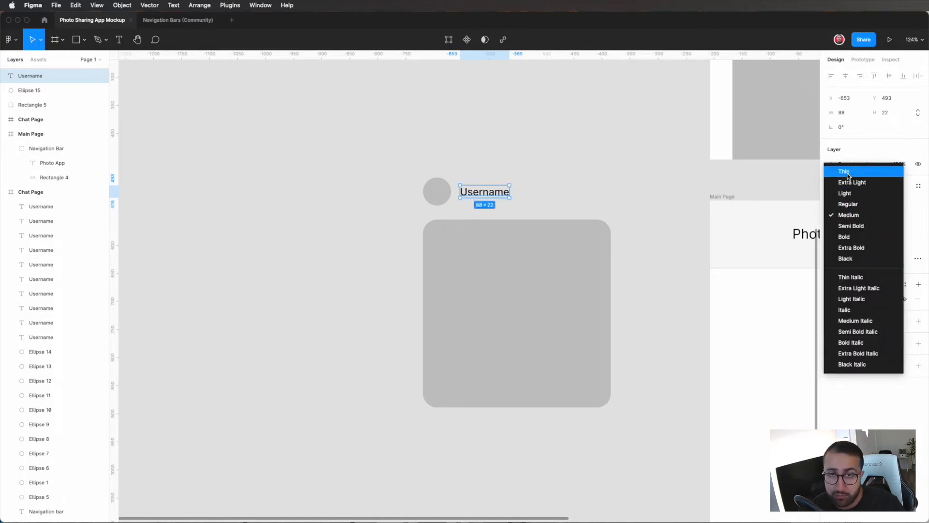
pyautogui.click(847, 171)
pyautogui.click(839, 213)
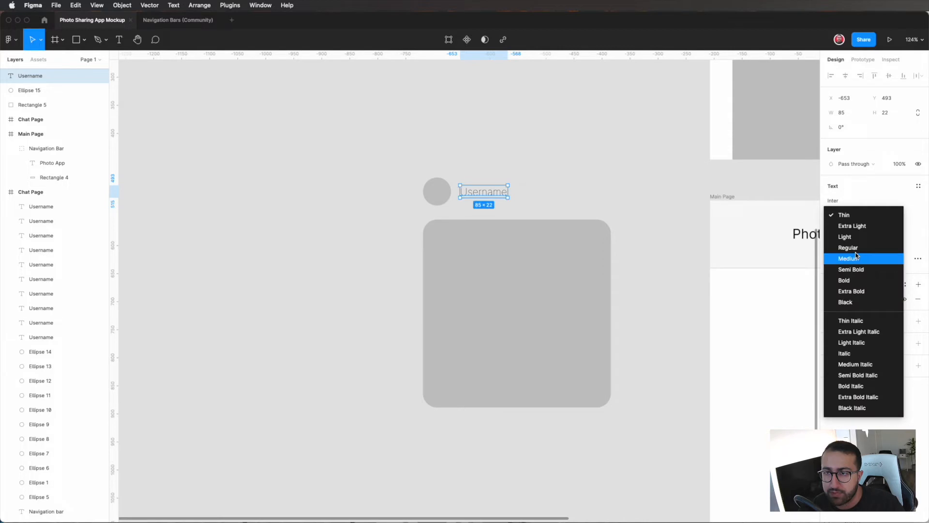
pyautogui.click(854, 259)
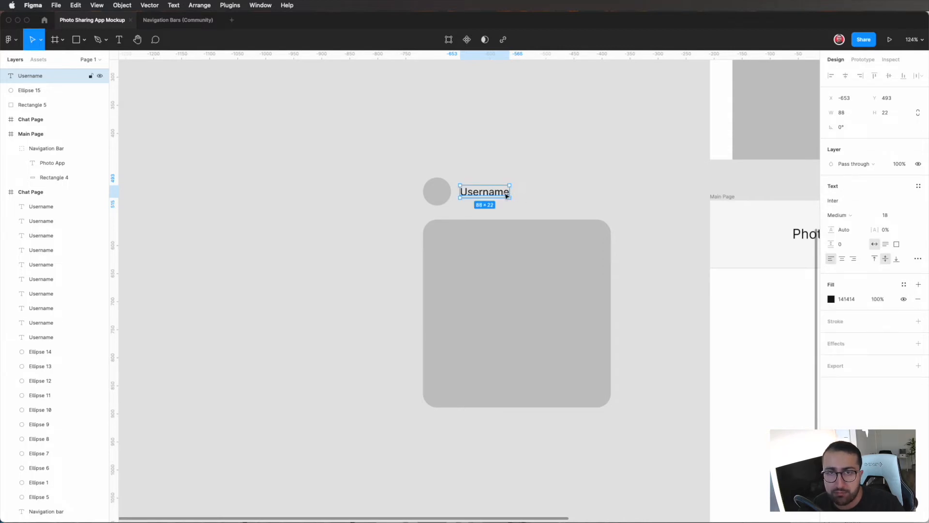
pyautogui.click(600, 194)
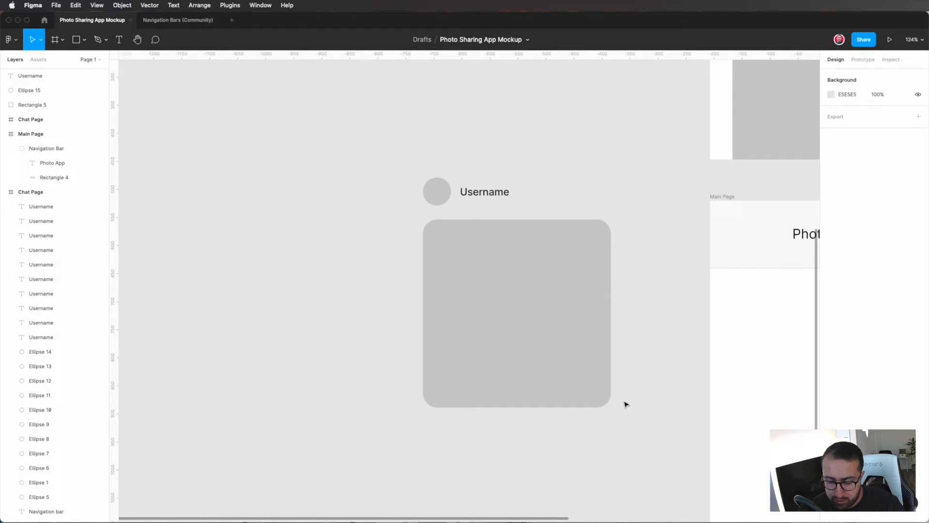
# Step: Draw a circle about 45 × 45 inside the rounded square's lower-right corner and fill it with white (FFFFFF)
pyautogui.press('o')
pyautogui.moveTo(599, 396)
pyautogui.mouseDown()
pyautogui.moveTo(572, 379)
pyautogui.moveTo(600, 394)
pyautogui.mouseUp()
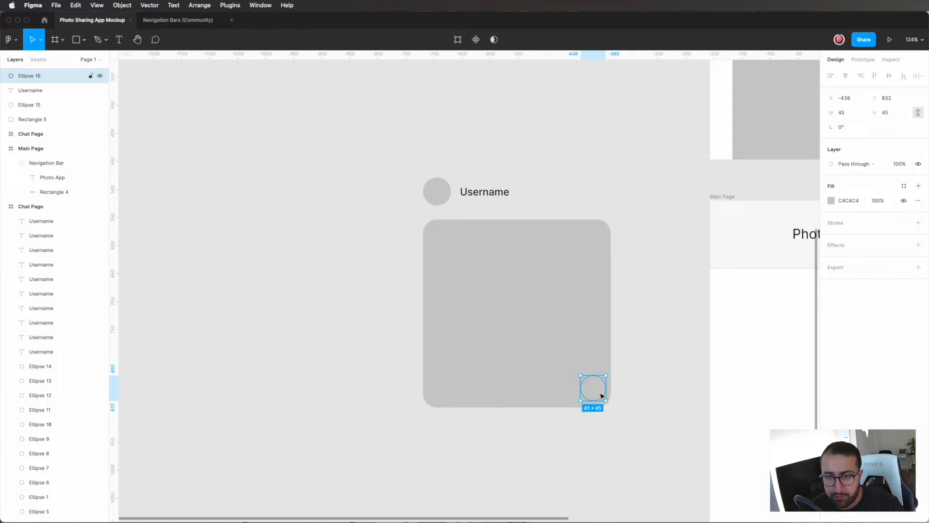
pyautogui.click(830, 201)
pyautogui.moveTo(719, 255); pyautogui.dragTo(678, 216)
pyautogui.click(628, 366)
# Step: Add a drop shadow with a blur of 20 to both the rounded square and the white circle
pyautogui.click(593, 387)
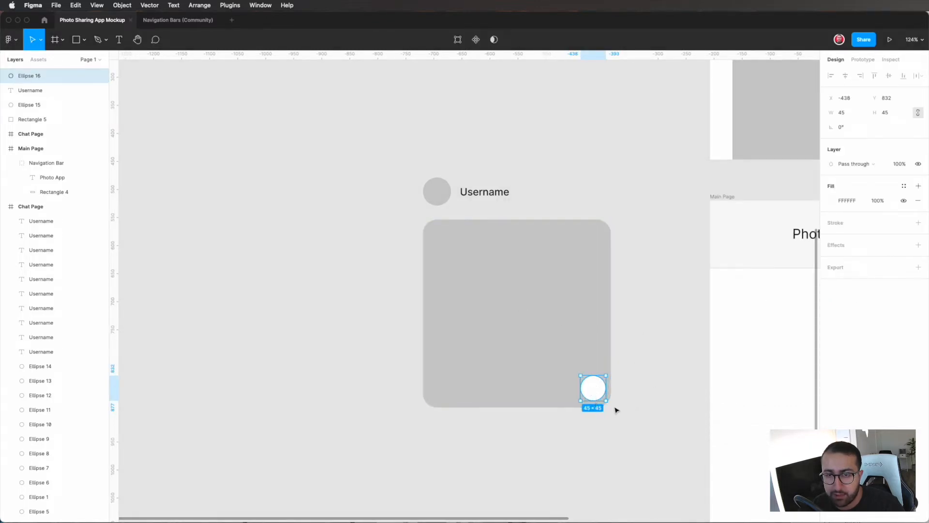
pyautogui.keyDown('shift'); pyautogui.click(589, 336); pyautogui.keyUp('shift')
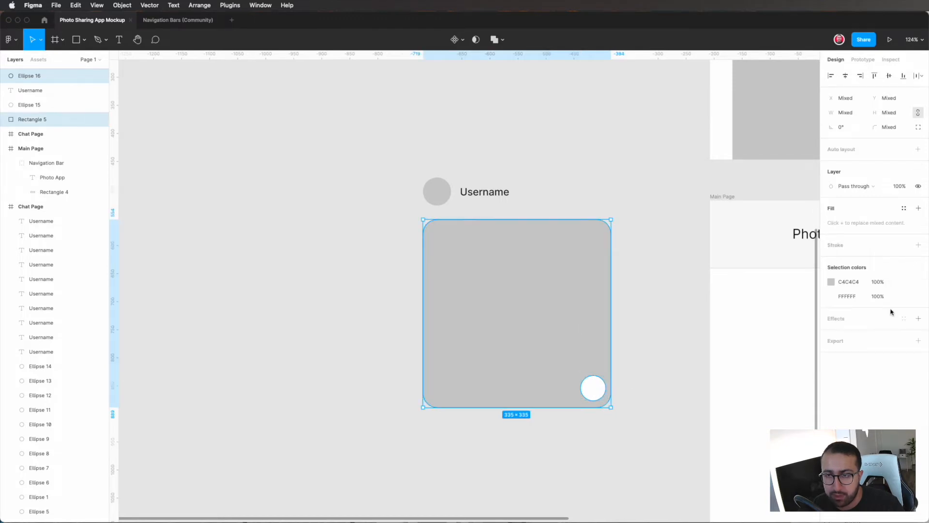
pyautogui.click(917, 318)
pyautogui.click(830, 333)
pyautogui.click(789, 359)
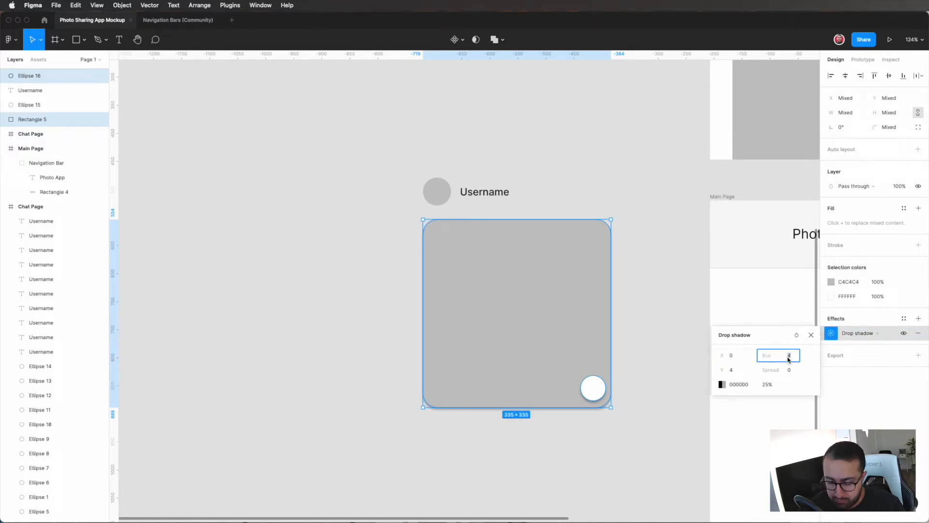
pyautogui.write('20')
pyautogui.press('Return')
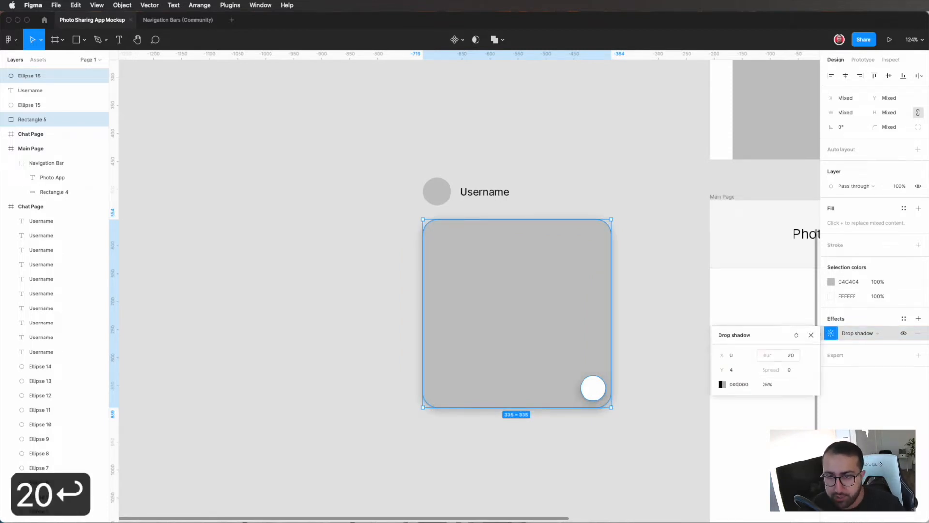
# Step: Set the opacity of the drop shadow on the rounded square and white circle to 8%
pyautogui.click(734, 371)
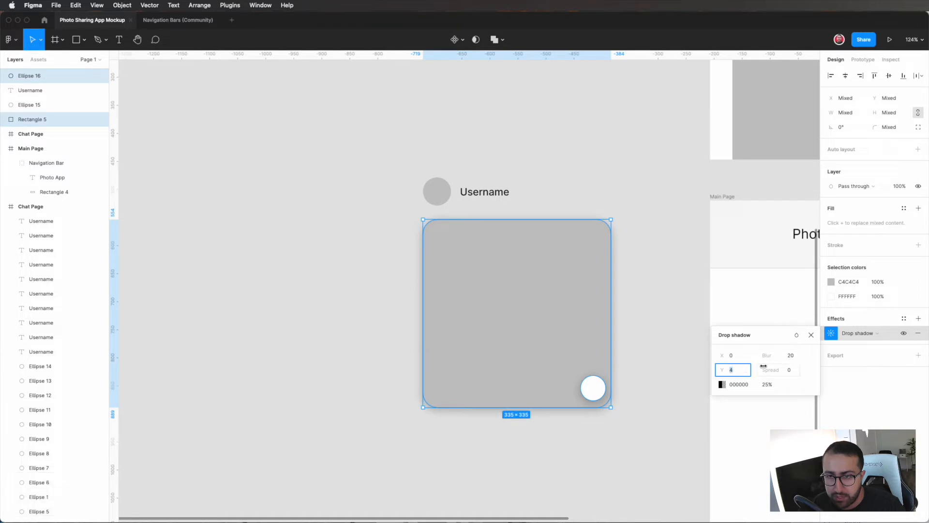
pyautogui.click(763, 385)
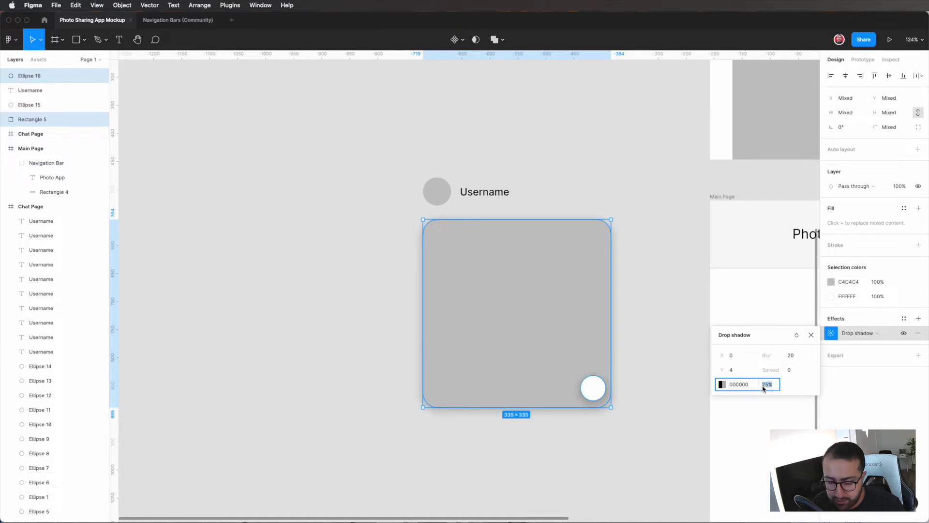
pyautogui.write('8')
pyautogui.press('Return')
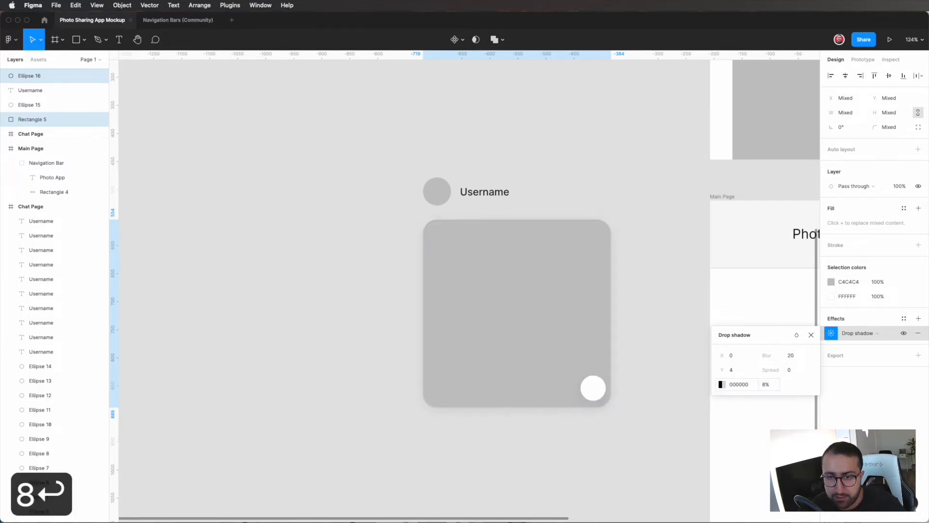
pyautogui.click(668, 423)
# Step: Turn the profile circle, Username label, rounded square and white circle into one component named Posts
pyautogui.scroll(-1, 667, 423)
pyautogui.moveTo(335, 127); pyautogui.dragTo(629, 414)
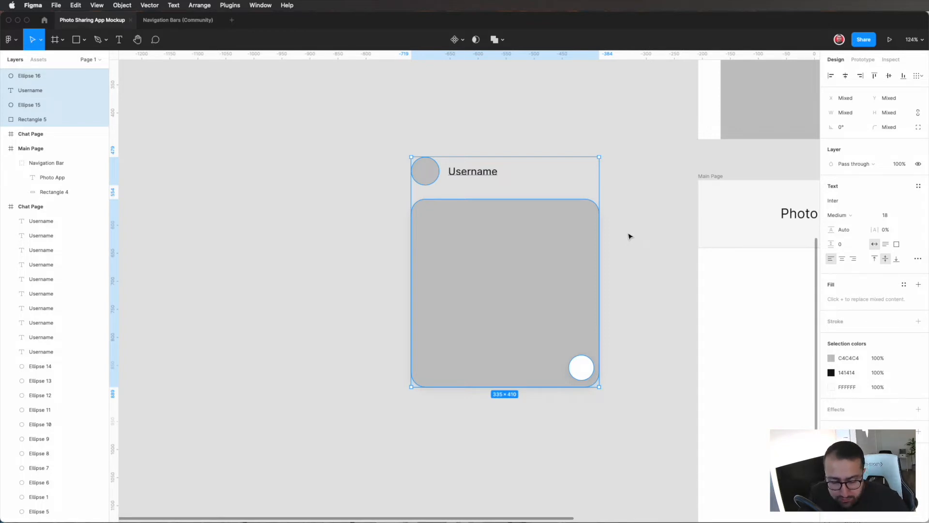
pyautogui.press('alt+super+k')
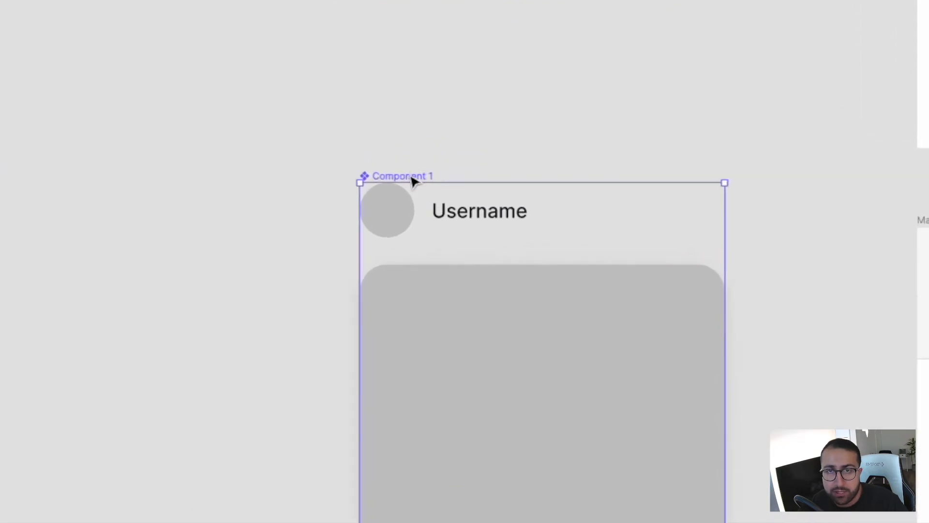
pyautogui.doubleClick(422, 177)
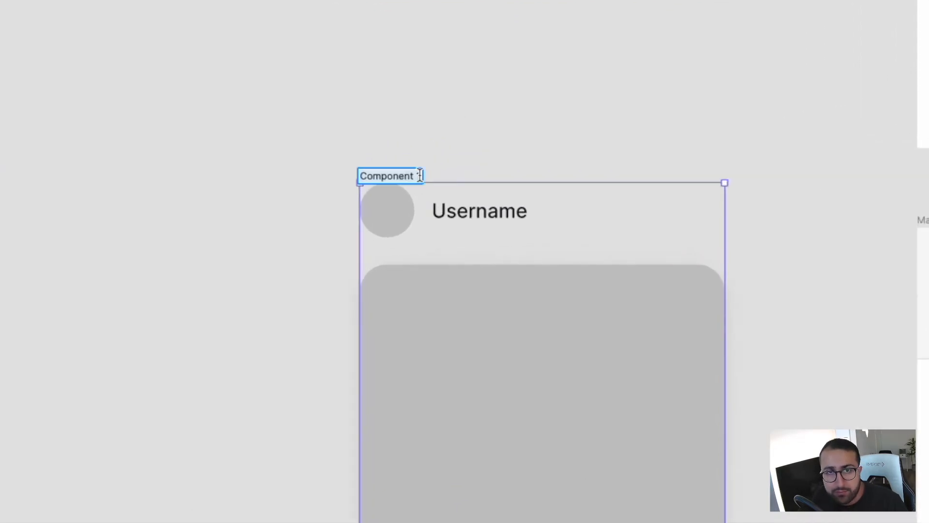
pyautogui.write('Posts')
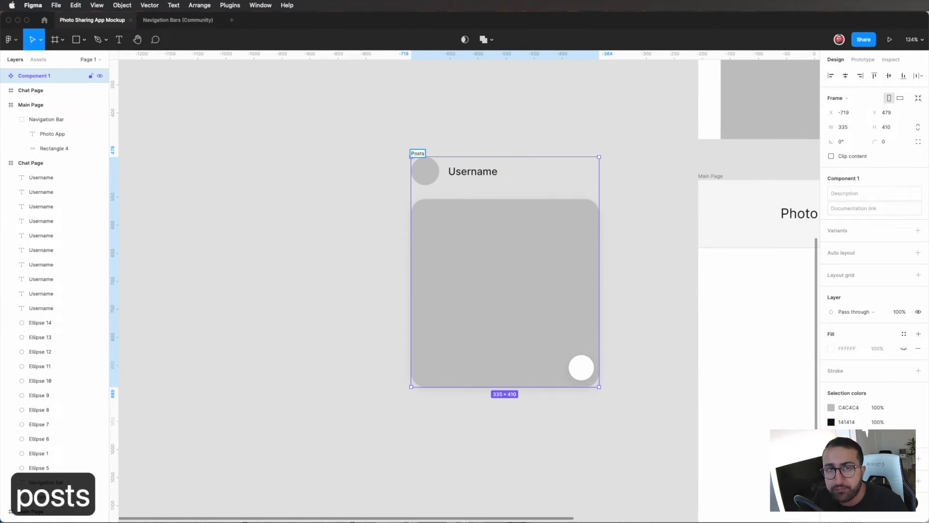
pyautogui.press('Return')
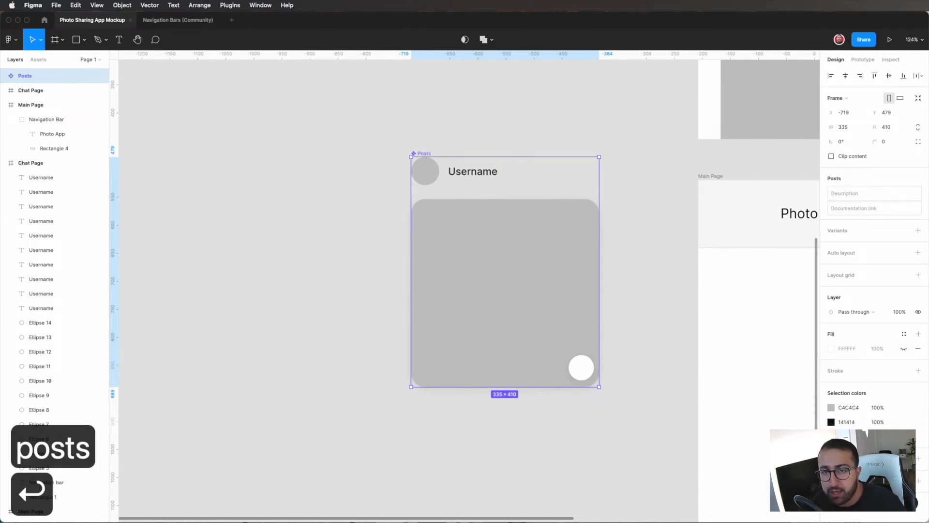
# Step: Place an instance of the Posts component on the Main Page, centred below the navigation bar at X 39, Y 145
pyautogui.click(642, 269)
pyautogui.hscroll(8, 641, 266)
pyautogui.scroll(-2, 641, 265)
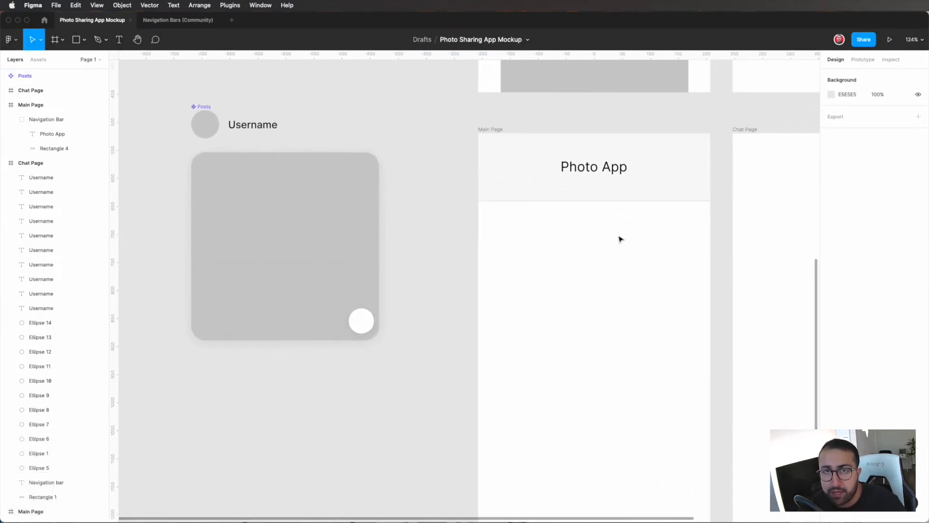
pyautogui.click(493, 130)
pyautogui.scroll(-1, 587, 317)
pyautogui.hscroll(1, 586, 318)
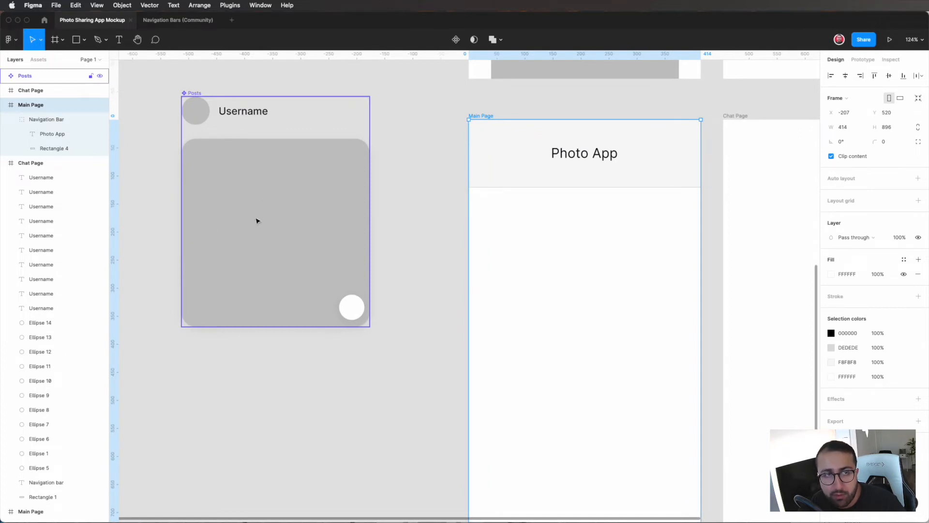
pyautogui.click(38, 59)
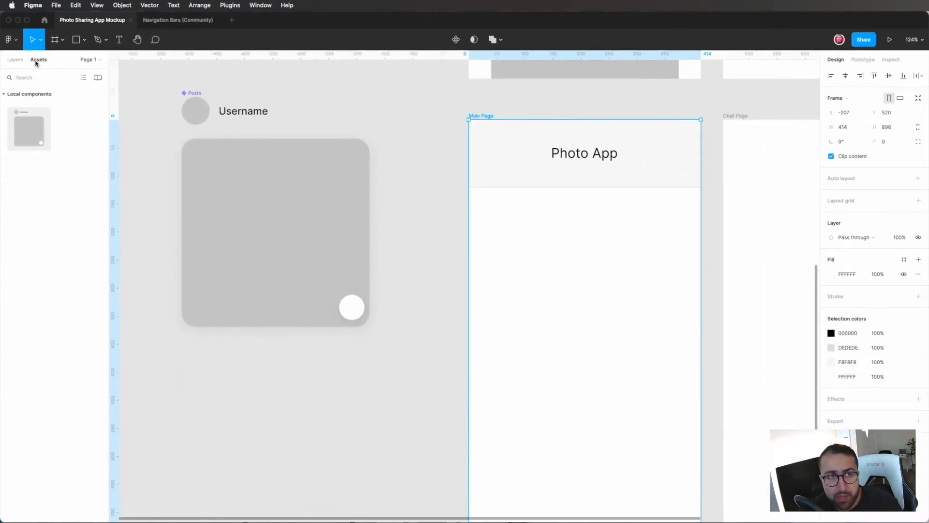
pyautogui.click(35, 61)
pyautogui.moveTo(86, 131); pyautogui.dragTo(599, 336)
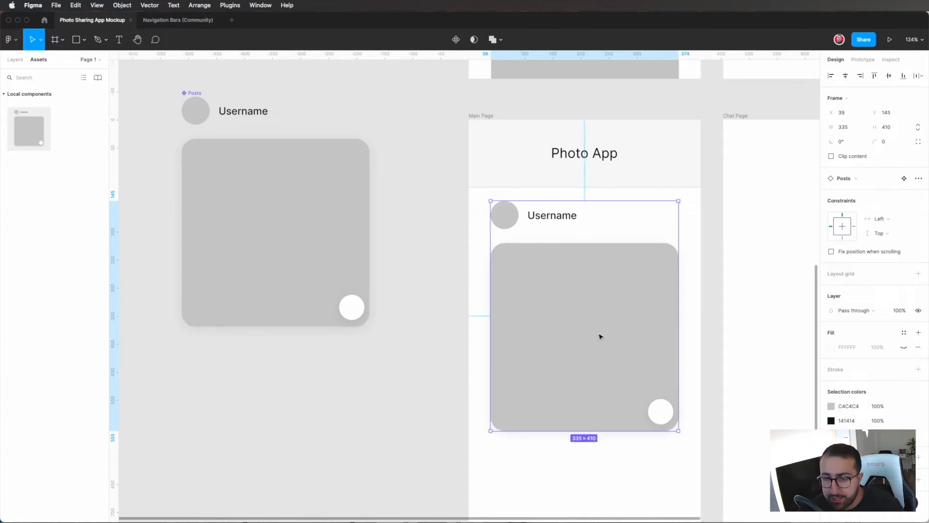
# Step: Duplicate the post on the Main Page directly below the first one, with a 25 gap
pyautogui.scroll(-4, 599, 336)
pyautogui.click(604, 336)
pyautogui.scroll(-2, 604, 335)
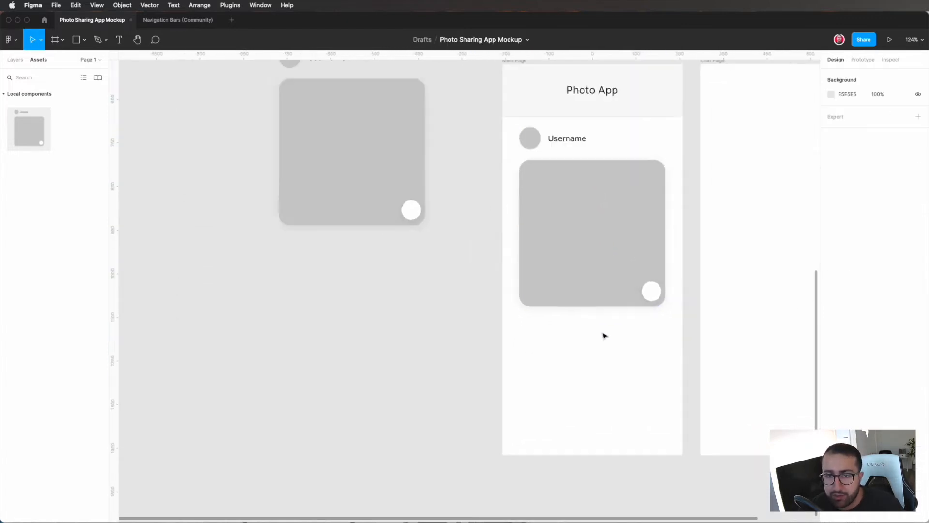
pyautogui.scroll(-3, 604, 336)
pyautogui.click(587, 261)
pyautogui.moveTo(586, 262); pyautogui.dragTo(579, 376)
# Step: Extend the Main Page frame downwards to a height of about 1699
pyautogui.click(528, 112)
pyautogui.scroll(-5, 581, 309)
pyautogui.moveTo(564, 267); pyautogui.dragTo(565, 478)
pyautogui.scroll(-3, 567, 469)
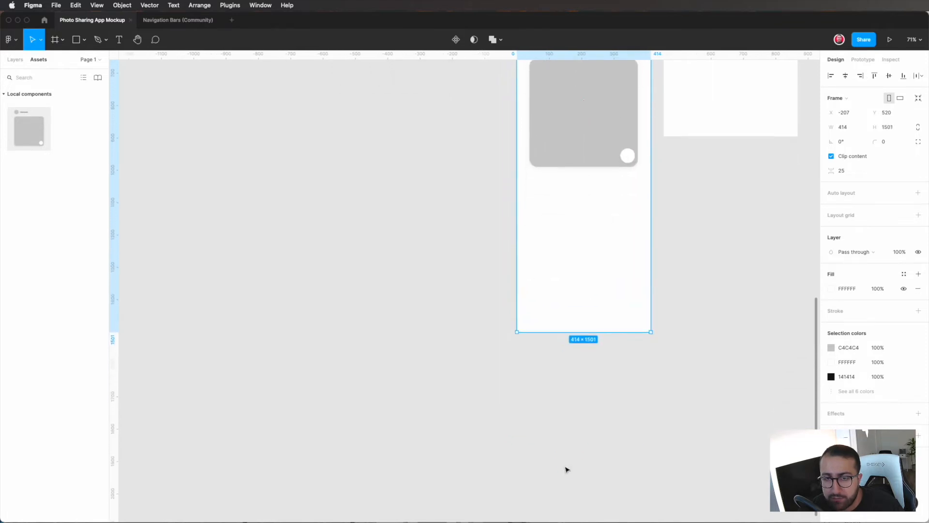
pyautogui.moveTo(587, 331); pyautogui.dragTo(588, 396)
# Step: Duplicate the second post on the Main Page below itself at Y 1015, keeping the 25 gap
pyautogui.scroll(3, 593, 373)
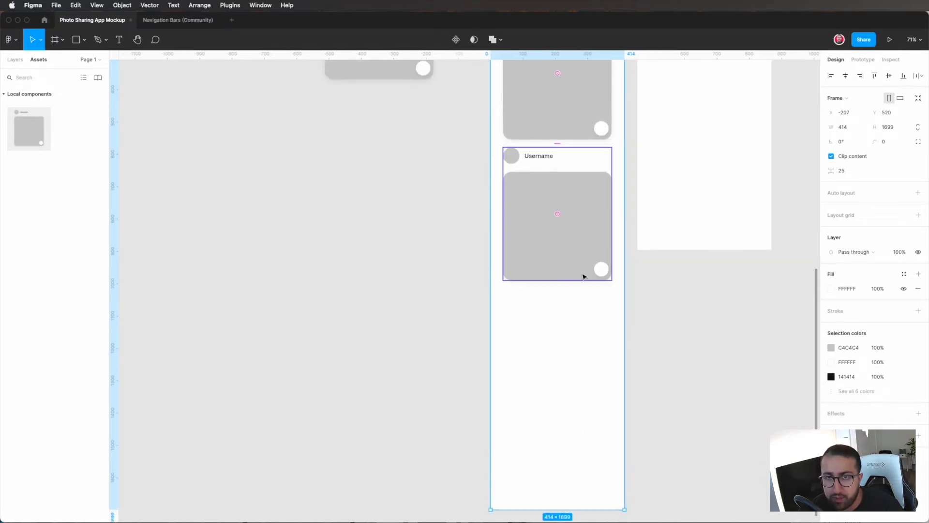
pyautogui.click(583, 275)
pyautogui.moveTo(554, 201); pyautogui.dragTo(554, 344)
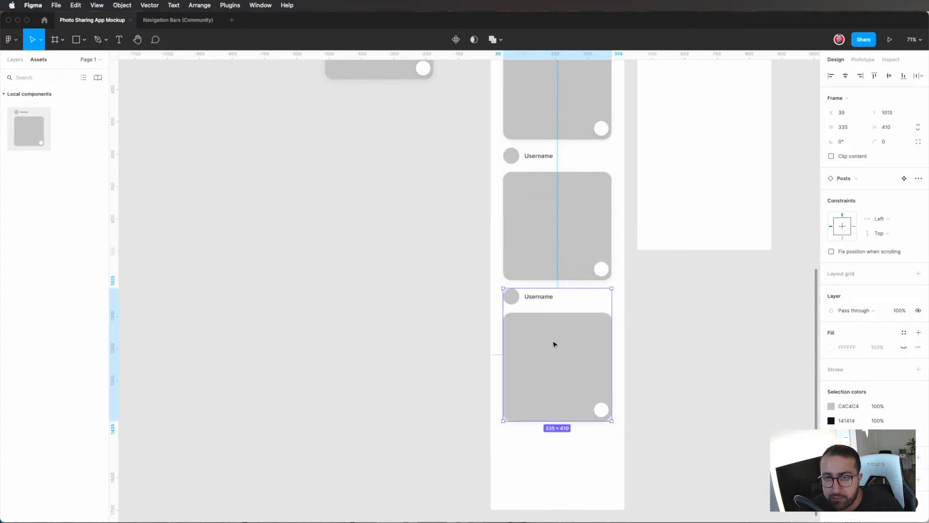
pyautogui.scroll(-3, 555, 343)
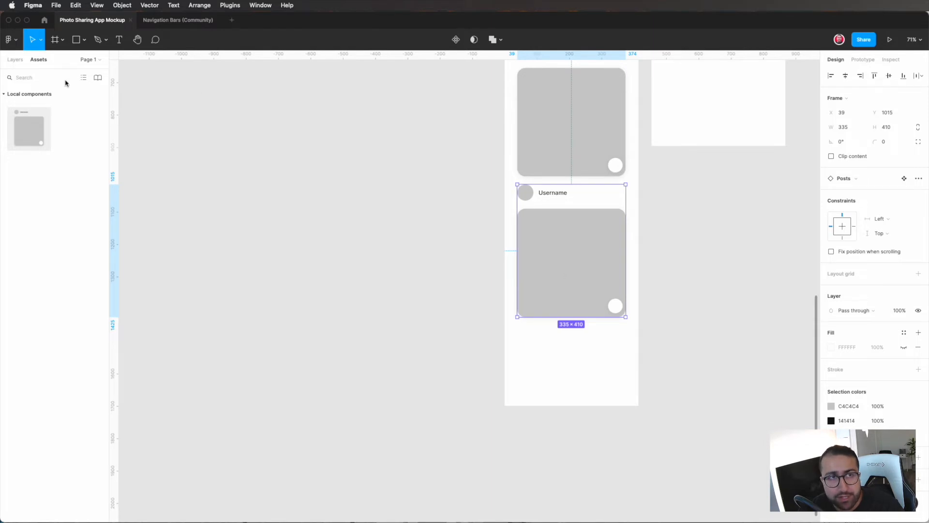
# Step: Examine how the layer list marks the main Posts component and its instances on the Main Page
pyautogui.click(17, 59)
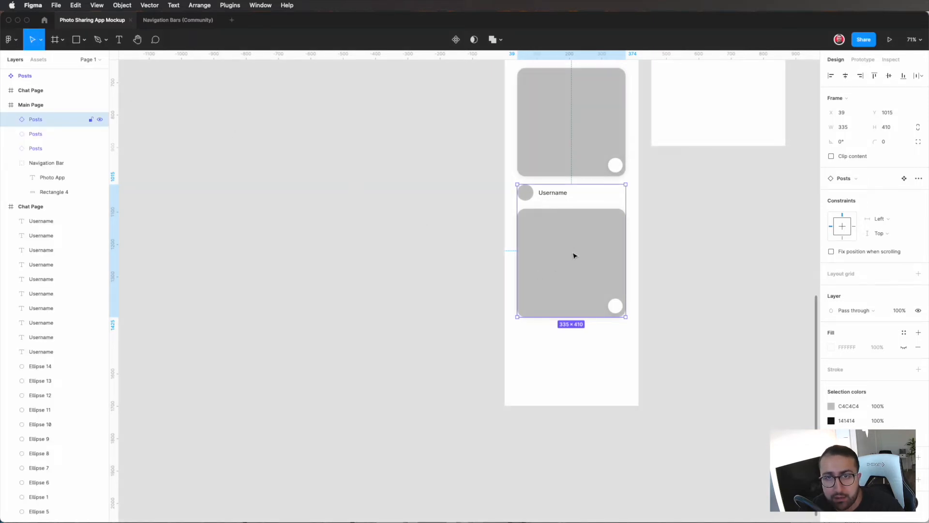
pyautogui.scroll(3, 574, 256)
pyautogui.click(573, 212)
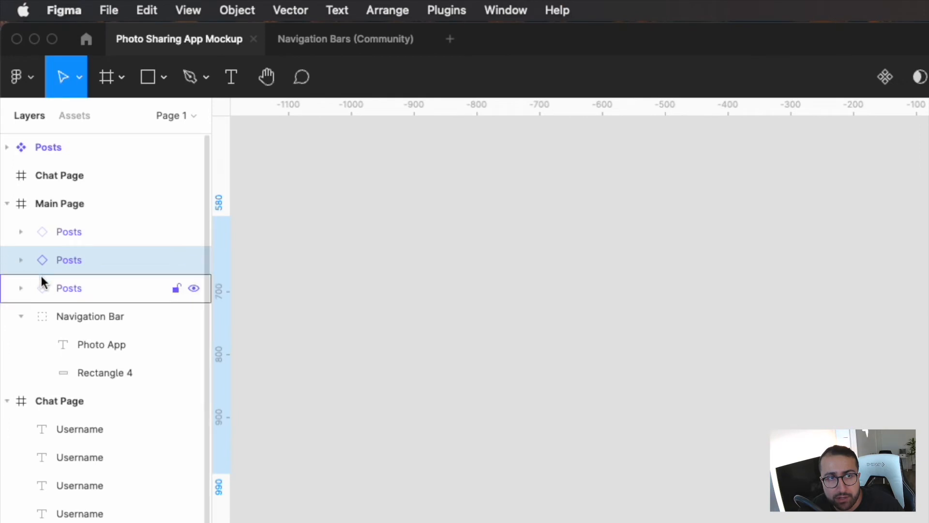
pyautogui.click(45, 147)
pyautogui.hscroll(-5, 454, 326)
pyautogui.scroll(3, 454, 326)
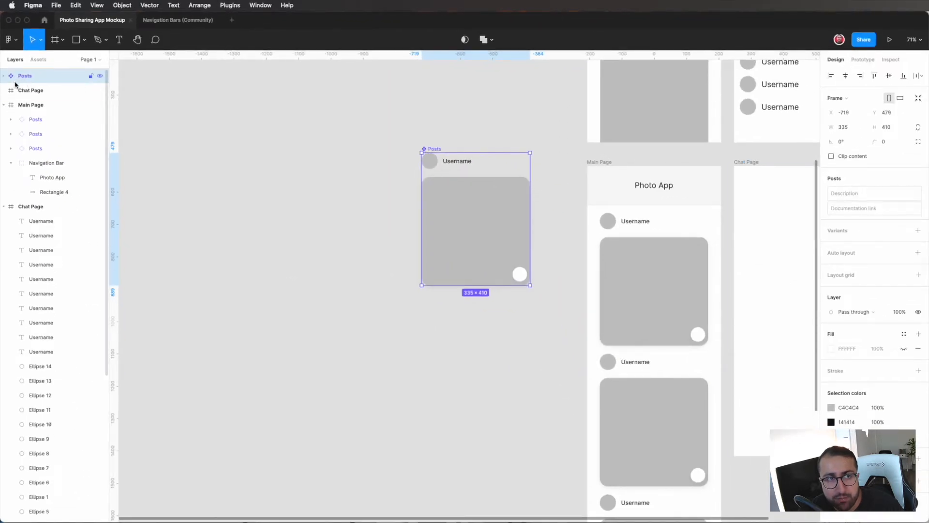
pyautogui.click(26, 121)
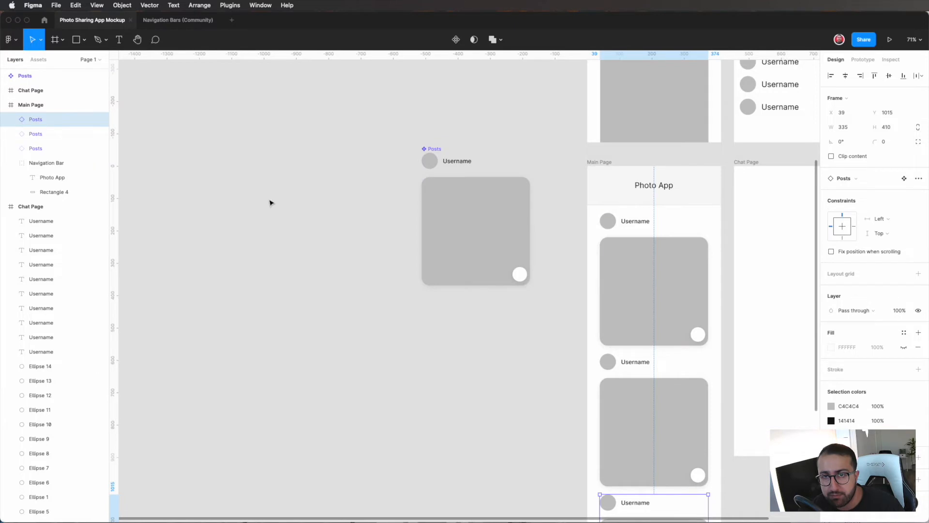
pyautogui.scroll(-5, 337, 218)
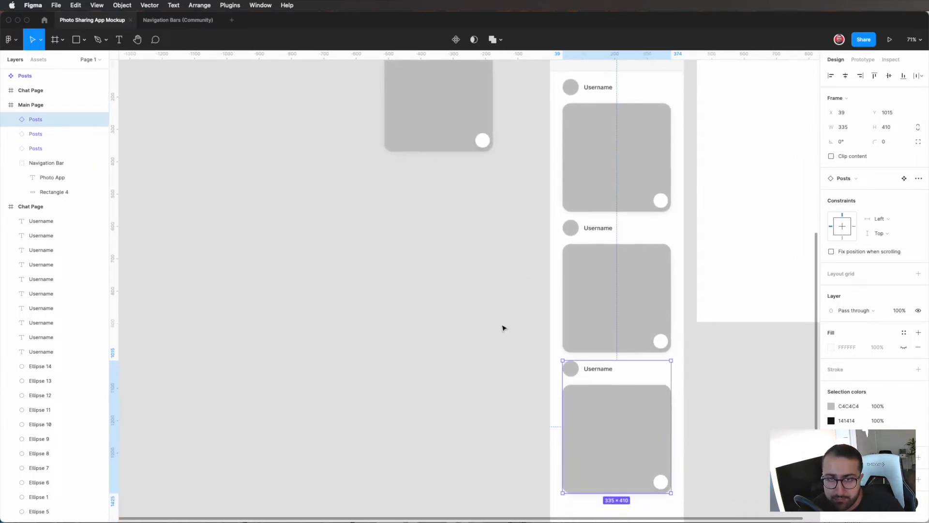
pyautogui.hscroll(-2, 502, 328)
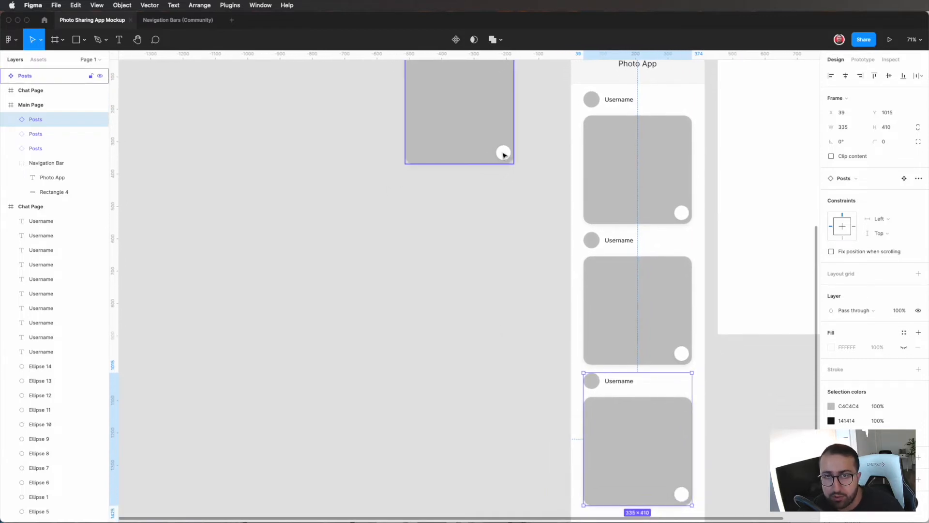
# Step: Try the main Posts component's white circle in the card's lower-left corner, and return it to the lower-right corner
pyautogui.click(503, 155)
pyautogui.doubleClick(501, 155)
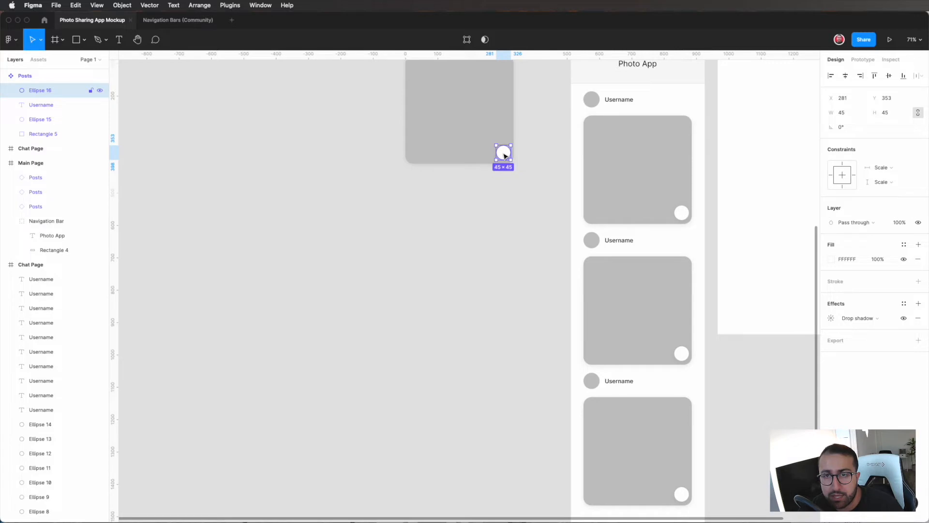
pyautogui.moveTo(503, 155); pyautogui.dragTo(419, 155)
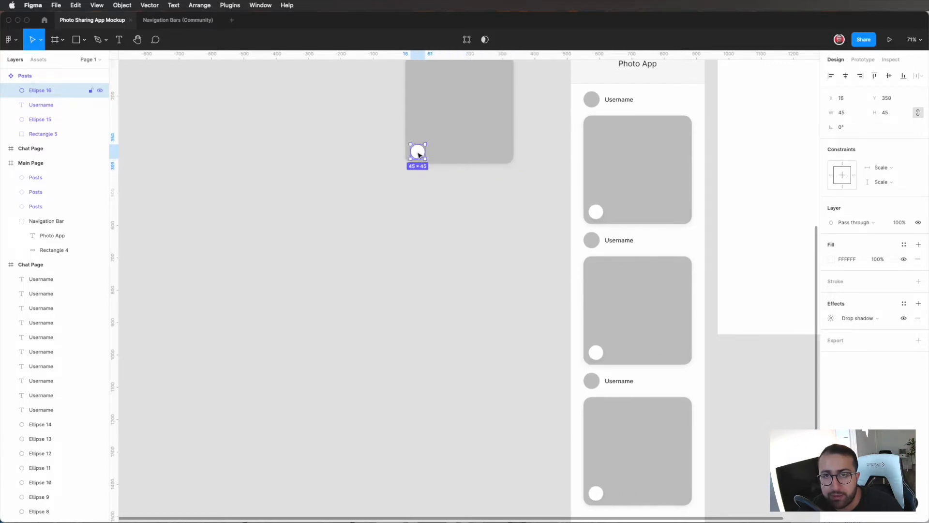
pyautogui.moveTo(419, 155); pyautogui.dragTo(503, 156)
# Step: Set the main Posts component's Username label to font size 20 and shift it slightly away from the profile circle
pyautogui.scroll(2, 503, 156)
pyautogui.click(458, 94)
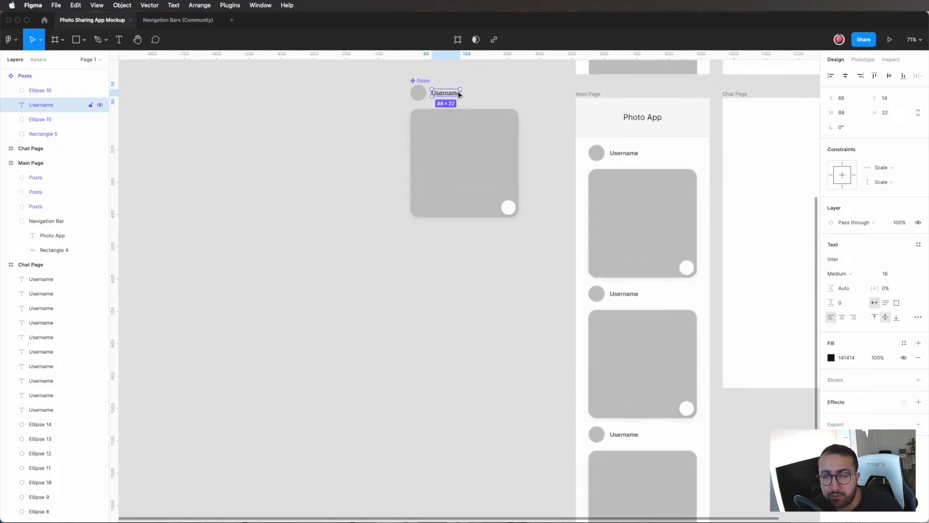
pyautogui.click(886, 272)
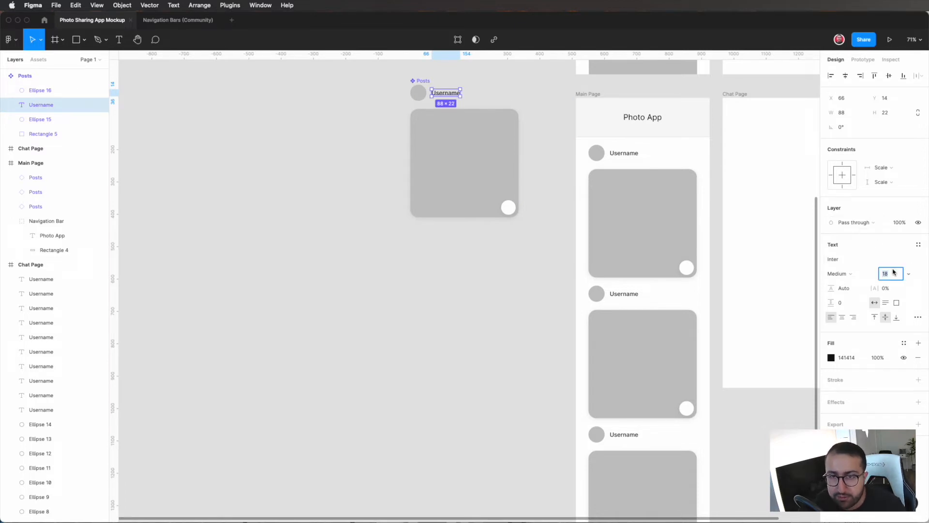
pyautogui.write('20')
pyautogui.press('Return')
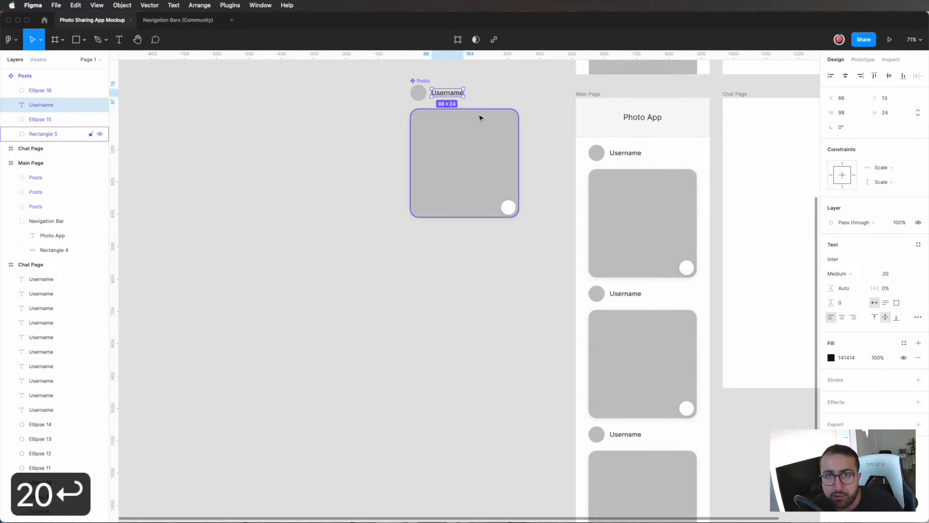
pyautogui.click(450, 94)
pyautogui.moveTo(450, 93); pyautogui.dragTo(450, 92)
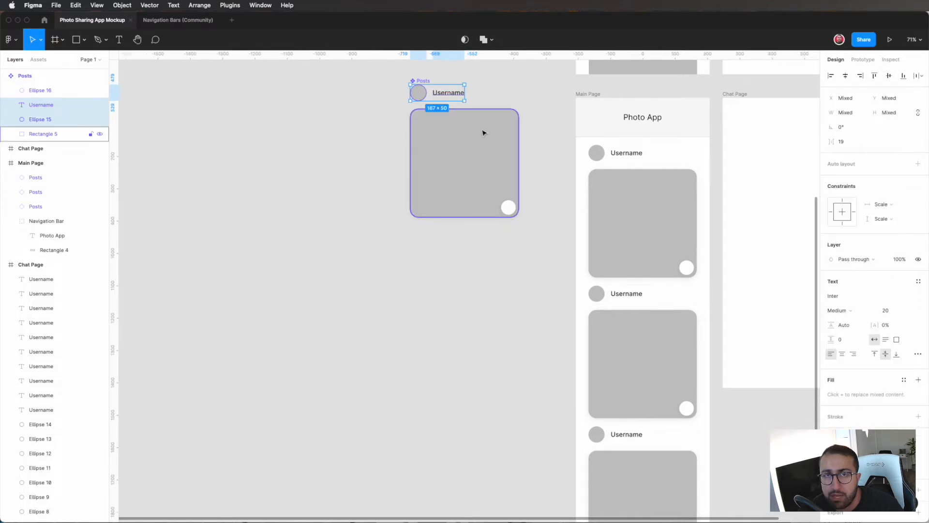
# Step: Review the posts on the Main Page and select the main Posts component
pyautogui.click(542, 134)
pyautogui.scroll(-3, 683, 322)
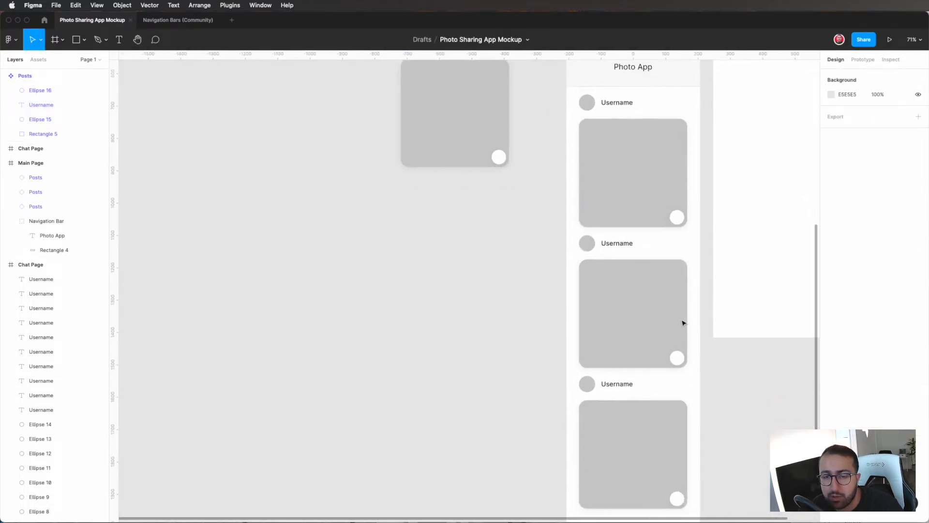
pyautogui.click(502, 134)
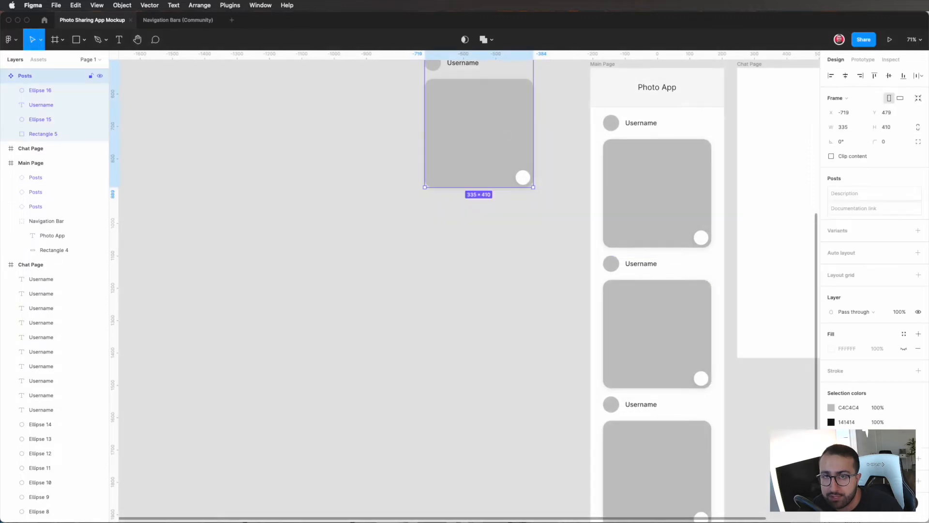
# Step: Change the fill of the main Posts component's image rectangle to dark grey 4F4F4F
pyautogui.doubleClick(487, 138)
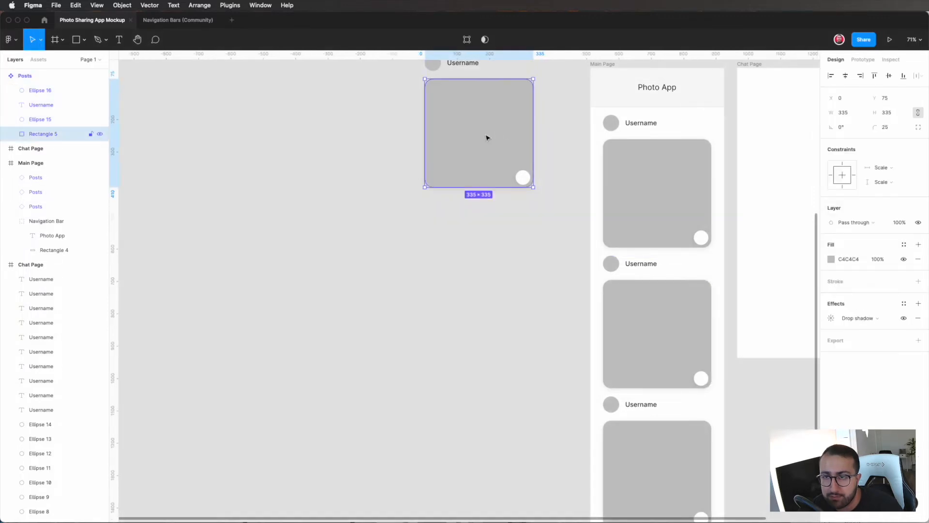
pyautogui.click(832, 260)
pyautogui.moveTo(713, 291); pyautogui.dragTo(612, 347)
pyautogui.click(516, 365)
pyautogui.scroll(5, 516, 365)
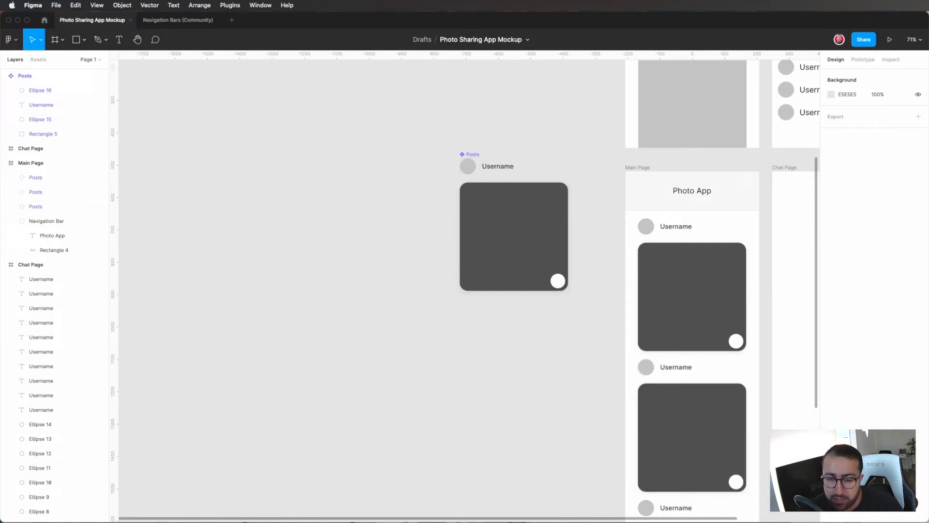
# Step: Switch to Firefox, find and open the Flaticon website, and search its icons for "heart"
pyautogui.press('Return')
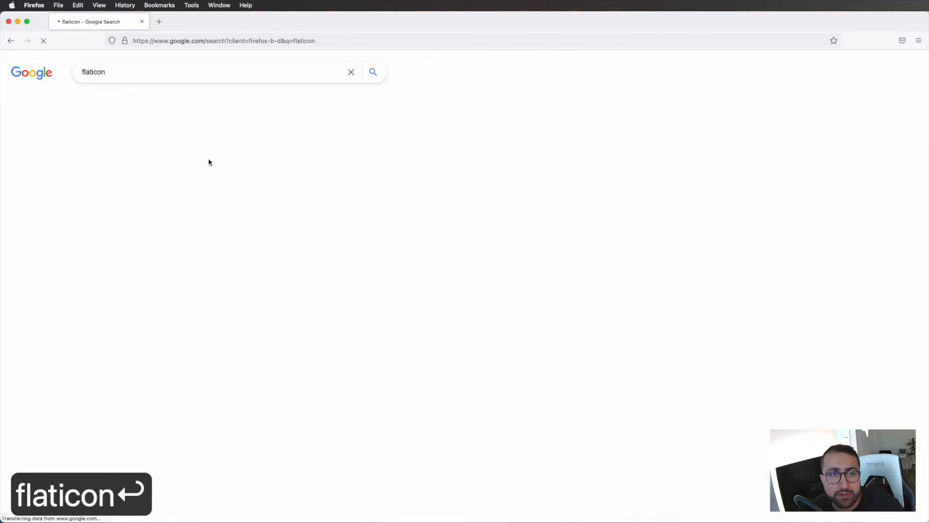
pyautogui.click(102, 153)
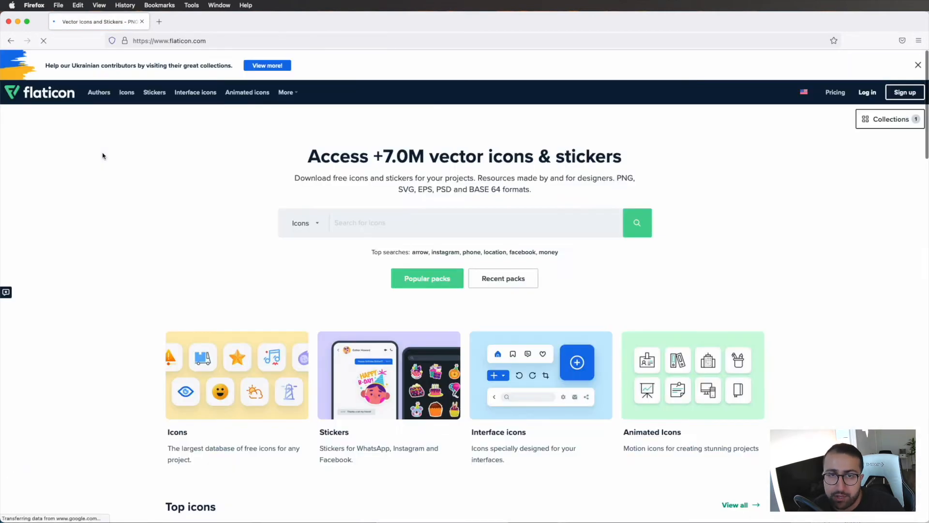
pyautogui.click(406, 232)
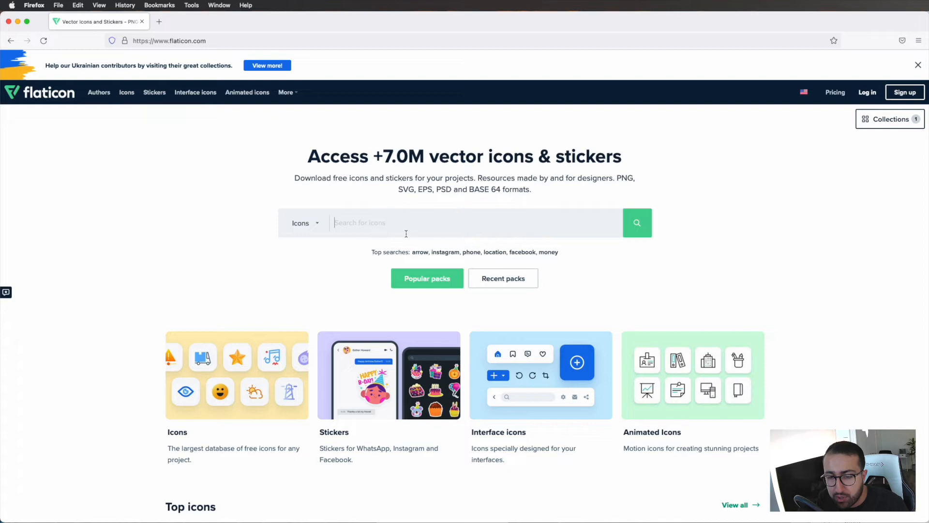
pyautogui.write('heart')
pyautogui.press('Return')
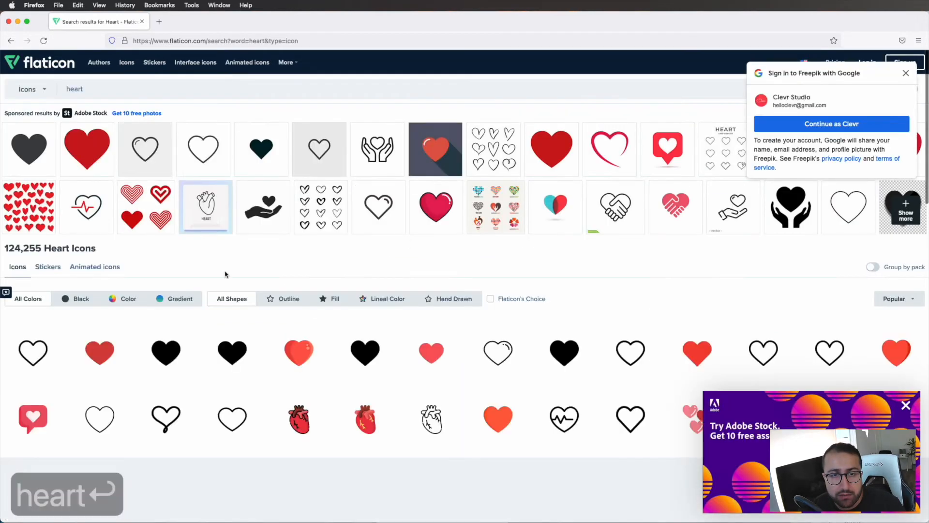
# Step: Download the flat red heart icon as a free PNG and dismiss the attribution notice
pyautogui.scroll(-3, 224, 271)
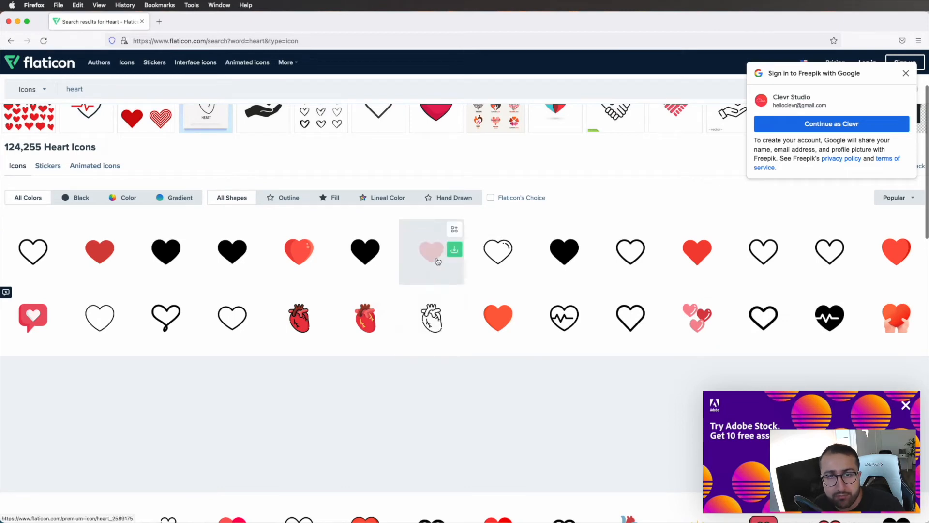
pyautogui.click(454, 249)
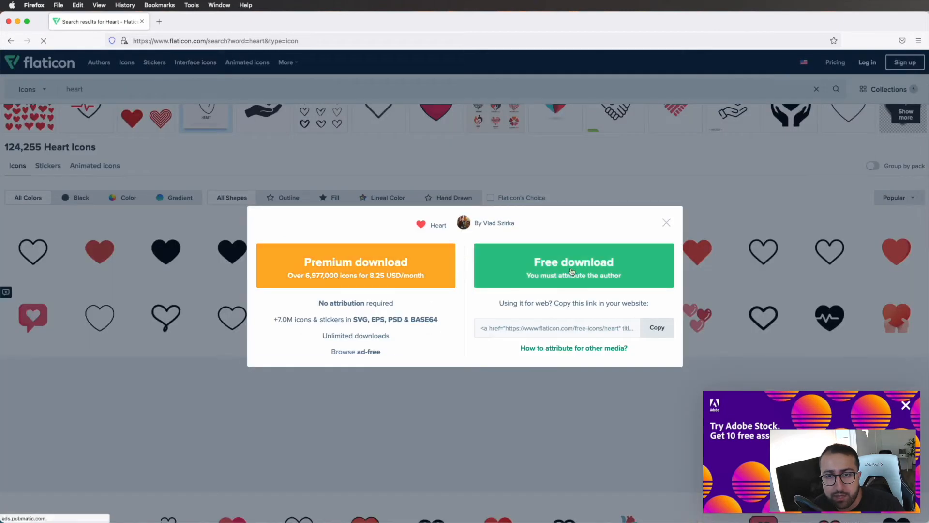
pyautogui.click(572, 272)
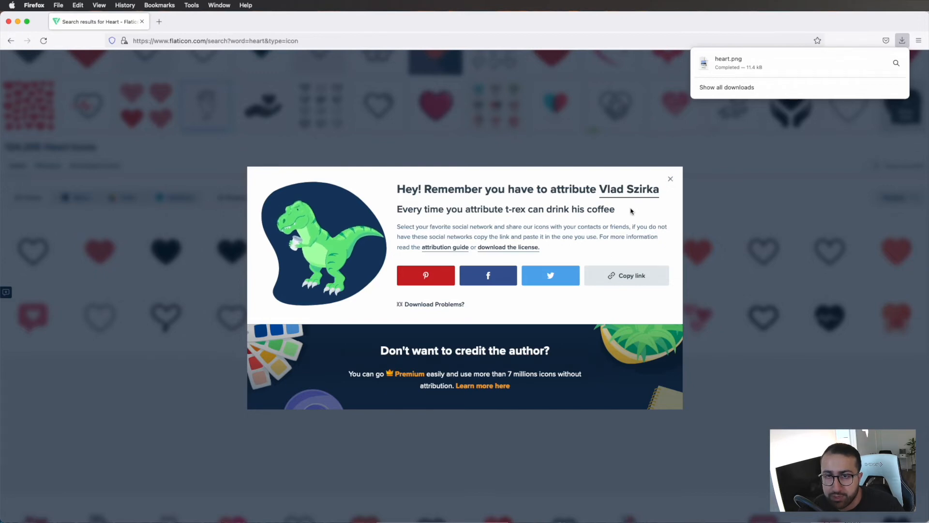
pyautogui.click(670, 183)
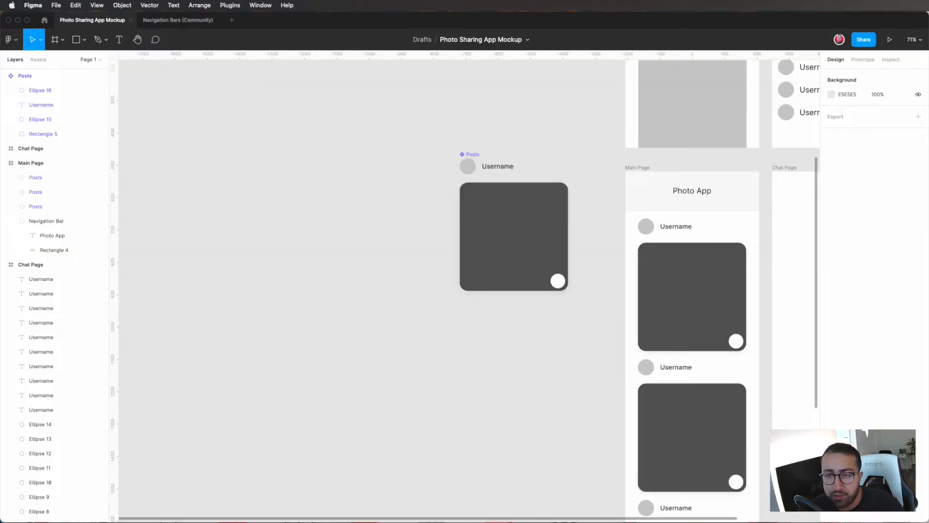
# Step: Back in Figma, place heart.png in the main Posts component near its white circle and shrink it to 40 × 40
pyautogui.moveTo(832, 403); pyautogui.dragTo(528, 340)
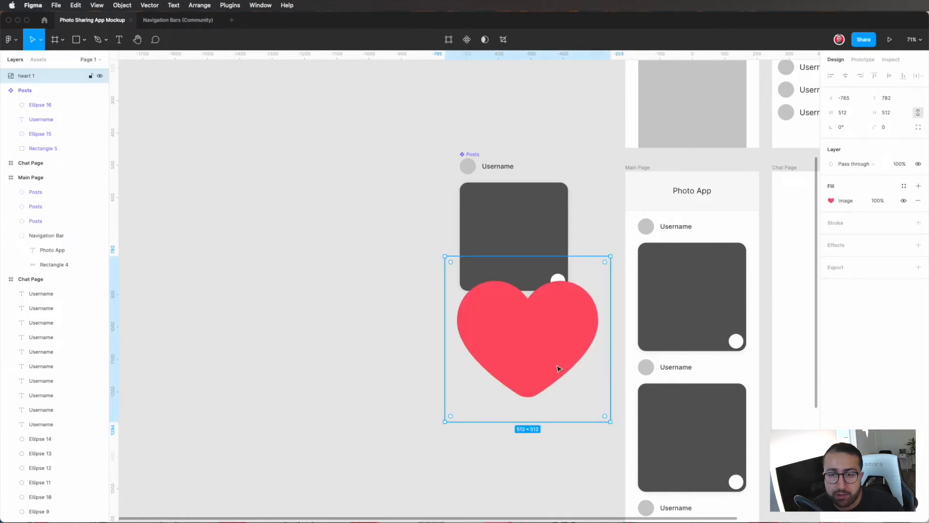
pyautogui.moveTo(610, 422); pyautogui.dragTo(470, 282)
pyautogui.scroll(5, 470, 281)
pyautogui.moveTo(409, 269); pyautogui.dragTo(607, 272)
pyautogui.scroll(5, 618, 289)
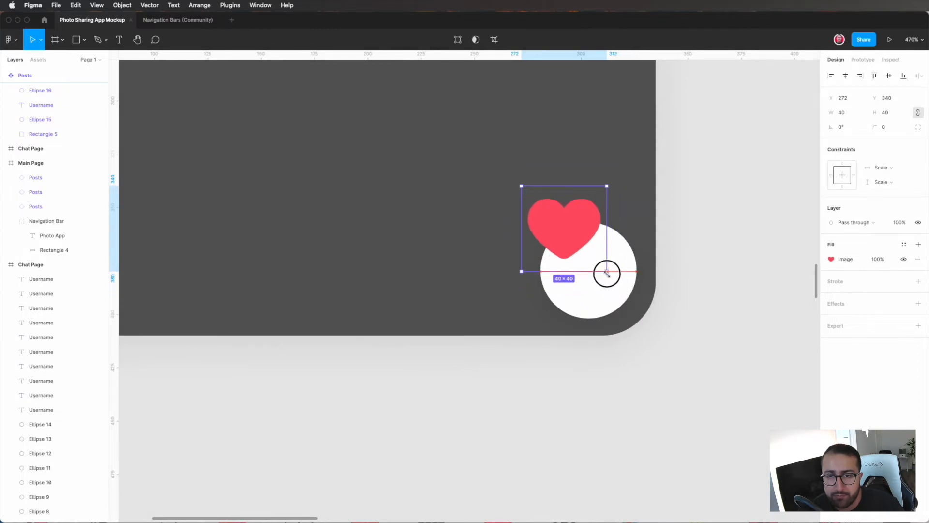
# Step: Centre the heart icon on the white circle and reduce it to 32 × 32
pyautogui.moveTo(574, 243); pyautogui.dragTo(599, 289)
pyautogui.moveTo(598, 292); pyautogui.dragTo(598, 287)
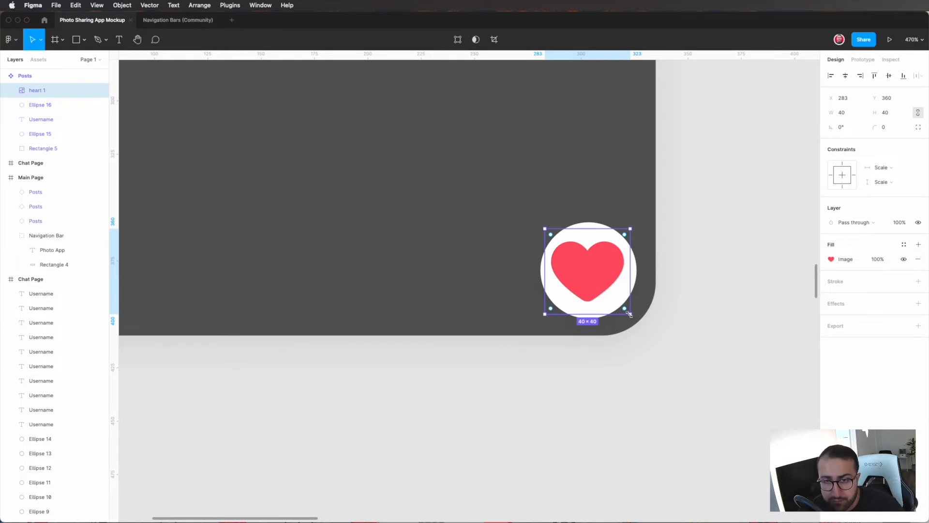
pyautogui.moveTo(628, 313); pyautogui.dragTo(620, 305)
pyautogui.moveTo(585, 271); pyautogui.dragTo(586, 276)
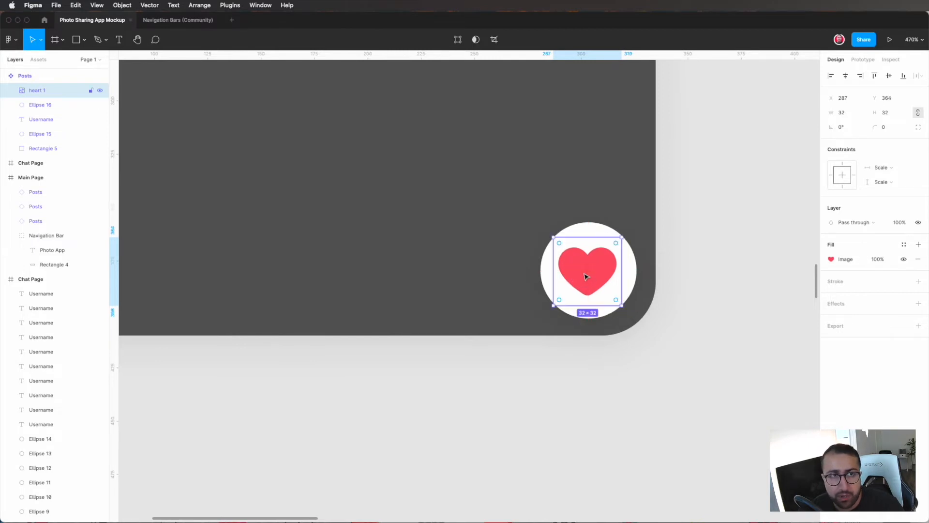
# Step: Examine the heart icon in the main Posts component and in its instances down the Main Page
pyautogui.hscroll(-3, 586, 277)
pyautogui.scroll(2, 586, 276)
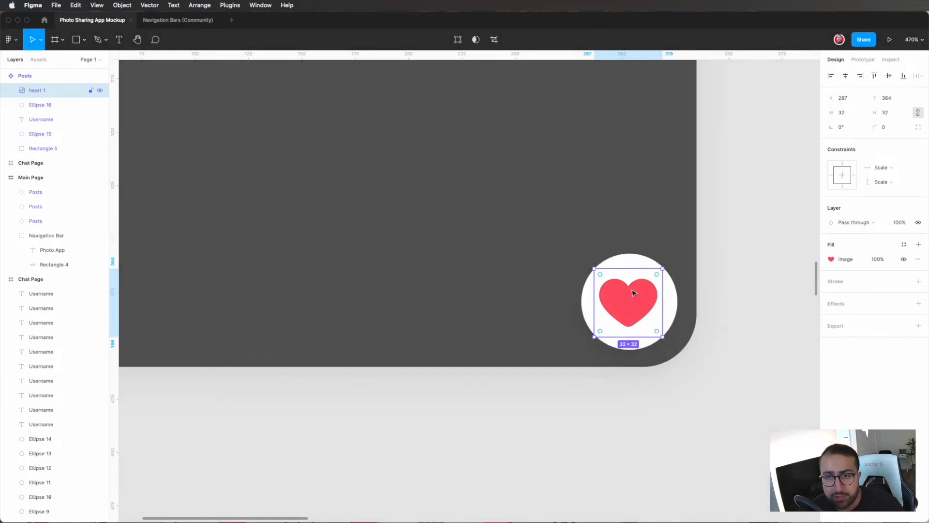
pyautogui.scroll(-6, 633, 293)
pyautogui.click(667, 294)
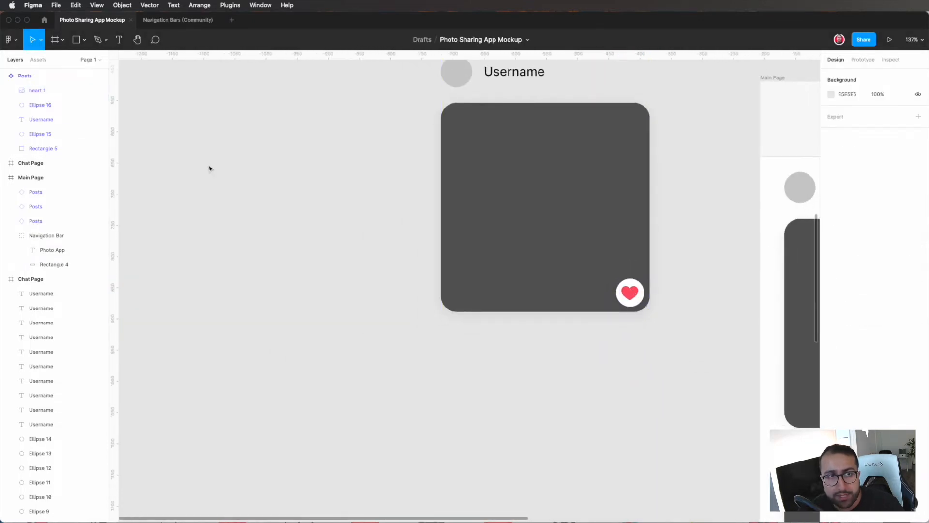
pyautogui.click(24, 90)
pyautogui.click(20, 76)
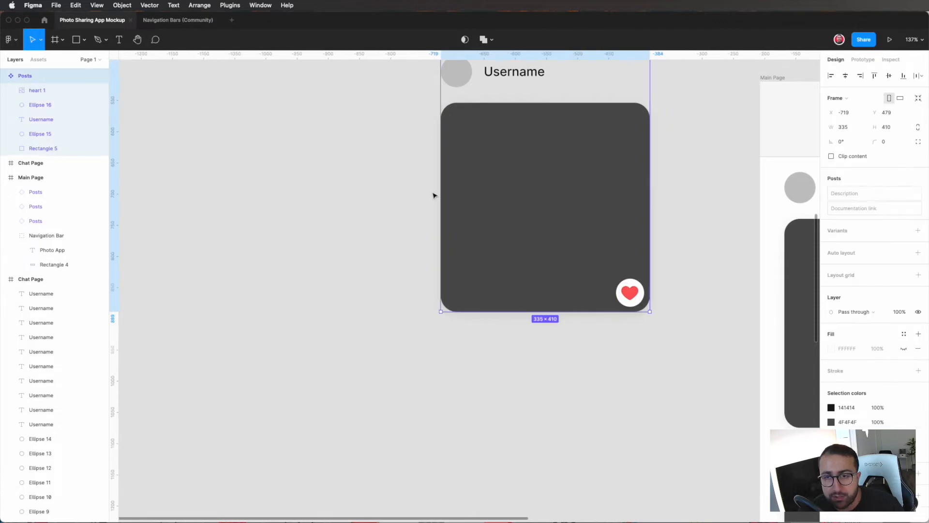
pyautogui.click(701, 270)
pyautogui.hscroll(5, 700, 269)
pyautogui.scroll(-5, 701, 269)
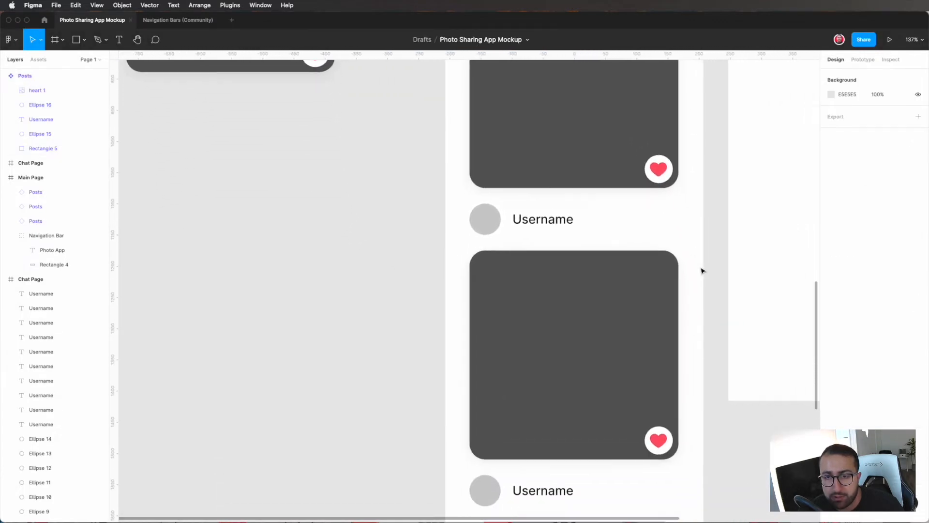
pyautogui.scroll(-8, 703, 271)
pyautogui.hscroll(-1, 703, 270)
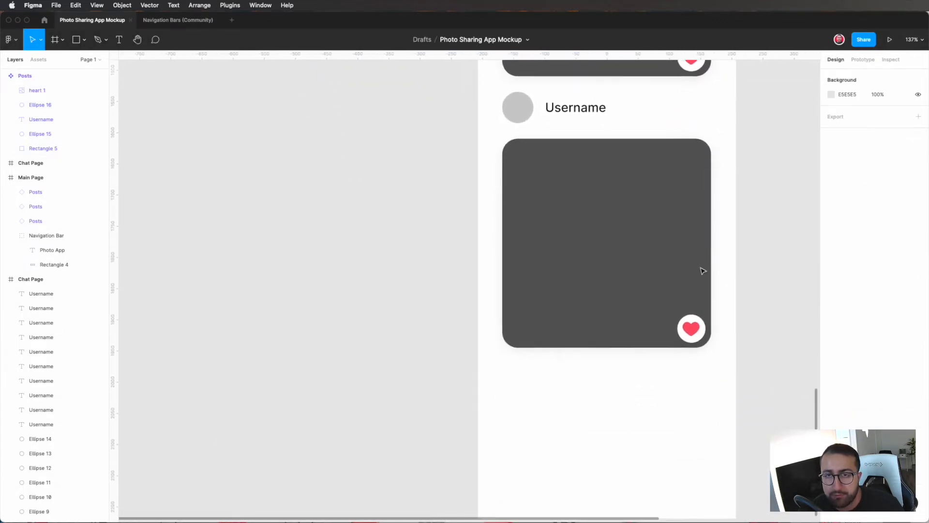
pyautogui.scroll(5, 702, 271)
pyautogui.scroll(-5, 702, 271)
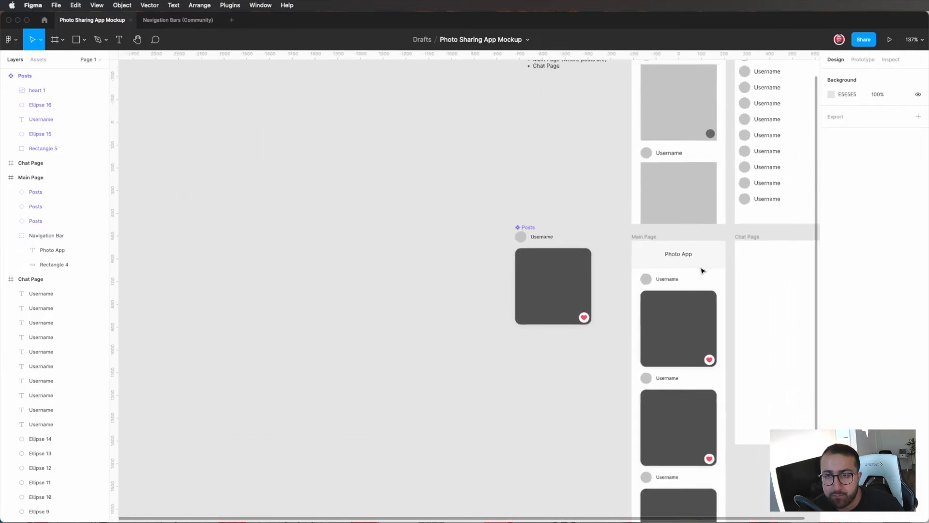
# Step: Compare the Main Page mockup's navigation bar and posts with the wireframes above it
pyautogui.hscroll(3, 703, 270)
pyautogui.scroll(5, 672, 266)
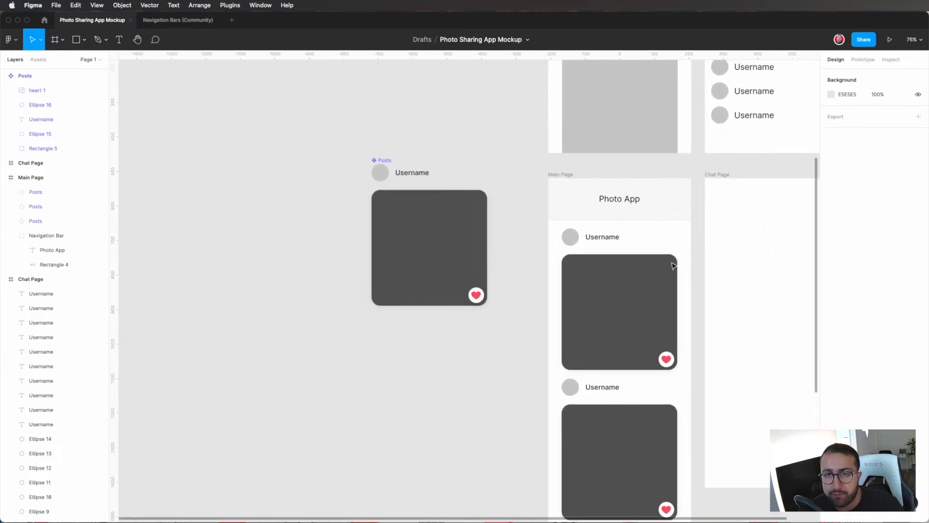
pyautogui.scroll(-3, 597, 369)
pyautogui.hscroll(1, 597, 369)
pyautogui.scroll(5, 599, 374)
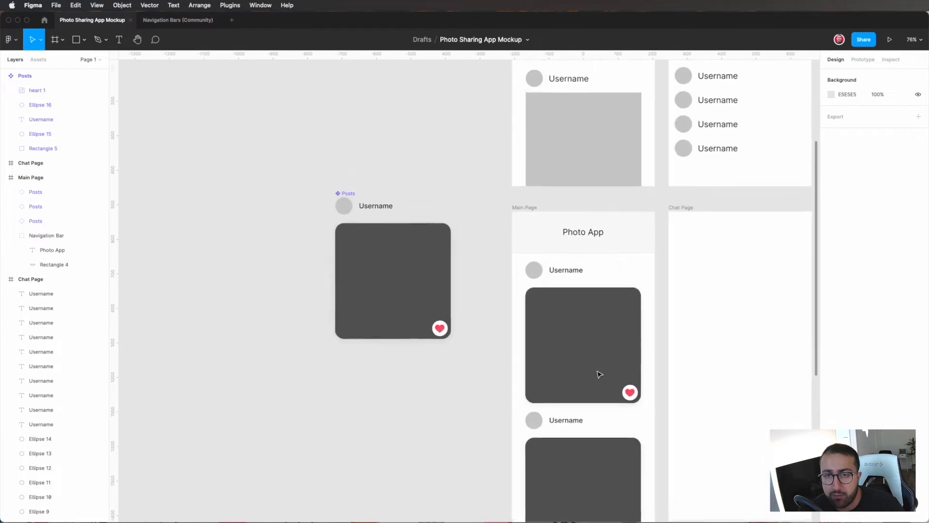
pyautogui.scroll(4, 646, 244)
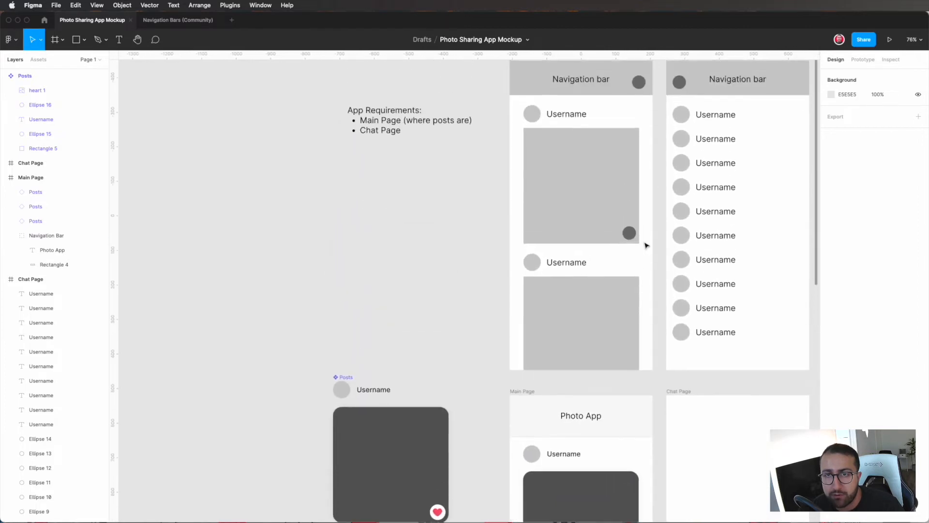
pyautogui.scroll(2, 647, 245)
pyautogui.scroll(-5, 654, 284)
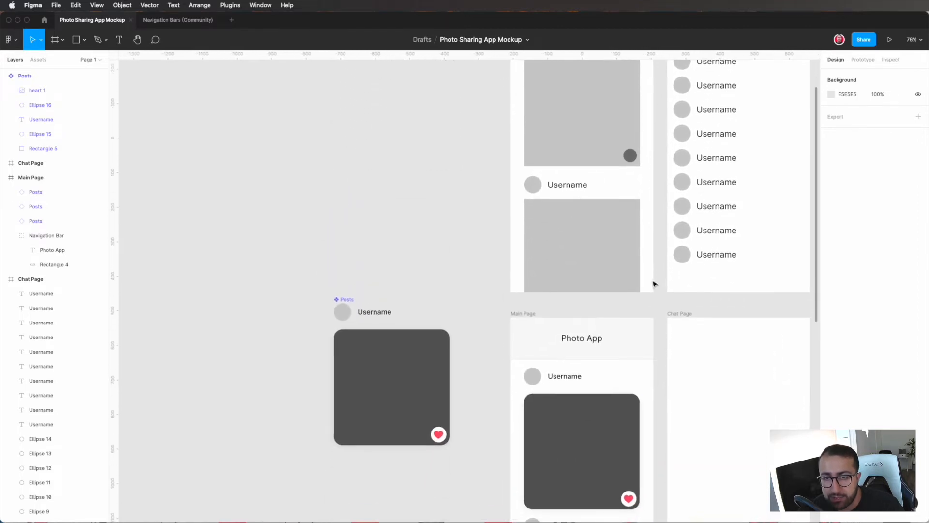
pyautogui.scroll(-2, 654, 284)
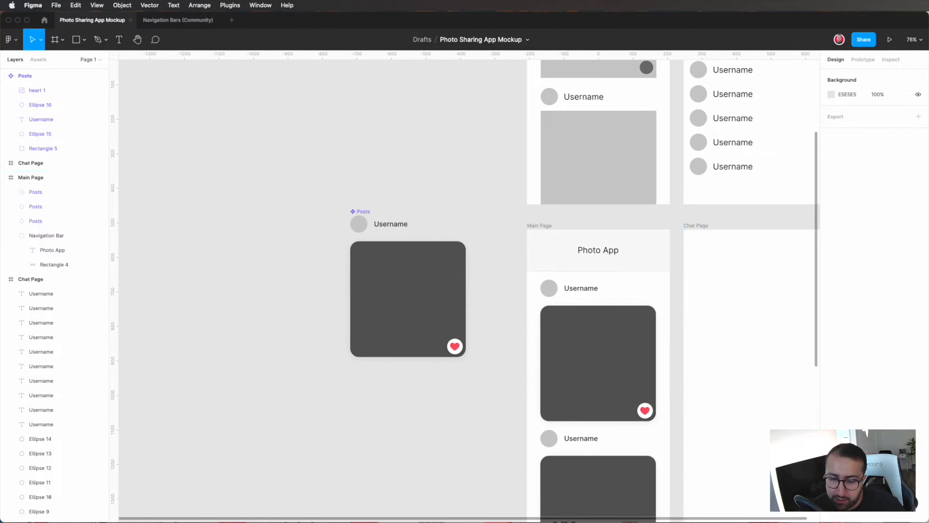
# Step: Switch to Firefox, search Flaticon's icons for "message", and close the Adobe Stock pop-up window
pyautogui.press('super+Tab')
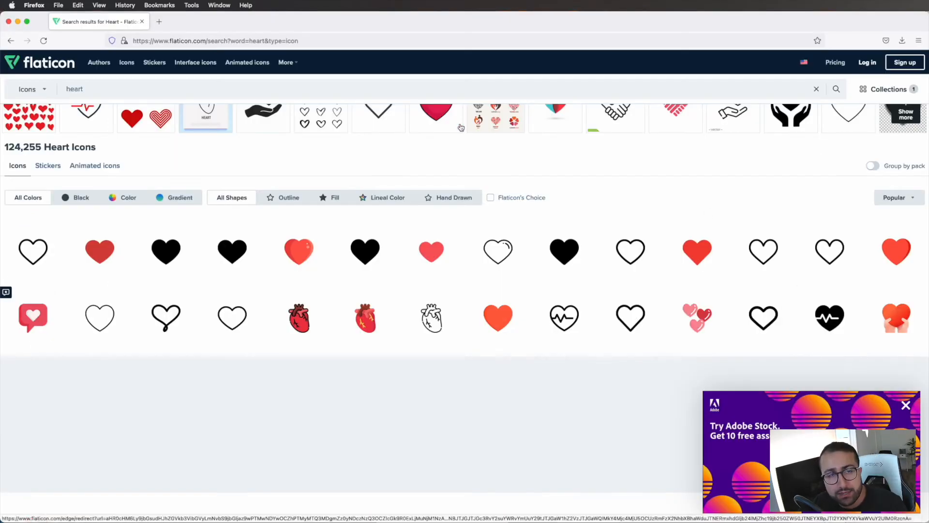
pyautogui.click(336, 83)
pyautogui.press('super+a')
pyautogui.write('message')
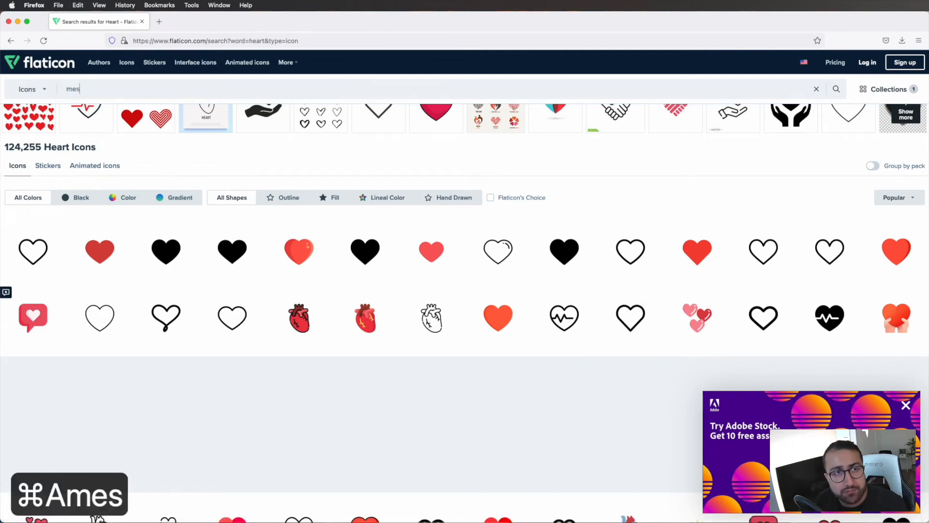
pyautogui.press('Return')
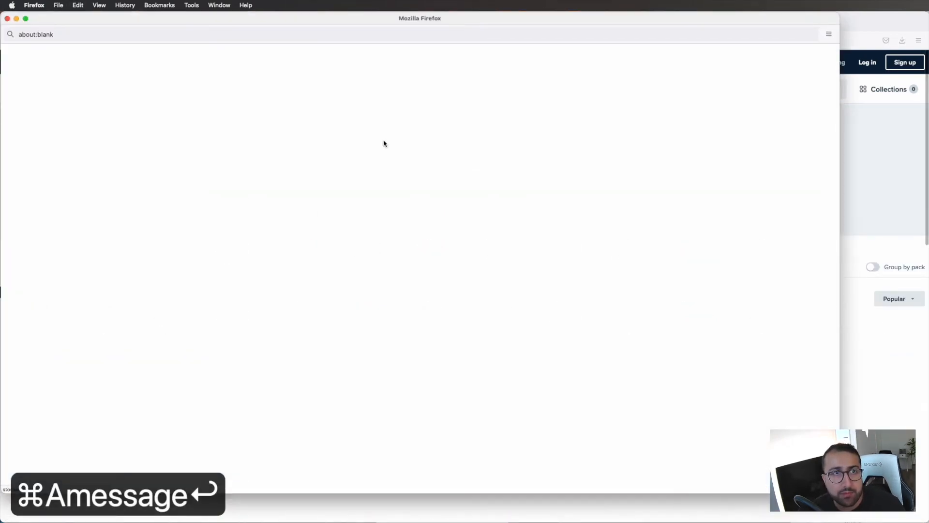
pyautogui.click(7, 19)
# Step: Download the round outlined Messenger speech-bubble icon with three dots using the free option
pyautogui.scroll(-2, 120, 265)
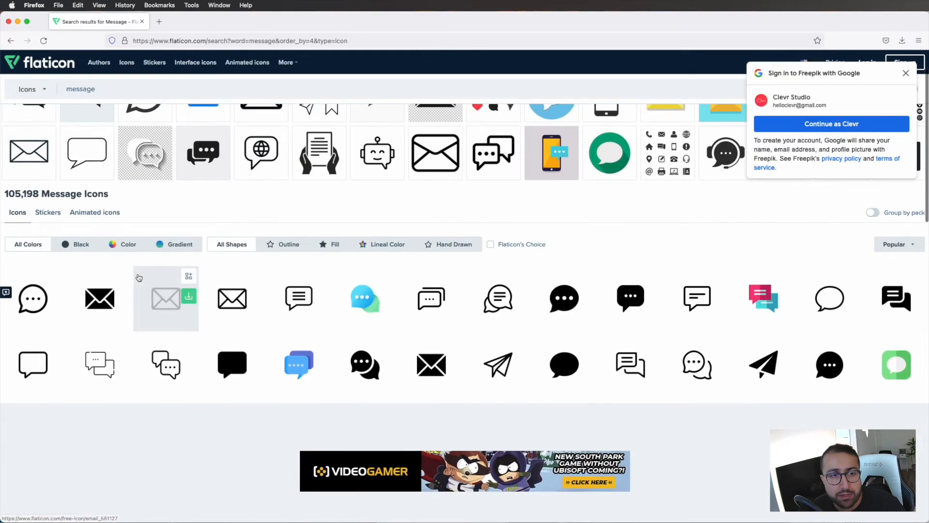
pyautogui.click(52, 299)
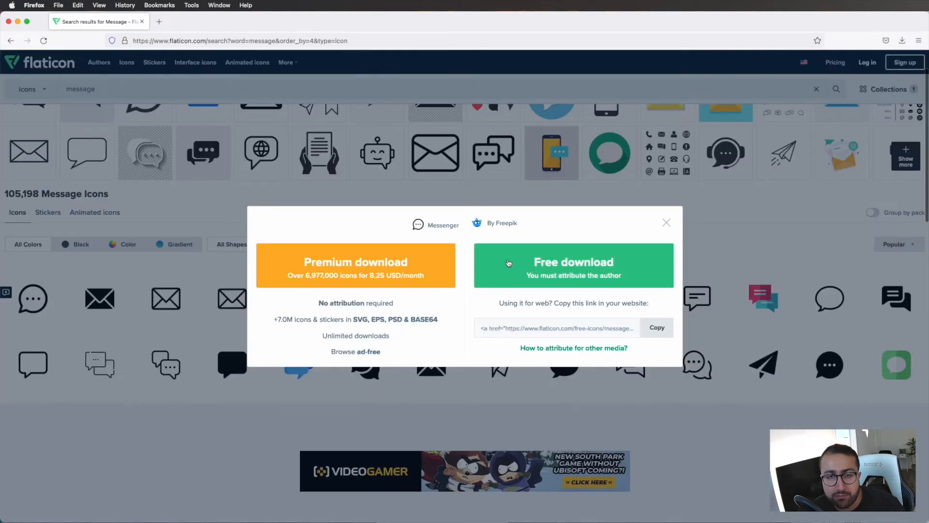
pyautogui.click(574, 265)
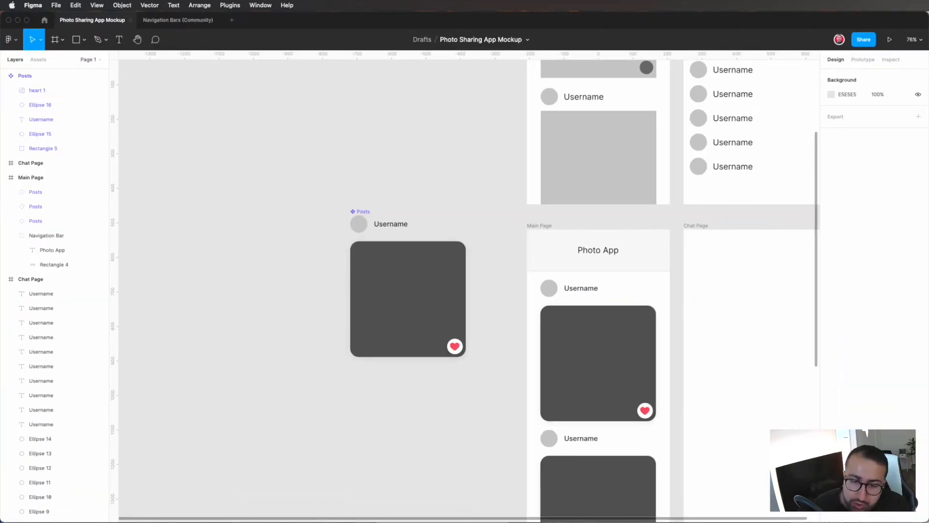
# Step: In Figma, place the messenger icon at the right end of the Main Page's navigation bar, sized 32 × 32 and vertically aligned with the title
pyautogui.moveTo(752, 372); pyautogui.dragTo(659, 257)
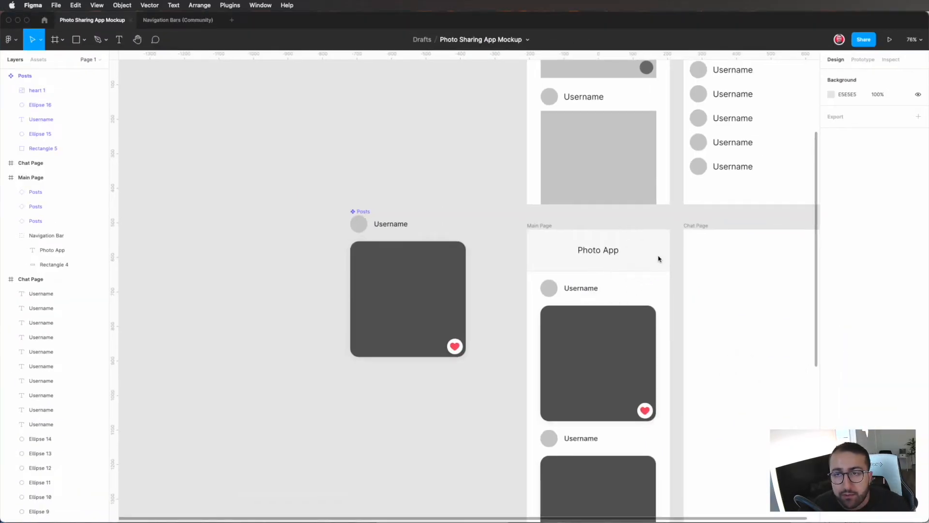
pyautogui.moveTo(748, 179); pyautogui.dragTo(666, 255)
pyautogui.keyDown('ctrl'); pyautogui.scroll(6, 666, 255); pyautogui.keyUp('ctrl')
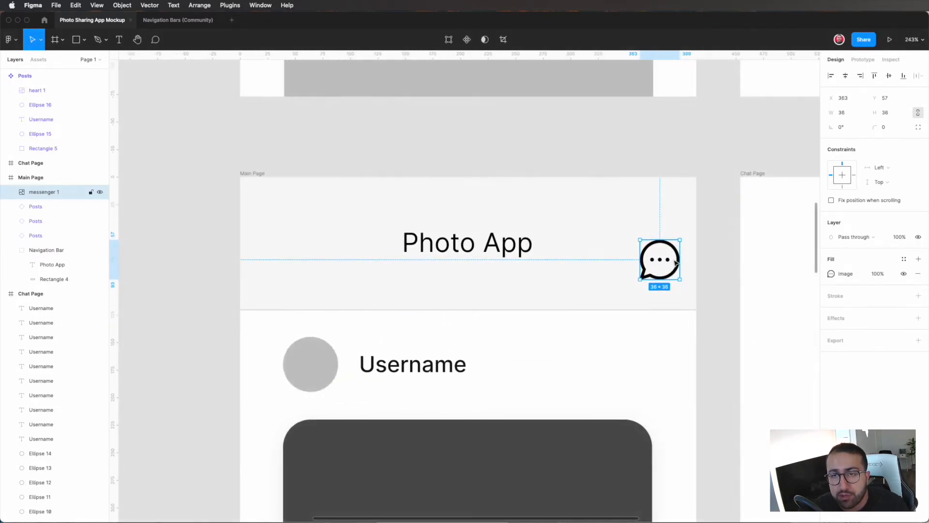
pyautogui.moveTo(679, 241)
pyautogui.mouseDown()
pyautogui.moveTo(674, 262)
pyautogui.moveTo(676, 242)
pyautogui.mouseUp()
pyautogui.scroll(-3, 721, 263)
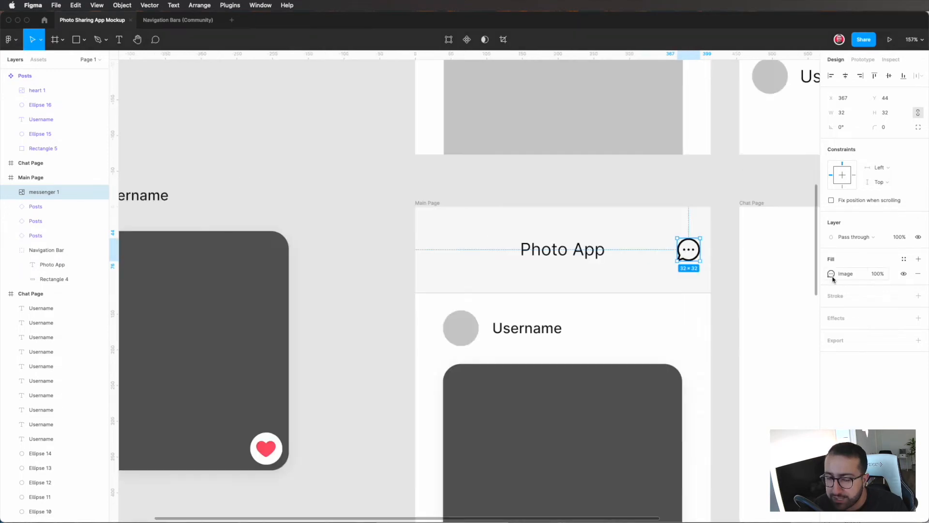
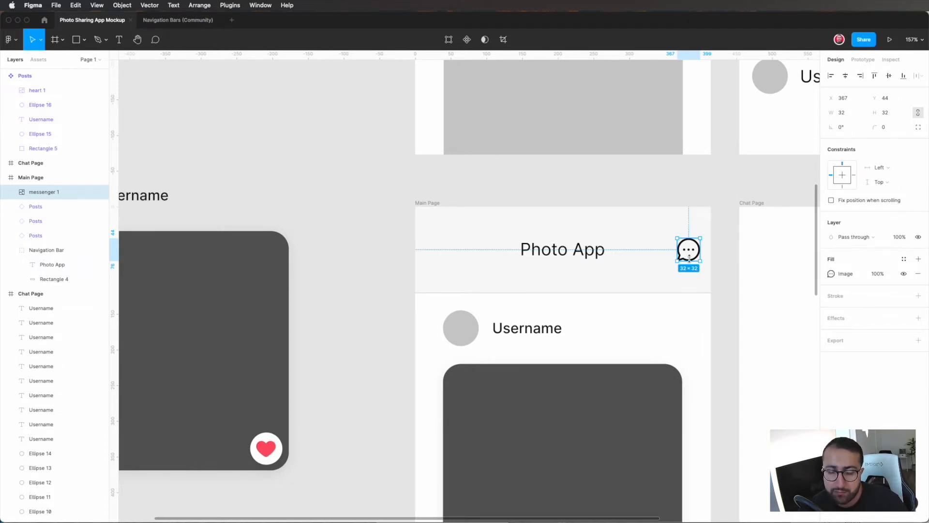
# Step: Look over the whole Main Page mockup, from its navigation bar down through the three posts
pyautogui.scroll(-5, 718, 306)
pyautogui.hscroll(-2, 718, 305)
pyautogui.click(767, 271)
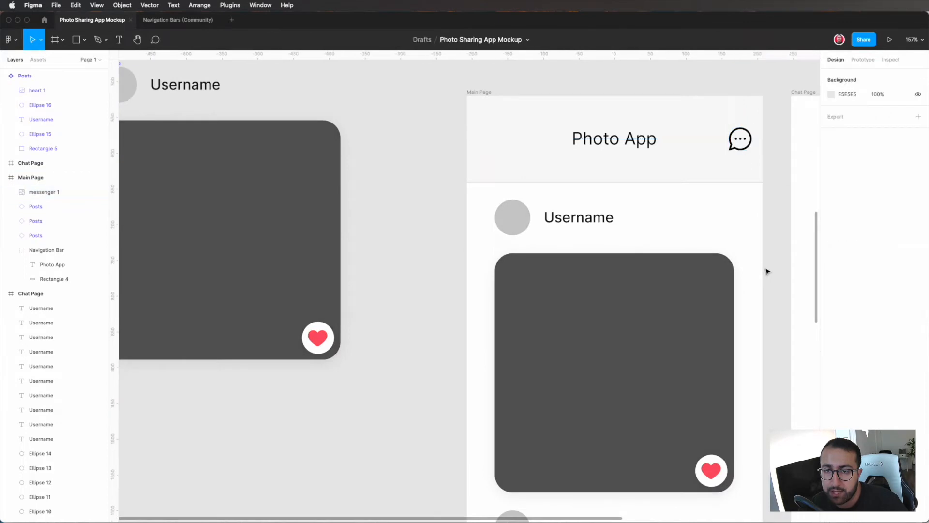
pyautogui.scroll(-5, 767, 271)
pyautogui.scroll(-5, 767, 271)
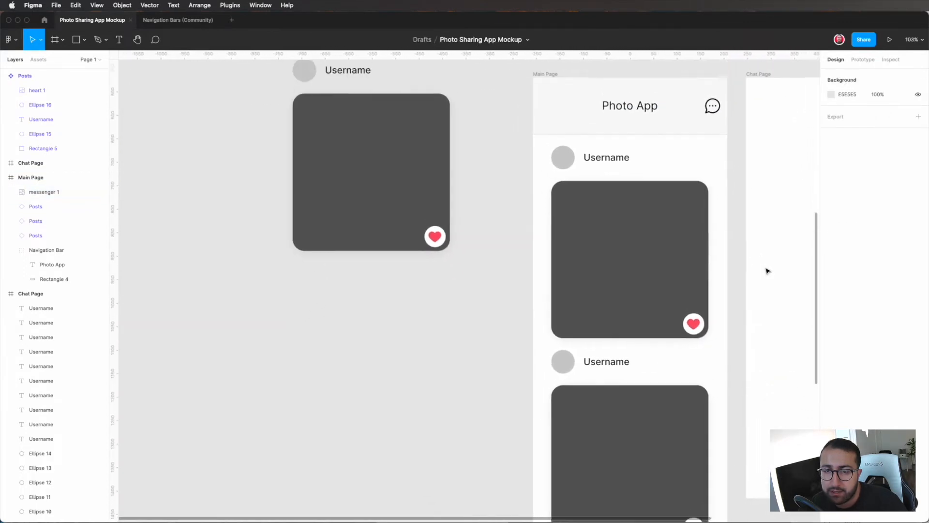
pyautogui.scroll(-3, 767, 270)
pyautogui.scroll(-8, 767, 270)
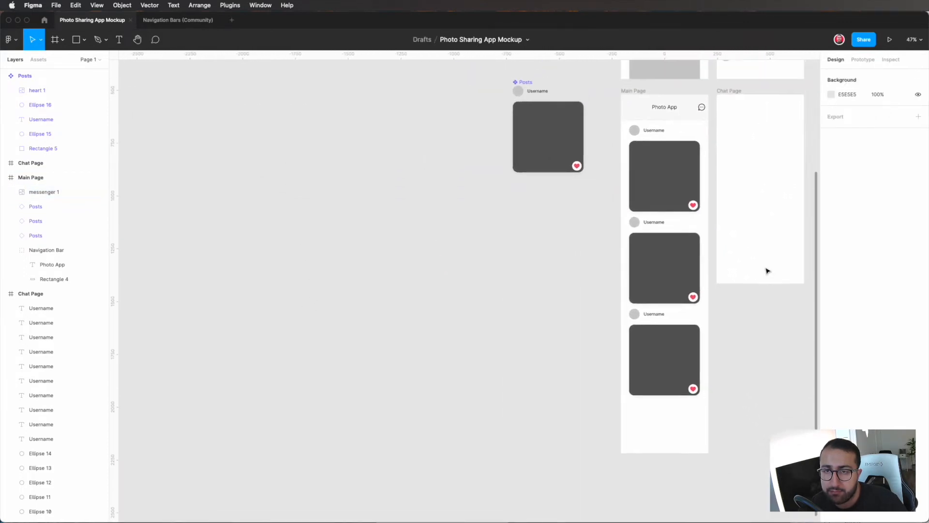
pyautogui.scroll(8, 653, 183)
# Step: Select the first post's Username text on the Main Page and go from the installed plugins list to the Community plugins
pyautogui.doubleClick(653, 183)
pyautogui.doubleClick(653, 183)
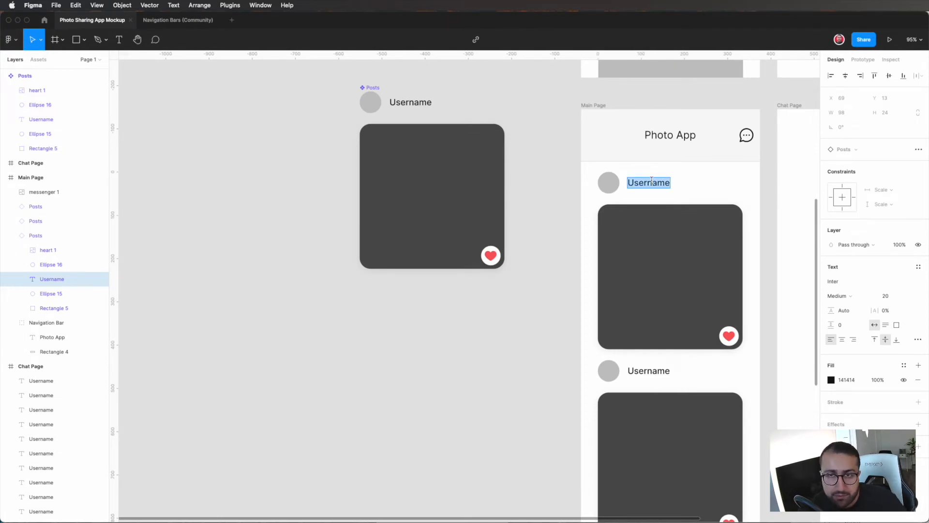
pyautogui.press('Escape')
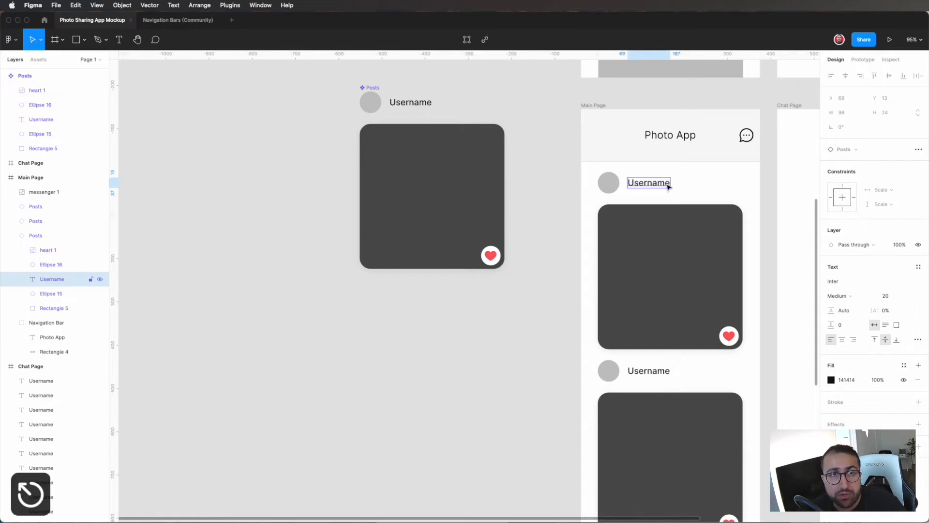
pyautogui.click(230, 5)
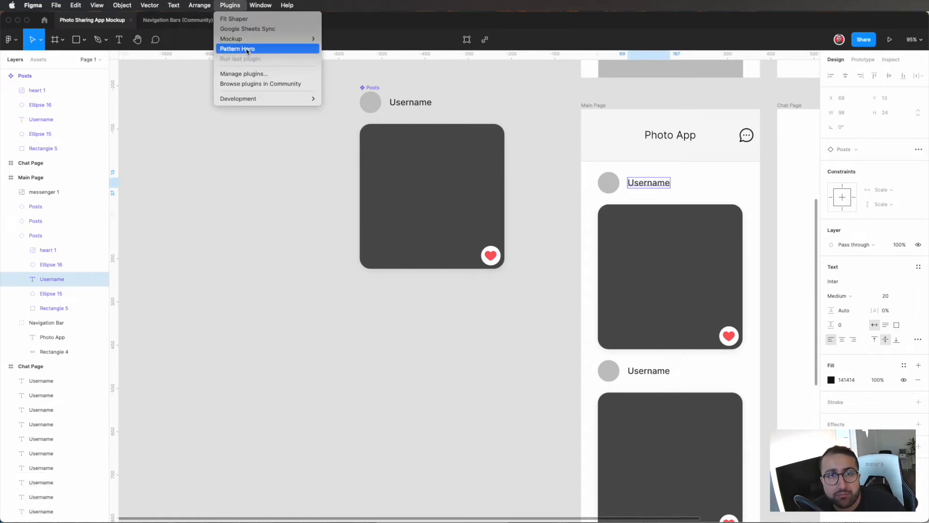
pyautogui.moveTo(249, 44)
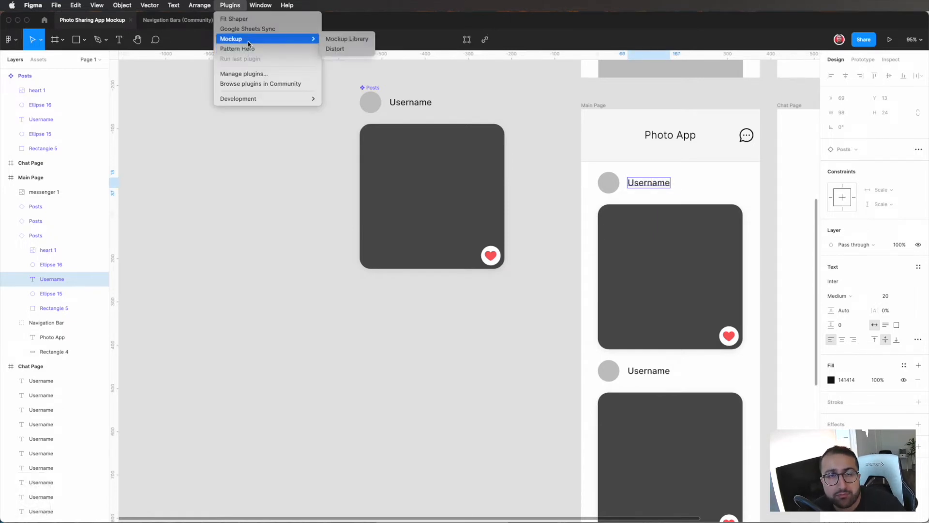
pyautogui.click(274, 73)
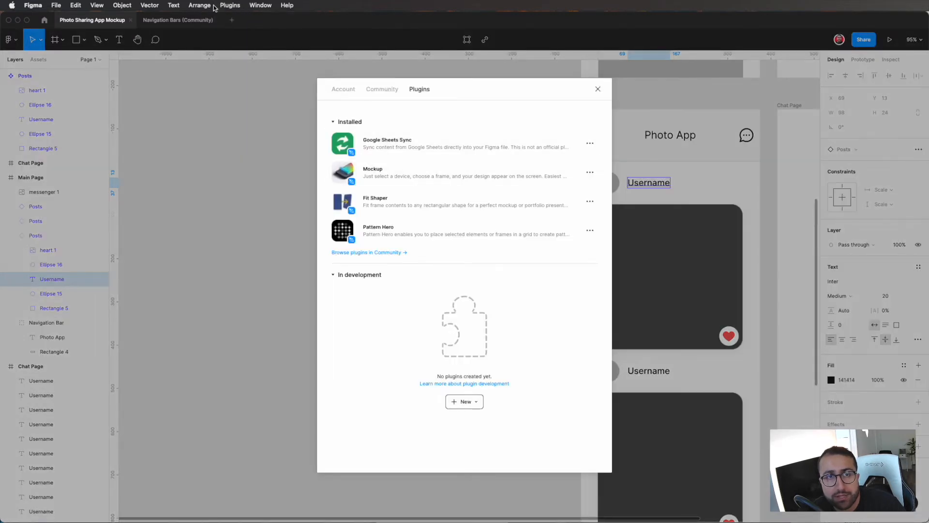
pyautogui.click(230, 5)
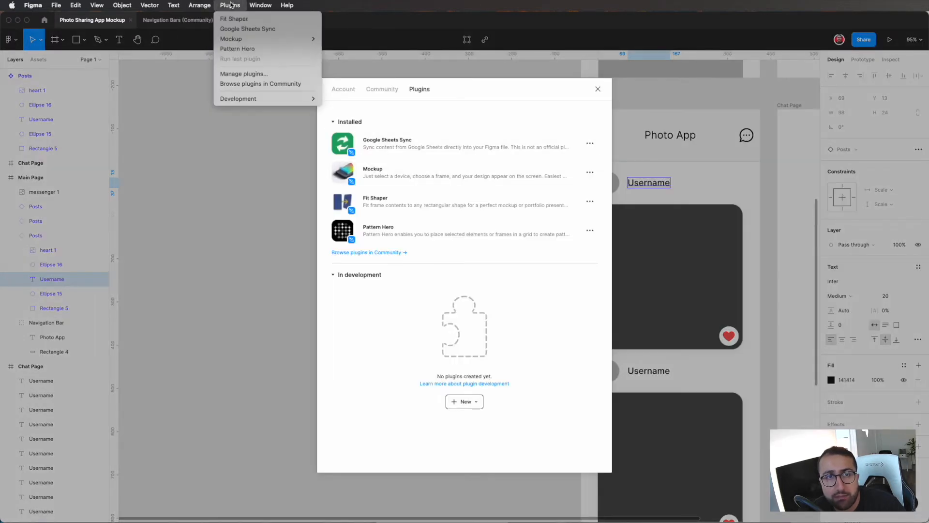
pyautogui.click(480, 103)
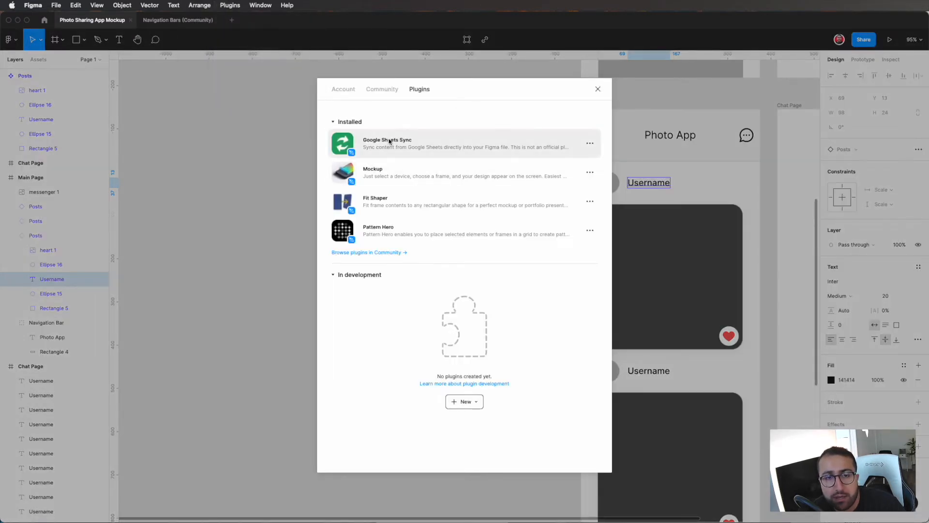
pyautogui.click(369, 256)
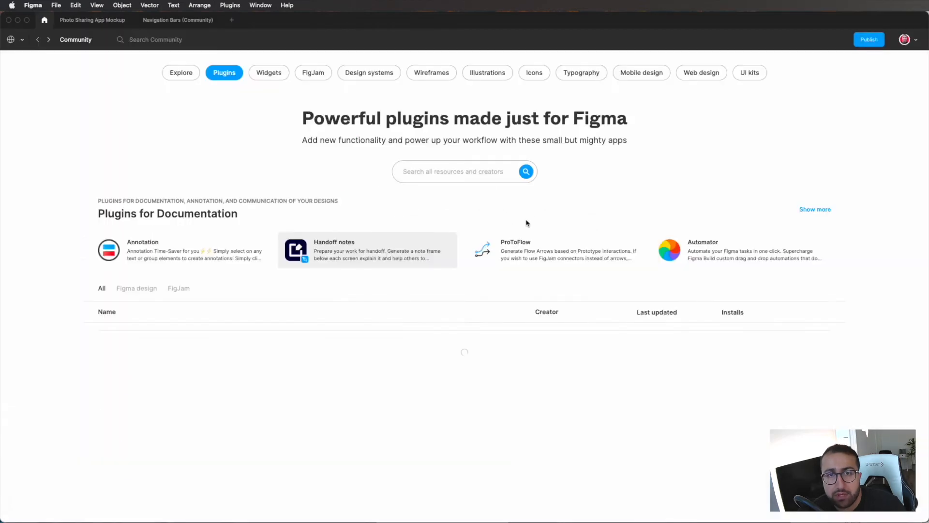
# Step: Search the Community for "sample data" and install the Mock plugin after reading its description
pyautogui.click(450, 171)
pyautogui.write('sample data')
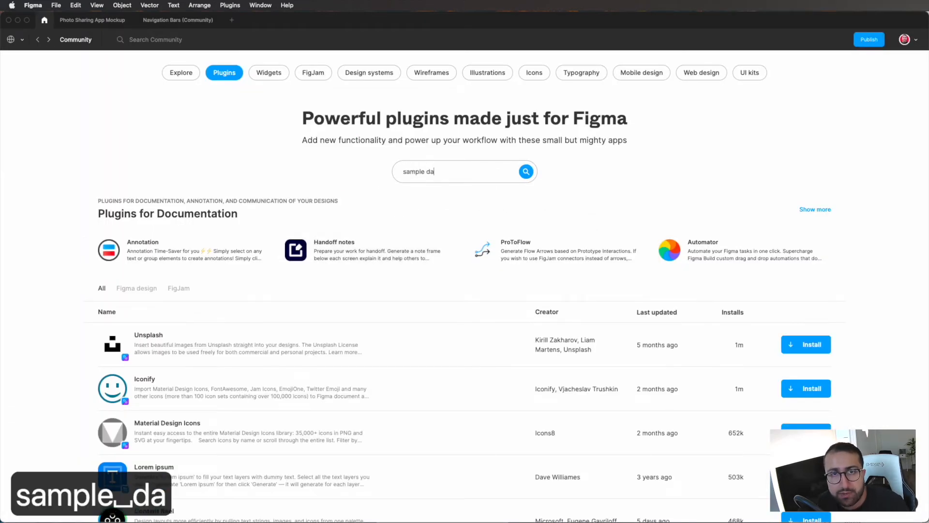
pyautogui.press('Return')
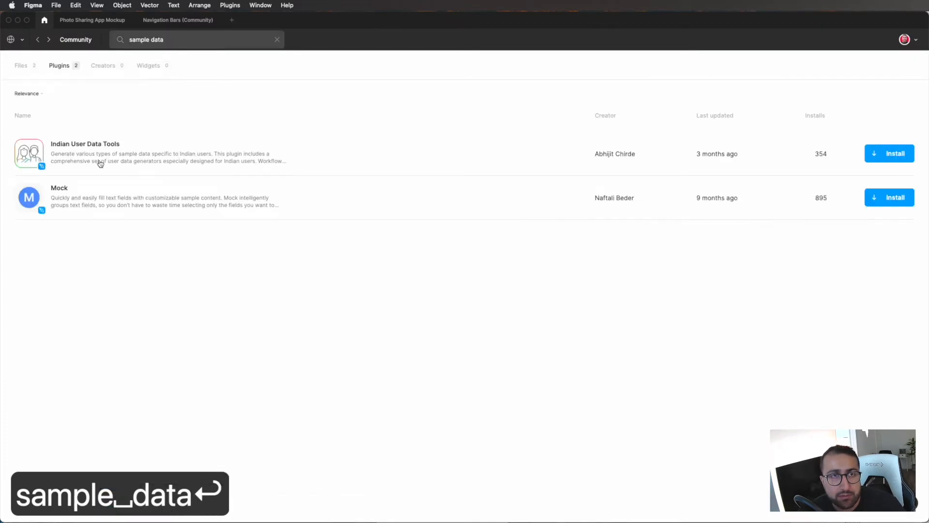
pyautogui.click(100, 197)
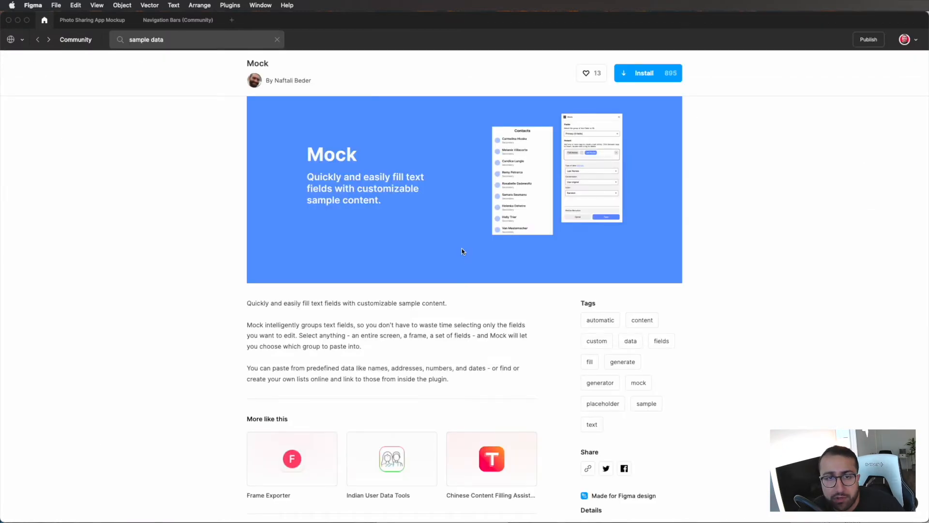
pyautogui.scroll(-5, 461, 248)
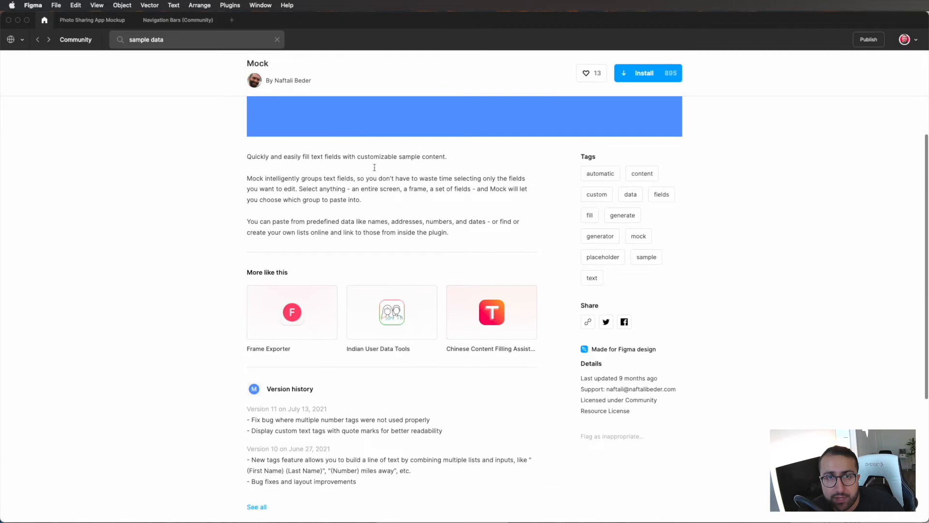
pyautogui.scroll(5, 415, 229)
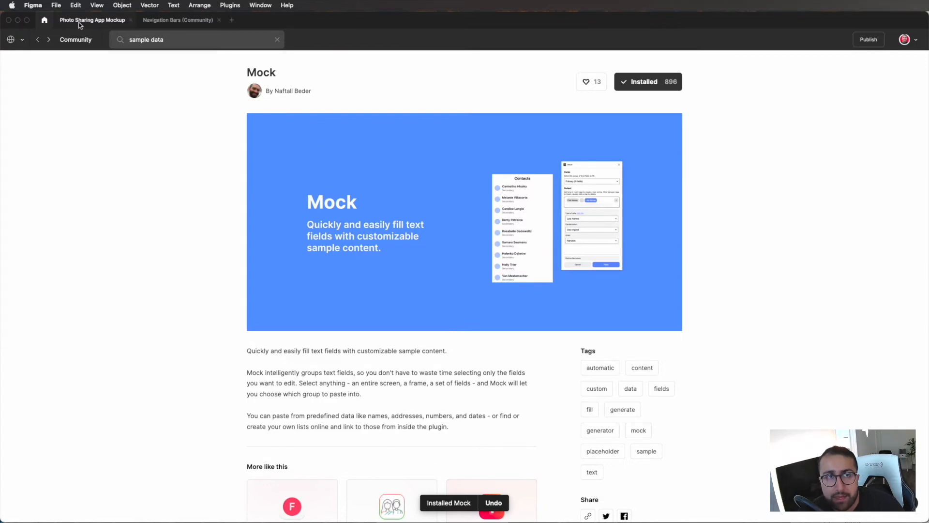
# Step: Return to the Photo Sharing App Mockup file, close the plugin manager and clear the selection
pyautogui.click(168, 18)
pyautogui.click(91, 23)
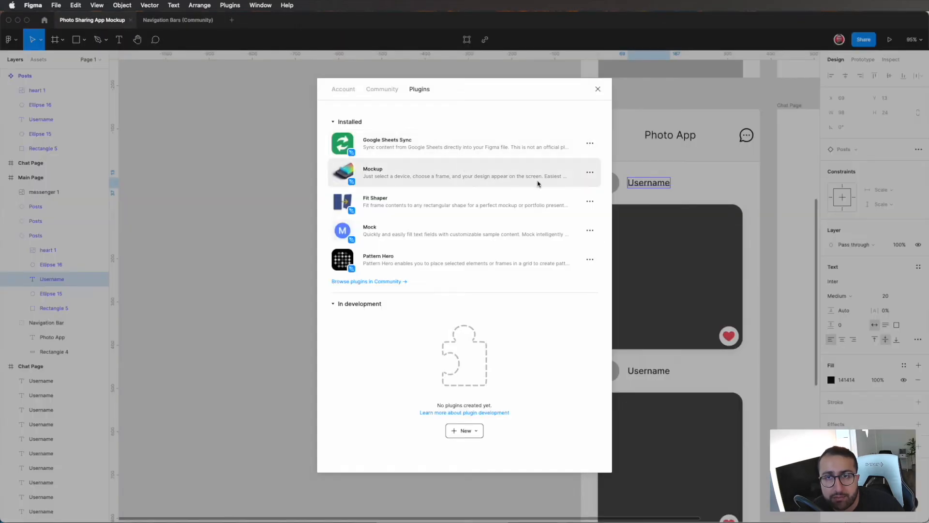
pyautogui.click(598, 88)
pyautogui.hscroll(3, 608, 180)
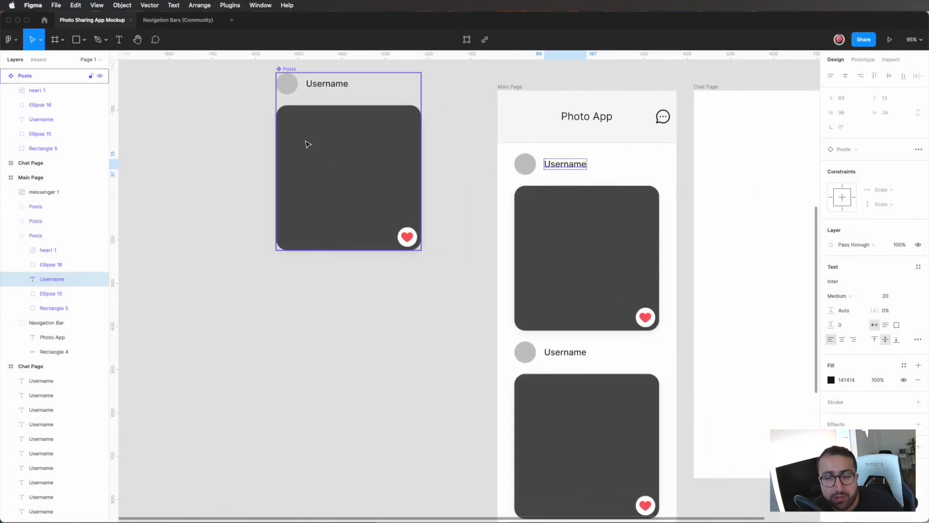
pyautogui.click(166, 181)
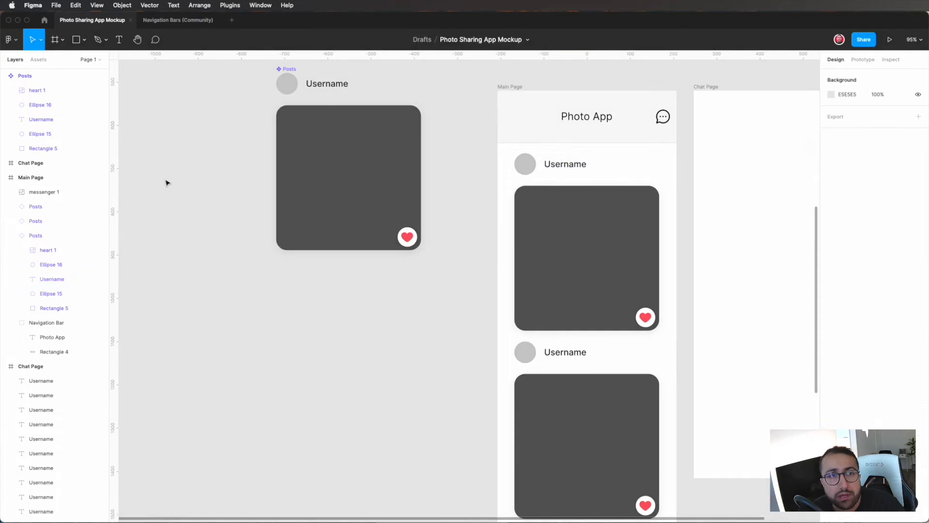
# Step: Run the Mock plugin and move its window clear of the Main Page posts
pyautogui.click(204, 5)
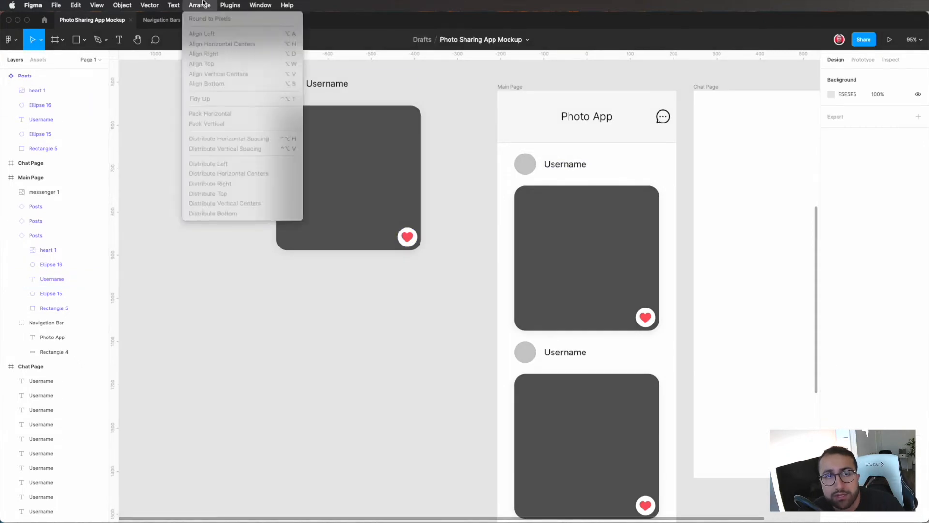
pyautogui.moveTo(230, 4)
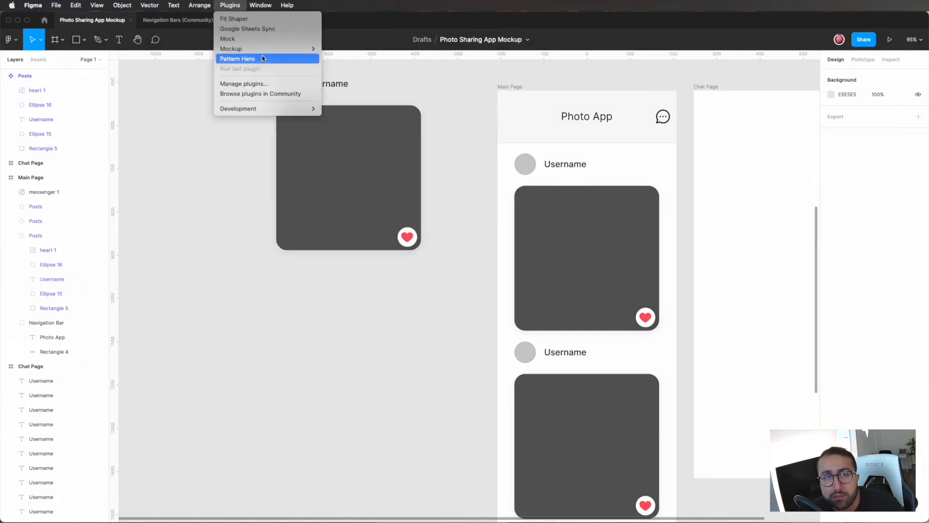
pyautogui.moveTo(259, 47)
pyautogui.click(256, 38)
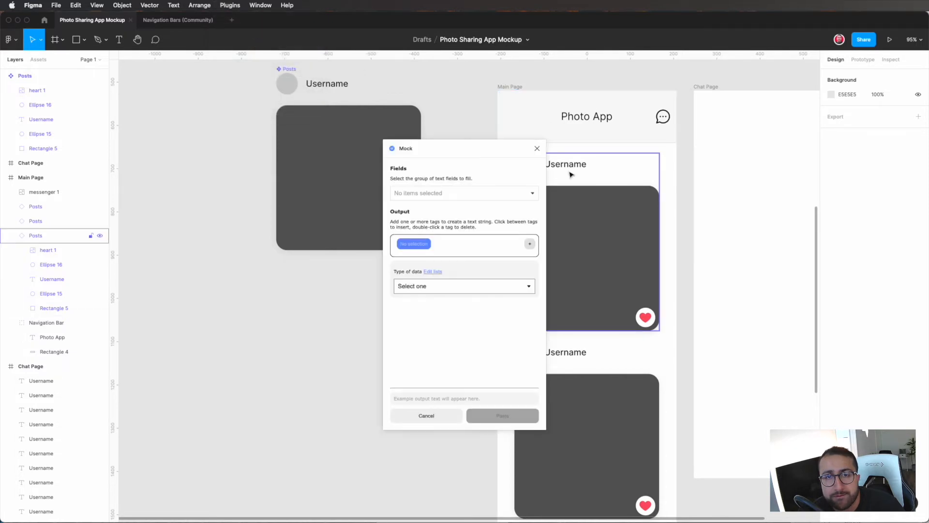
pyautogui.moveTo(479, 147); pyautogui.dragTo(395, 161)
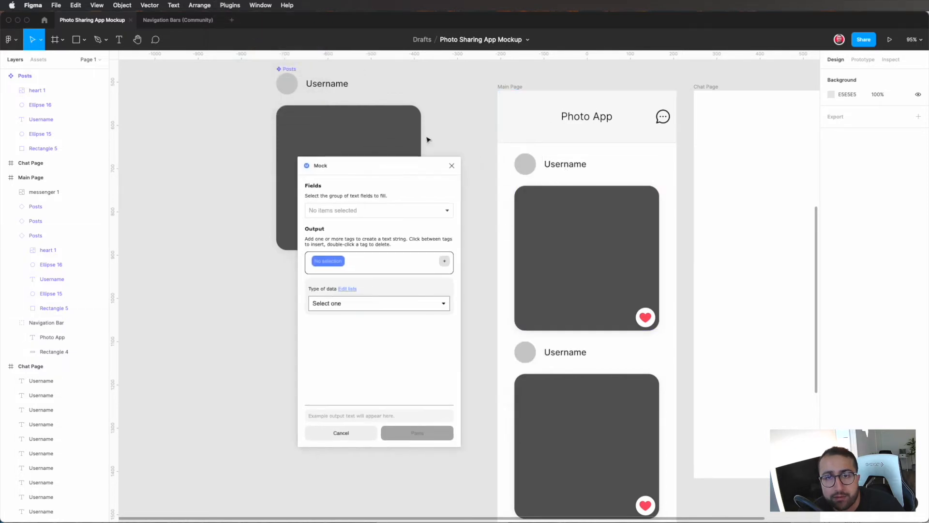
# Step: Fill the first post's Username text with Mock's First Names data, keeping original capitalization and random order
pyautogui.doubleClick(562, 167)
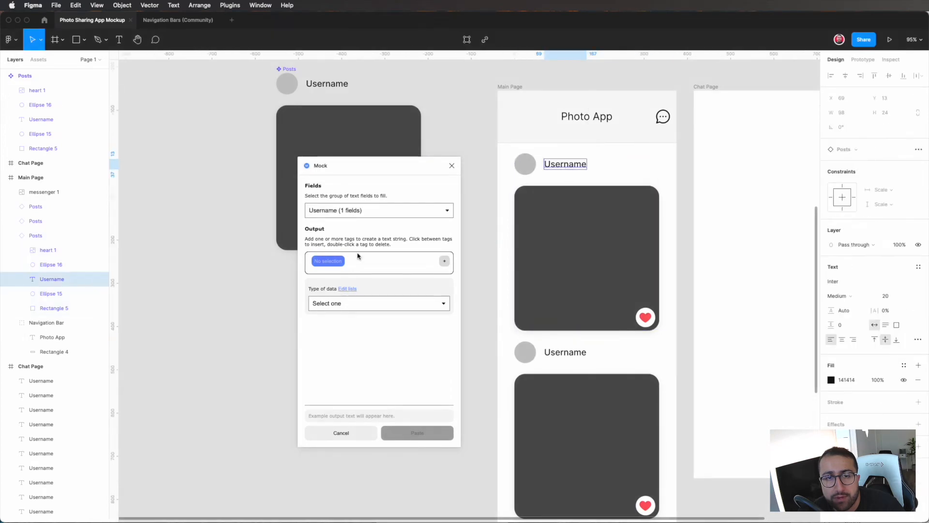
pyautogui.click(365, 304)
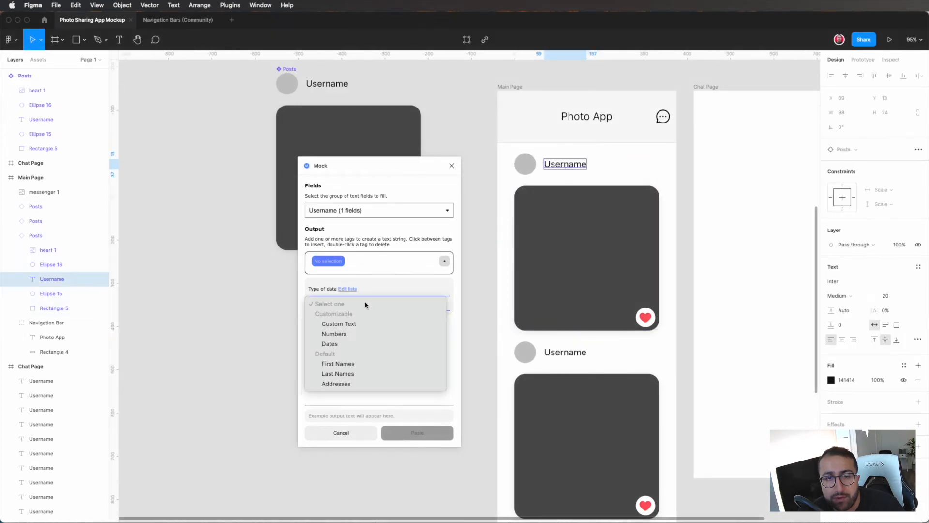
pyautogui.click(350, 366)
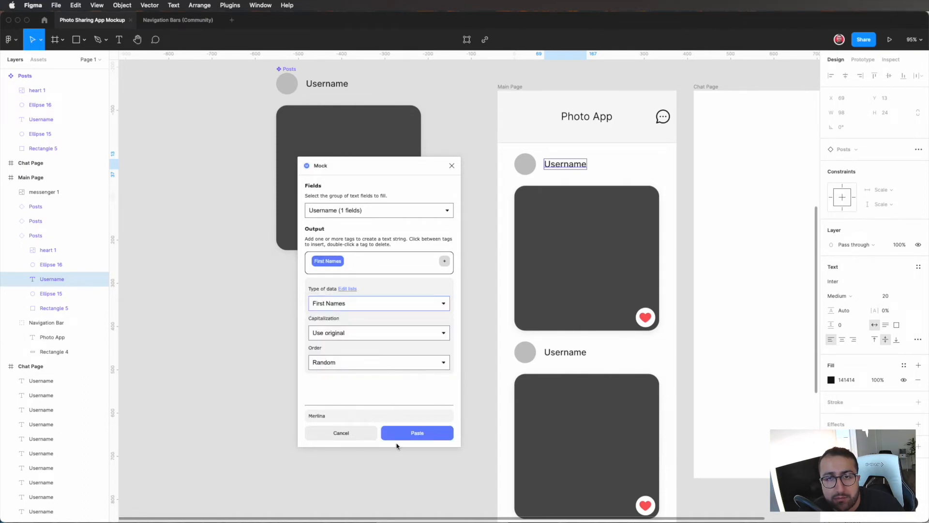
pyautogui.click(417, 433)
# Step: Fill the second and third posts' usernames with random first names from Mock, and close the plugin
pyautogui.click(573, 355)
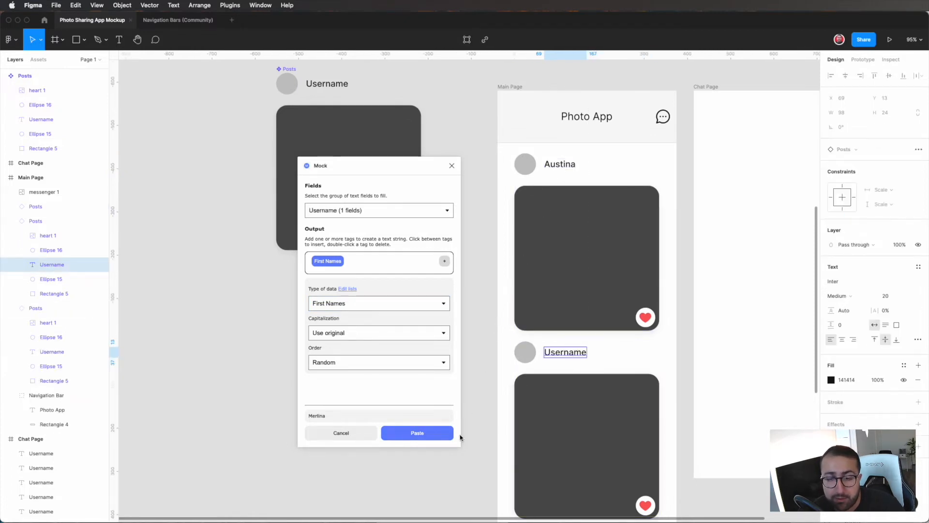
pyautogui.click(443, 438)
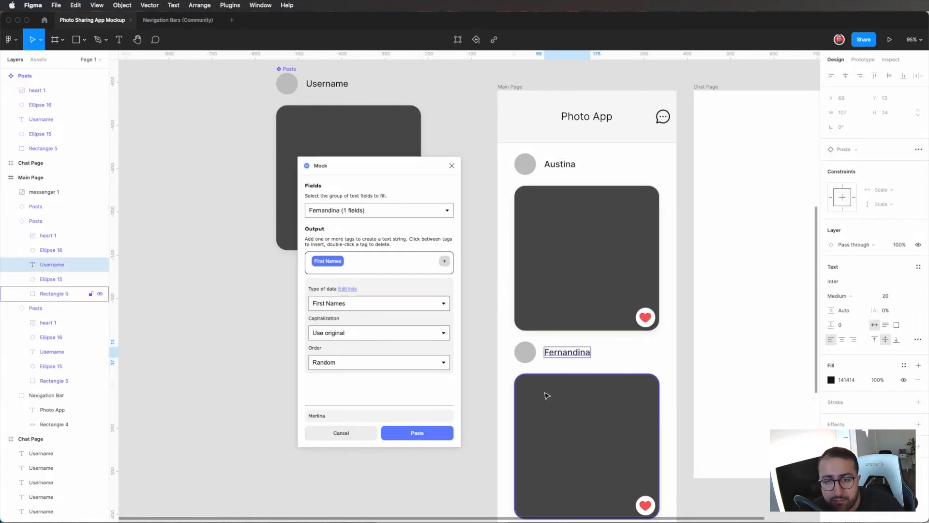
pyautogui.scroll(-5, 562, 390)
pyautogui.click(588, 386)
pyautogui.click(417, 432)
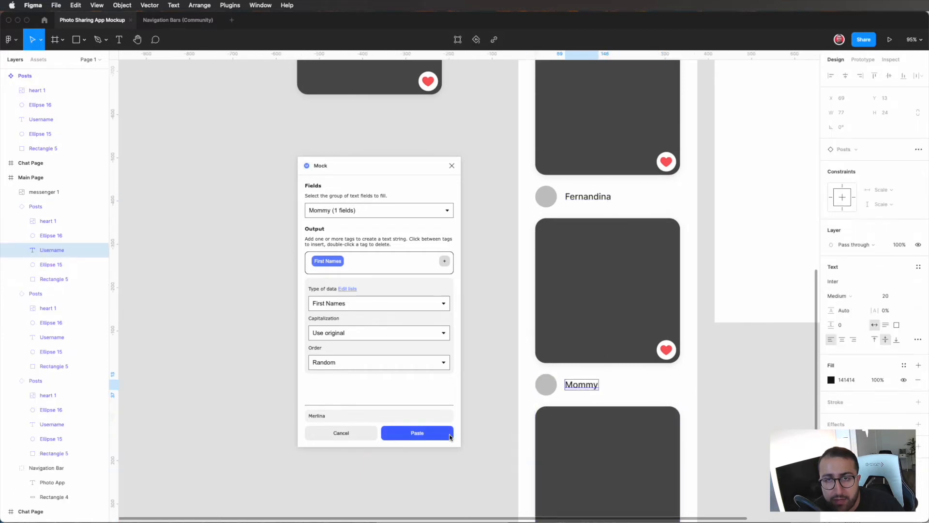
pyautogui.scroll(5, 571, 207)
pyautogui.scroll(3, 572, 198)
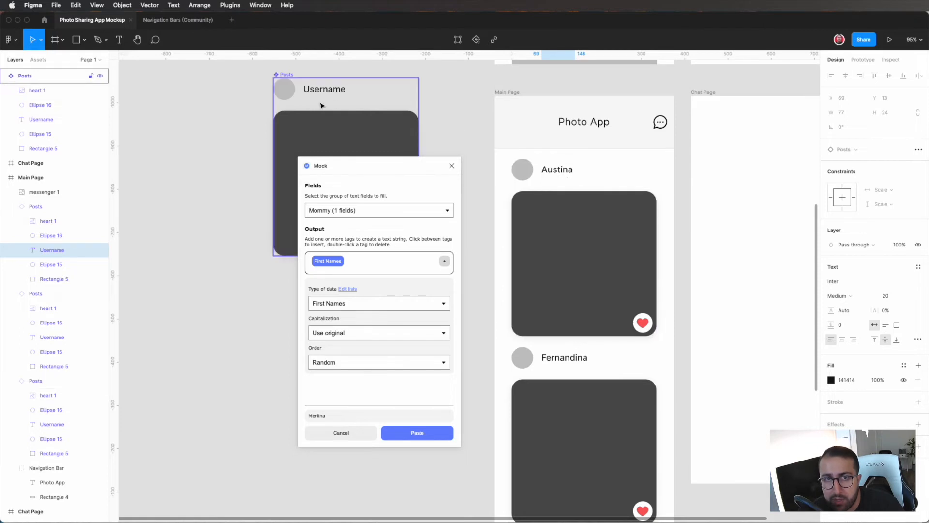
pyautogui.click(449, 168)
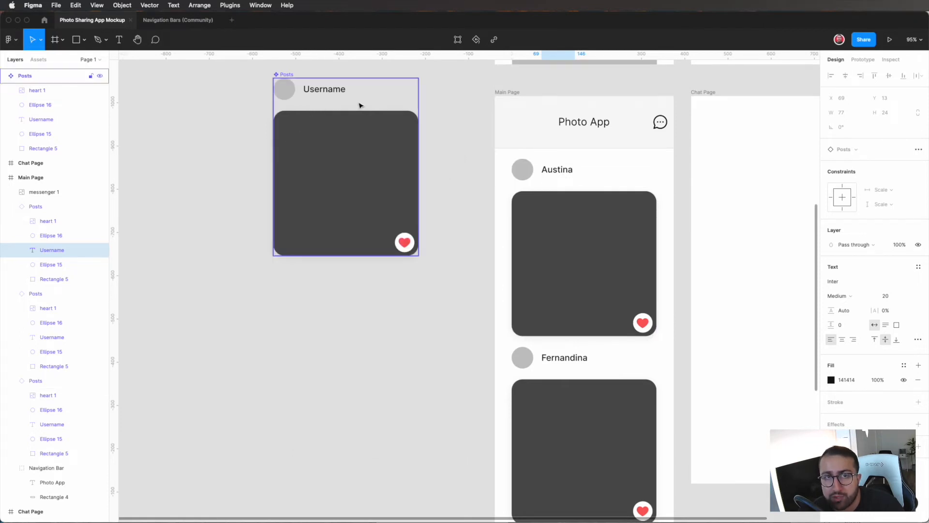
# Step: Replace the Username text in the main Posts component with "asdfasdfasdfasfd" and check the usernames of the Main Page instances
pyautogui.doubleClick(340, 93)
pyautogui.doubleClick(321, 90)
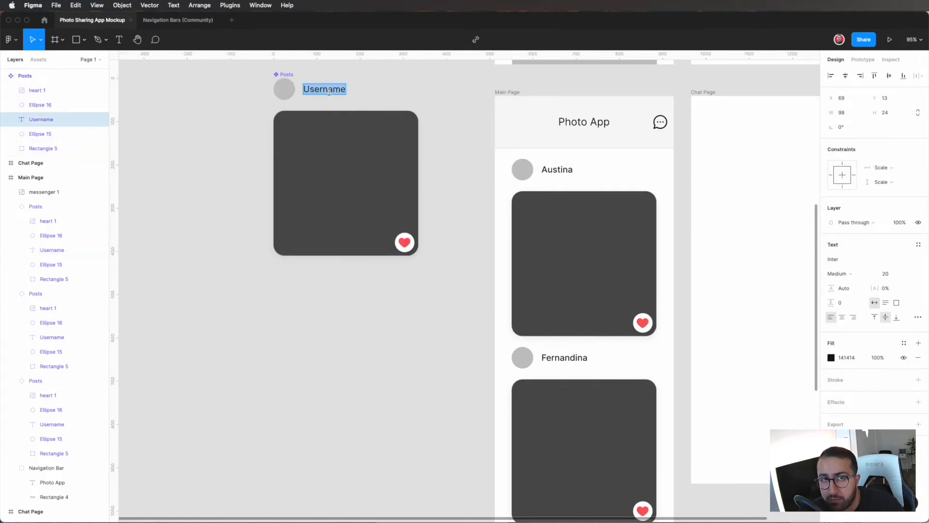
pyautogui.write('asdfasdfasdfasfd')
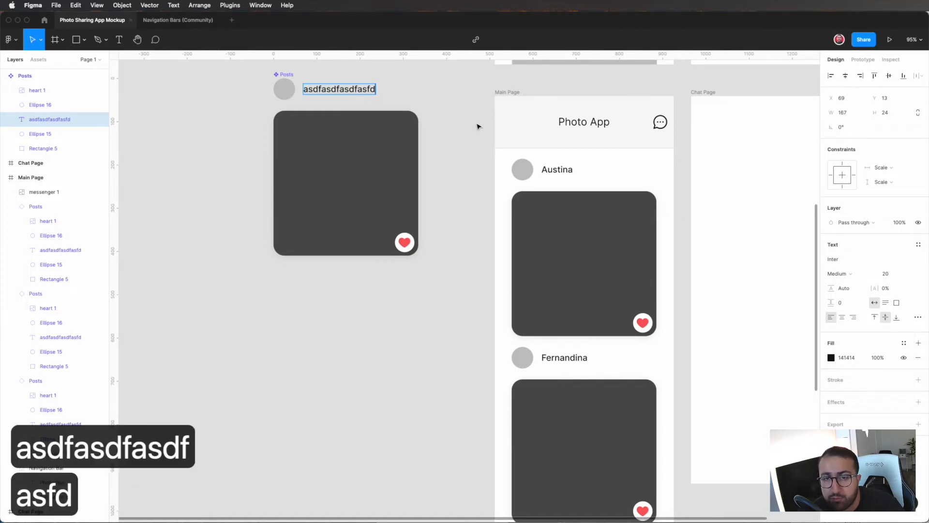
pyautogui.press('Escape')
pyautogui.scroll(-5, 576, 315)
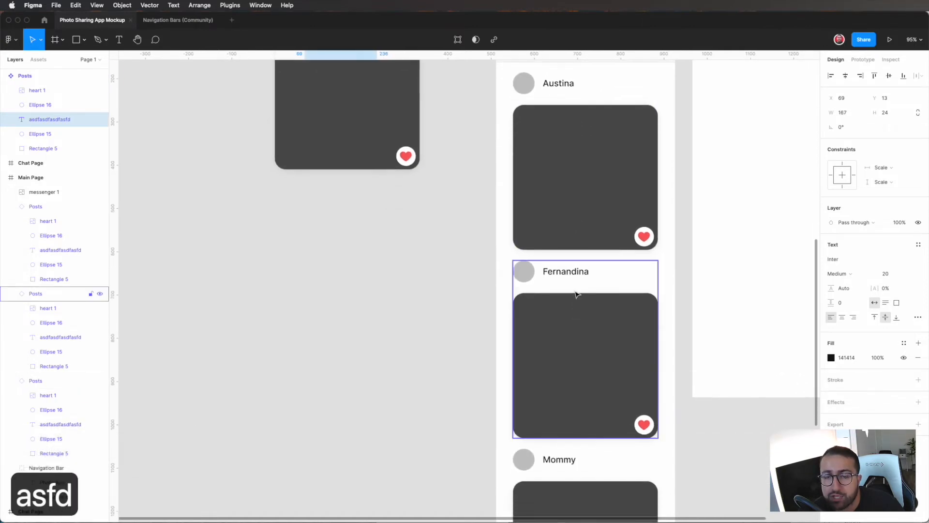
pyautogui.scroll(-4, 579, 347)
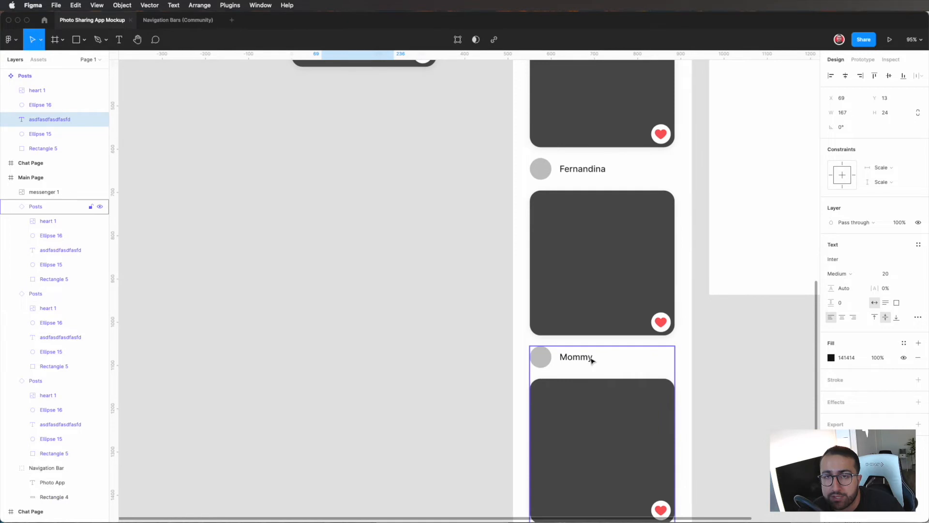
# Step: Undo the text replacement in the main Posts component and deselect the text
pyautogui.scroll(8, 591, 360)
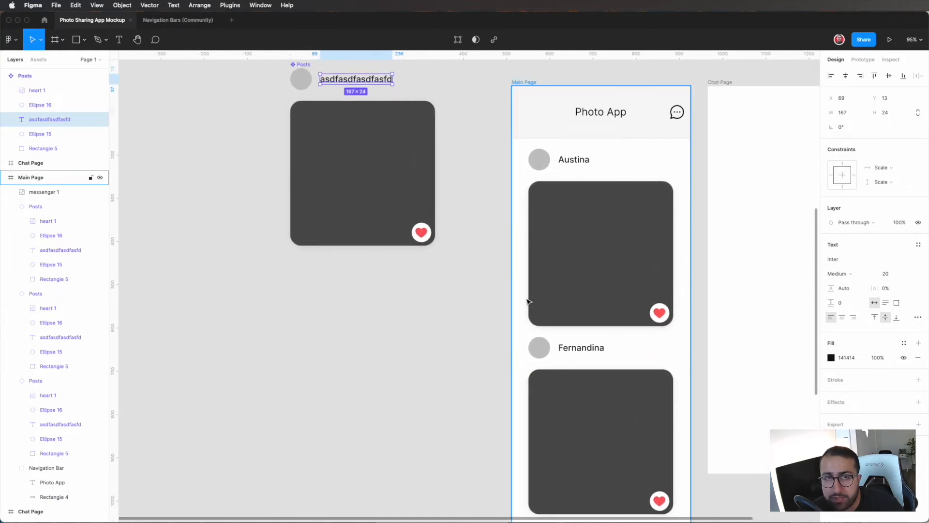
pyautogui.press('super+z')
pyautogui.press('super+z')
pyautogui.press('super+z')
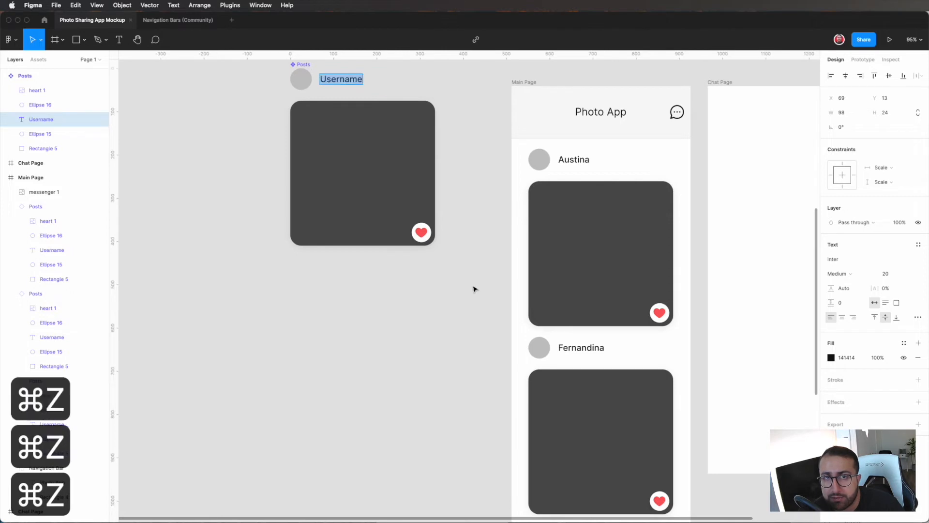
pyautogui.click(474, 289)
pyautogui.scroll(-1, 464, 294)
pyautogui.click(452, 301)
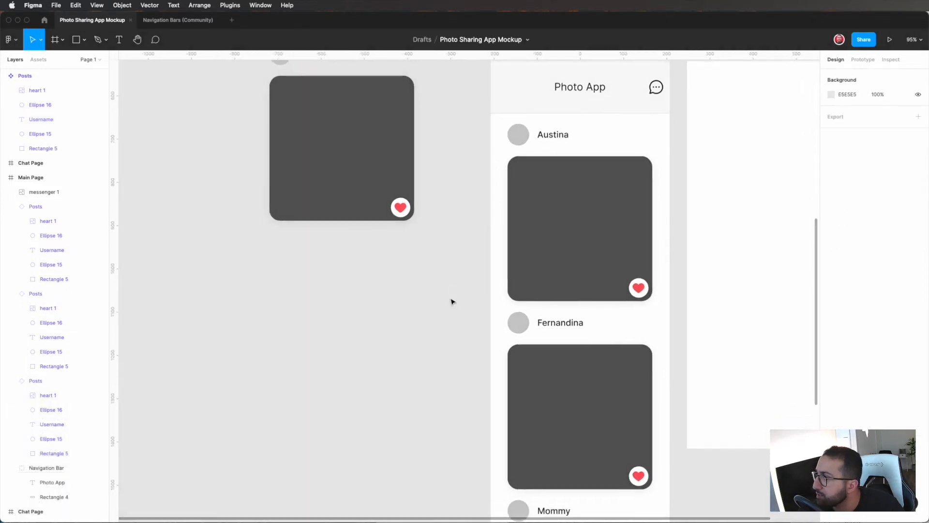
# Step: Close the Navigation Bars (Community) file and return to the Photo Sharing App Mockup file
pyautogui.scroll(-1, 587, 212)
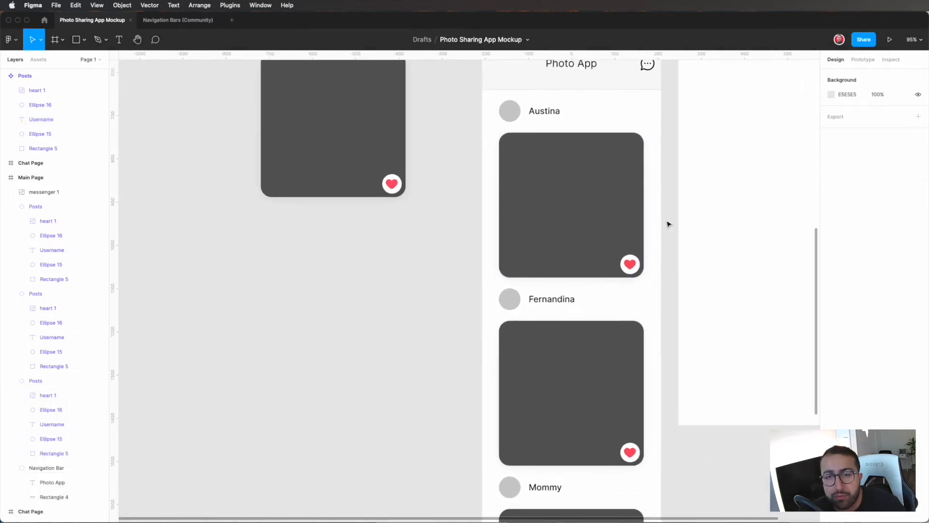
pyautogui.scroll(2, 668, 222)
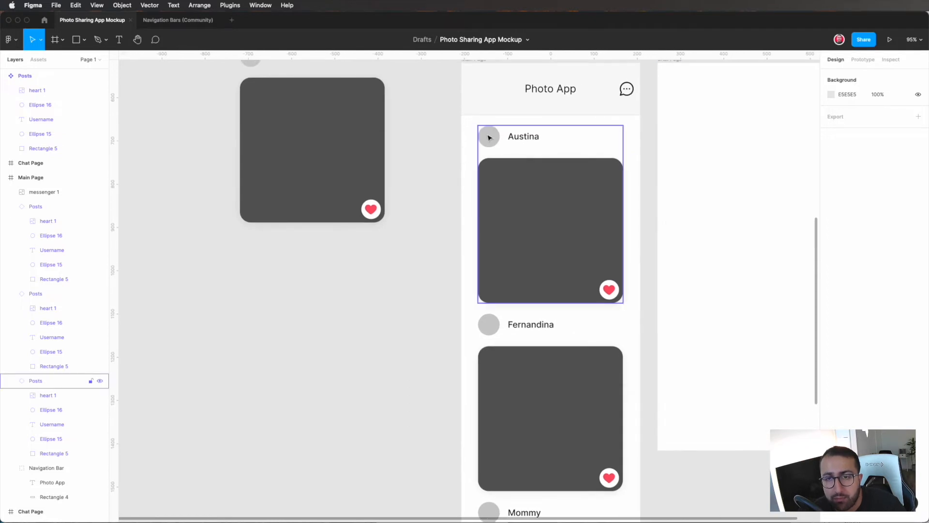
pyautogui.scroll(1, 567, 242)
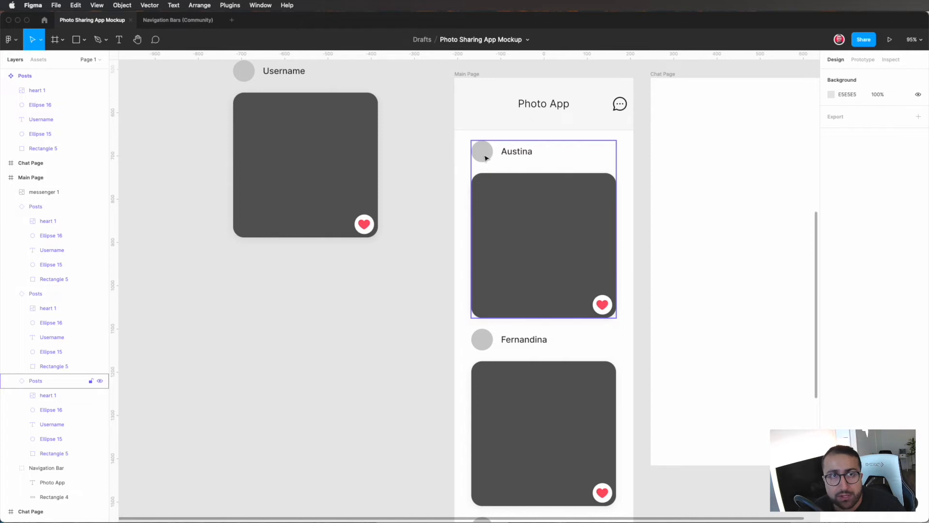
pyautogui.click(161, 22)
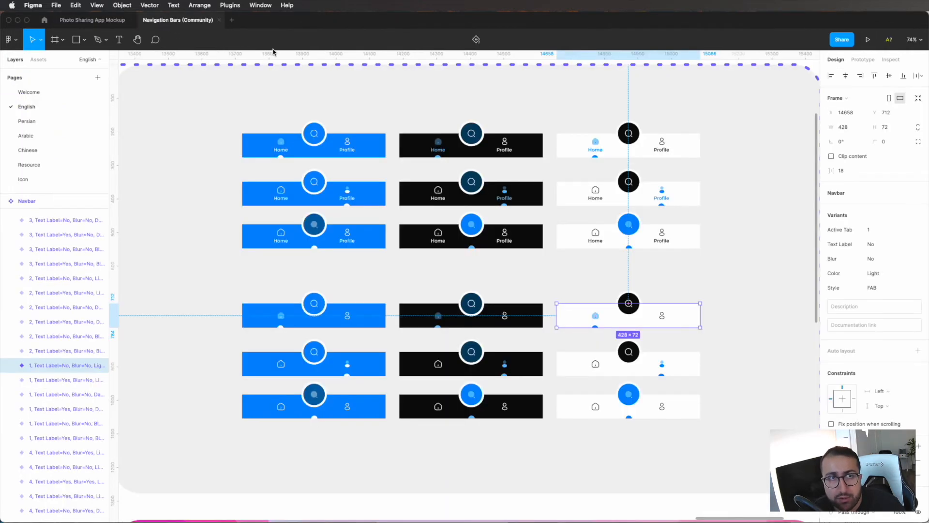
pyautogui.click(220, 20)
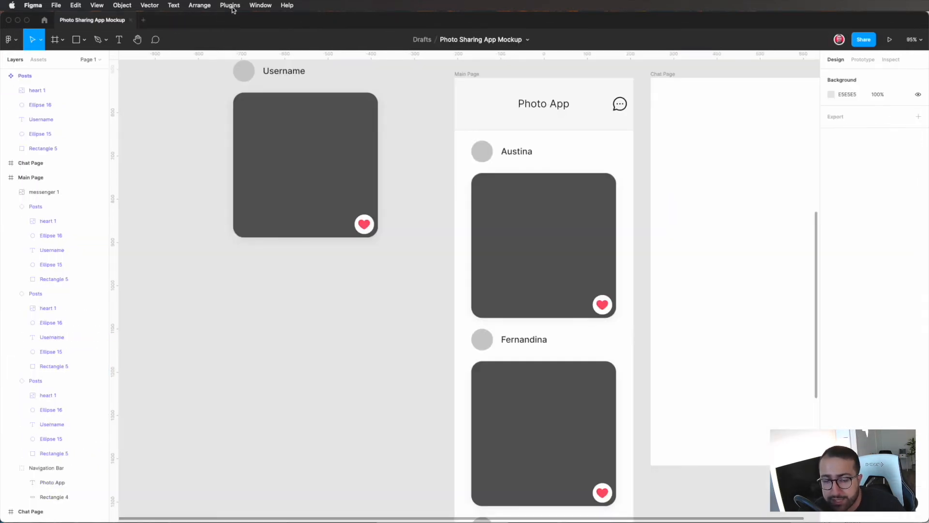
# Step: Browse the Community plugins and search for "avatars"
pyautogui.click(231, 6)
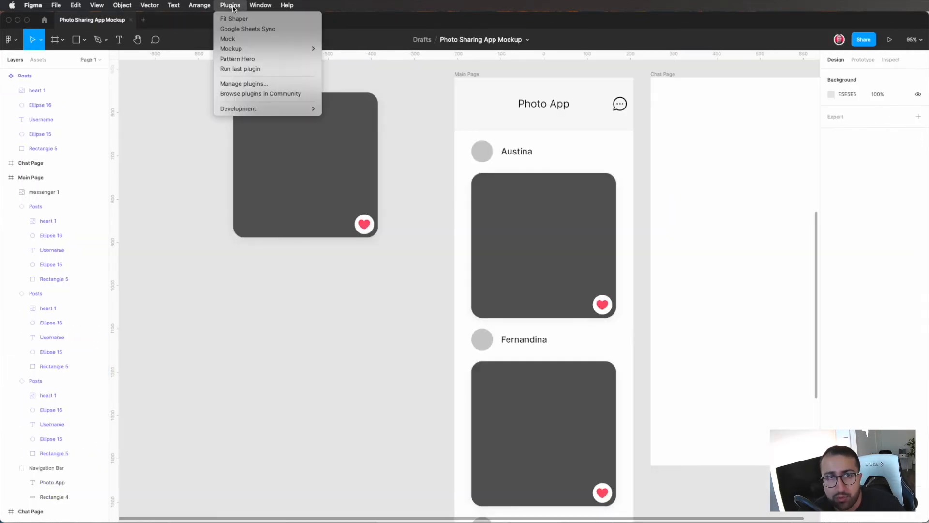
pyautogui.click(265, 87)
pyautogui.click(369, 283)
pyautogui.write('sample')
pyautogui.press('super+BackSpace')
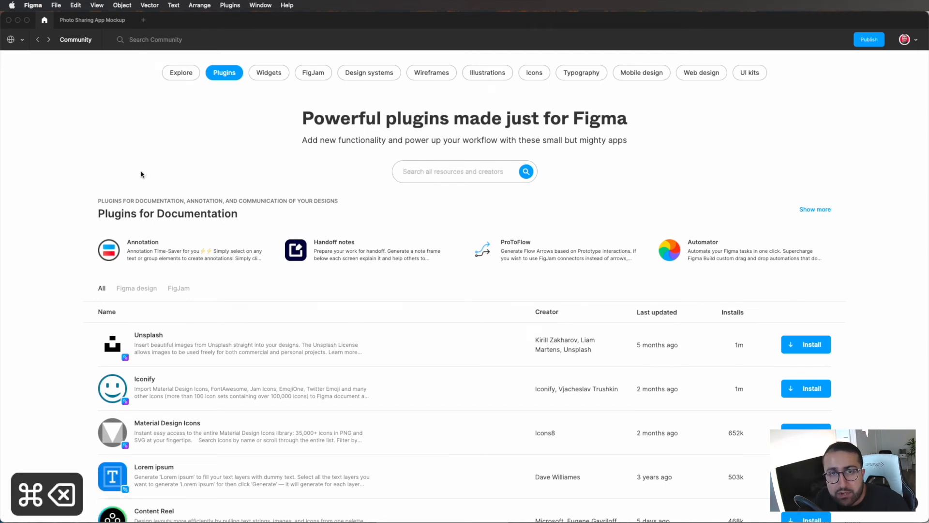
pyautogui.write('avara')
pyautogui.press('BackSpace')
pyautogui.press('BackSpace')
pyautogui.write('tars')
pyautogui.press('Return')
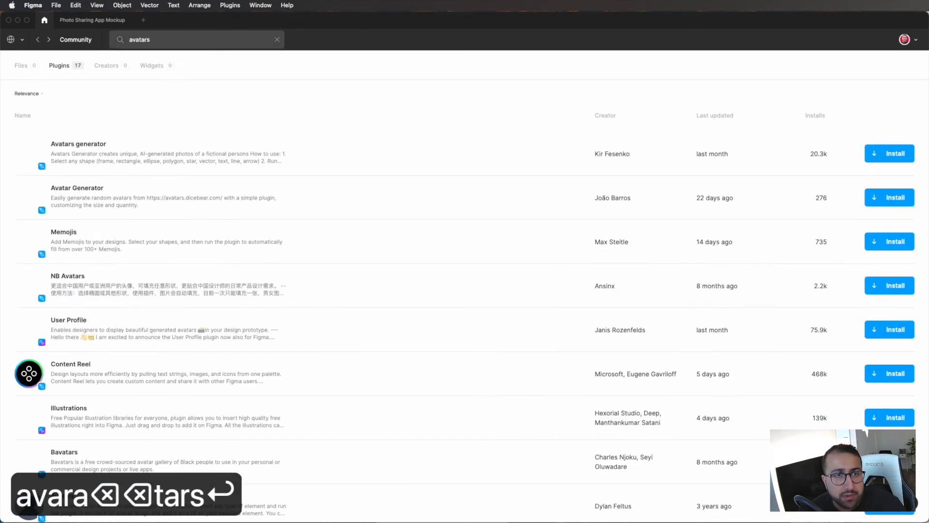
# Step: Install the Avatars generator plugin, return to the Photo Sharing App Mockup file and close the plugin settings
pyautogui.click(152, 159)
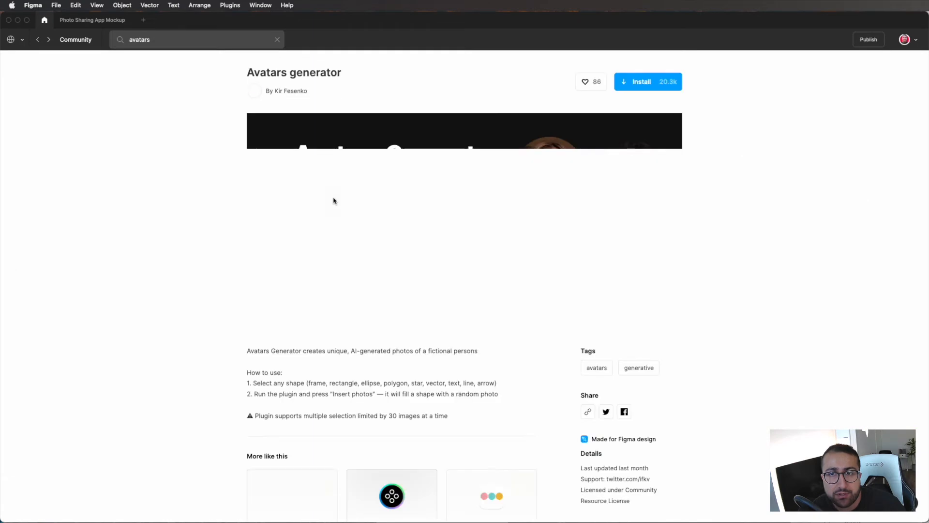
pyautogui.click(659, 87)
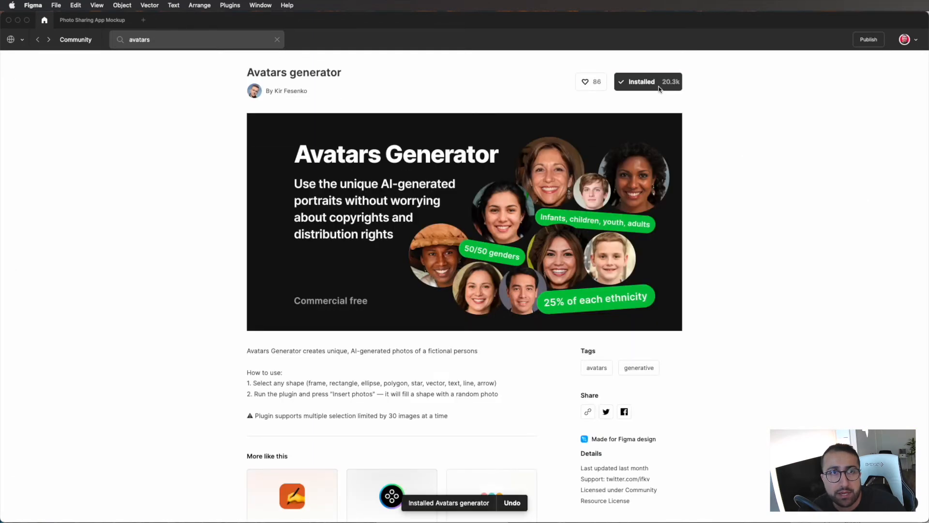
pyautogui.click(94, 23)
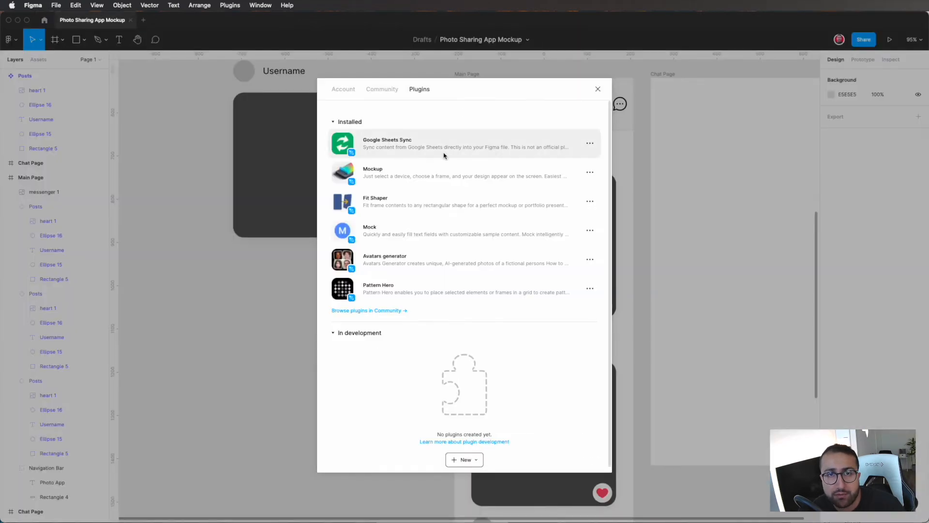
pyautogui.click(597, 90)
# Step: Run Avatars generator, move its window clear of the Main Page, and insert a photo into the first post's profile circle
pyautogui.click(173, 5)
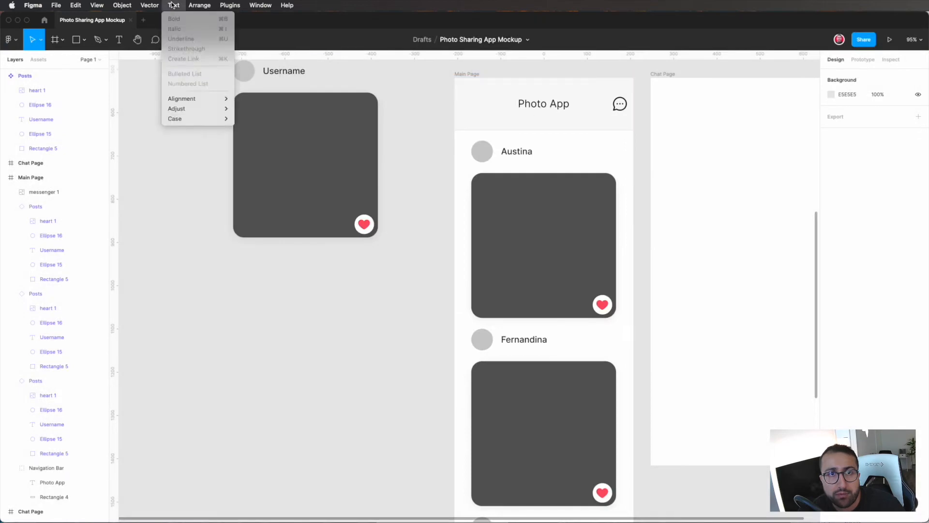
pyautogui.click(230, 5)
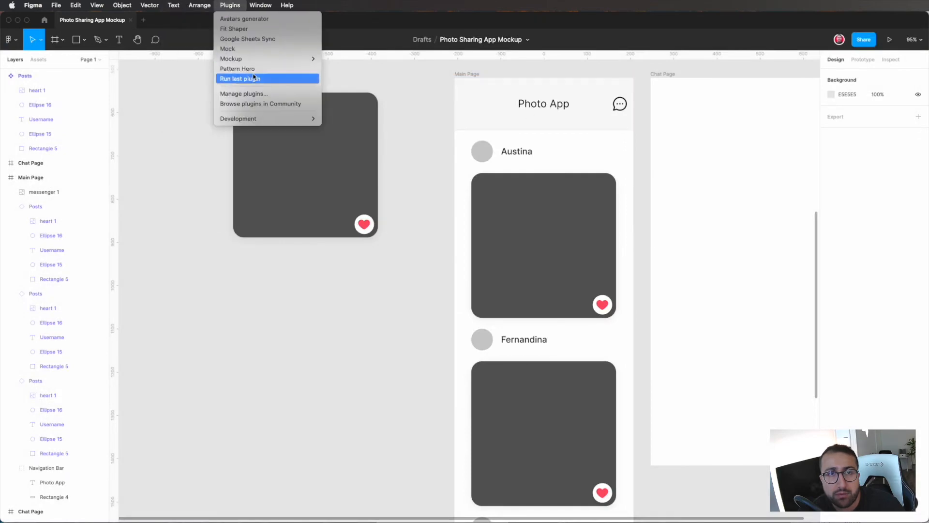
pyautogui.click(245, 18)
pyautogui.moveTo(484, 244); pyautogui.dragTo(342, 265)
pyautogui.doubleClick(484, 150)
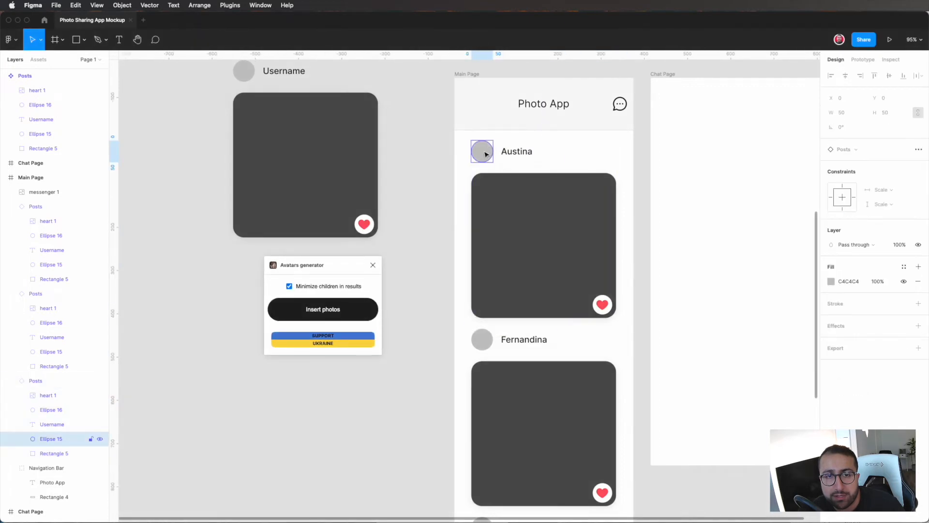
pyautogui.click(361, 318)
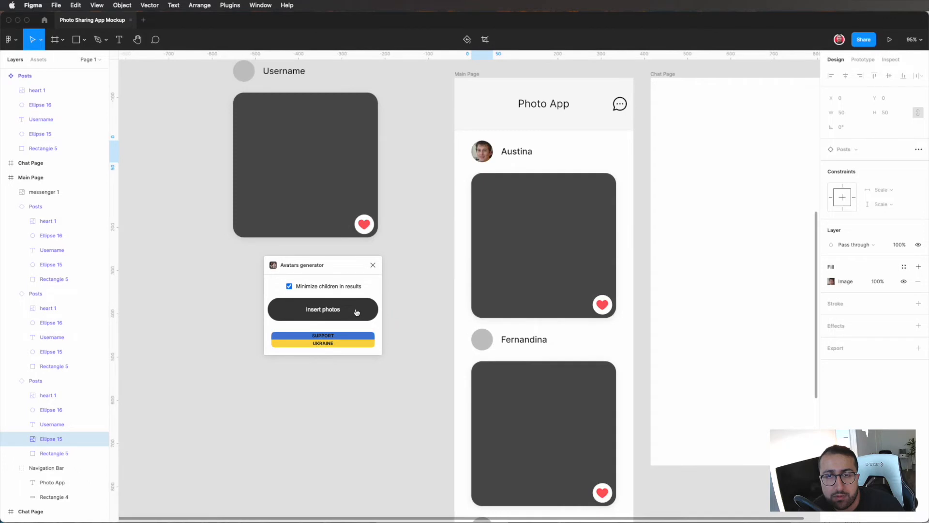
# Step: Insert generated avatar photos into the profile circles of the second and third Main Page posts
pyautogui.doubleClick(482, 339)
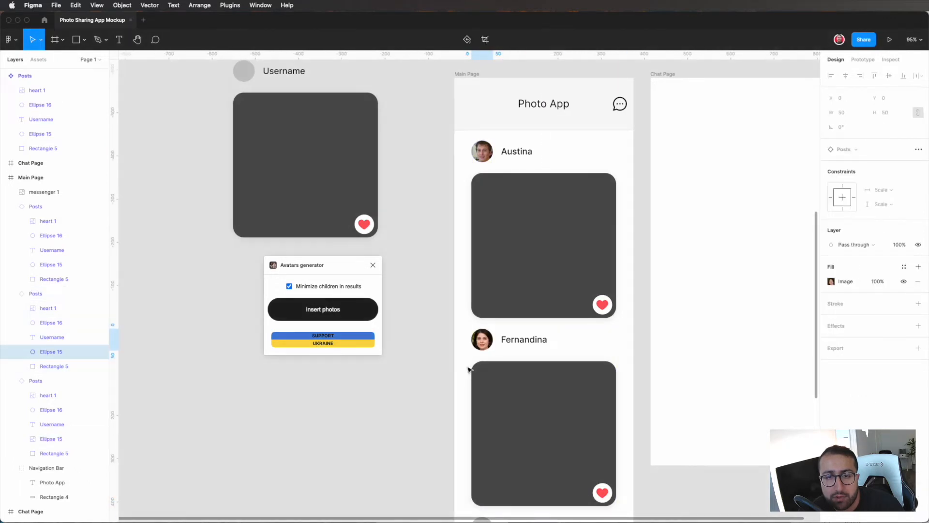
pyautogui.scroll(-4, 468, 370)
pyautogui.doubleClick(494, 394)
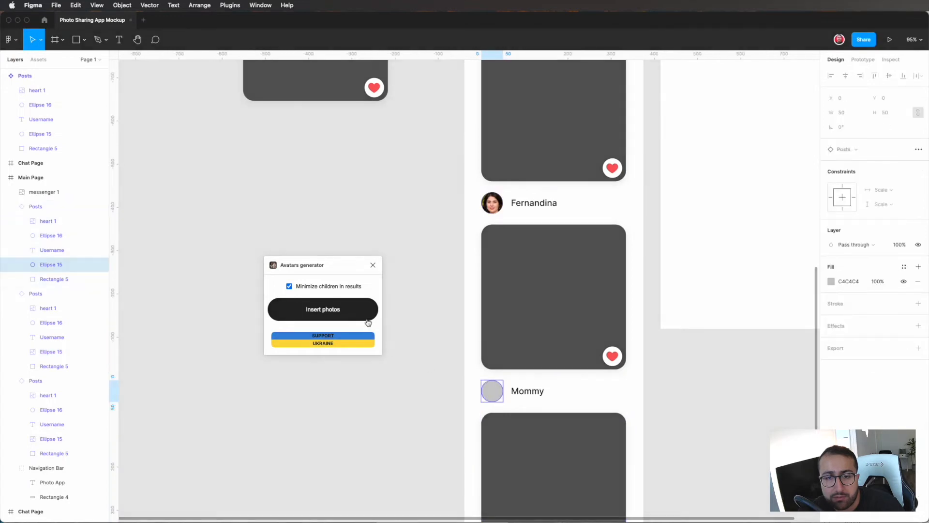
pyautogui.scroll(-2, 506, 393)
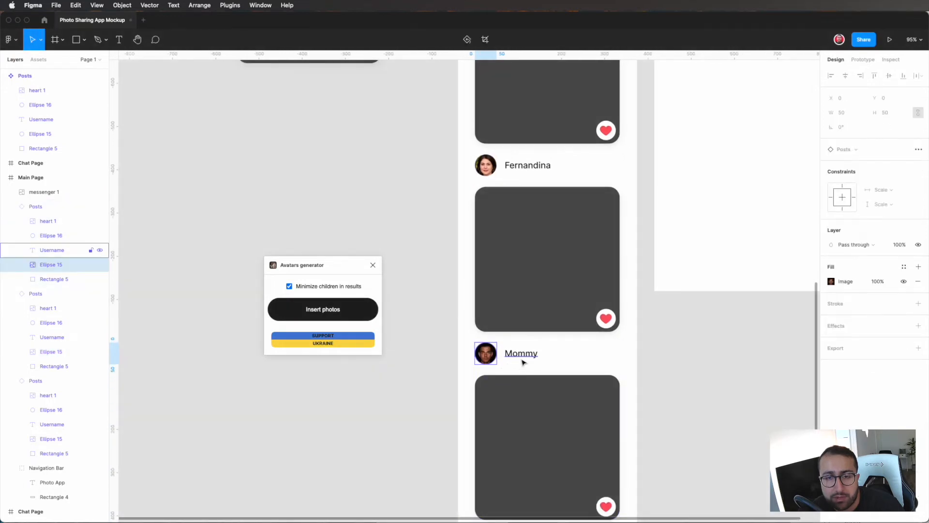
# Step: Replace the third post's username with a random entry from Mock's First Names data in original capitalization, and close the plugin
pyautogui.click(522, 359)
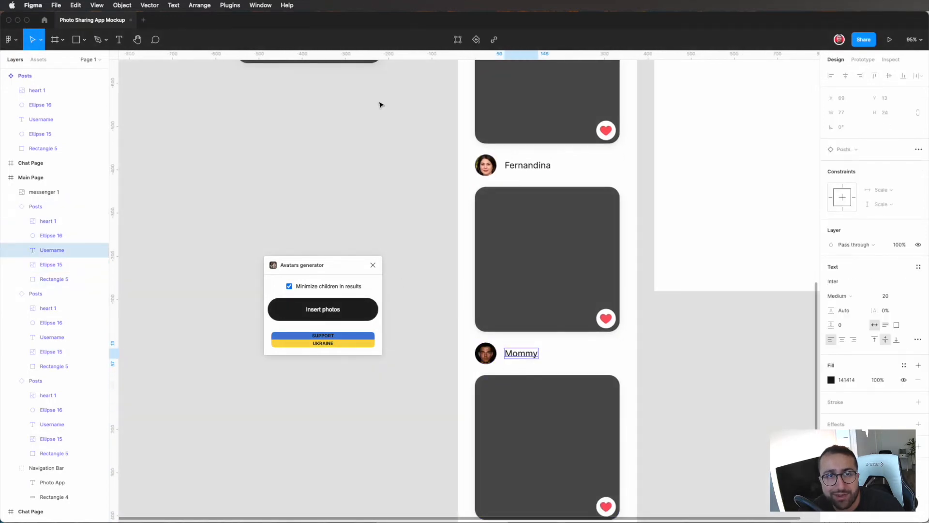
pyautogui.click(260, 6)
pyautogui.moveTo(230, 5)
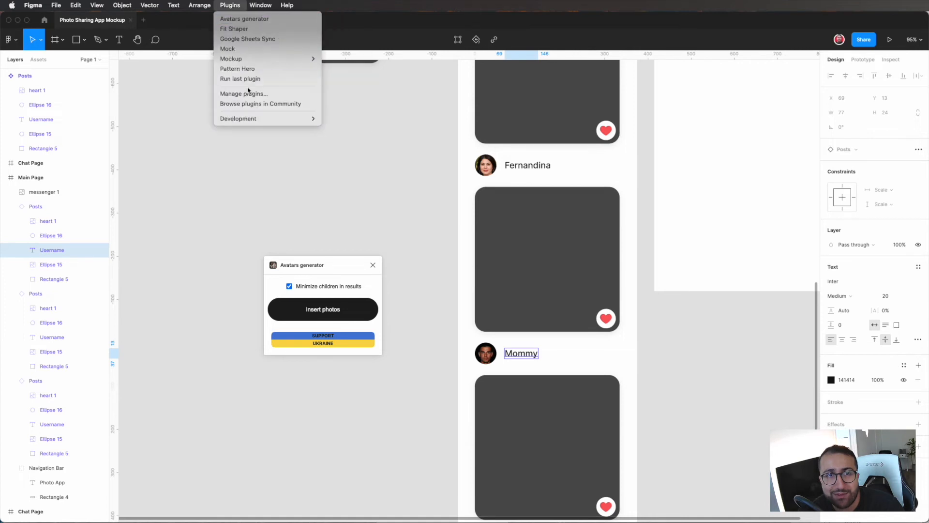
pyautogui.click(252, 50)
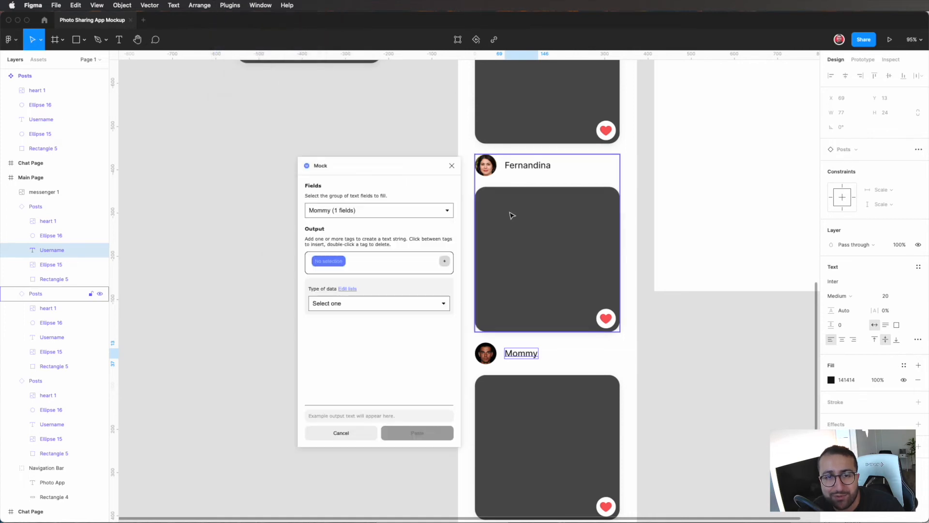
pyautogui.click(366, 303)
pyautogui.click(367, 364)
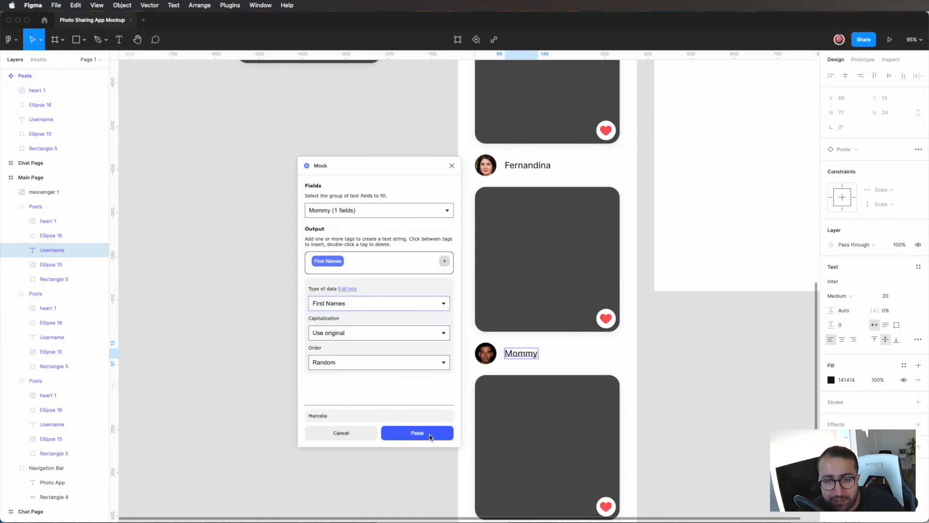
pyautogui.click(429, 432)
pyautogui.click(429, 433)
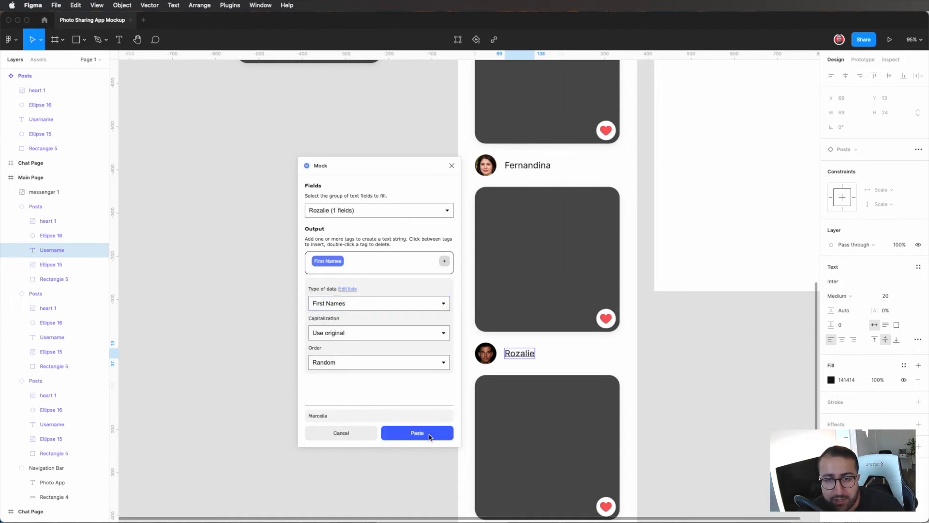
pyautogui.click(429, 432)
pyautogui.click(428, 433)
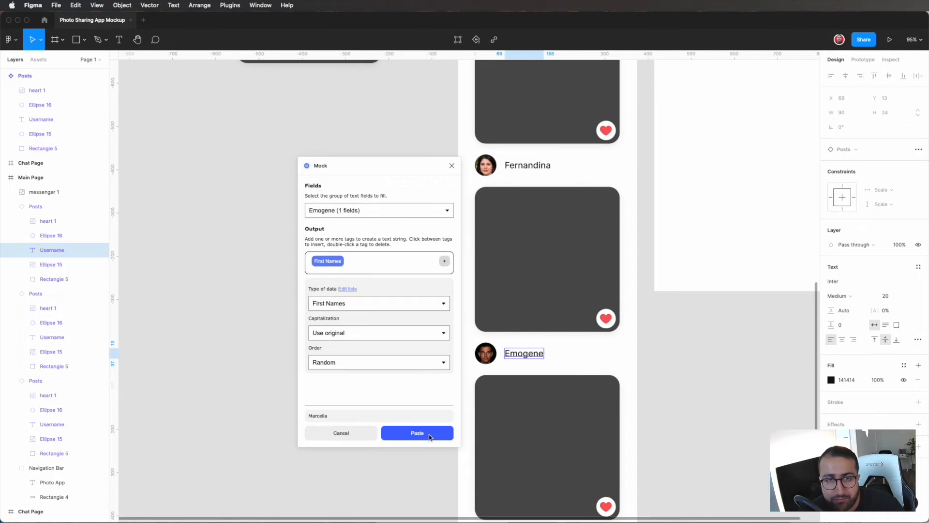
pyautogui.click(451, 165)
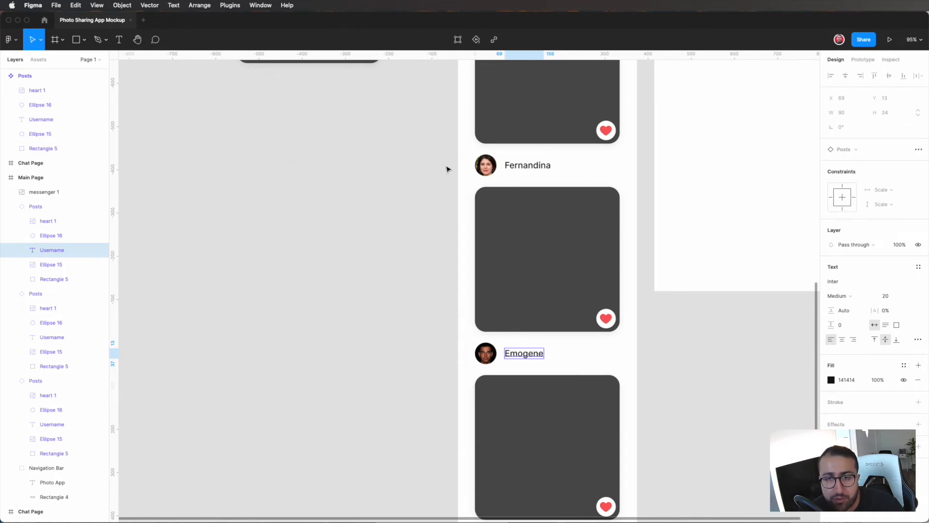
pyautogui.click(447, 259)
# Step: Open the plugin management settings and go to the Community page for browsing plugins
pyautogui.scroll(-5, 448, 271)
pyautogui.scroll(-1, 450, 272)
pyautogui.scroll(1, 450, 272)
pyautogui.scroll(4, 466, 143)
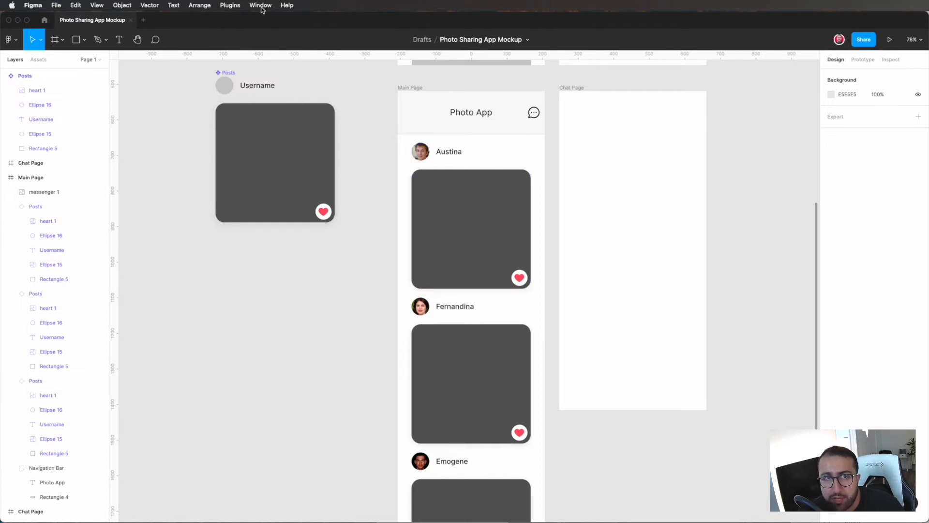
pyautogui.click(241, 5)
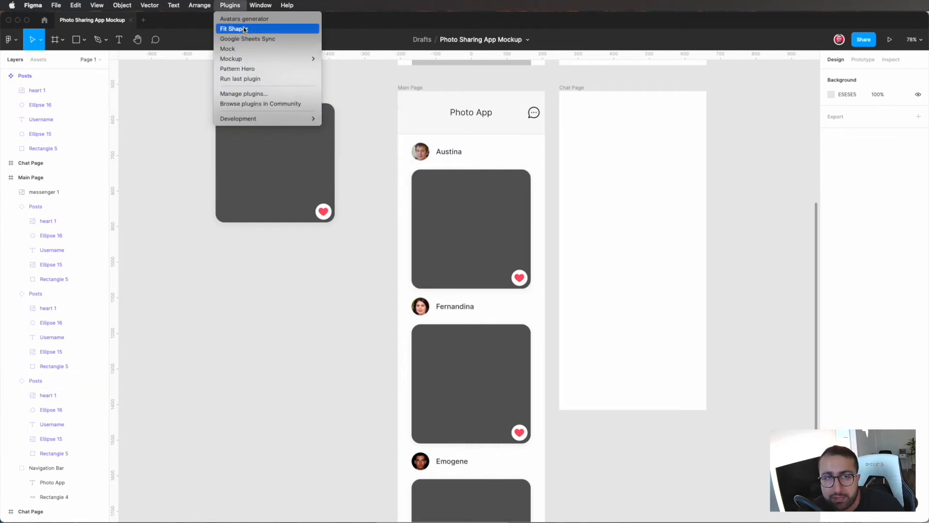
pyautogui.click(253, 93)
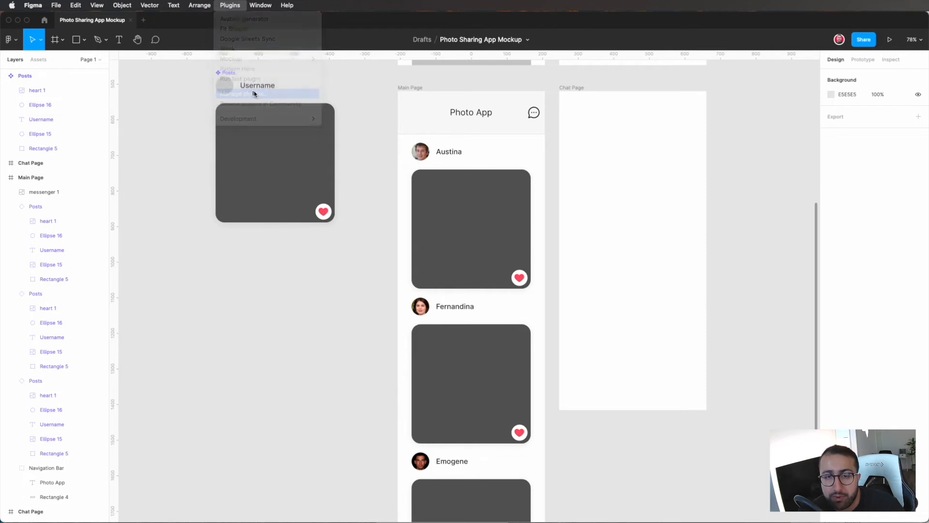
pyautogui.click(474, 442)
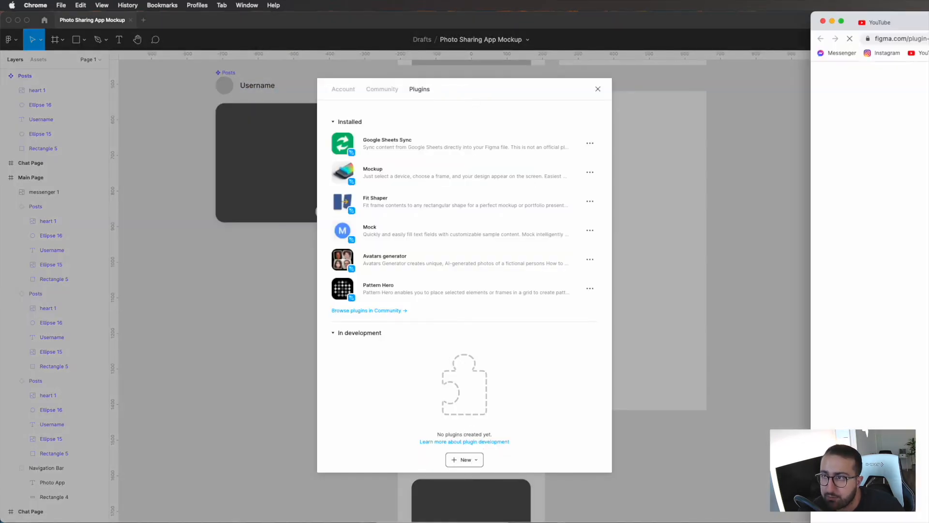
pyautogui.click(690, 144)
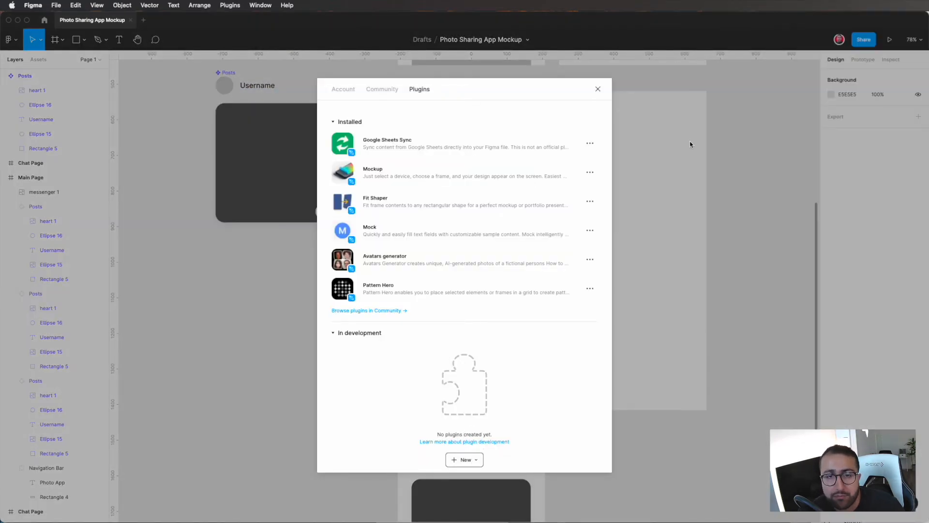
pyautogui.click(396, 311)
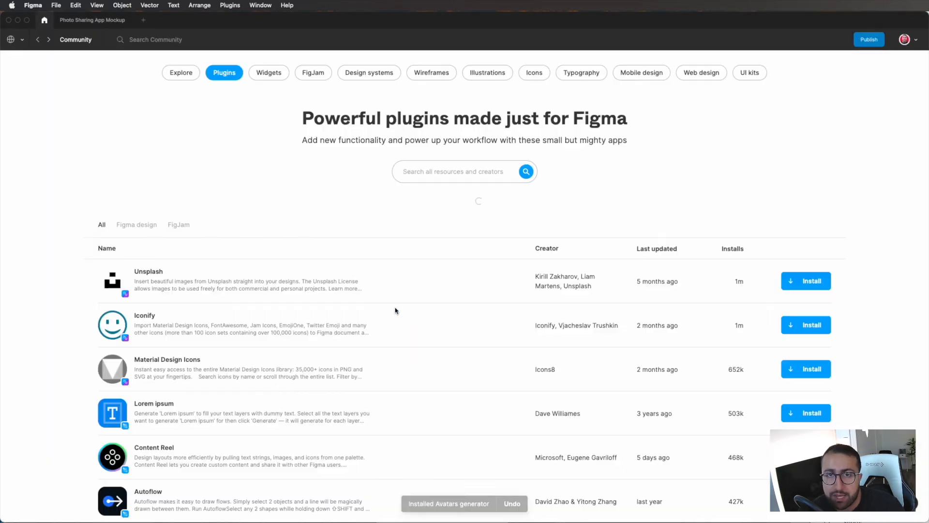
# Step: Search the Community for "unplash" and install the Unsplash plugin, returning to the Photo Sharing App Mockup file with the plugin settings closed
pyautogui.click(454, 172)
pyautogui.write('unplash')
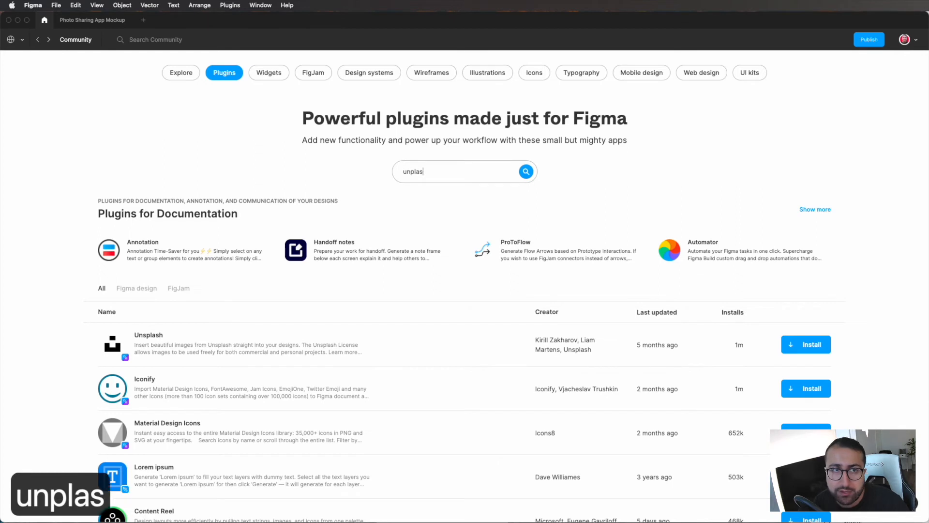
pyautogui.press('Return')
pyautogui.click(892, 152)
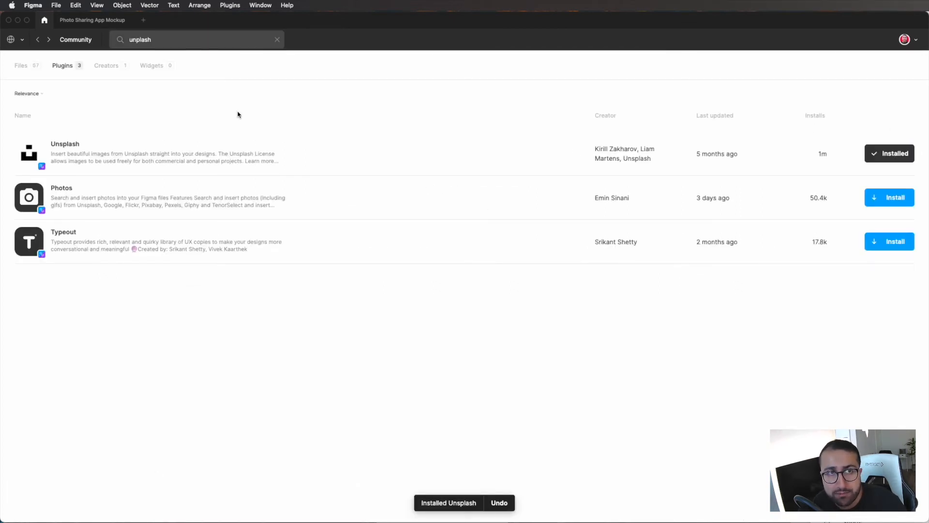
pyautogui.click(104, 24)
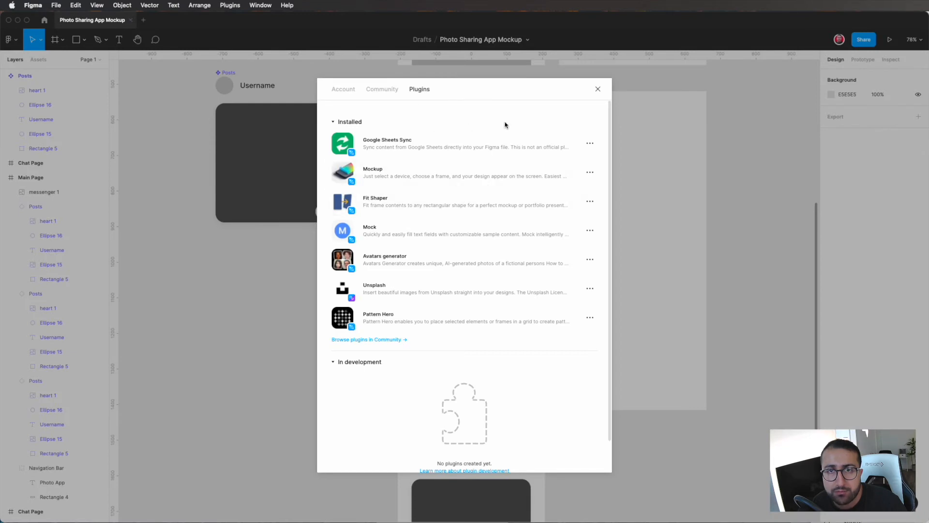
pyautogui.click(597, 90)
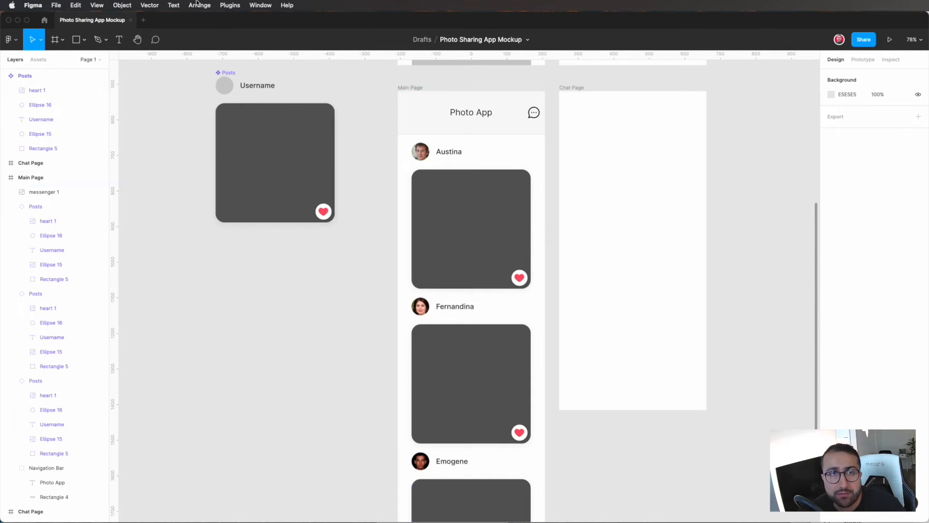
# Step: Run the Unsplash plugin and move its window clear of the Main Page frame
pyautogui.click(213, 5)
pyautogui.moveTo(230, 8)
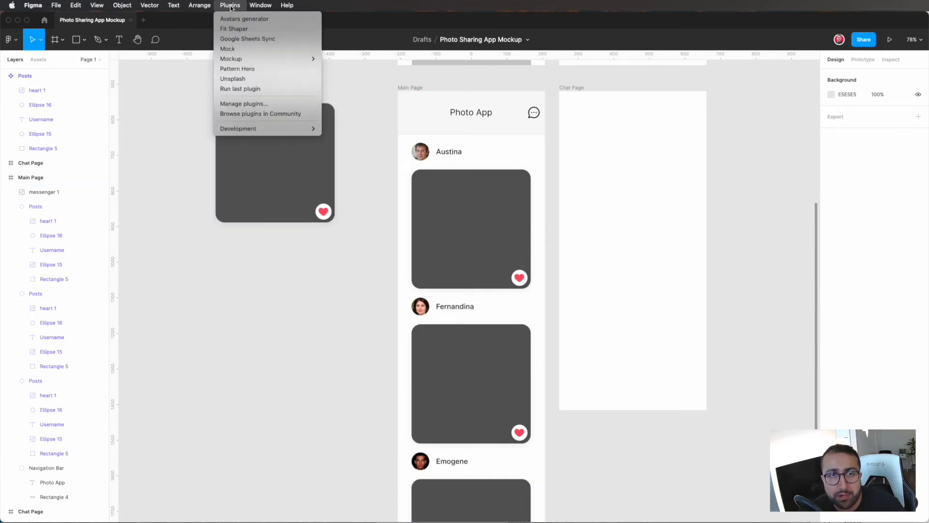
pyautogui.click(261, 79)
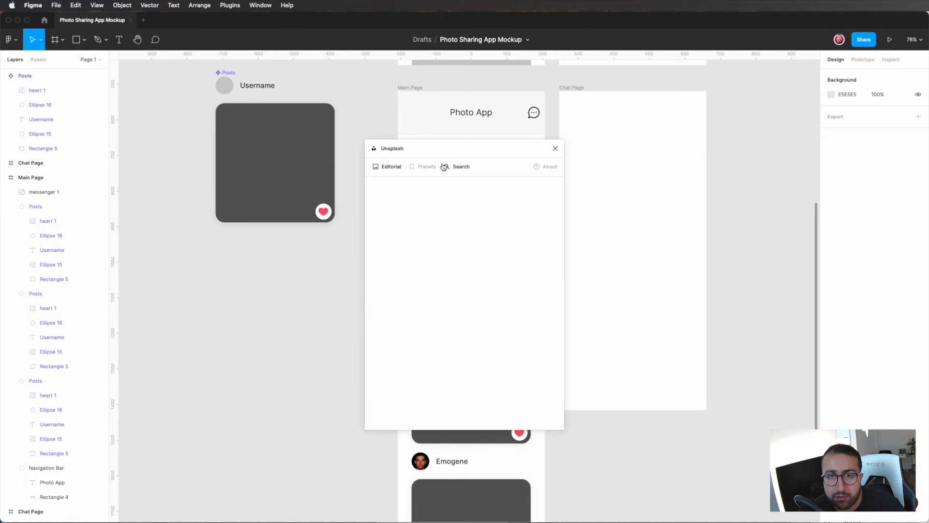
pyautogui.moveTo(484, 146); pyautogui.dragTo(281, 141)
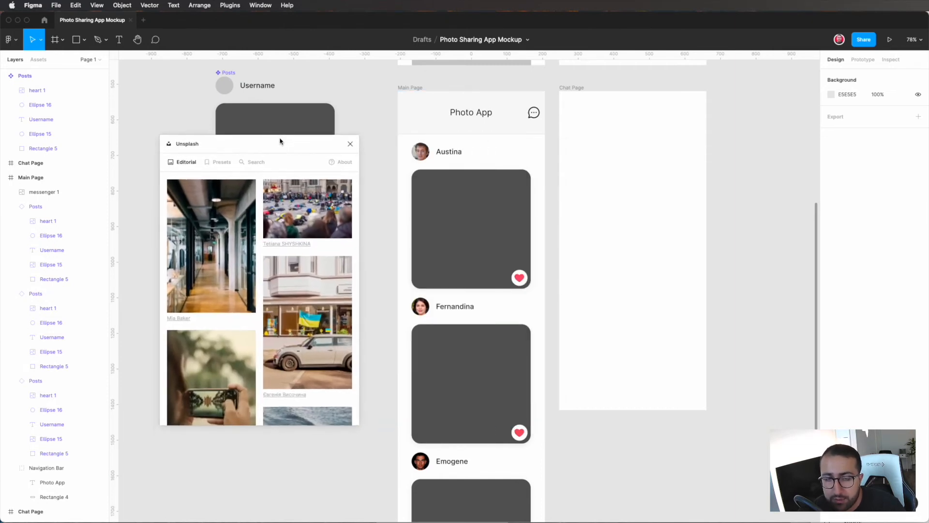
# Step: Fill the first Main Page post's image rectangle with the Unsplash Editorial photo of a person using a laptop
pyautogui.doubleClick(474, 230)
pyautogui.scroll(-3, 224, 219)
pyautogui.scroll(-2, 224, 219)
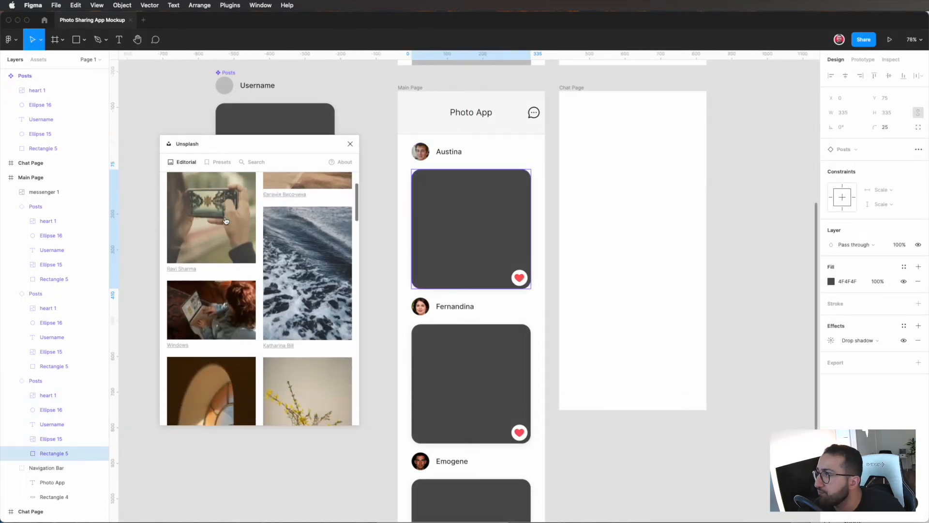
pyautogui.click(263, 309)
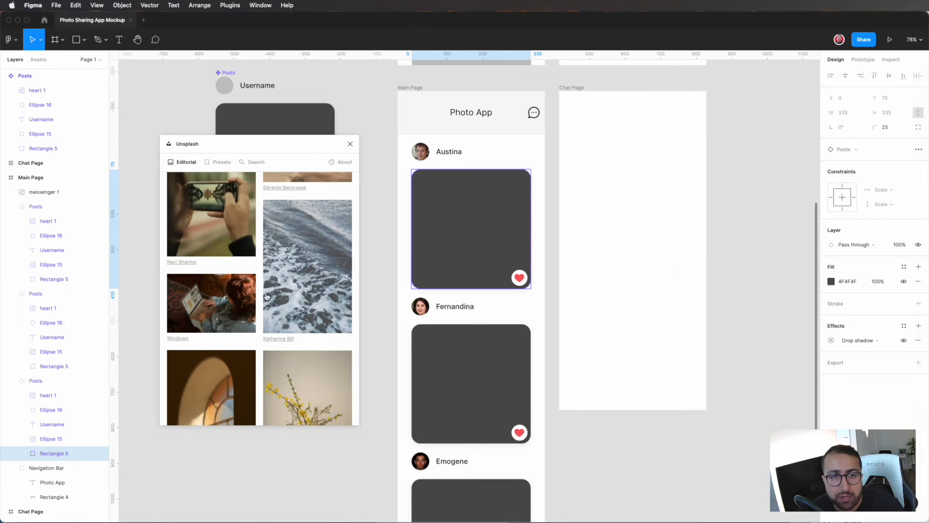
pyautogui.scroll(-2, 264, 311)
pyautogui.click(225, 216)
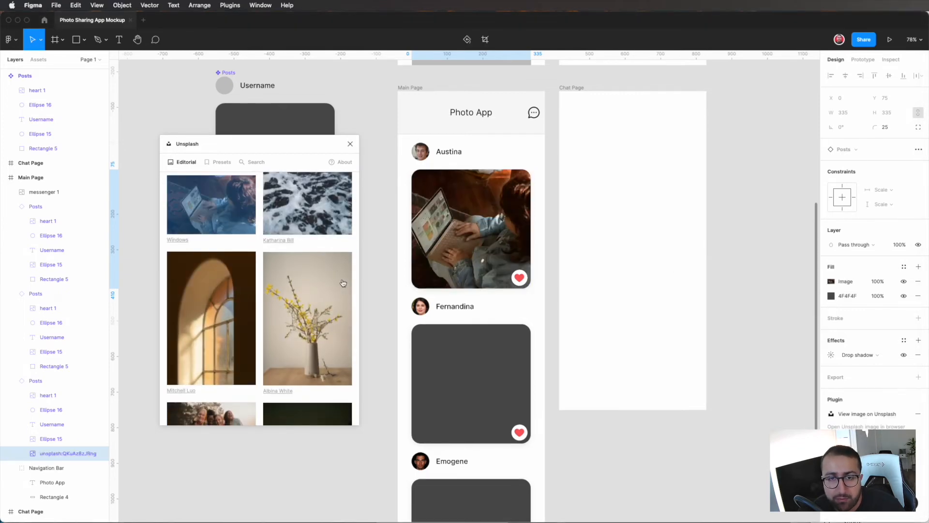
# Step: Fill the second post's image rectangle with the Unsplash photo of four smiling women standing together
pyautogui.click(466, 382)
pyautogui.click(467, 381)
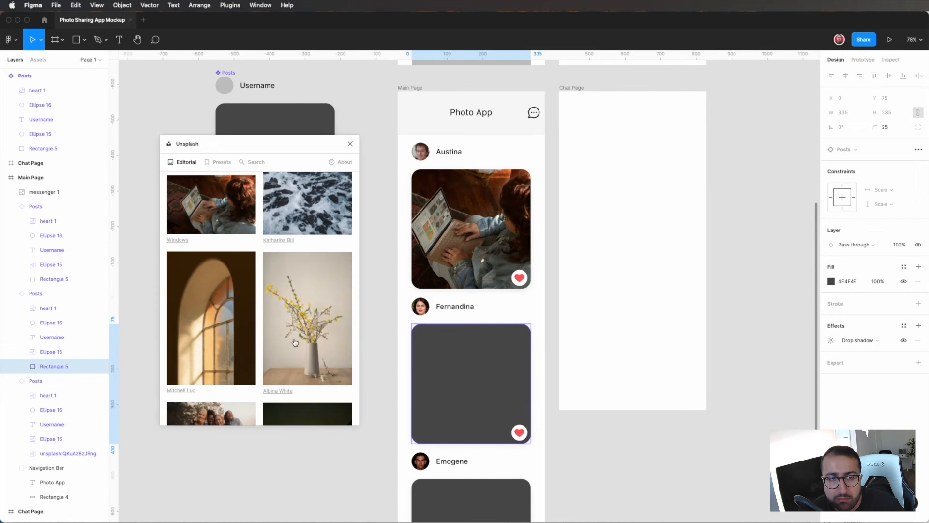
pyautogui.scroll(-3, 305, 307)
pyautogui.scroll(-1, 305, 307)
pyautogui.click(212, 248)
# Step: Fill the third post's image rectangle with the Unsplash photo of a person holding neon light tubes, and close the plugin
pyautogui.scroll(-3, 436, 338)
pyautogui.click(512, 423)
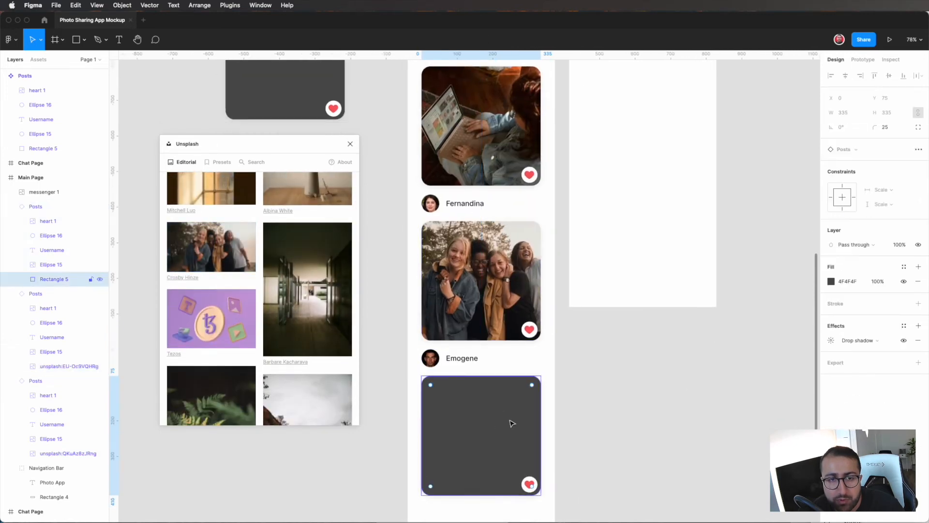
pyautogui.scroll(-5, 284, 303)
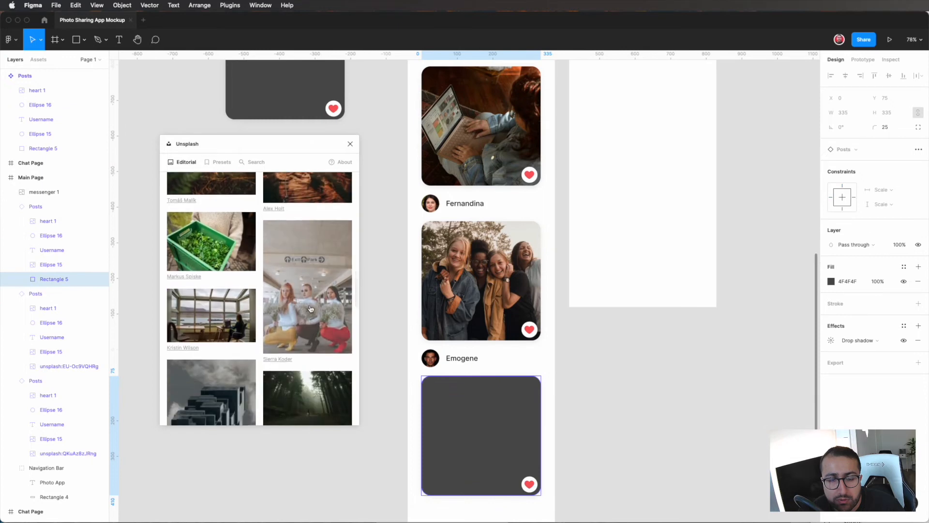
pyautogui.scroll(-5, 284, 303)
pyautogui.scroll(-3, 223, 341)
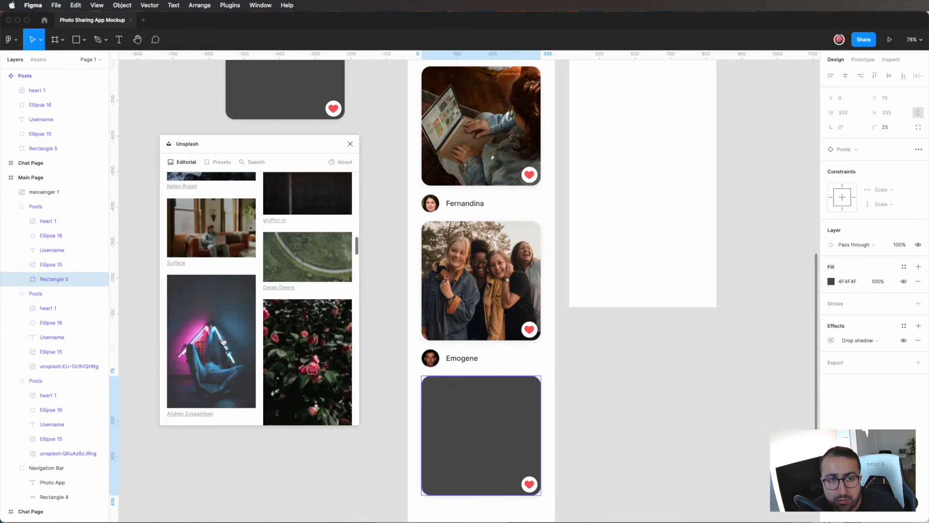
pyautogui.scroll(-3, 223, 340)
pyautogui.moveTo(213, 254); pyautogui.dragTo(614, 406)
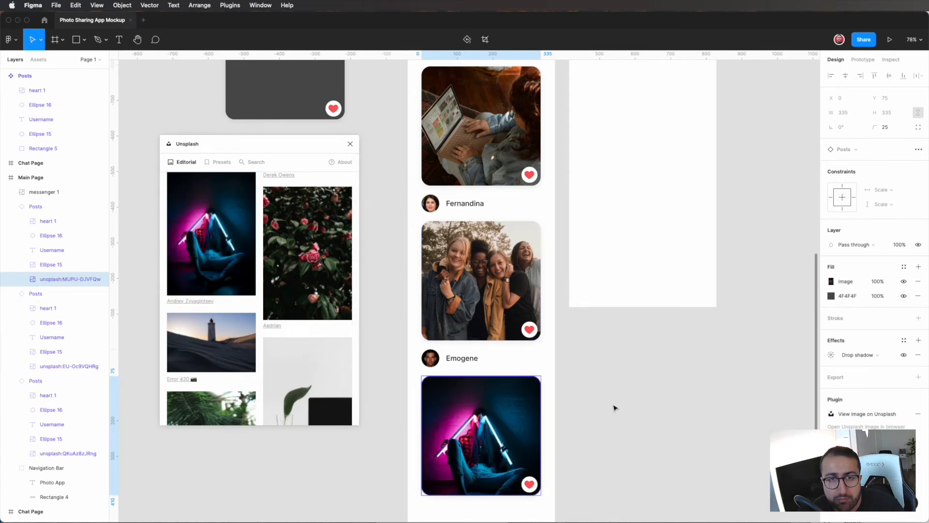
pyautogui.click(349, 144)
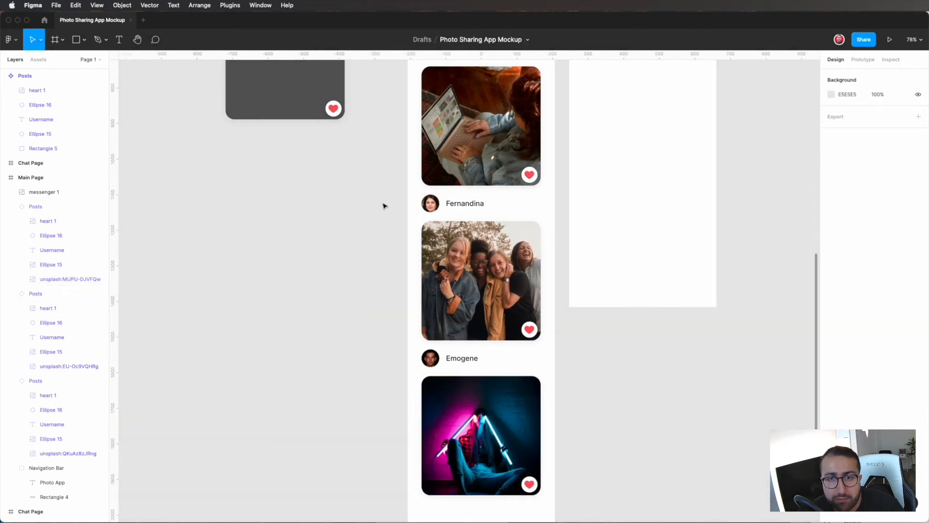
# Step: Present the Main Page frame as a prototype, scroll through its posts to check them, and return to the design file
pyautogui.scroll(2, 396, 251)
pyautogui.scroll(-5, 396, 251)
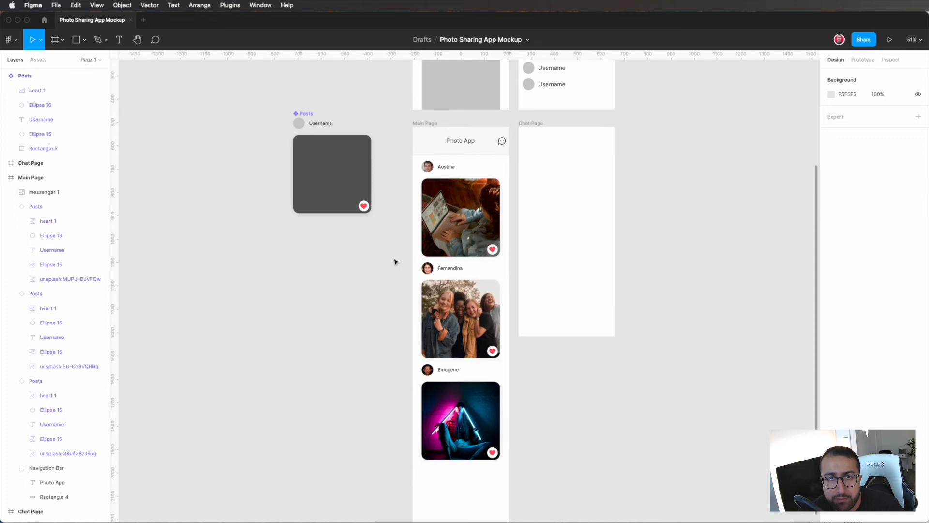
pyautogui.scroll(3, 396, 262)
pyautogui.click(397, 109)
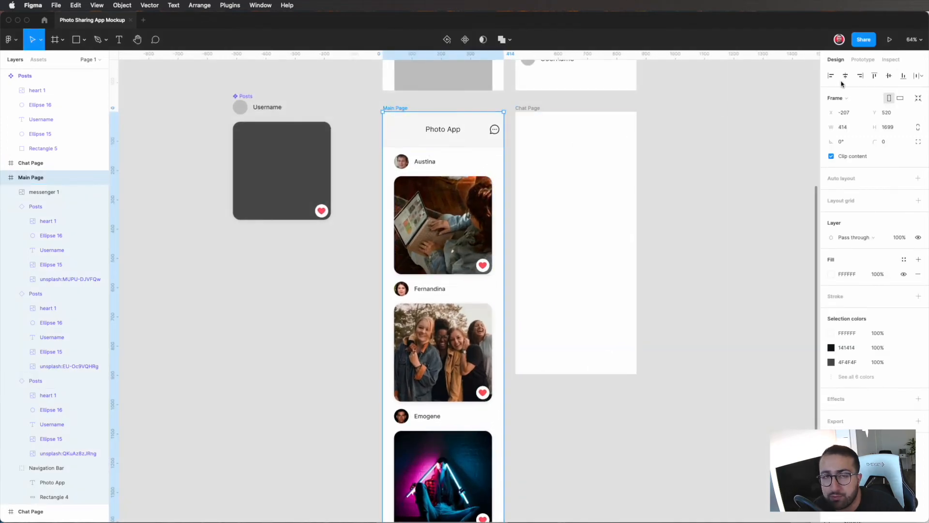
pyautogui.click(894, 42)
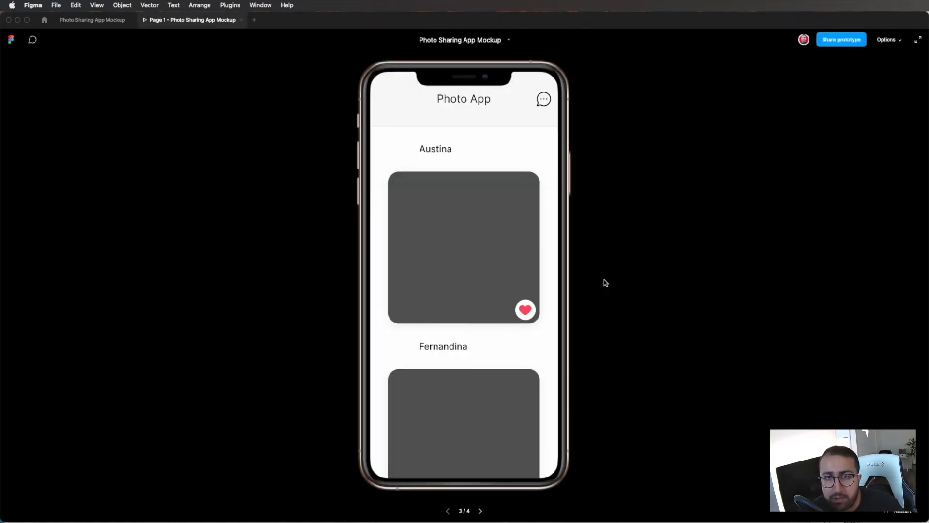
pyautogui.moveTo(482, 360); pyautogui.dragTo(451, 412)
pyautogui.moveTo(460, 188); pyautogui.dragTo(446, 273)
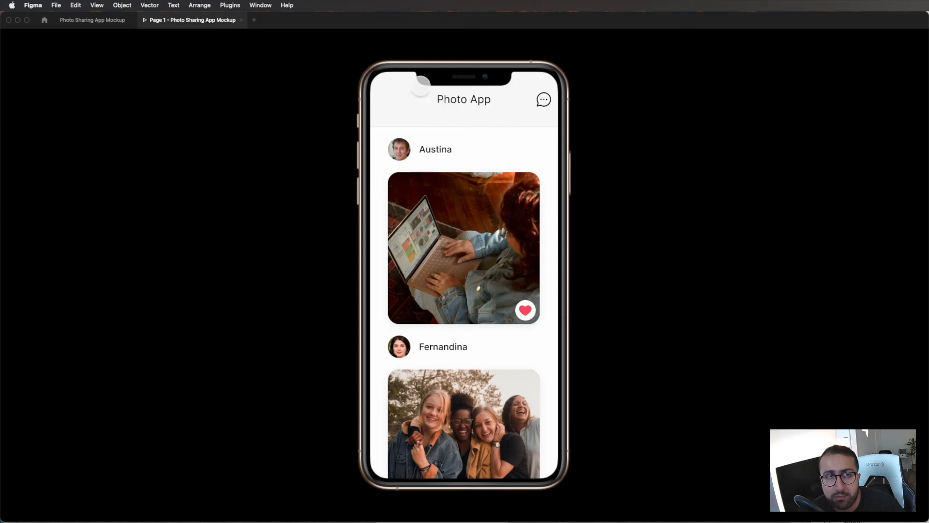
pyautogui.click(110, 21)
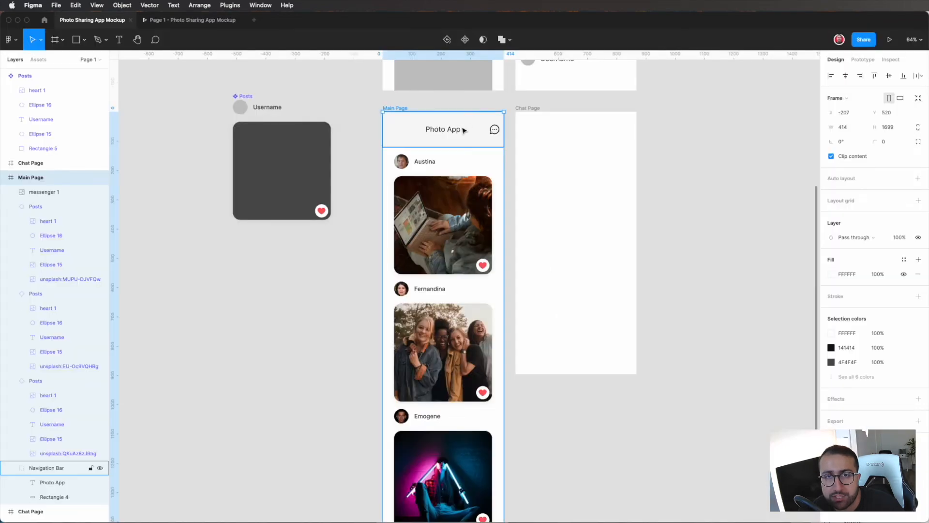
# Step: Move the Photo App title and the messenger icon in the Main Page header down together by 10 px
pyautogui.click(463, 130)
pyautogui.doubleClick(452, 129)
pyautogui.keyDown('shift'); pyautogui.click(494, 129); pyautogui.keyUp('shift')
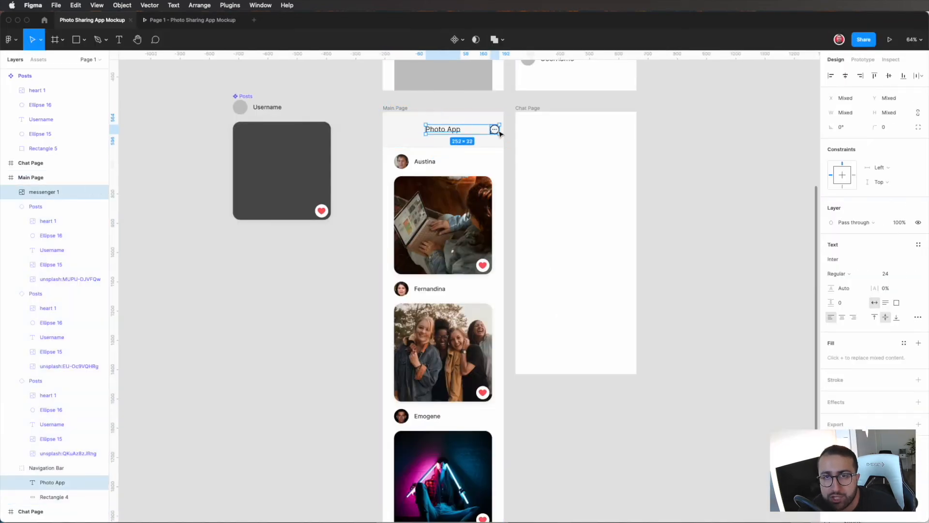
pyautogui.hotkey('shift', 'Down')
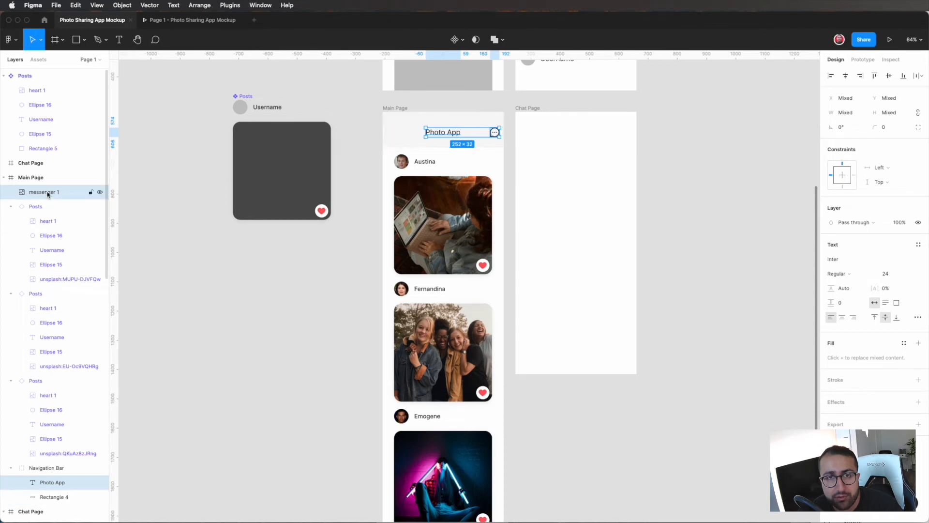
# Step: Move the messenger 1 icon layer into the Main Page's Navigation Bar group
pyautogui.click(392, 128)
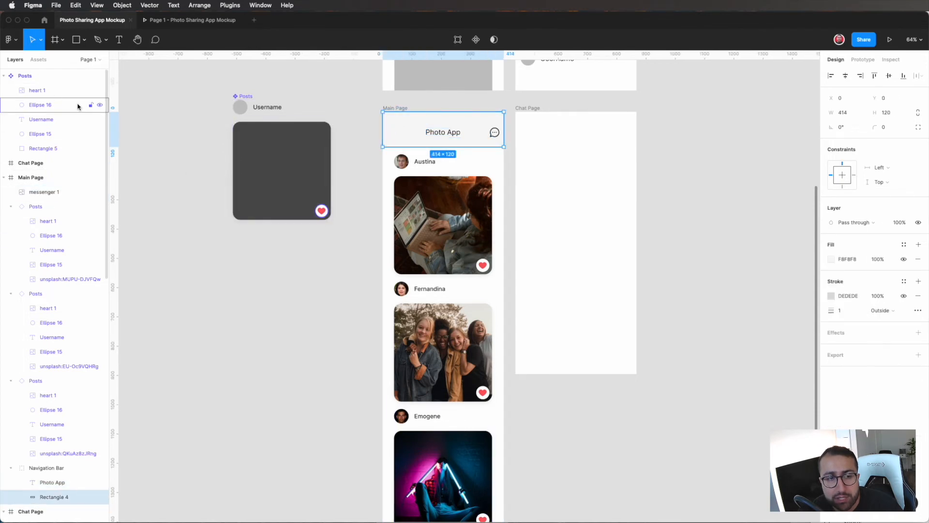
pyautogui.scroll(-1, 48, 483)
pyautogui.scroll(-1, 48, 482)
pyautogui.click(47, 444)
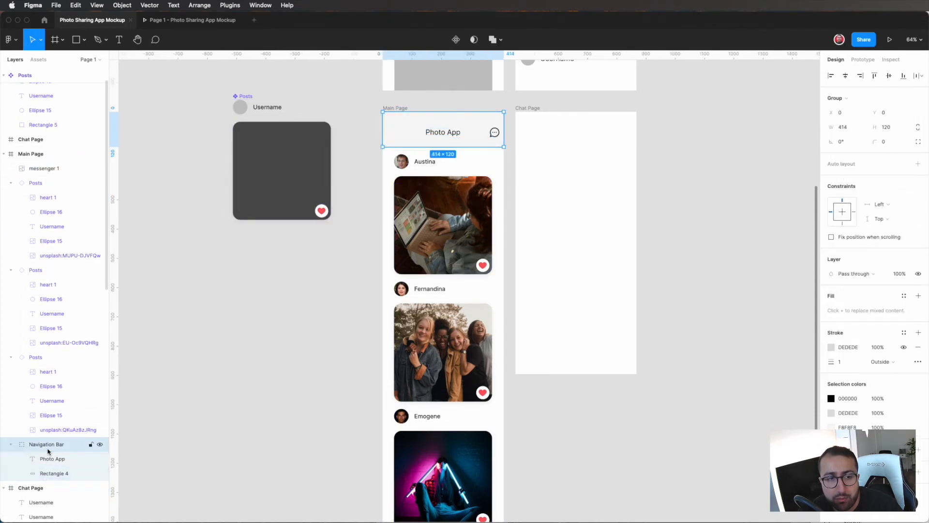
pyautogui.scroll(-2, 47, 458)
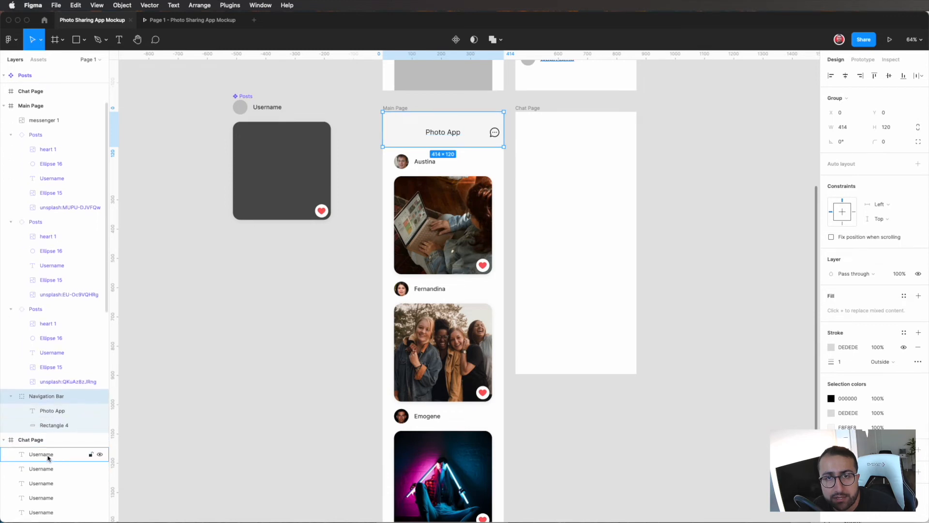
pyautogui.click(493, 136)
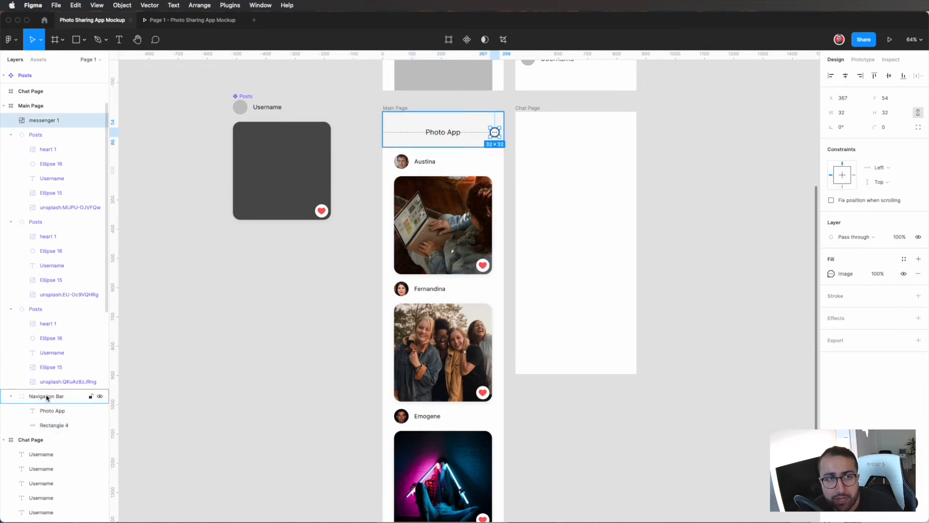
pyautogui.moveTo(40, 120); pyautogui.dragTo(57, 395)
pyautogui.click(500, 152)
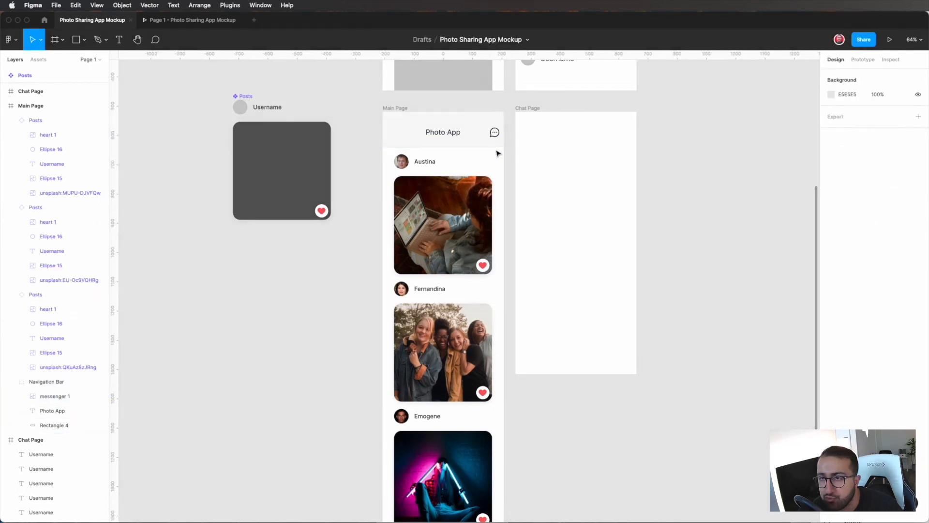
# Step: Fix the Main Page's Navigation Bar group in position when scrolling
pyautogui.click(475, 143)
pyautogui.click(863, 62)
pyautogui.click(837, 61)
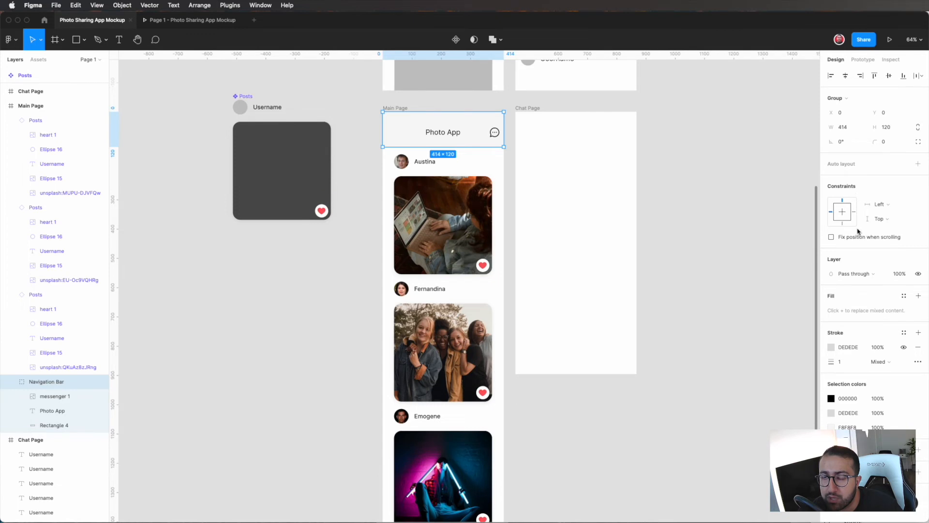
pyautogui.click(832, 237)
# Step: Scroll through the posts in the prototype presentation to check the fixed navigation bar, and return to the design file
pyautogui.click(889, 39)
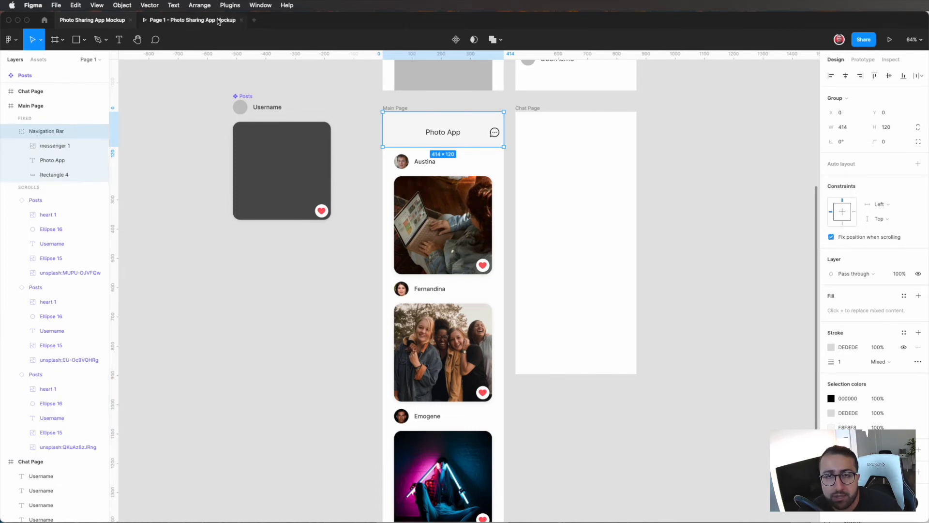
pyautogui.scroll(-10, 513, 249)
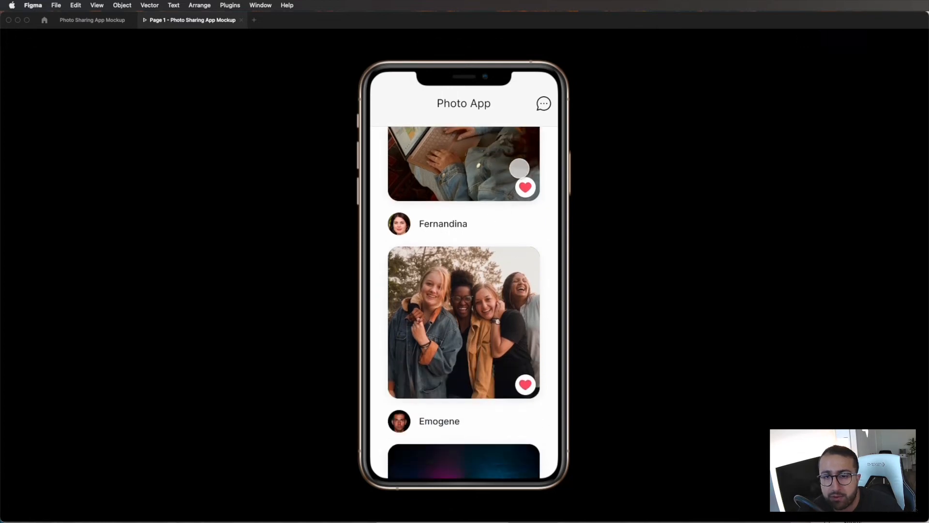
pyautogui.scroll(8, 471, 237)
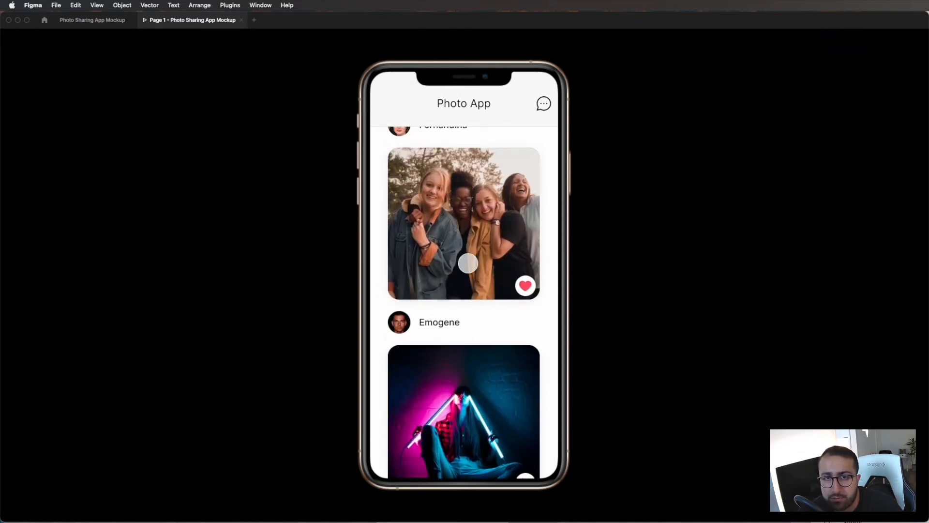
pyautogui.scroll(-8, 464, 252)
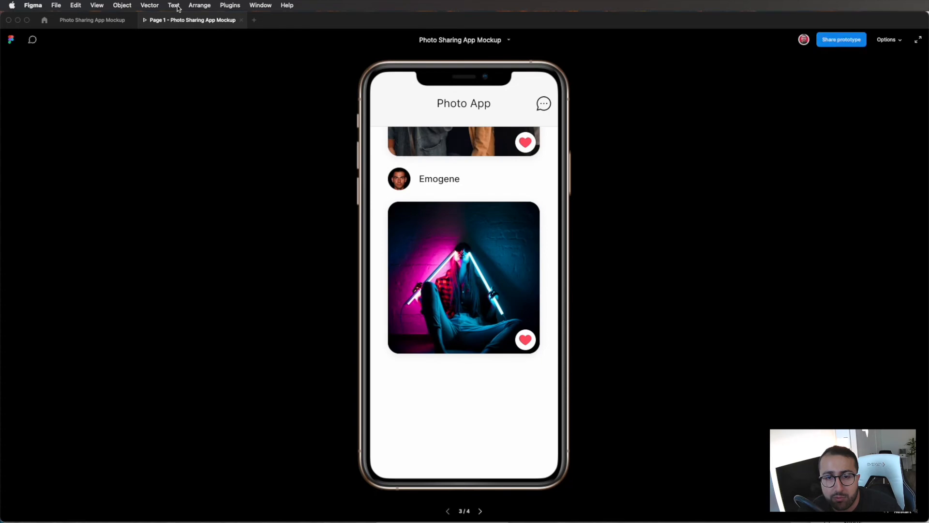
pyautogui.click(107, 19)
# Step: Shorten the Main Page frame to a height of about 1473 px, trimming the empty space below the third post
pyautogui.scroll(-5, 385, 417)
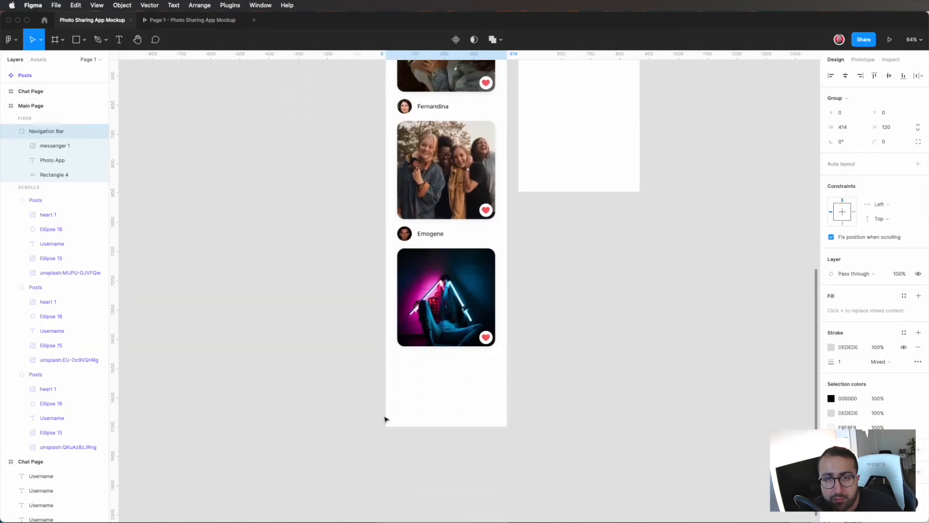
pyautogui.click(412, 409)
pyautogui.click(415, 119)
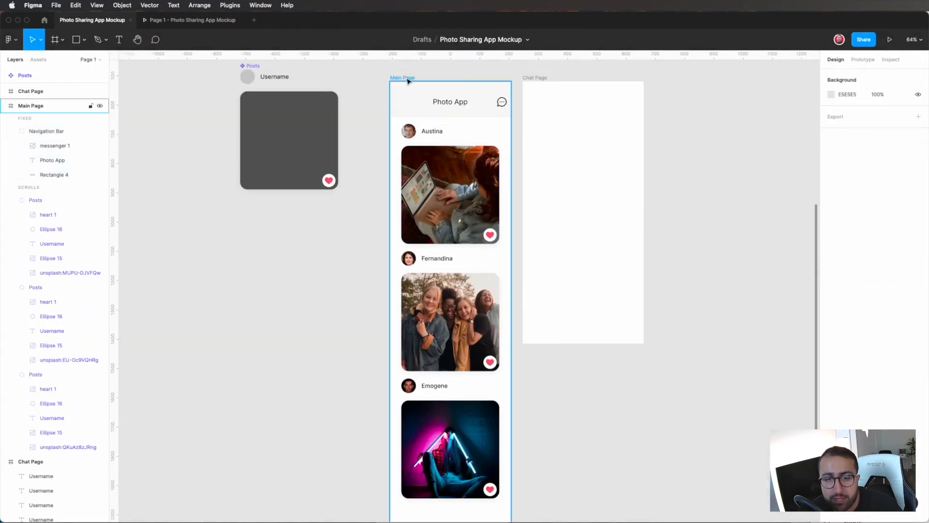
pyautogui.scroll(-5, 450, 435)
pyautogui.moveTo(451, 470); pyautogui.dragTo(451, 403)
pyautogui.click(575, 385)
pyautogui.scroll(3, 576, 385)
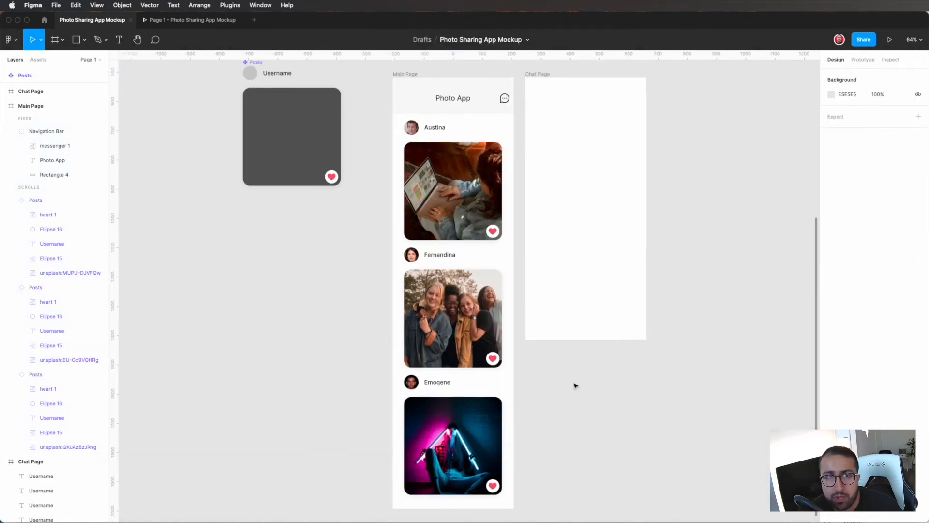
# Step: Check the shortened Main Page by scrolling through it in the prototype presentation, and return to the design file
pyautogui.click(219, 23)
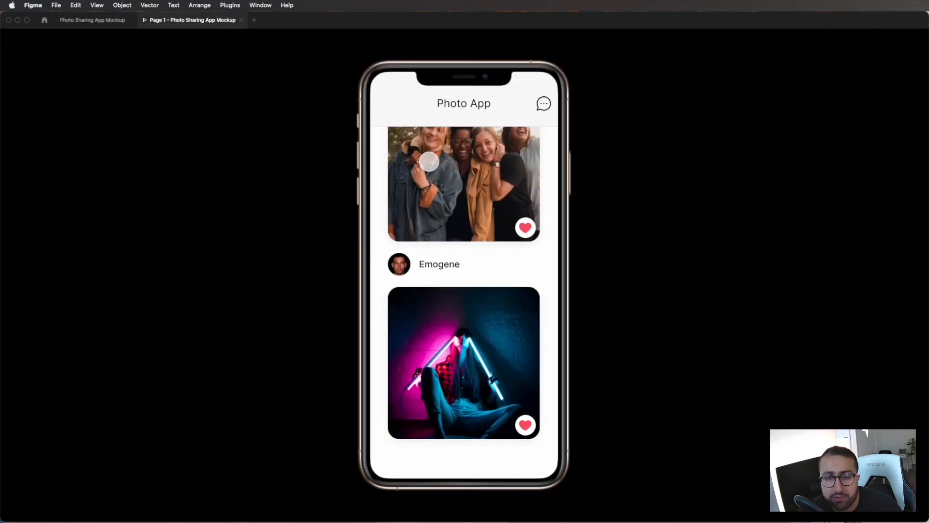
pyautogui.scroll(5, 405, 261)
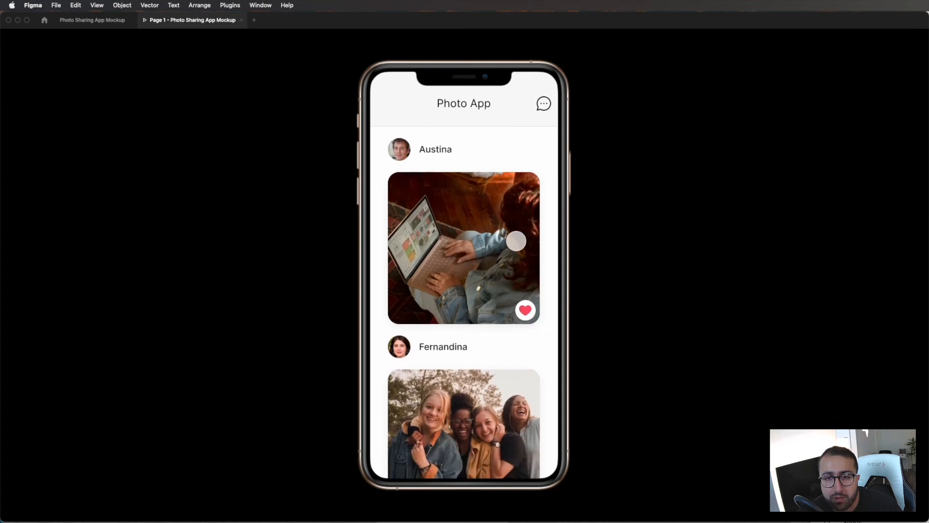
pyautogui.scroll(-3, 479, 316)
pyautogui.scroll(3, 481, 267)
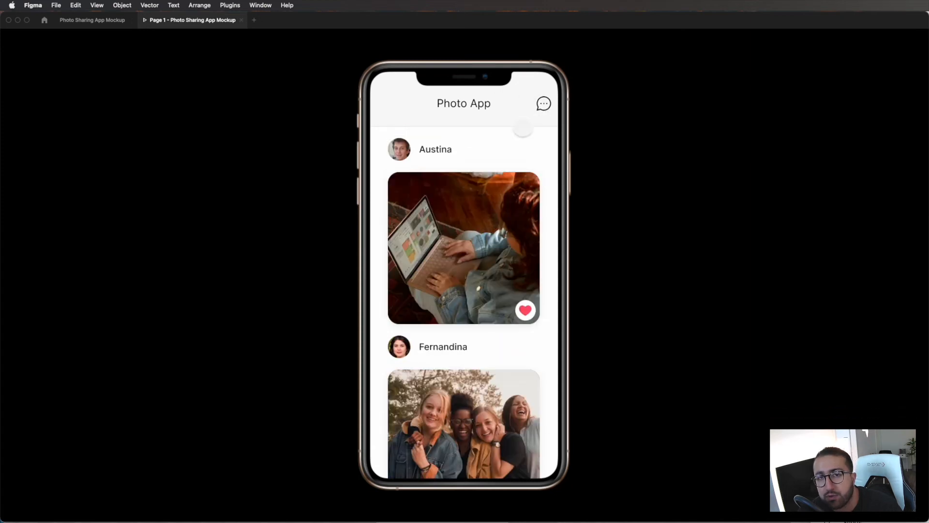
pyautogui.moveTo(455, 278); pyautogui.dragTo(460, 414)
pyautogui.moveTo(498, 456); pyautogui.dragTo(438, 490)
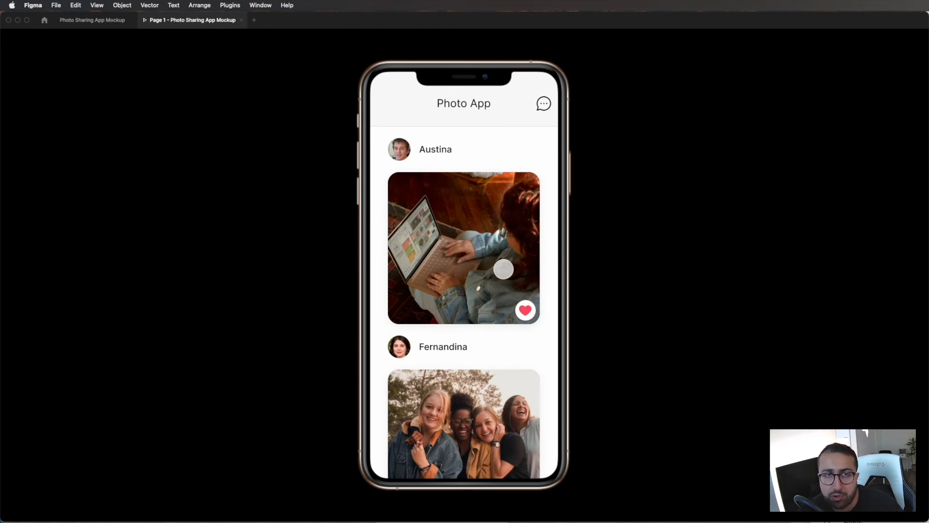
pyautogui.click(92, 20)
# Step: Try widening the Main Page frame to about 495 px to test how its contents respond, and undo the resize
pyautogui.scroll(1, 485, 274)
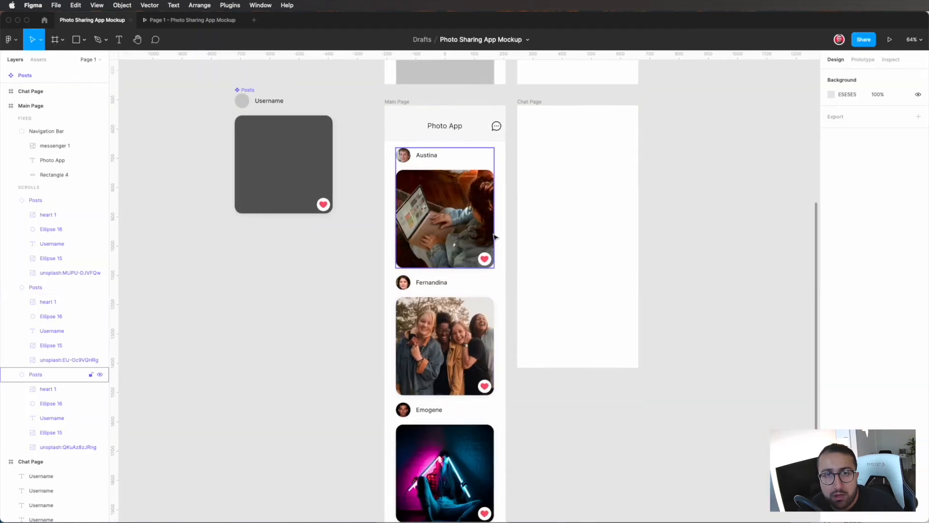
pyautogui.click(449, 126)
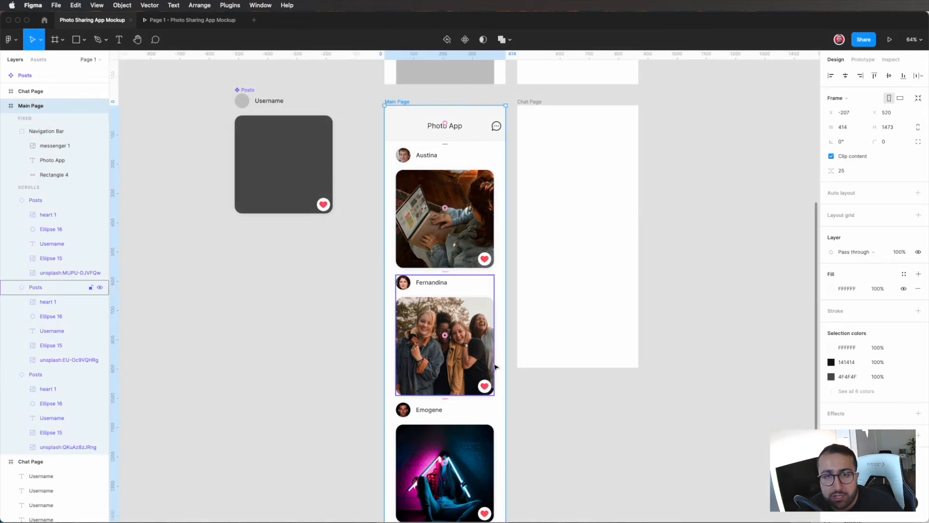
pyautogui.moveTo(504, 356); pyautogui.dragTo(529, 353)
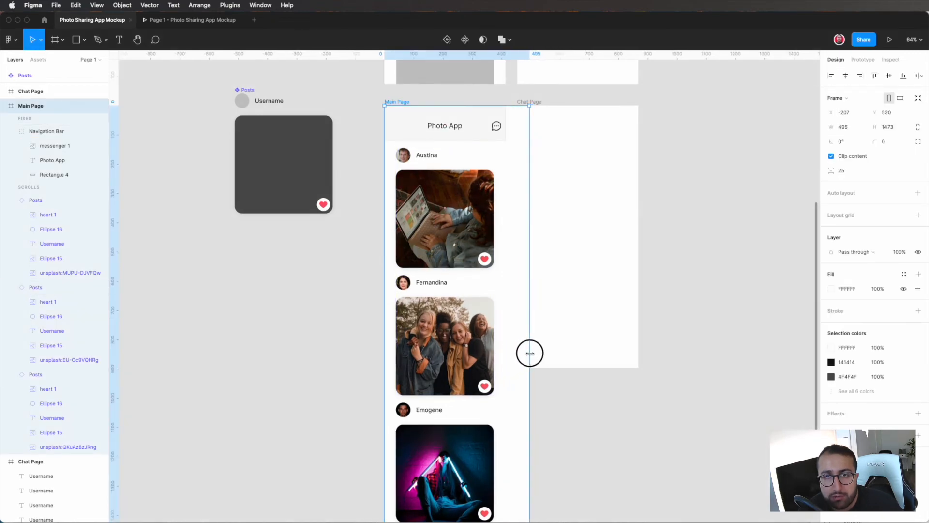
pyautogui.press('super+z')
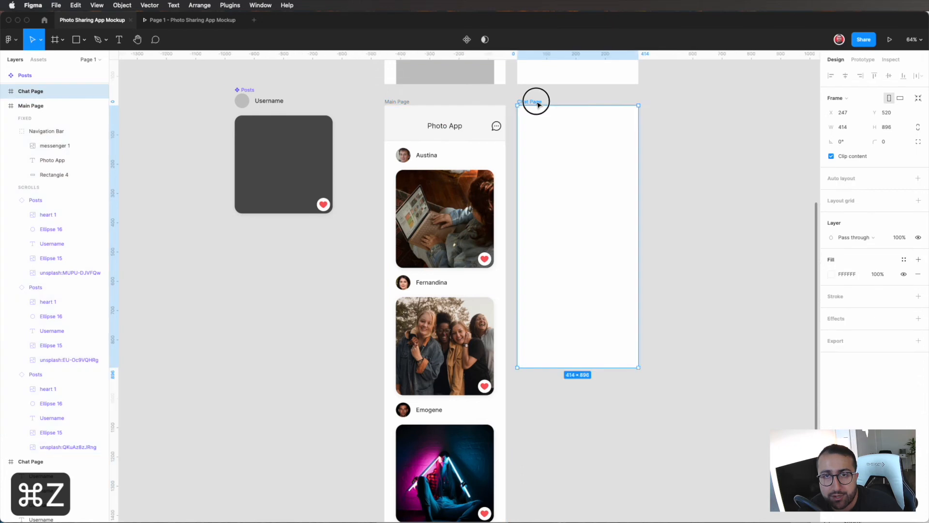
# Step: Move the Chat Page frame farther from Main Page, and constrain the header's background rectangle horizontally to Left and right
pyautogui.moveTo(535, 99); pyautogui.dragTo(583, 103)
pyautogui.click(472, 130)
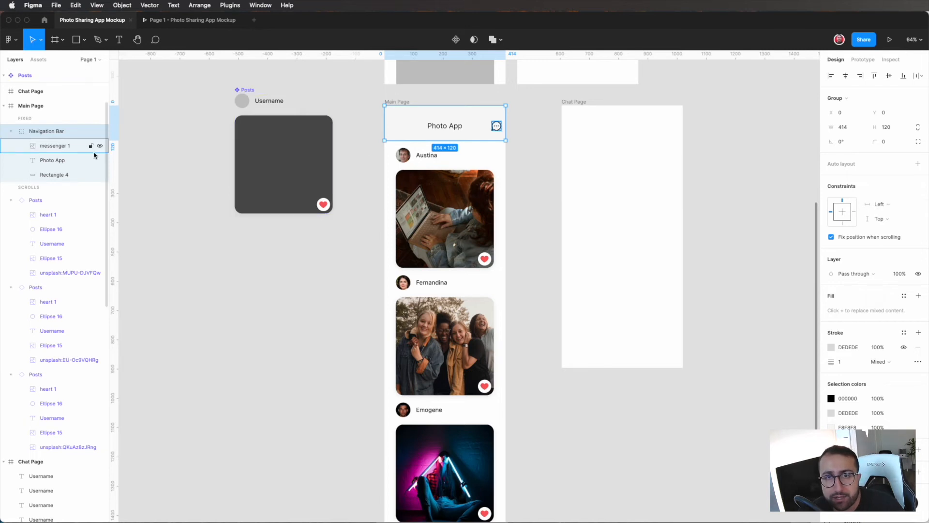
pyautogui.click(60, 176)
pyautogui.keyDown('shift'); pyautogui.click(853, 174); pyautogui.keyUp('shift')
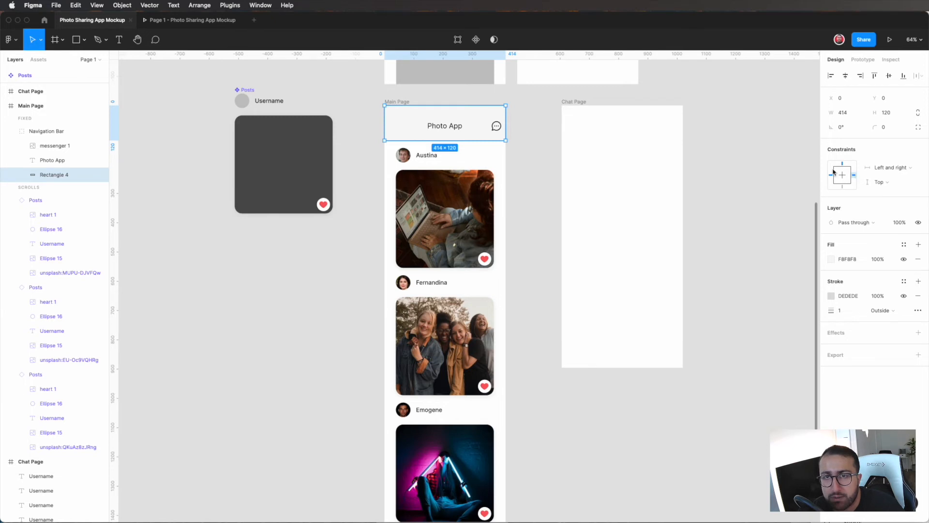
# Step: Set the Photo App title's horizontal constraint to Center, test it by widening the Main Page frame, and undo that resize
pyautogui.click(445, 125)
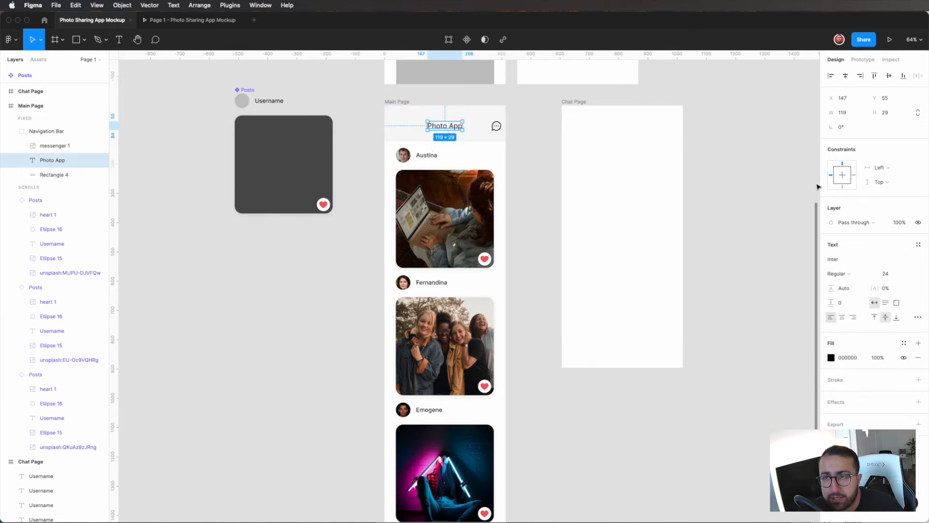
pyautogui.click(841, 175)
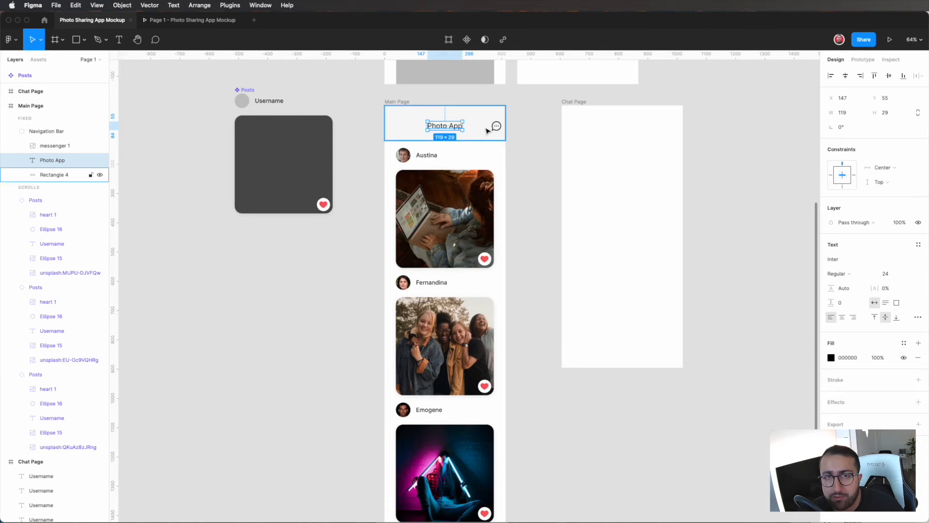
pyautogui.click(397, 101)
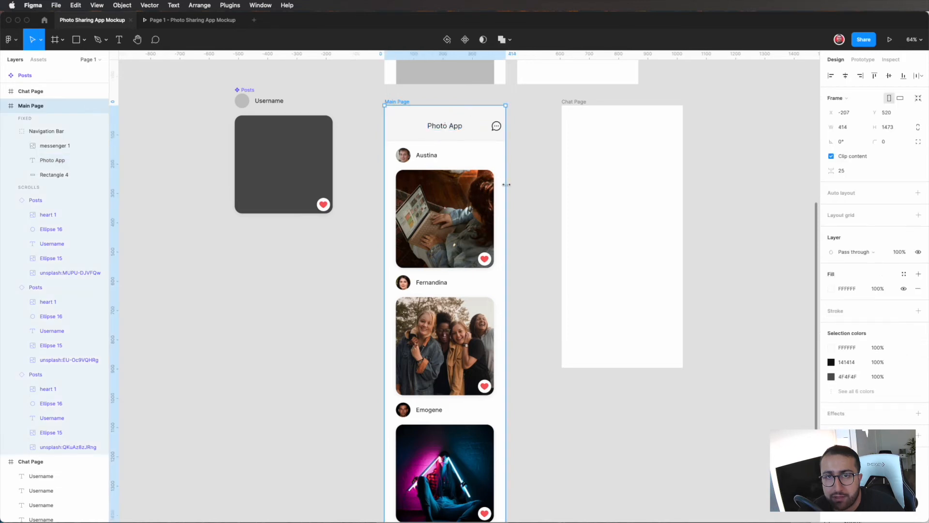
pyautogui.moveTo(504, 185); pyautogui.dragTo(529, 181)
pyautogui.press('super+z')
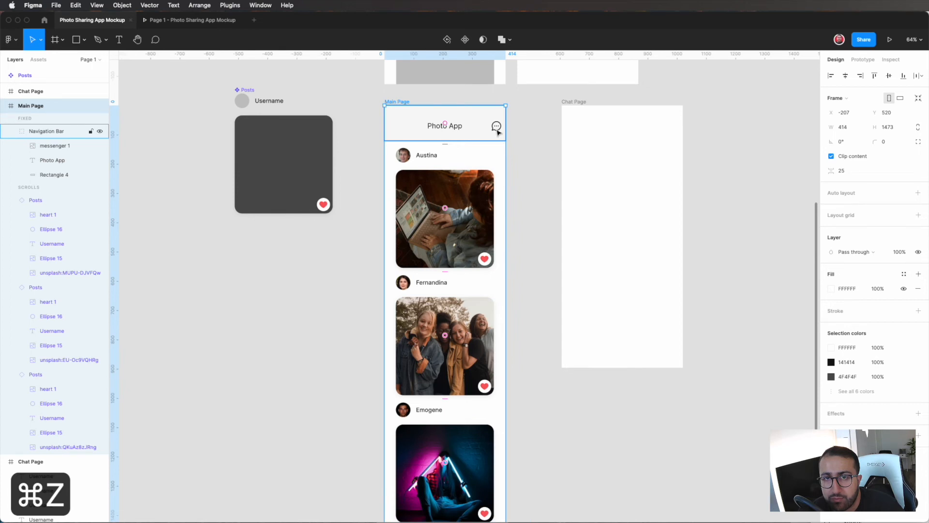
# Step: Set the messenger icon's horizontal constraint to Right, test it by widening the Main Page frame, and undo that resize
pyautogui.doubleClick(495, 129)
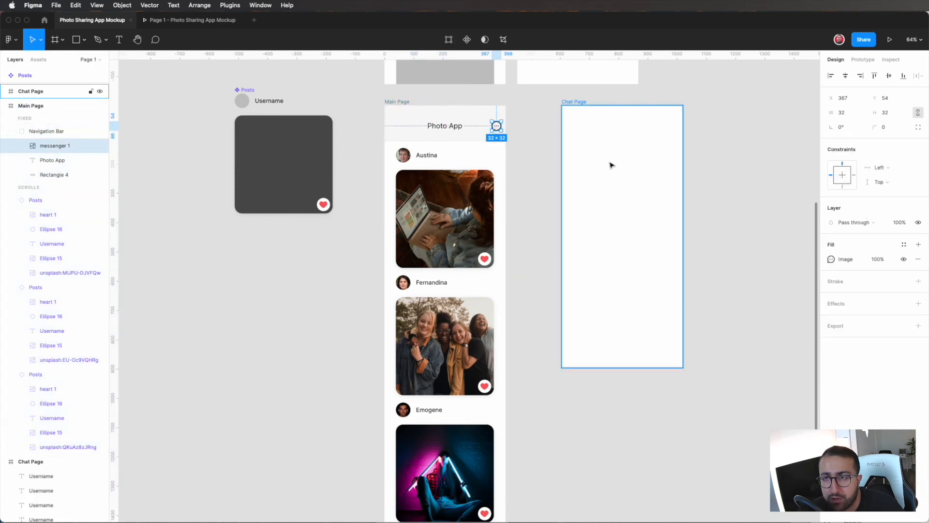
pyautogui.click(854, 175)
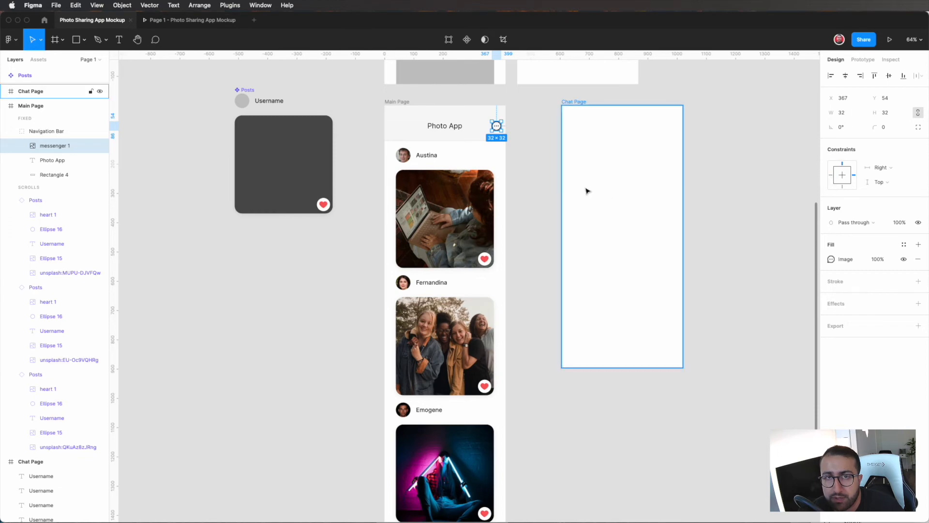
pyautogui.click(516, 154)
pyautogui.click(398, 102)
pyautogui.moveTo(506, 191); pyautogui.dragTo(529, 187)
pyautogui.press('super+z')
# Step: Set both the horizontal and vertical constraints of the first post on Main Page to Center
pyautogui.click(468, 196)
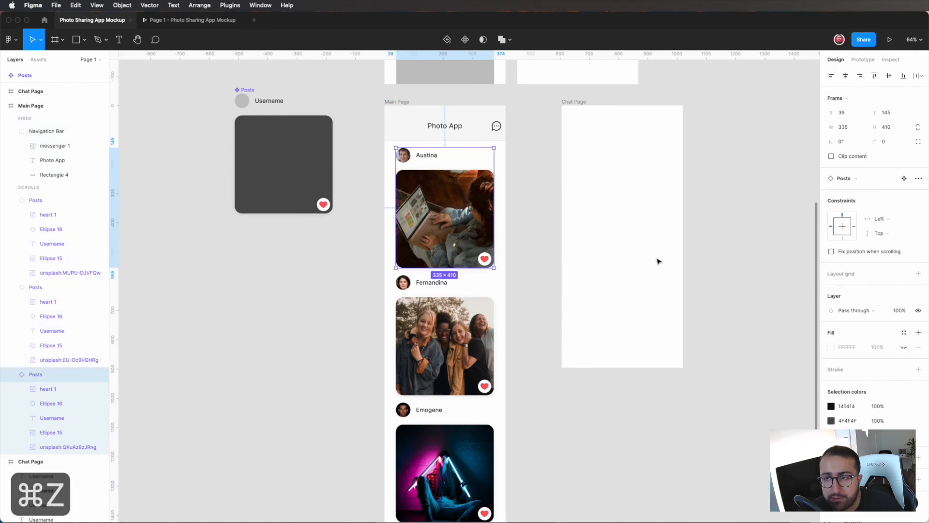
pyautogui.click(841, 232)
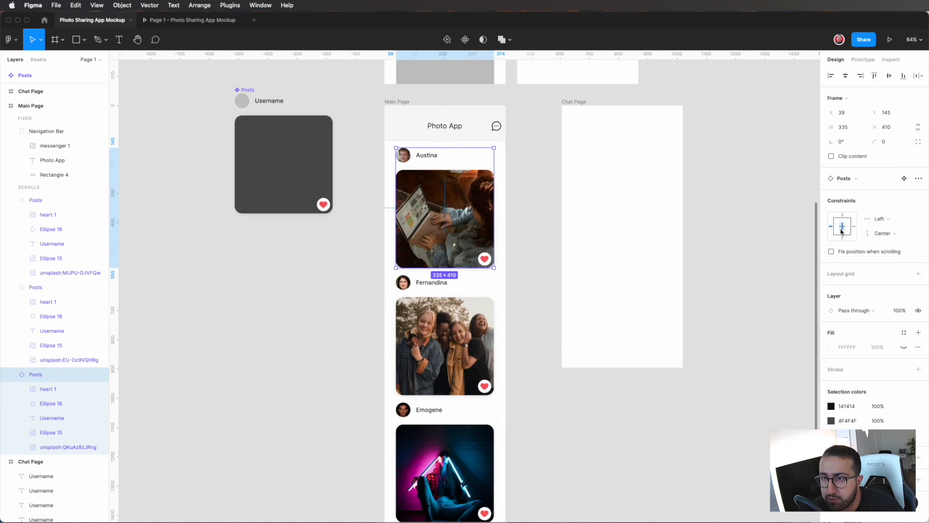
pyautogui.click(885, 233)
pyautogui.click(886, 237)
pyautogui.click(885, 234)
pyautogui.click(885, 237)
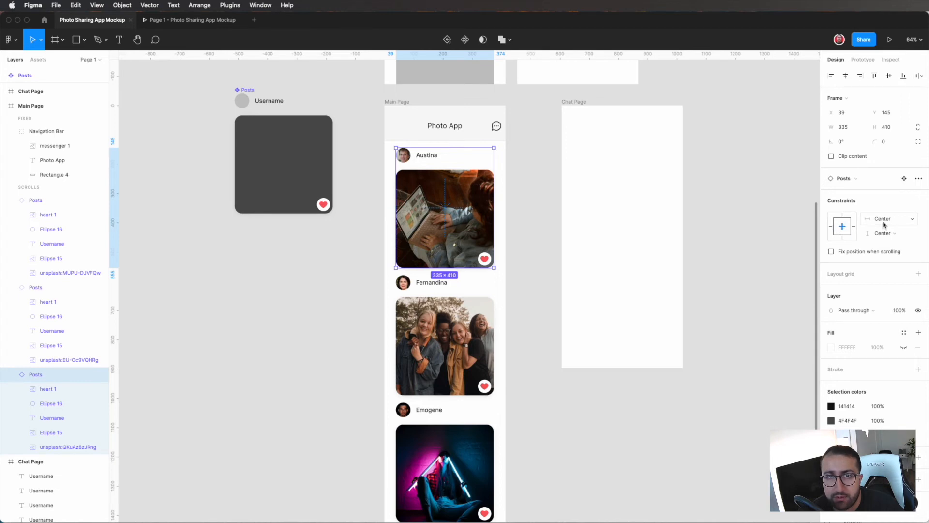
# Step: Widen the Main Page frame to about 528 px to test the first post's centering, and undo the resize
pyautogui.click(537, 139)
pyautogui.click(399, 101)
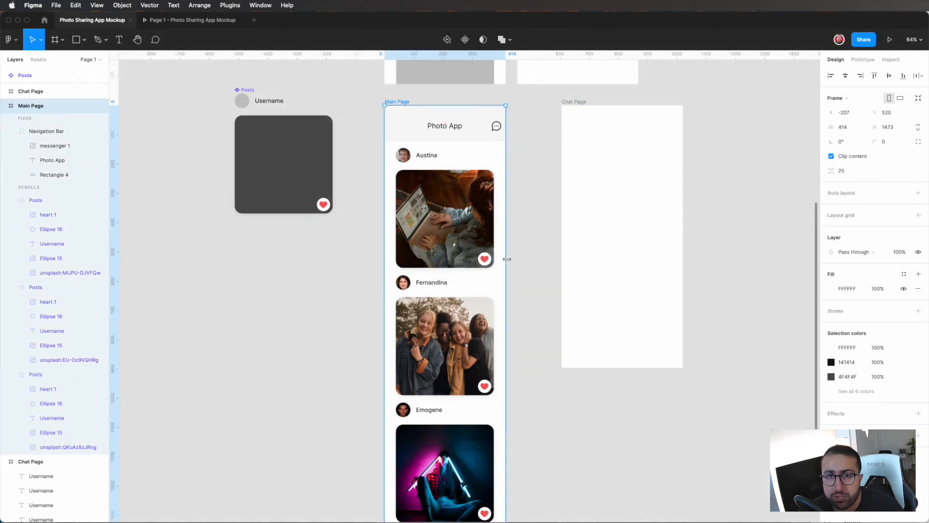
pyautogui.moveTo(508, 259); pyautogui.dragTo(538, 258)
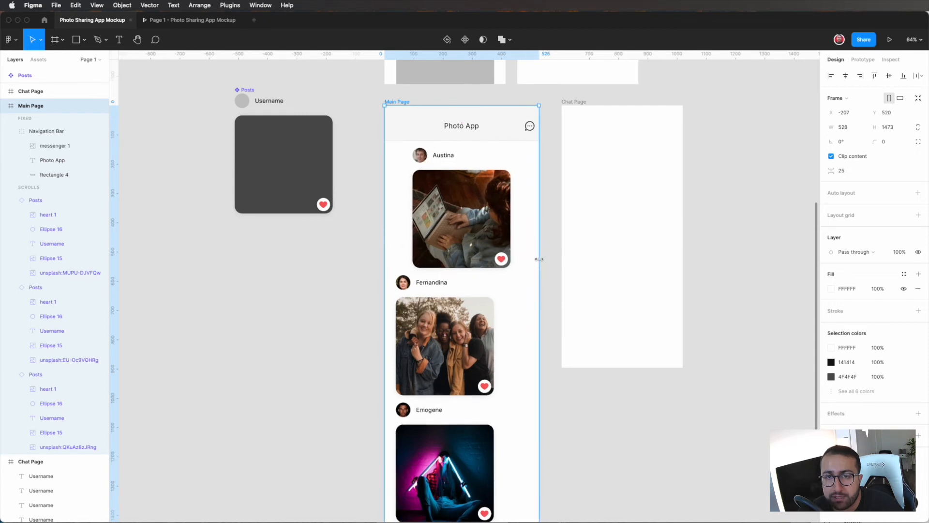
pyautogui.scroll(-2, 455, 225)
pyautogui.hscroll(-2, 455, 225)
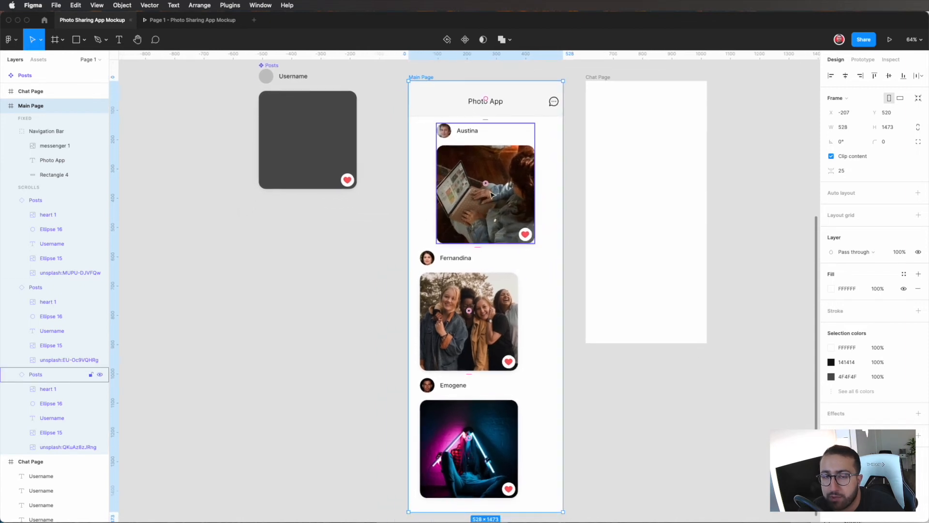
pyautogui.scroll(-3, 470, 230)
# Step: Set the horizontal and vertical constraints of the second and third posts on Main Page to Center
pyautogui.click(465, 239)
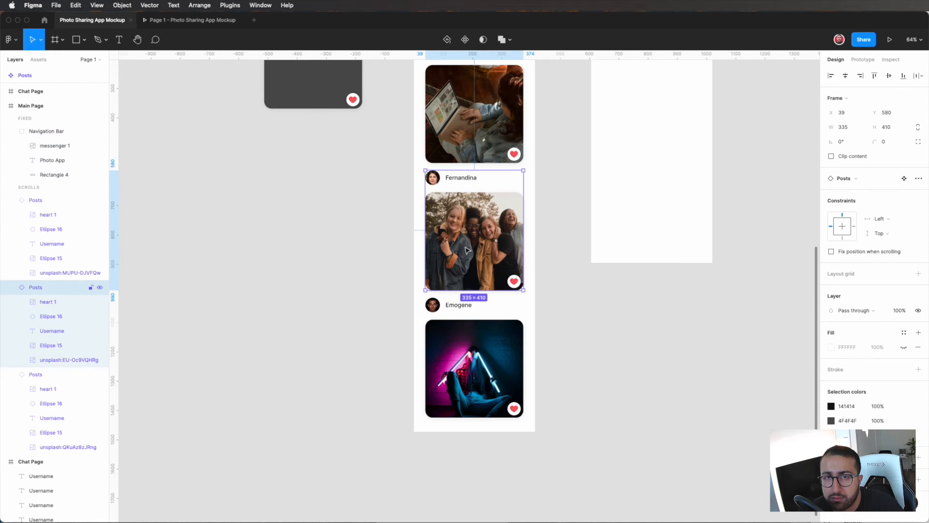
pyautogui.scroll(3, 466, 250)
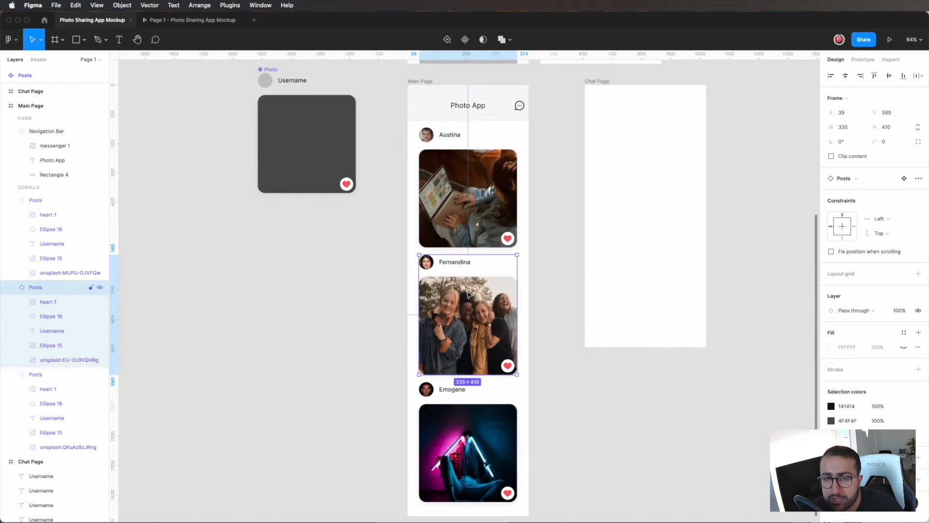
pyautogui.scroll(-2, 479, 315)
pyautogui.keyDown('shift'); pyautogui.click(480, 365); pyautogui.keyUp('shift')
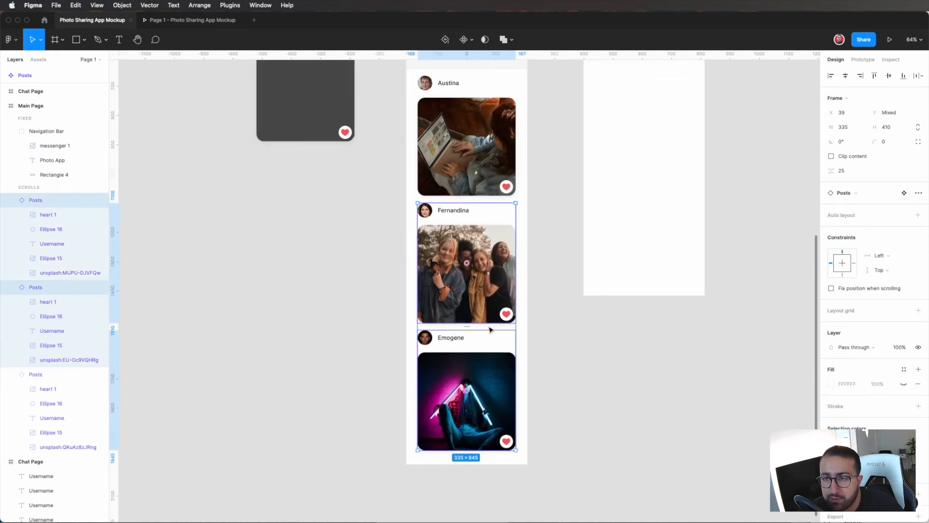
pyautogui.click(843, 263)
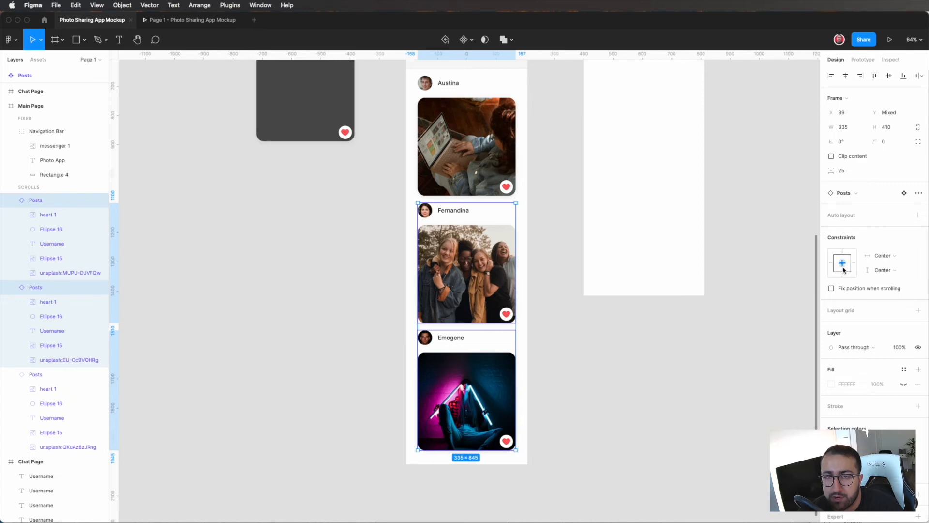
pyautogui.click(596, 395)
pyautogui.scroll(1, 596, 396)
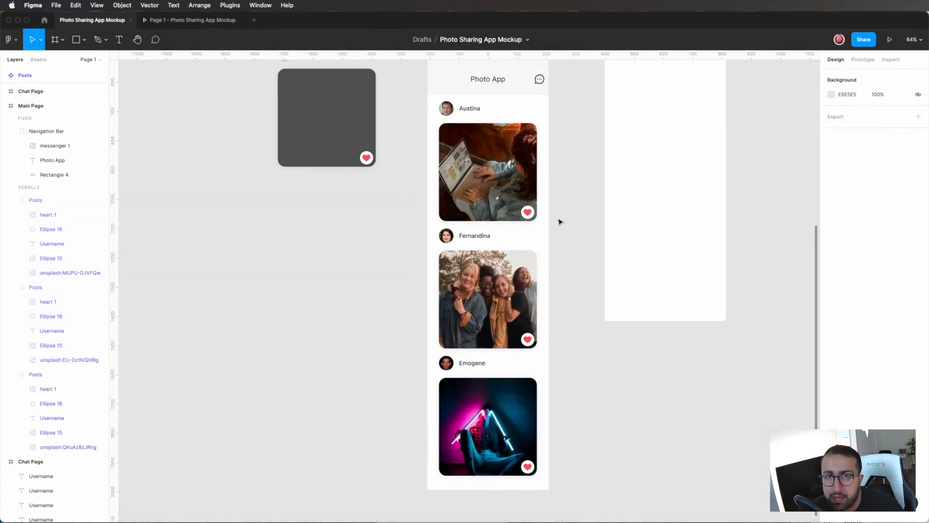
# Step: Narrow the Main Page frame to about 343 px wide to test the posts' centering, and undo the resize
pyautogui.scroll(1, 558, 222)
pyautogui.click(432, 73)
pyautogui.moveTo(545, 257); pyautogui.dragTo(524, 255)
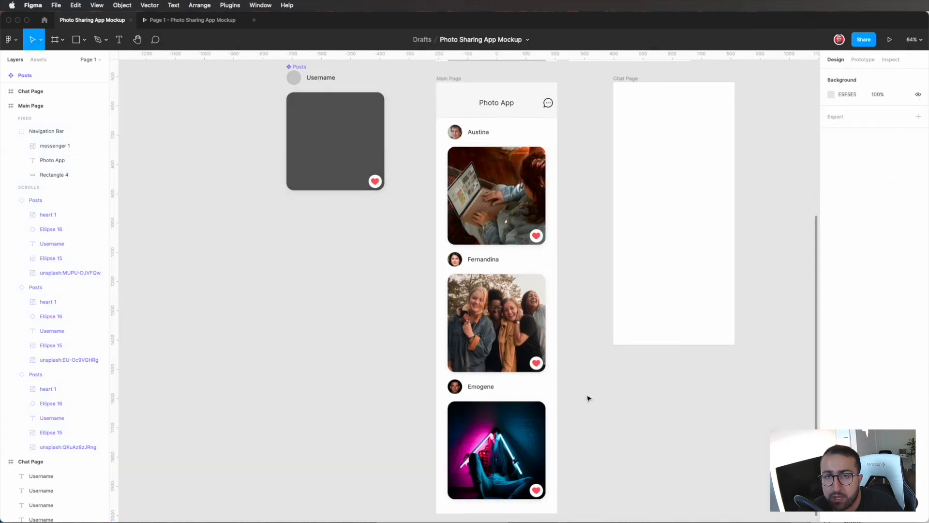
pyautogui.scroll(1, 589, 398)
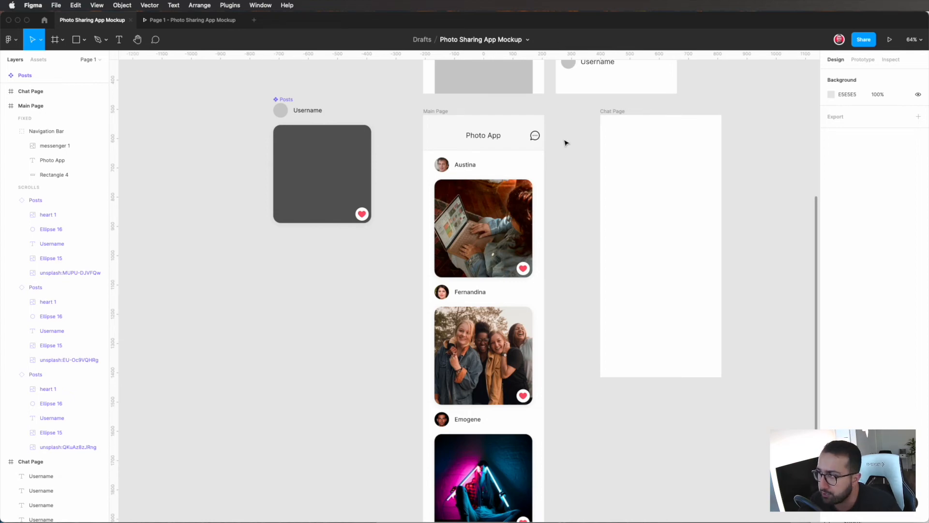
# Step: Move the empty Chat Page frame closer to Main Page, lining it up with the Chat Page wireframe above
pyautogui.scroll(3, 680, 257)
pyautogui.moveTo(625, 156); pyautogui.dragTo(578, 150)
pyautogui.click(605, 145)
# Step: Duplicate Main Page's navigation bar and place the copy across the top of the empty Chat Page frame
pyautogui.scroll(1, 540, 218)
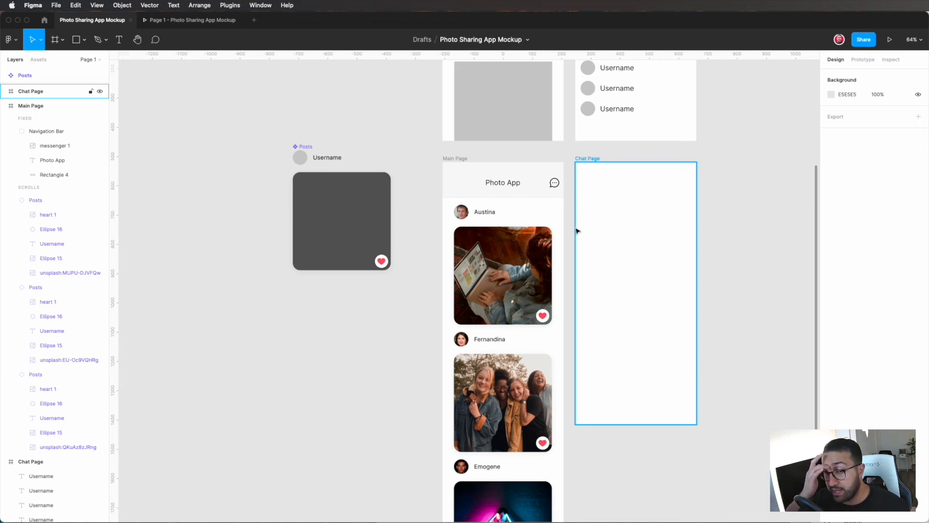
pyautogui.scroll(5, 620, 222)
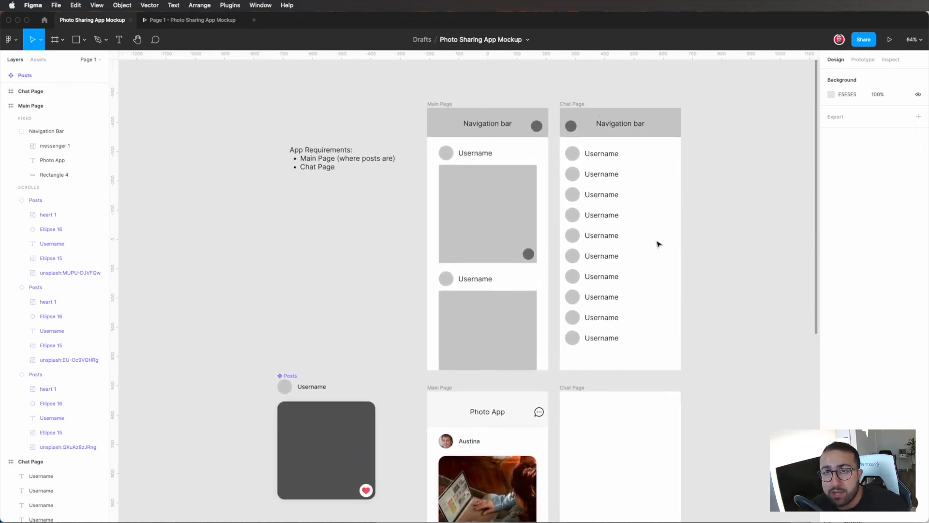
pyautogui.scroll(-2, 639, 338)
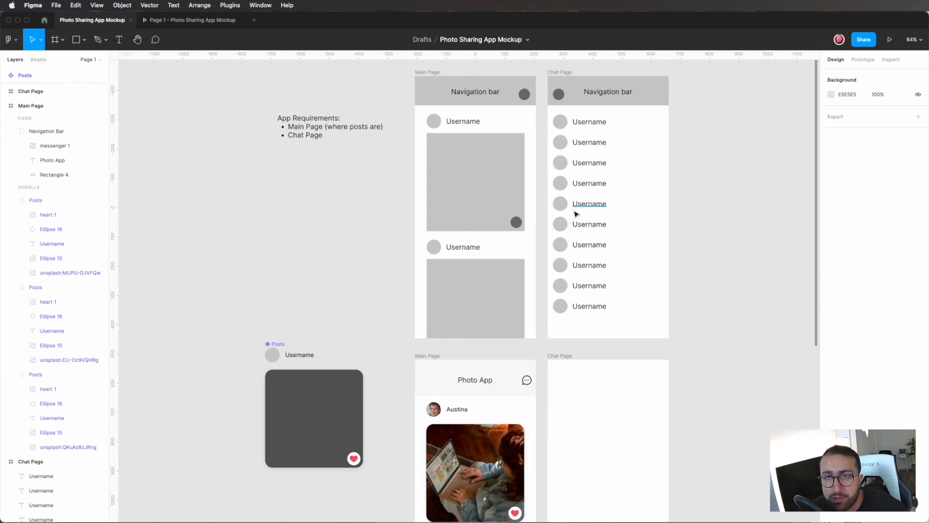
pyautogui.scroll(-4, 575, 210)
pyautogui.click(494, 292)
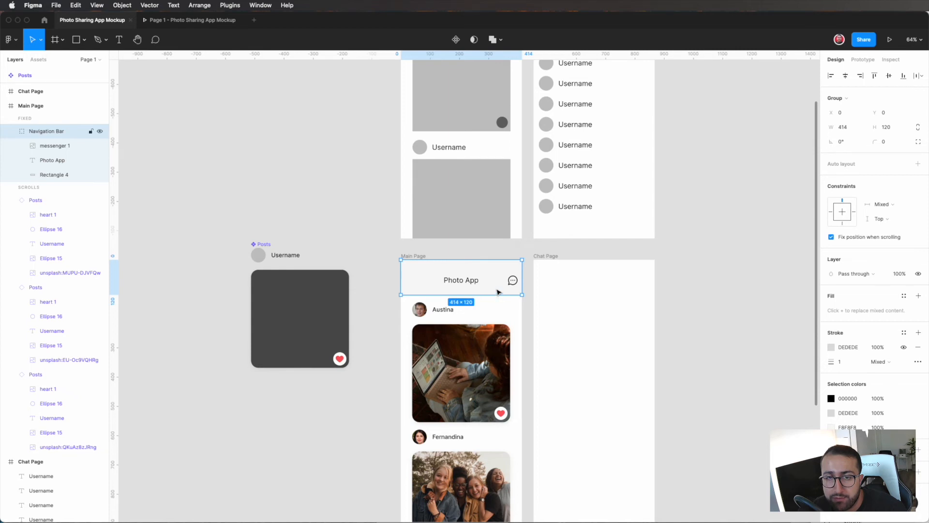
pyautogui.moveTo(494, 282); pyautogui.dragTo(627, 283)
pyautogui.click(659, 276)
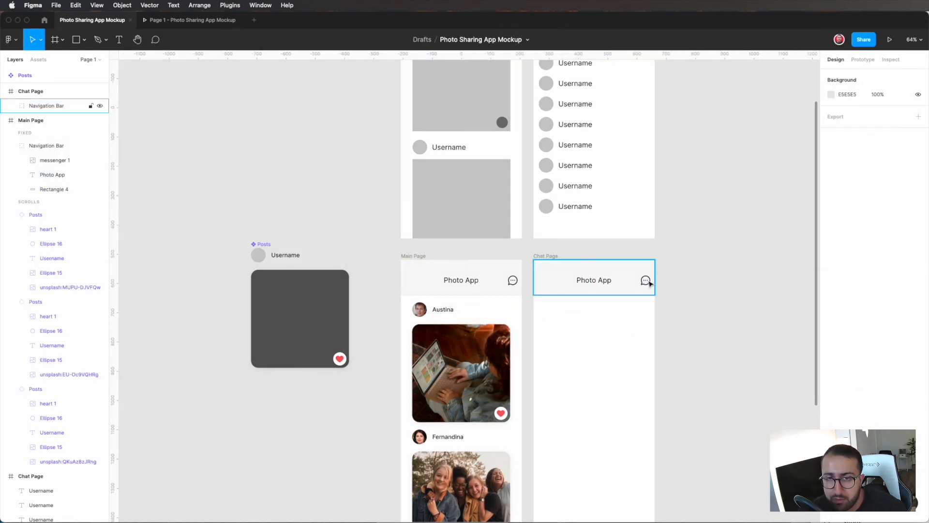
# Step: Delete the messenger icon from Chat Page's navigation bar and change the bar's title to "Messages"
pyautogui.scroll(5, 647, 280)
pyautogui.doubleClick(740, 234)
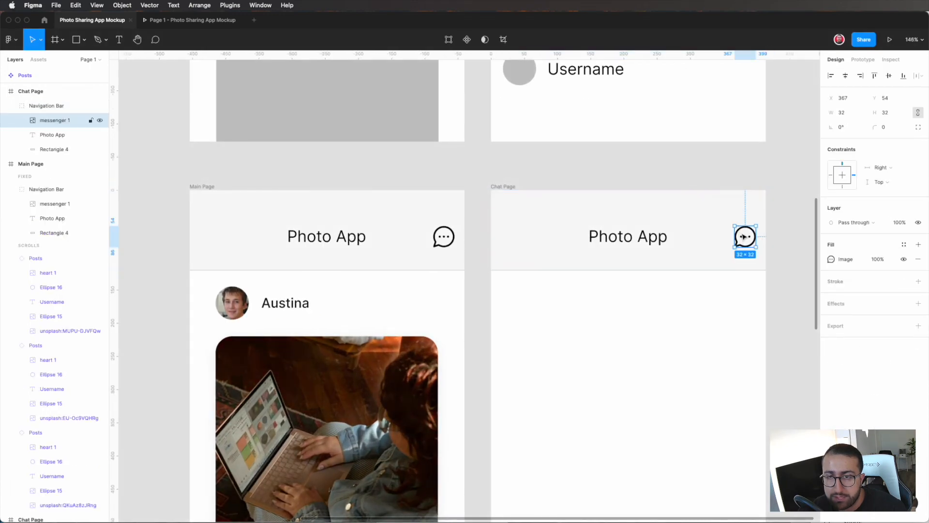
pyautogui.press('BackSpace')
pyautogui.click(634, 237)
pyautogui.doubleClick(634, 237)
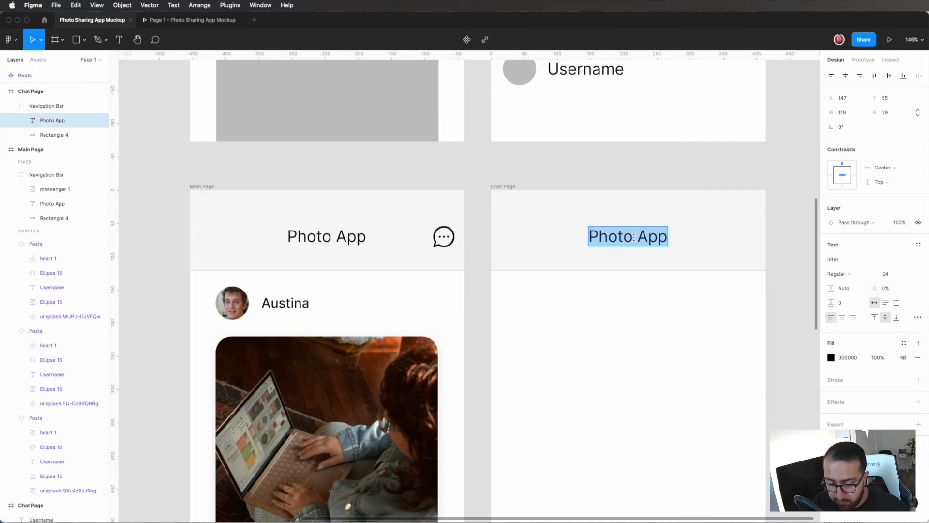
pyautogui.write('Messages')
pyautogui.press('Escape')
# Step: Position the Messages title centered horizontally in its navigation bar at Y 55, matching the Photo App title's height
pyautogui.click(639, 240)
pyautogui.moveTo(640, 240)
pyautogui.mouseDown()
pyautogui.moveTo(647, 239)
pyautogui.moveTo(640, 242)
pyautogui.mouseUp()
pyautogui.doubleClick(334, 237)
pyautogui.doubleClick(588, 245)
pyautogui.click(613, 245)
pyautogui.press('alt')
pyautogui.press('Up')
pyautogui.press('Up')
pyautogui.press('Up')
pyautogui.press('alt')
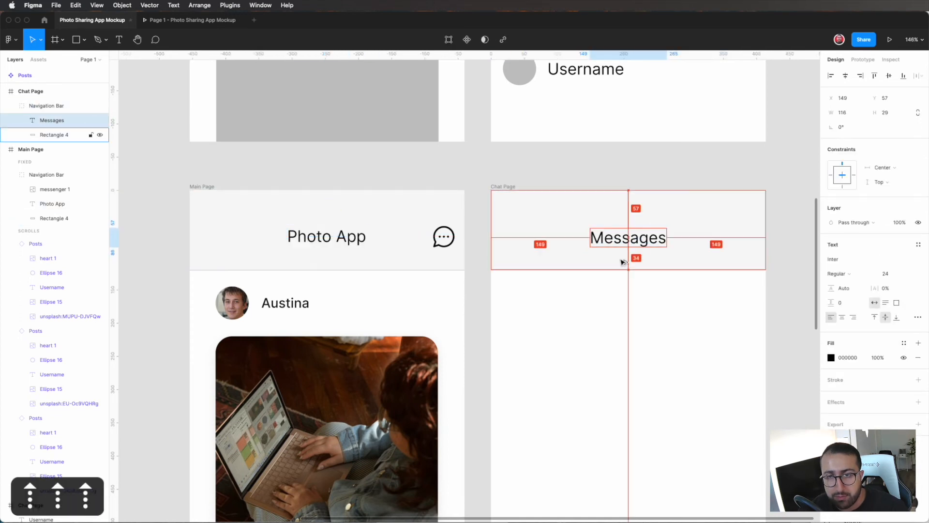
pyautogui.press('Up')
pyautogui.press('Up')
pyautogui.press('alt')
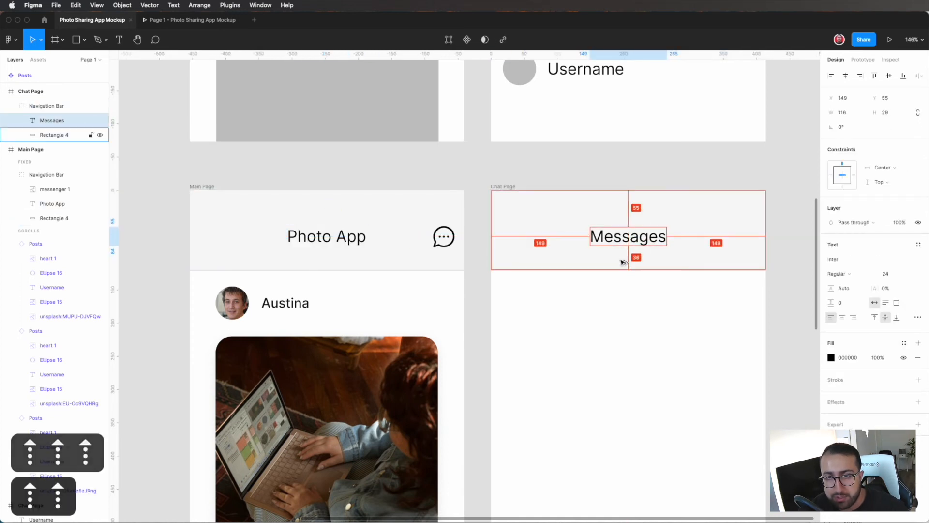
pyautogui.press('alt')
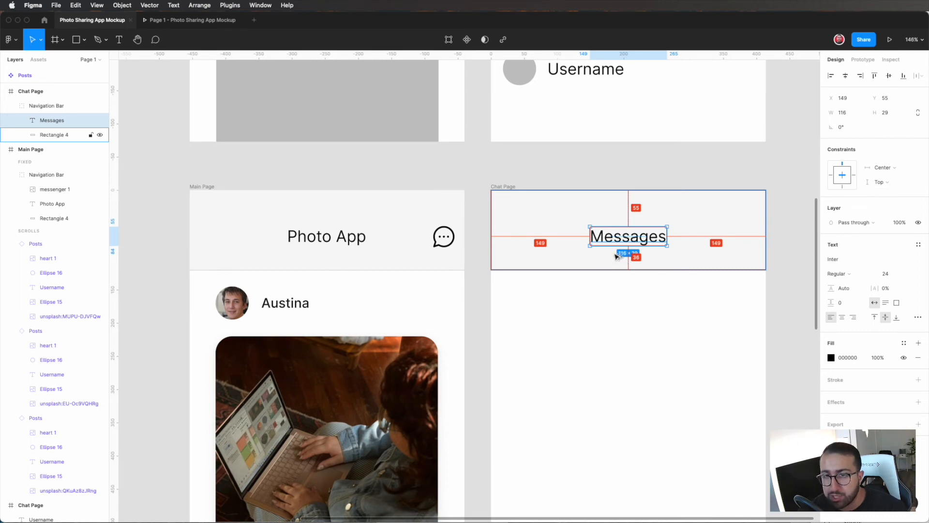
pyautogui.doubleClick(343, 242)
pyautogui.click(583, 248)
pyautogui.click(608, 246)
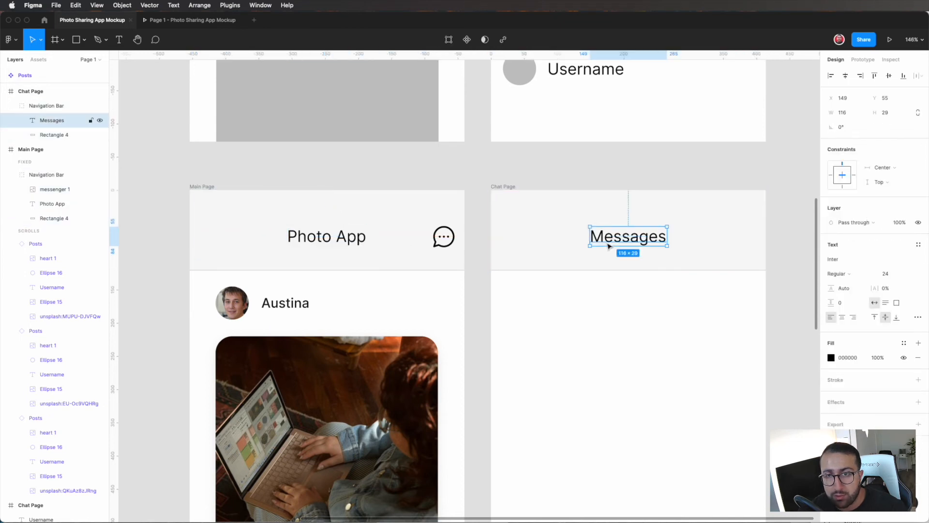
pyautogui.click(564, 276)
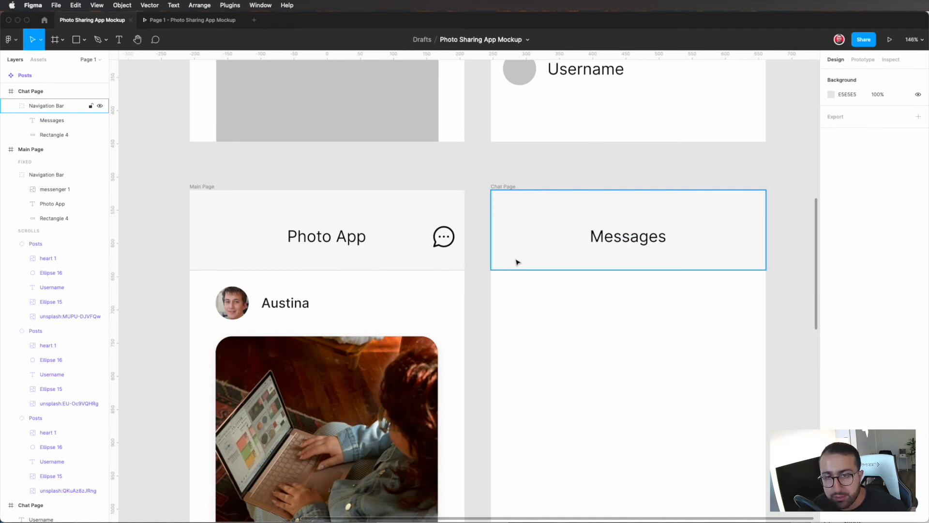
# Step: Draw a horizontal line about 12 px long left of the Messages title and give its end point a line arrow
pyautogui.scroll(5, 532, 308)
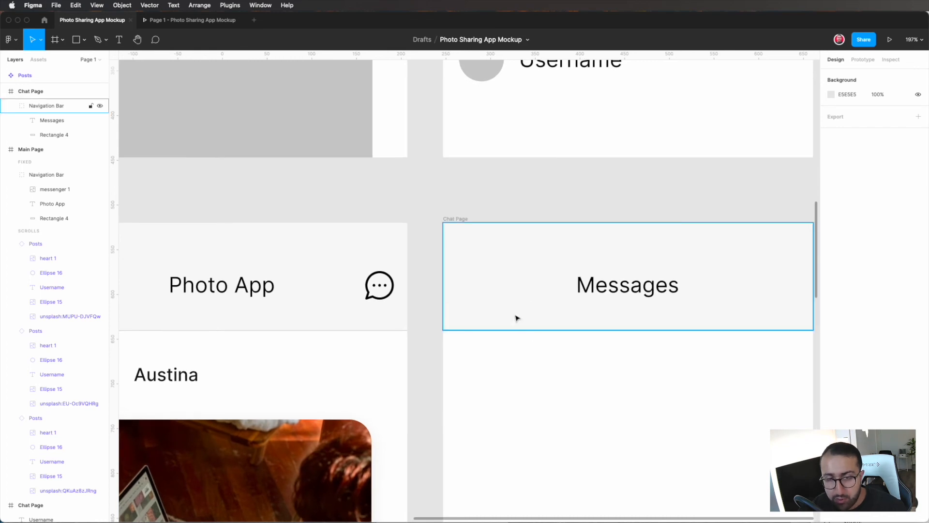
pyautogui.press('l')
pyautogui.scroll(5, 492, 297)
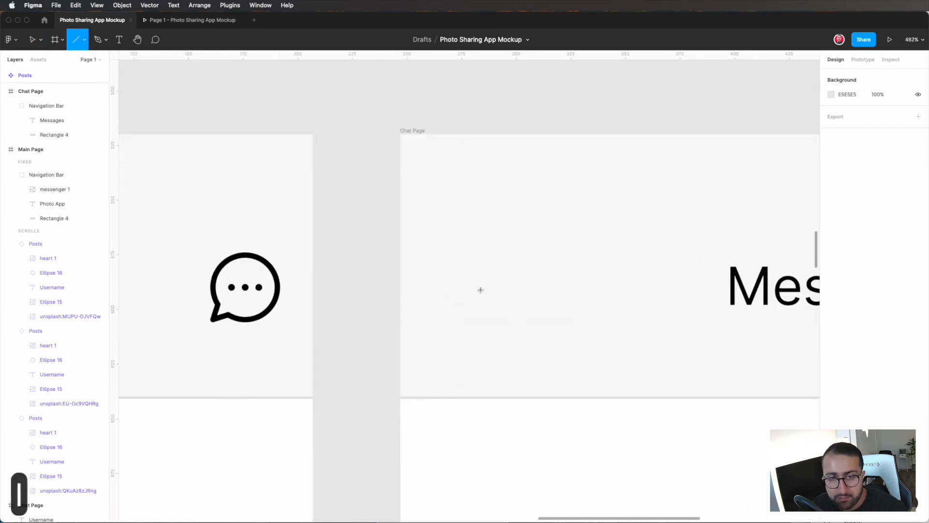
pyautogui.moveTo(475, 287); pyautogui.dragTo(501, 287)
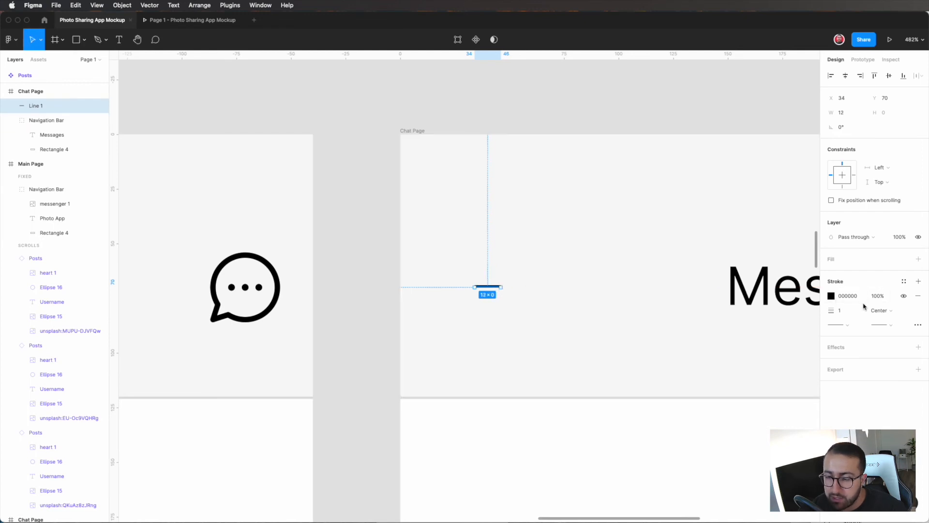
pyautogui.click(873, 317)
pyautogui.press('Escape')
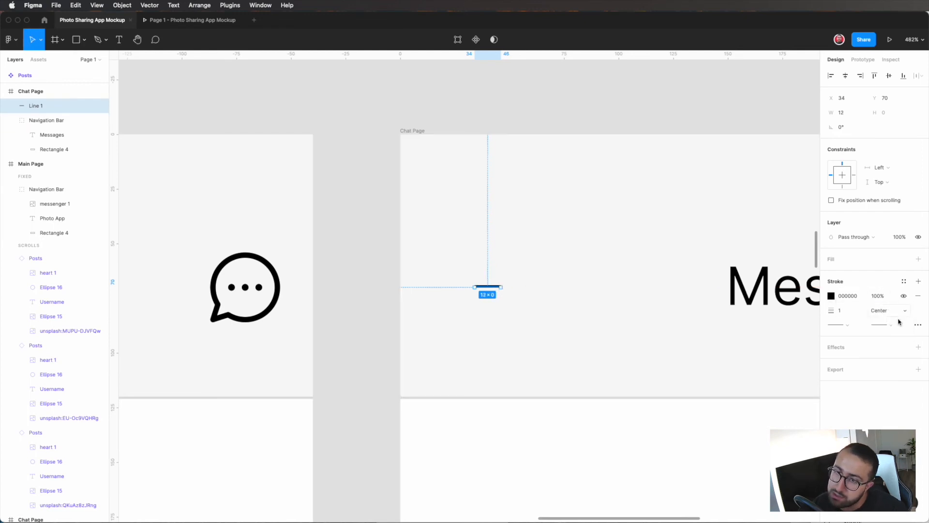
pyautogui.click(893, 328)
pyautogui.click(877, 338)
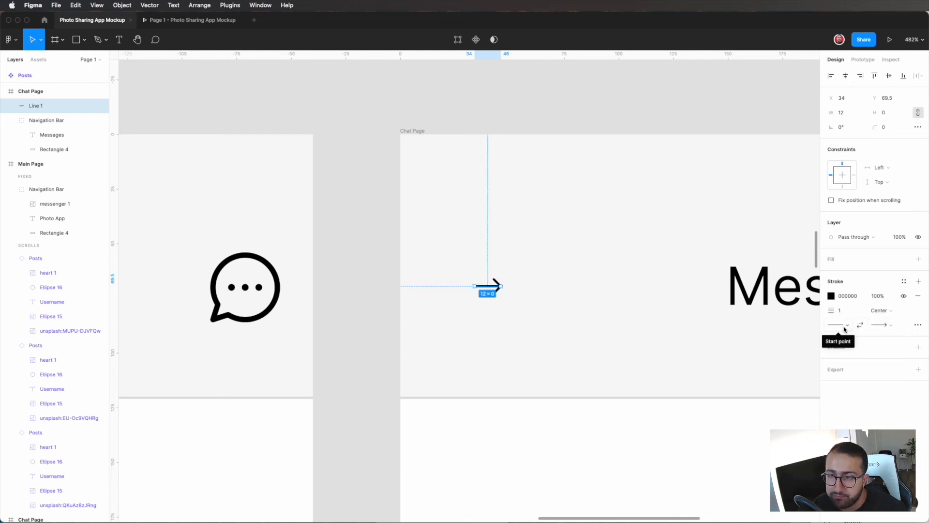
# Step: Try shortening the arrow line to 1 px and adding a line arrow at its start point, and undo both changes
pyautogui.moveTo(499, 286)
pyautogui.mouseDown()
pyautogui.moveTo(465, 286)
pyautogui.moveTo(510, 295)
pyautogui.mouseUp()
pyautogui.scroll(10, 465, 285)
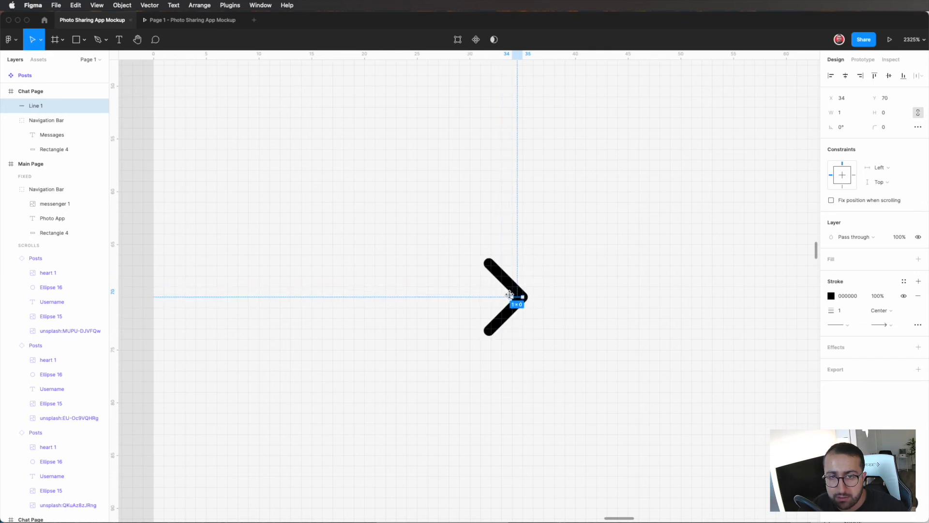
pyautogui.click(852, 327)
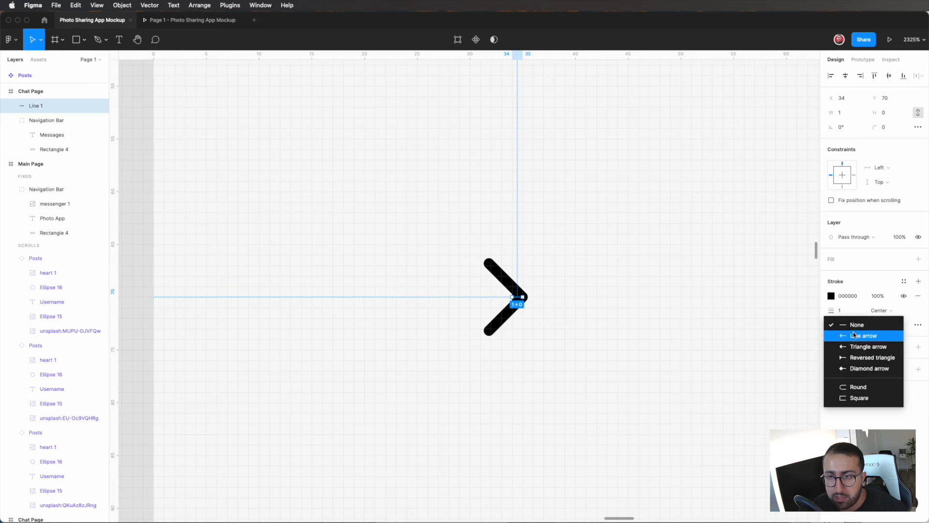
pyautogui.click(852, 333)
pyautogui.press('super+z')
pyautogui.press('super+z')
pyautogui.press('super+z')
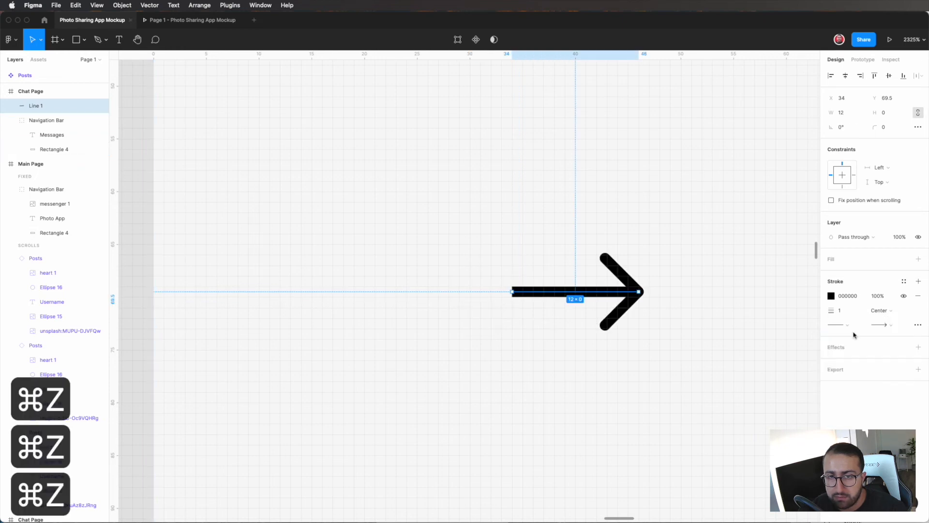
# Step: Set the line's end point to None and its start point to Line arrow
pyautogui.click(881, 327)
pyautogui.click(858, 315)
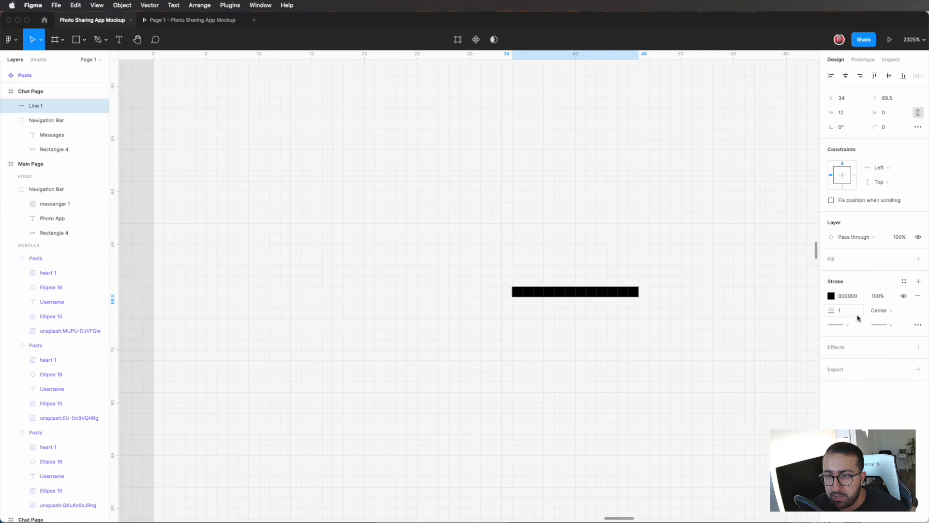
pyautogui.click(846, 327)
pyautogui.click(851, 334)
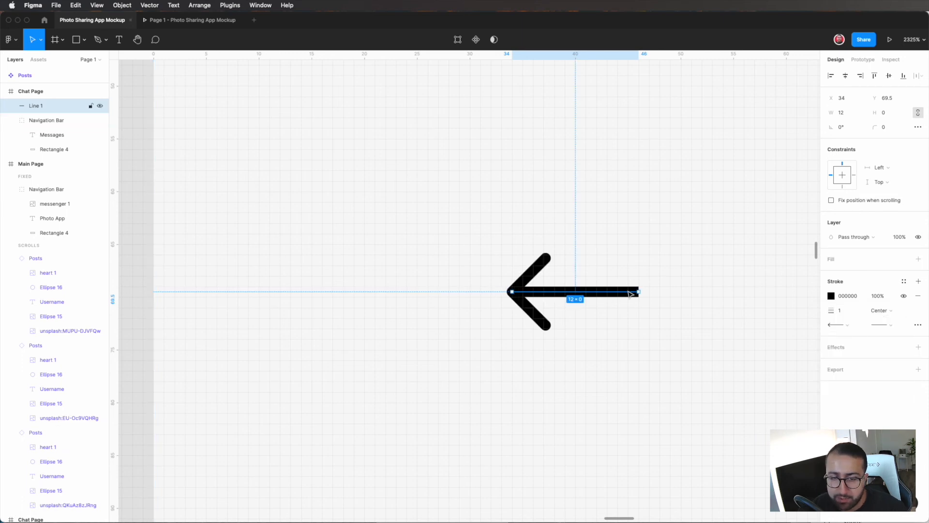
# Step: Shorten the arrow line to 1 px so only the arrowhead remains, and set its stroke weight to 2
pyautogui.moveTo(638, 291); pyautogui.dragTo(514, 291)
pyautogui.scroll(5, 515, 296)
pyautogui.scroll(-5, 515, 294)
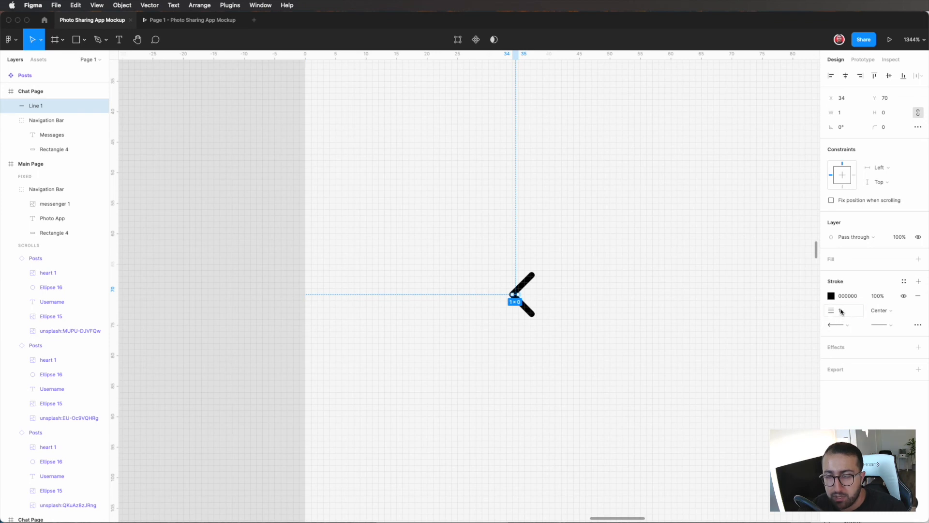
pyautogui.write('2')
pyautogui.press('Return')
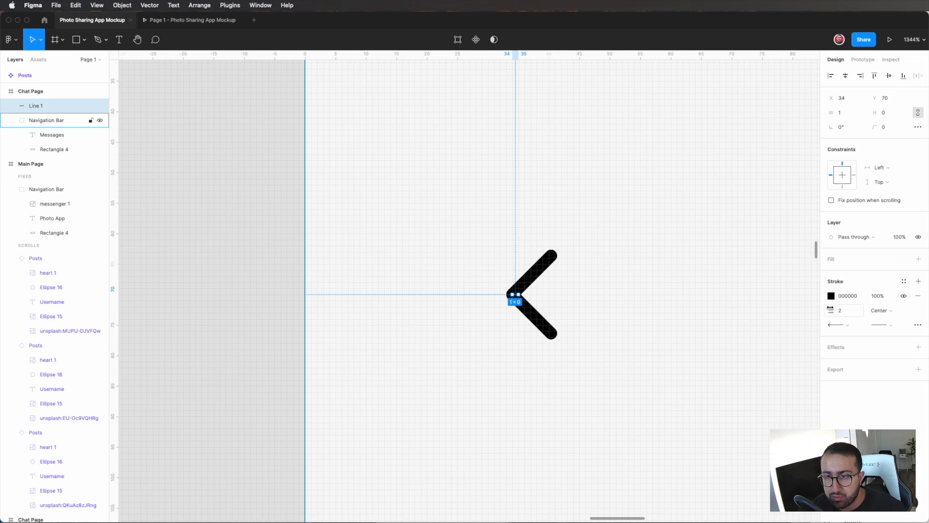
# Step: Set the back arrow's stroke weight to 3 and move it to X 24 in Chat Page's navigation bar
pyautogui.scroll(-3, 711, 326)
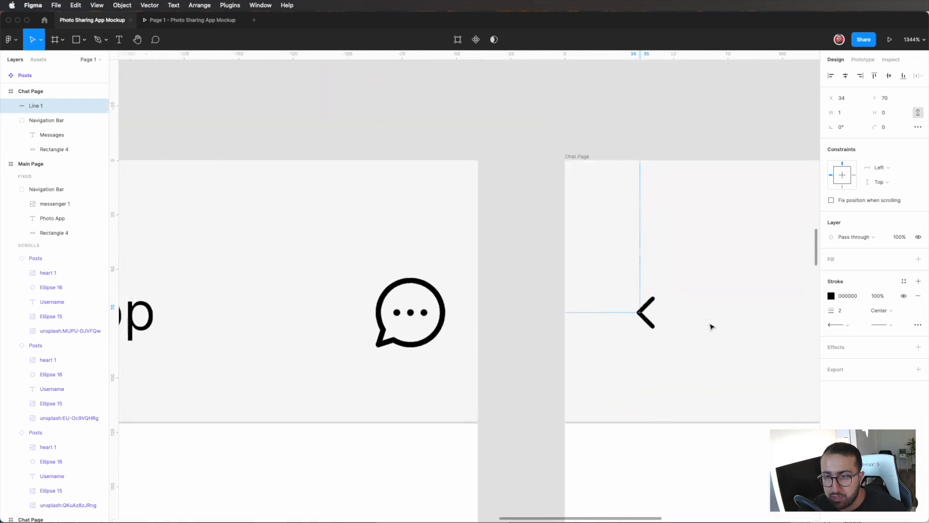
pyautogui.click(837, 310)
pyautogui.write('3')
pyautogui.press('Return')
pyautogui.scroll(-3, 497, 327)
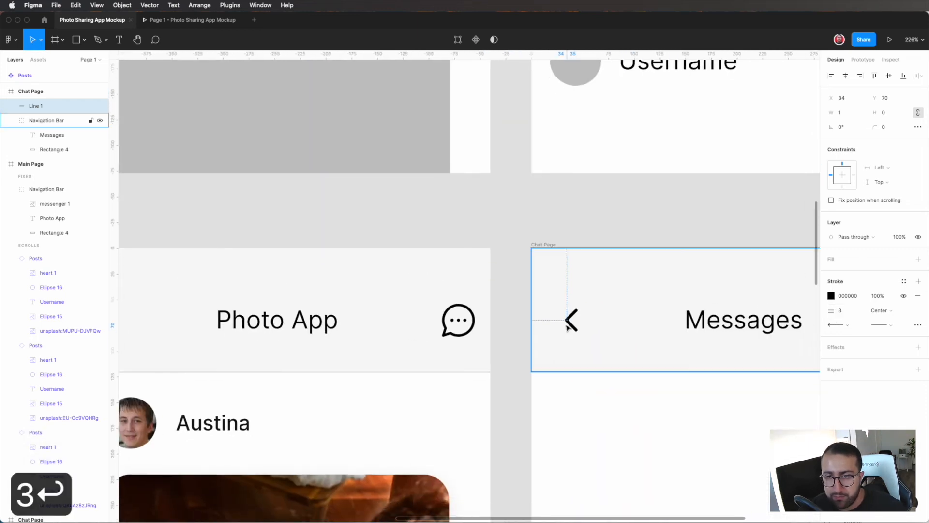
pyautogui.moveTo(568, 320); pyautogui.dragTo(559, 324)
pyautogui.scroll(-6, 559, 323)
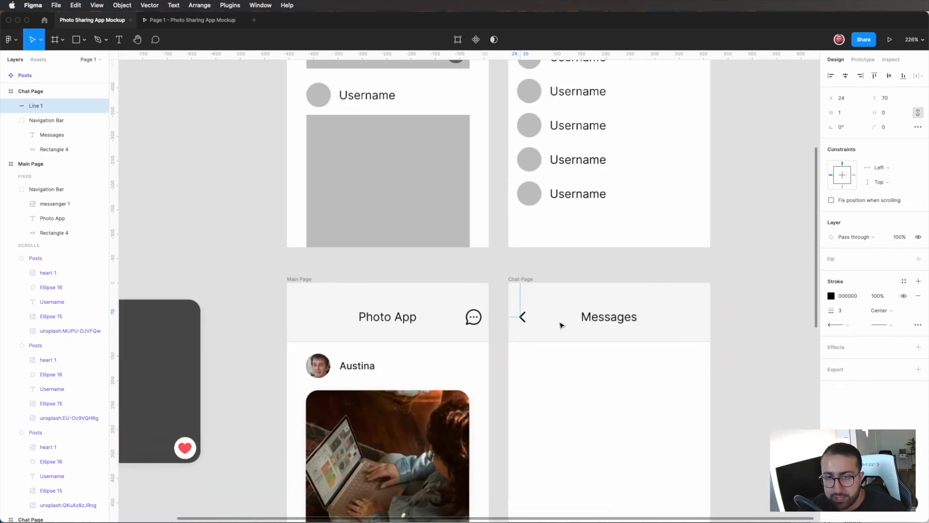
pyautogui.click(595, 346)
# Step: Duplicate the avatar circle and Username text from the Posts component and place the copies below it
pyautogui.scroll(-5, 596, 347)
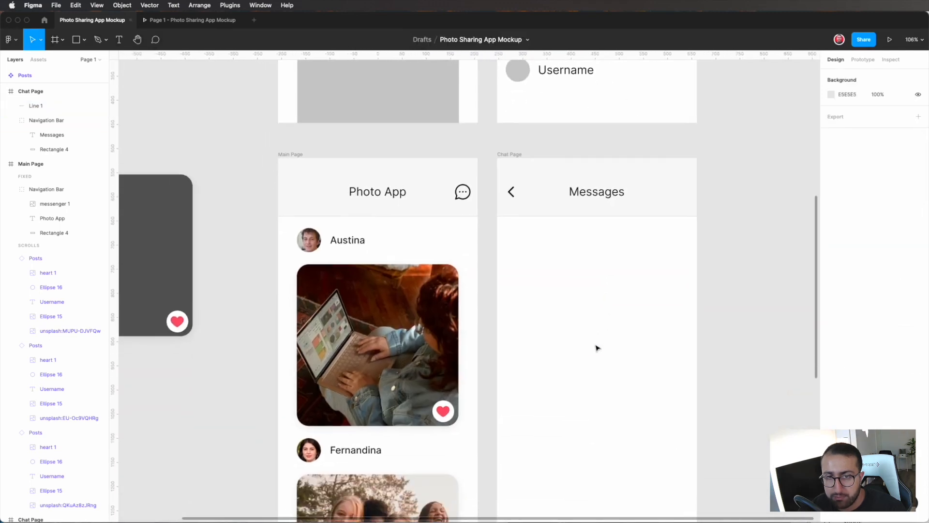
pyautogui.scroll(-3, 595, 347)
pyautogui.scroll(4, 595, 347)
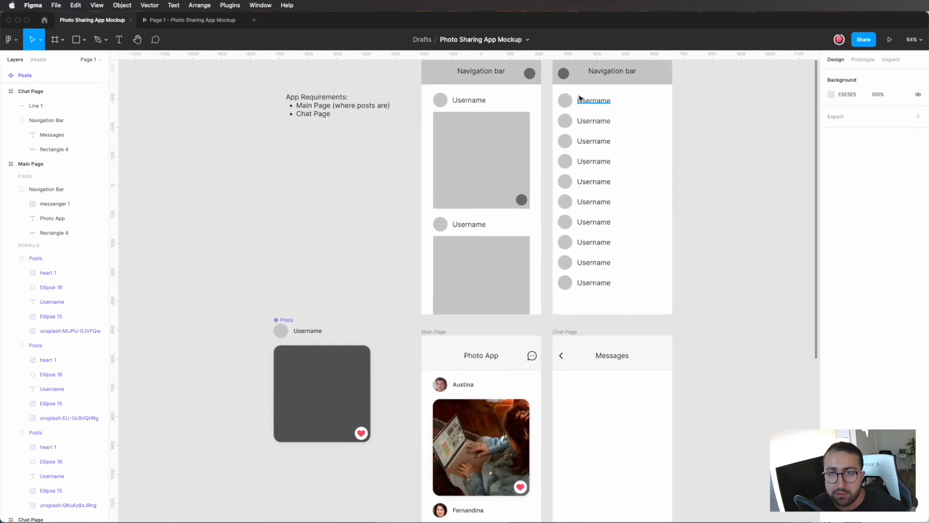
pyautogui.scroll(-4, 612, 287)
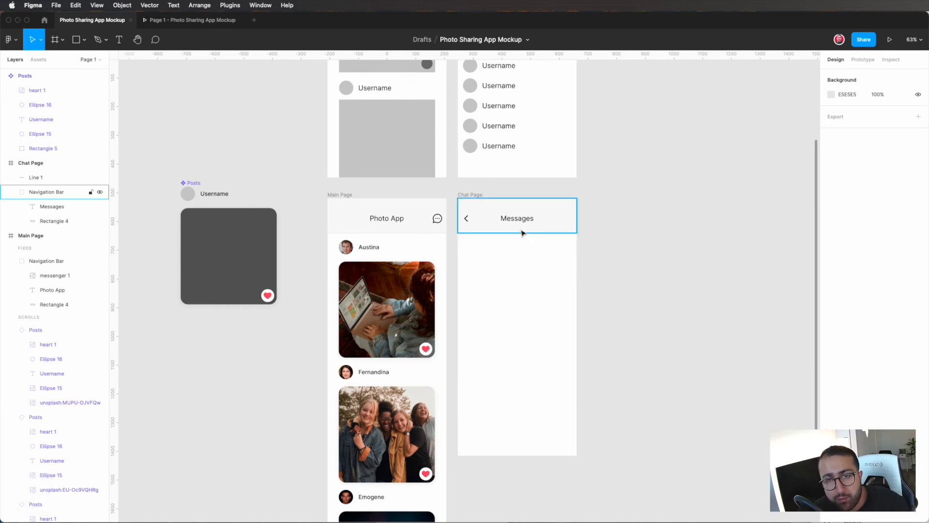
pyautogui.scroll(4, 484, 146)
pyautogui.scroll(-5, 500, 263)
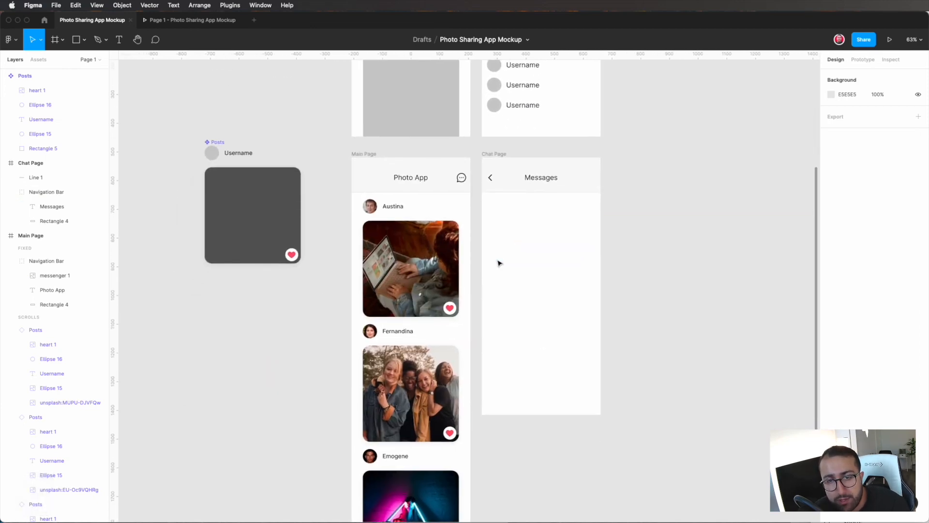
pyautogui.doubleClick(248, 158)
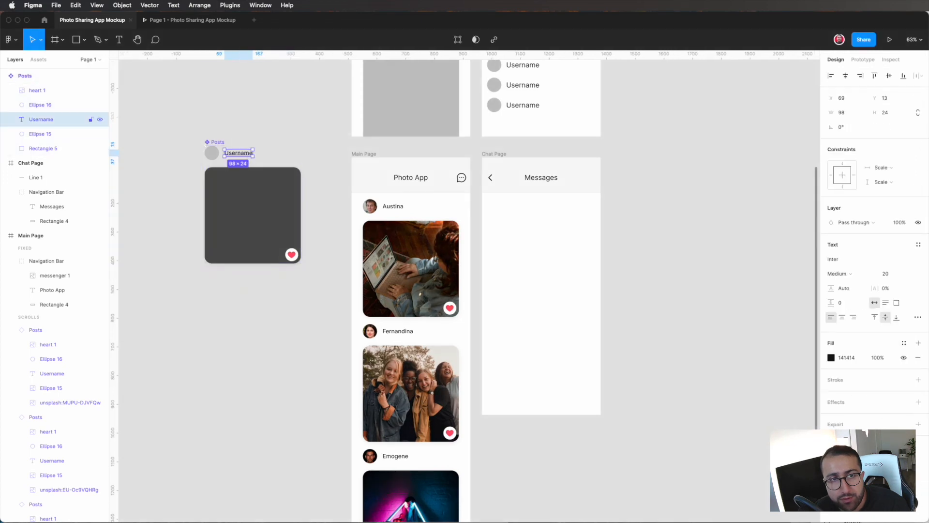
pyautogui.keyDown('shift'); pyautogui.click(214, 157); pyautogui.keyUp('shift')
pyautogui.moveTo(215, 155); pyautogui.dragTo(218, 297)
# Step: Draw a horizontal line 414 px wide just below the duplicated avatar circle and Username text
pyautogui.keyDown('ctrl'); pyautogui.scroll(5, 224, 298); pyautogui.keyUp('ctrl')
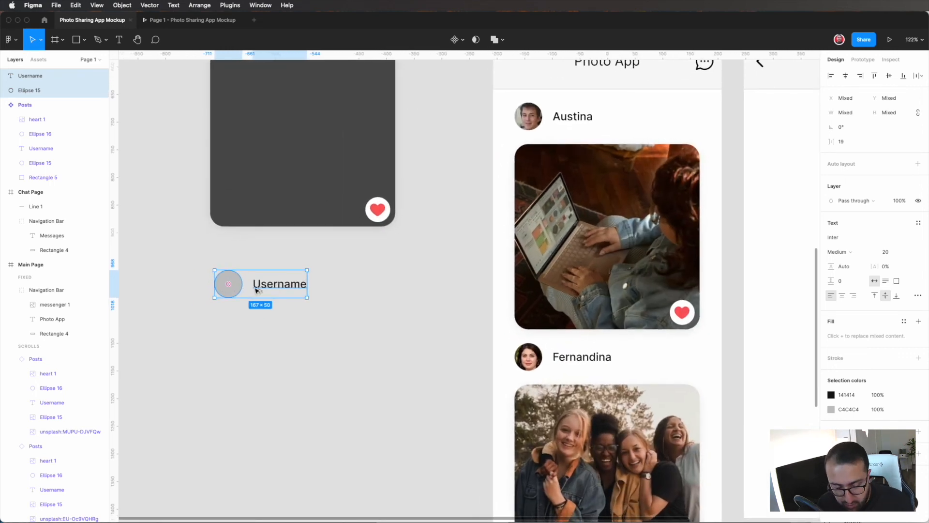
pyautogui.press('l')
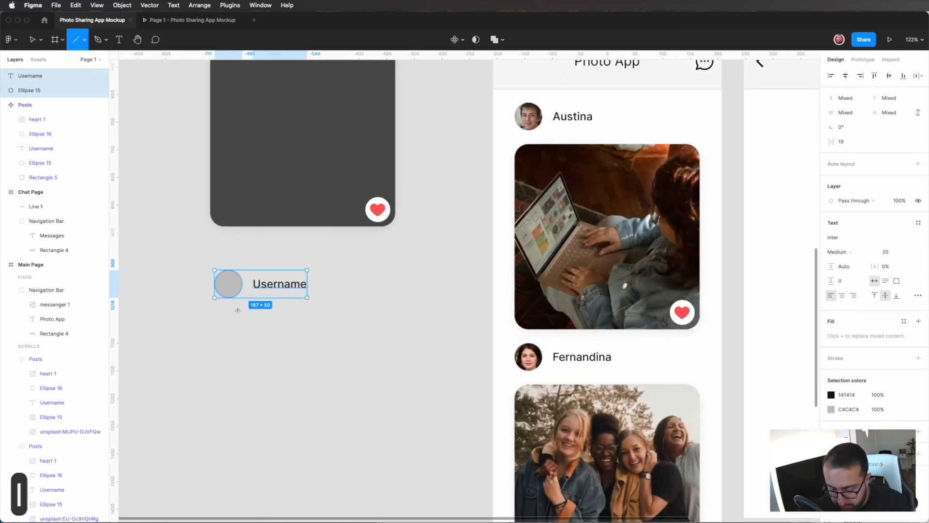
pyautogui.moveTo(214, 307)
pyautogui.mouseDown()
pyautogui.moveTo(356, 301)
pyautogui.moveTo(445, 318)
pyautogui.mouseUp()
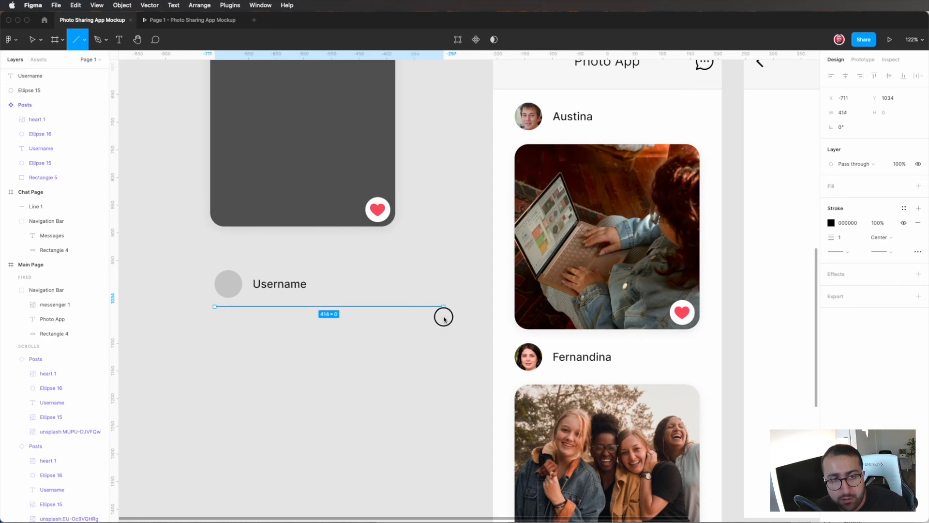
pyautogui.moveTo(446, 320); pyautogui.dragTo(446, 320)
# Step: Set the divider line's stroke color to CACACA and move the line slightly further down
pyautogui.click(832, 223)
pyautogui.moveTo(716, 339)
pyautogui.mouseDown()
pyautogui.moveTo(682, 311)
pyautogui.moveTo(646, 252)
pyautogui.moveTo(634, 261)
pyautogui.mouseUp()
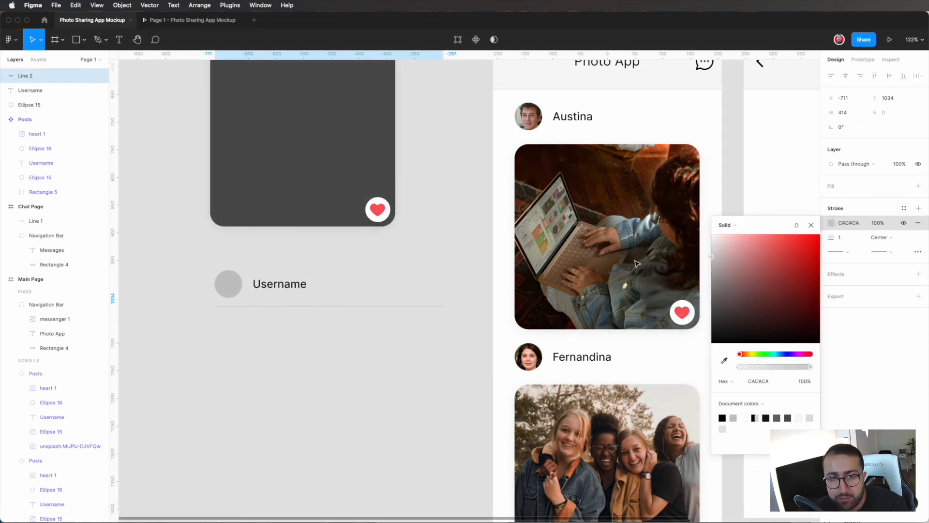
pyautogui.click(333, 357)
pyautogui.moveTo(334, 306); pyautogui.dragTo(332, 310)
# Step: Move the duplicated avatar circle and Username text 30 px to the right above the divider line
pyautogui.click(219, 264)
pyautogui.moveTo(219, 264); pyautogui.dragTo(259, 284)
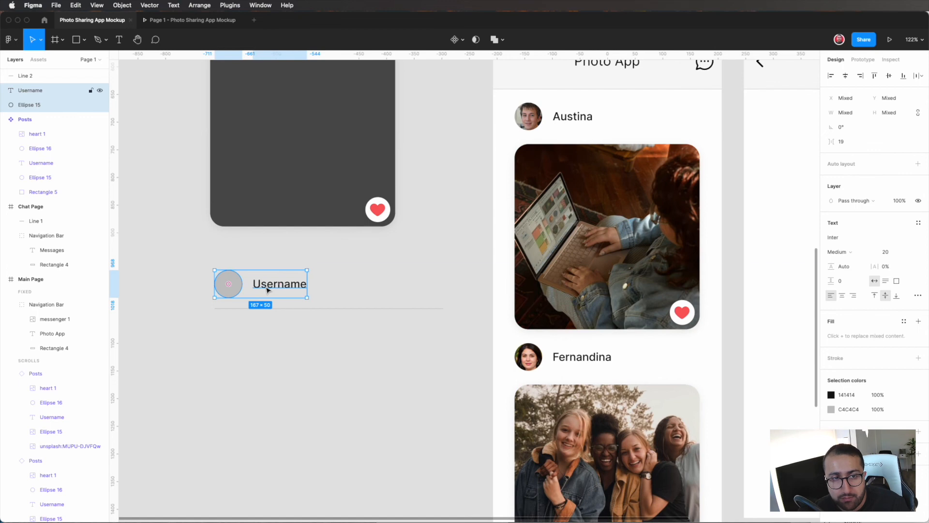
pyautogui.hotkey('shift', 'Right')
pyautogui.hotkey('shift', 'Right')
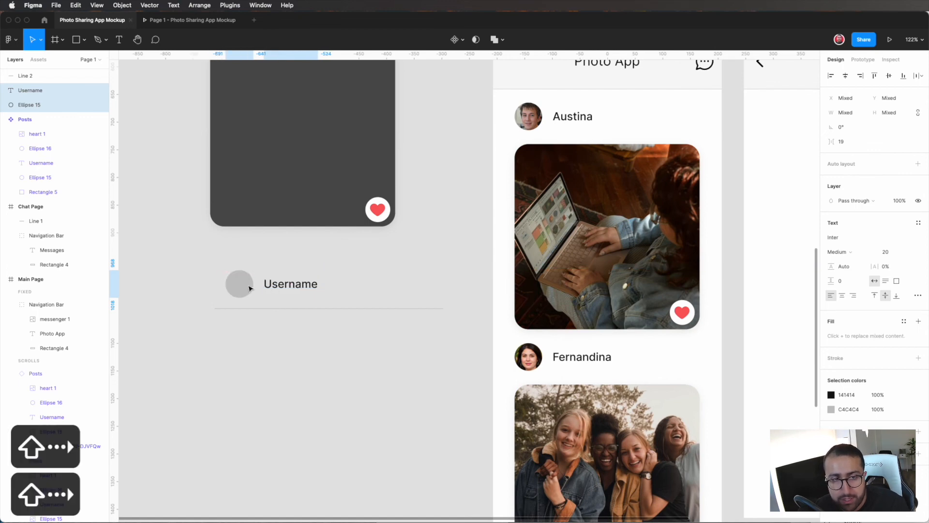
pyautogui.hotkey('shift', 'Right')
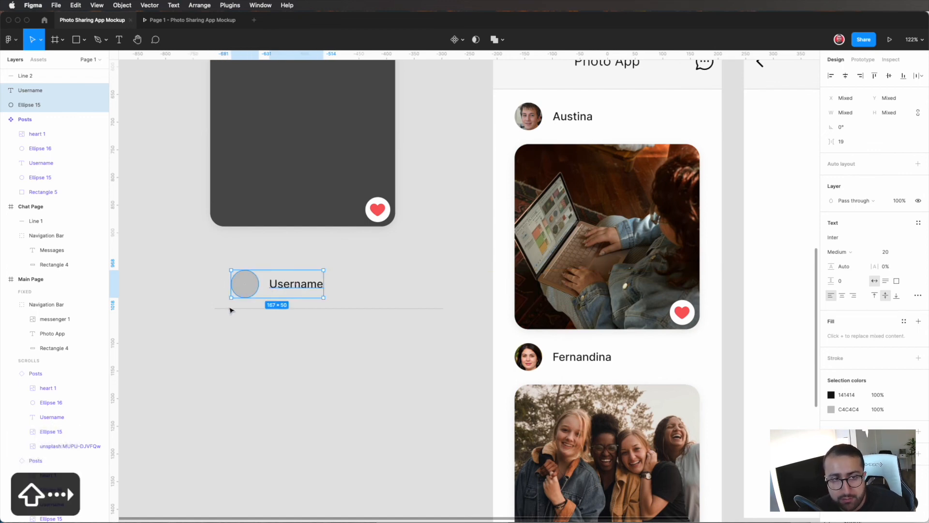
pyautogui.press('alt')
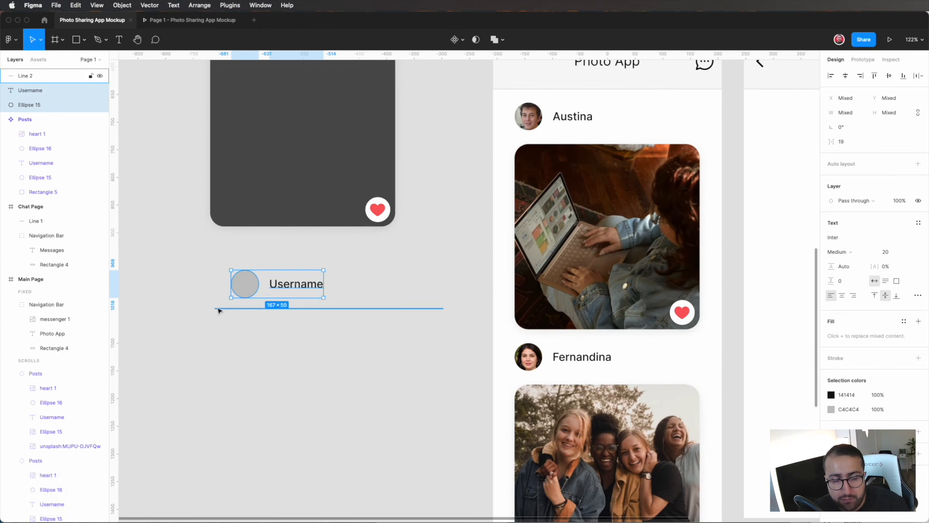
# Step: Create a component from the duplicated avatar circle, Username text and divider line
pyautogui.moveTo(448, 340); pyautogui.dragTo(202, 267)
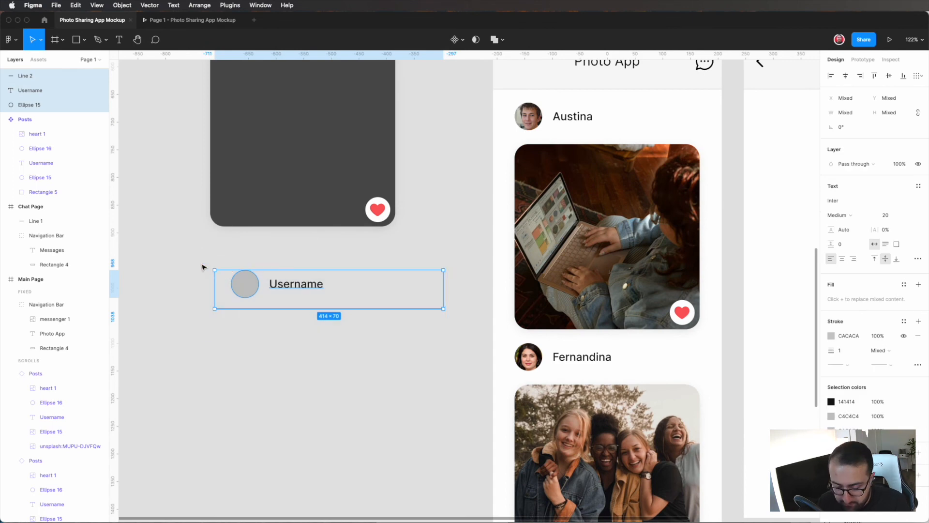
pyautogui.hotkey('ctrl', 'alt', 'k')
pyautogui.scroll(-5, 202, 267)
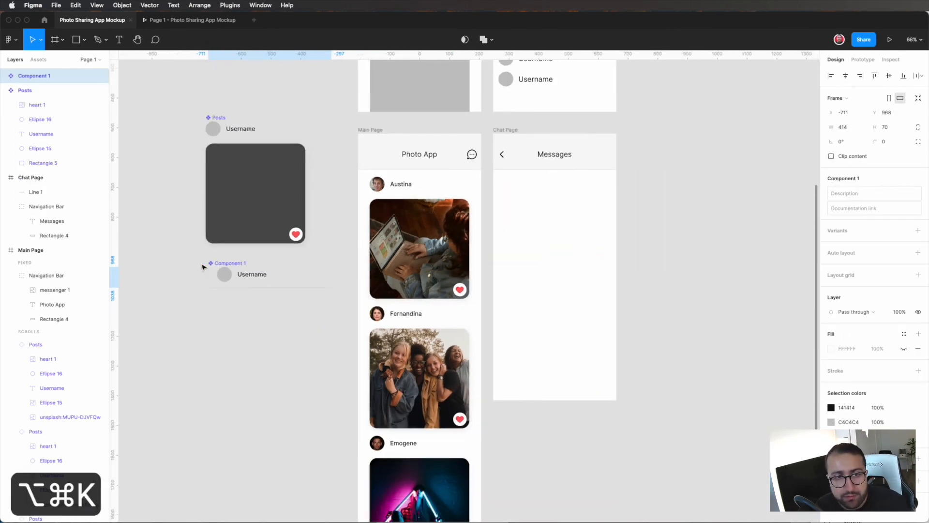
# Step: Place two instances of the user row component, stacked directly below Chat Page's navigation bar
pyautogui.hscroll(1, 228, 275)
pyautogui.moveTo(247, 284); pyautogui.dragTo(530, 218)
pyautogui.click(550, 253)
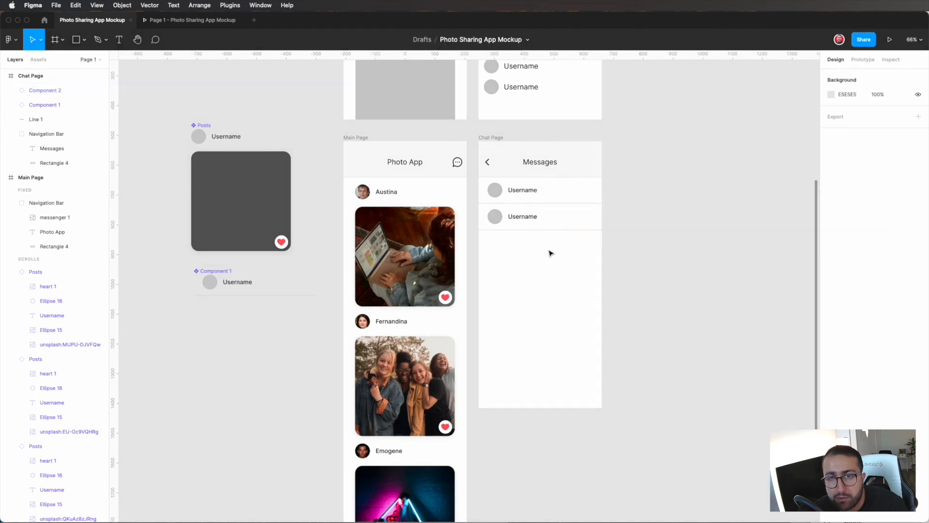
pyautogui.click(527, 216)
pyautogui.press('super+d')
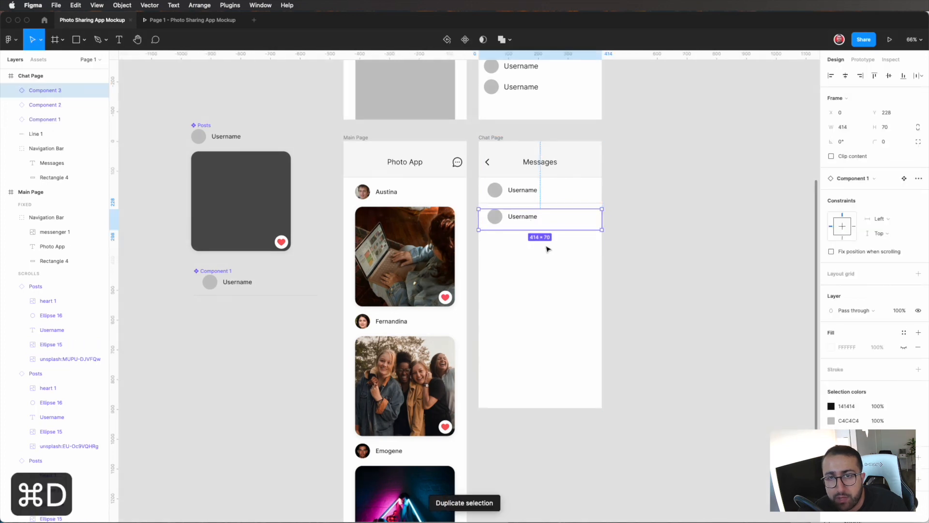
pyautogui.press('super+z')
# Step: Duplicate the user row downward at even spacing until nine rows fill Chat Page
pyautogui.moveTo(527, 216); pyautogui.dragTo(530, 245)
pyautogui.press('super+d')
pyautogui.press('super+d')
pyautogui.press('super+d')
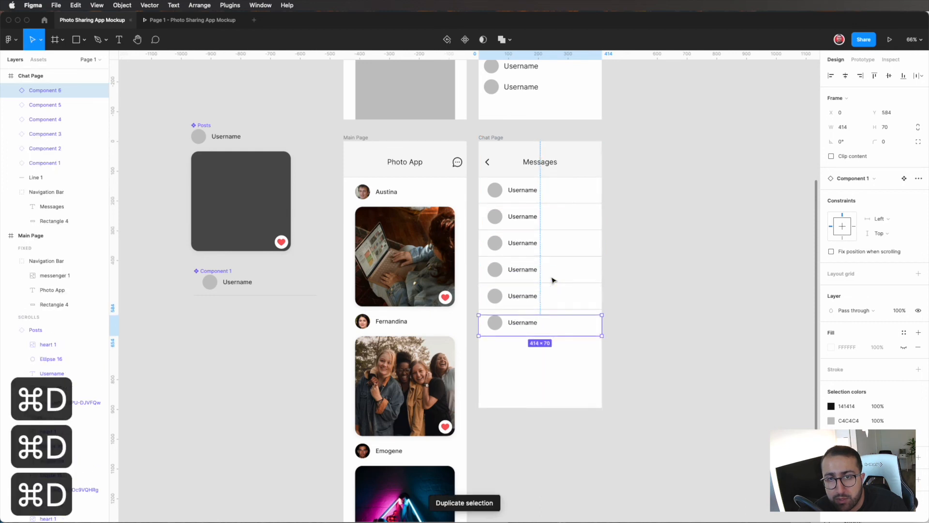
pyautogui.press('super+d')
pyautogui.press('super+d')
pyautogui.press('super+d')
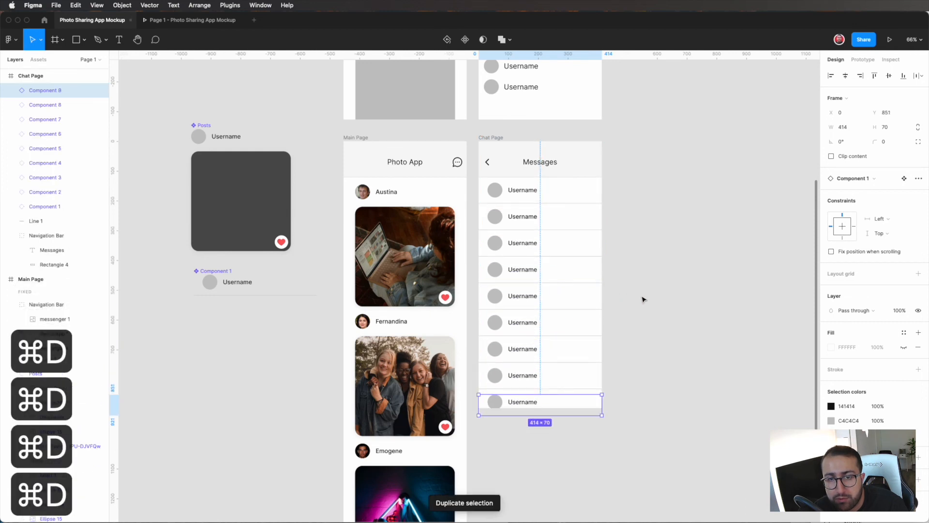
pyautogui.click(644, 299)
# Step: Open the Mock plugin for the first Chat Page row's Username text and choose First Names as the data type
pyautogui.scroll(1, 644, 299)
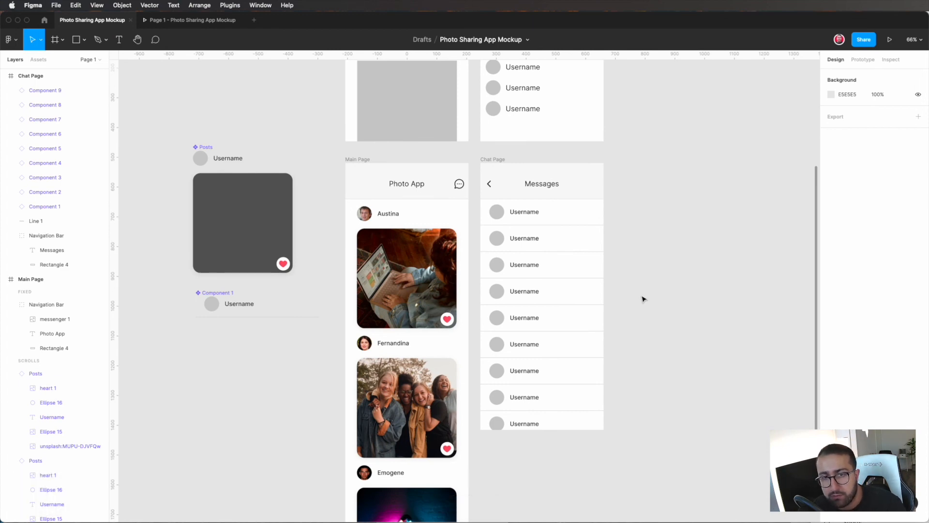
pyautogui.scroll(5, 527, 219)
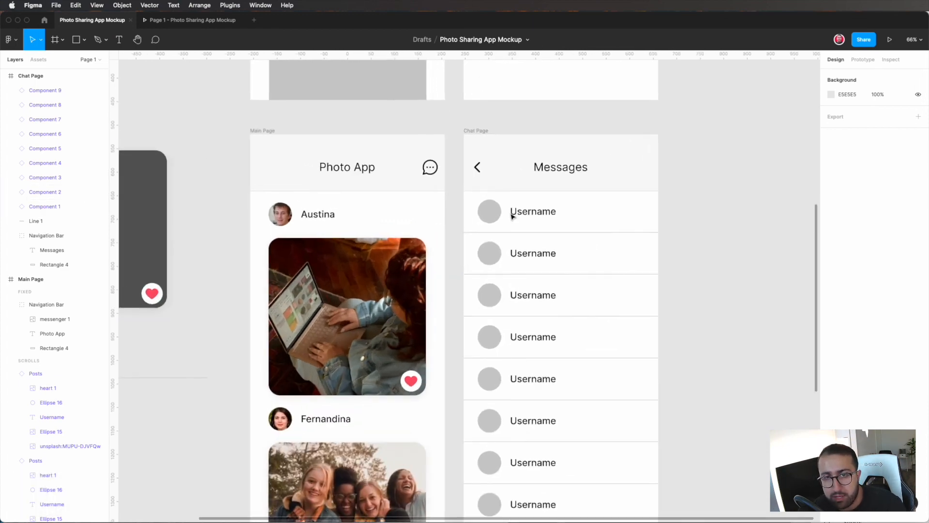
pyautogui.click(230, 5)
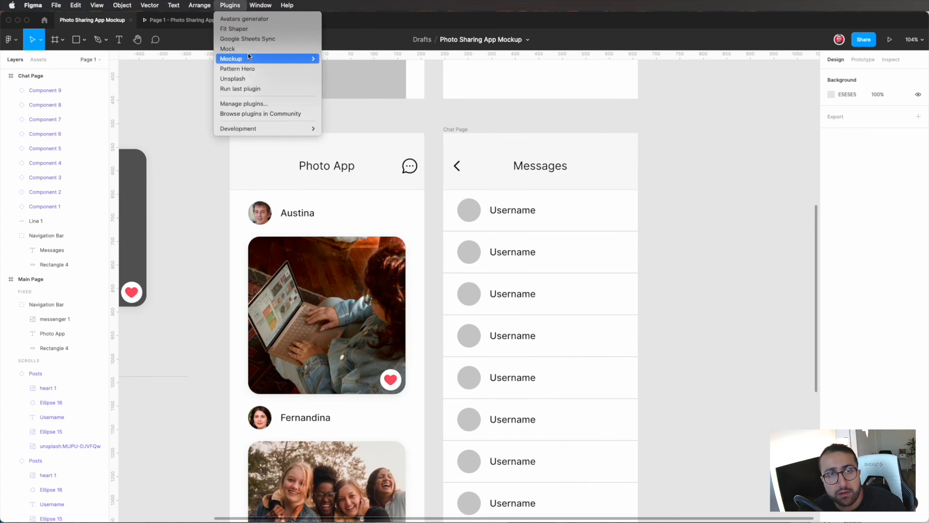
pyautogui.click(248, 51)
pyautogui.click(515, 212)
pyautogui.click(516, 213)
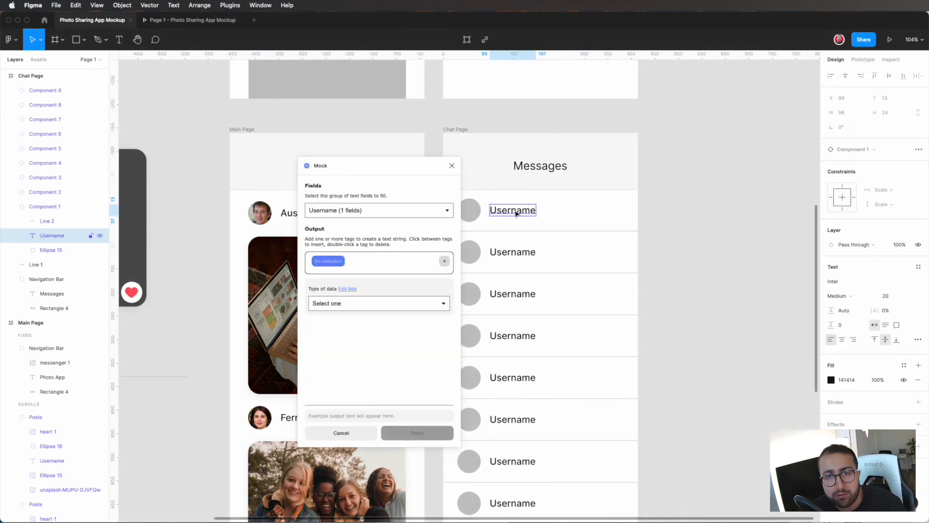
pyautogui.click(368, 301)
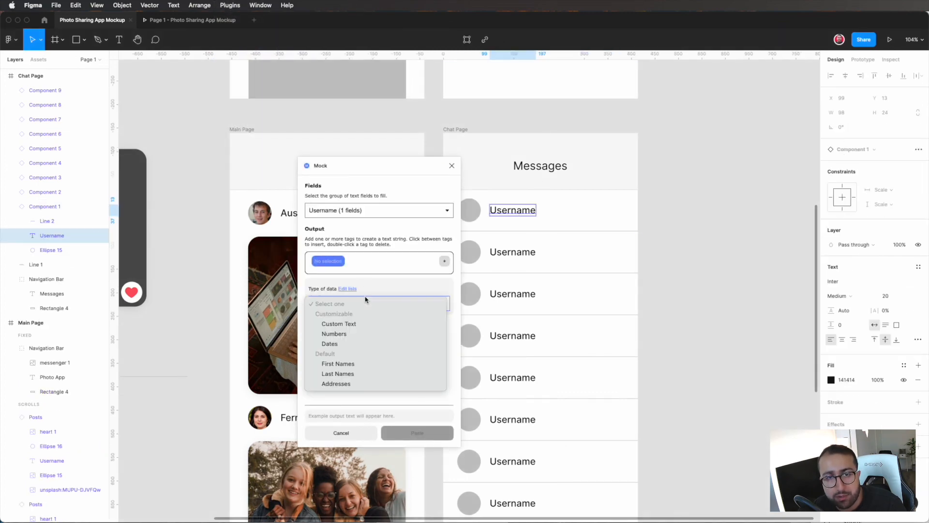
pyautogui.click(349, 366)
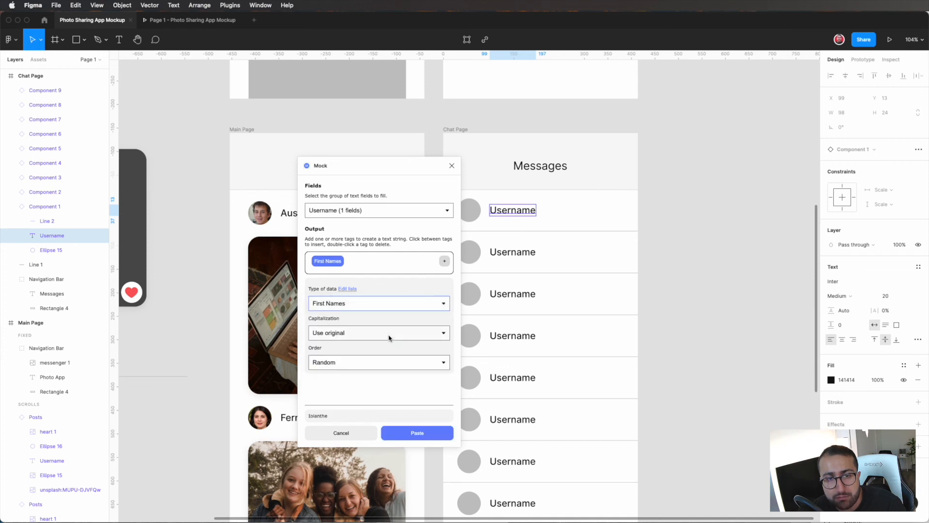
# Step: Fill the Username text of the first two Chat Page rows with random first names, keeping the original capitalization
pyautogui.click(390, 337)
pyautogui.click(412, 404)
pyautogui.click(428, 433)
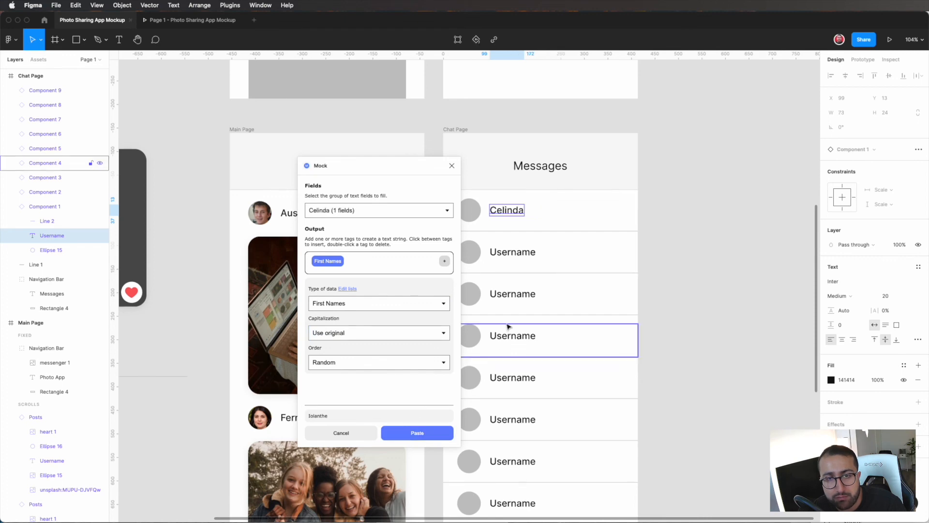
pyautogui.click(503, 252)
pyautogui.click(440, 431)
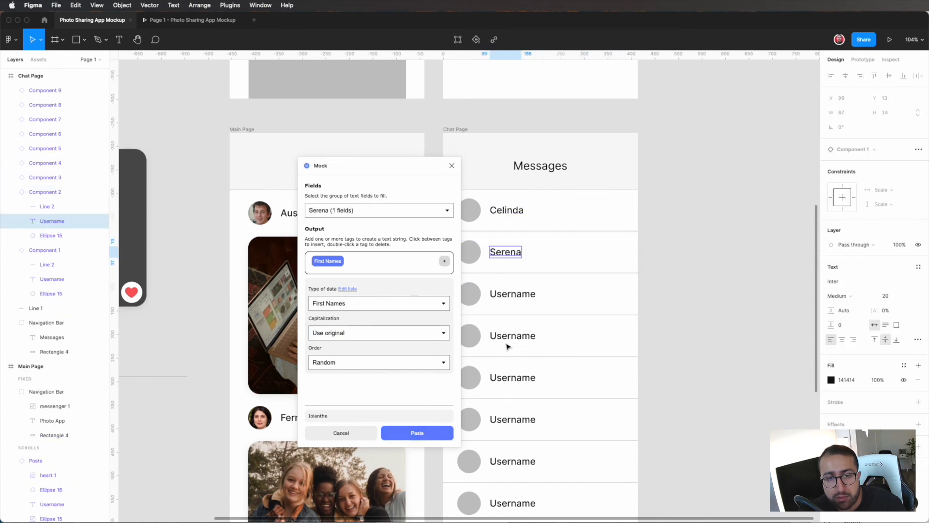
# Step: Fill the Username texts of the remaining seven Chat Page rows with random first names and close the Mock plugin
pyautogui.click(516, 294)
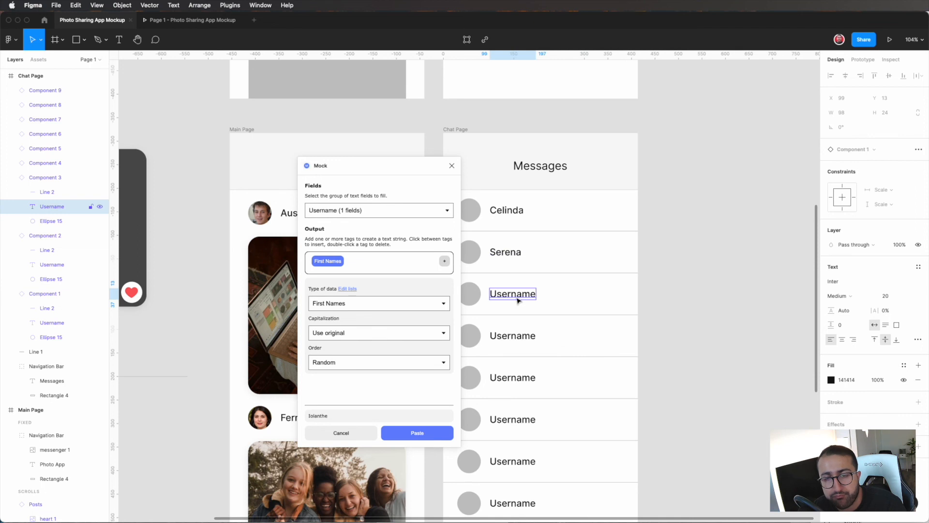
pyautogui.keyDown('shift'); pyautogui.click(514, 339); pyautogui.keyUp('shift')
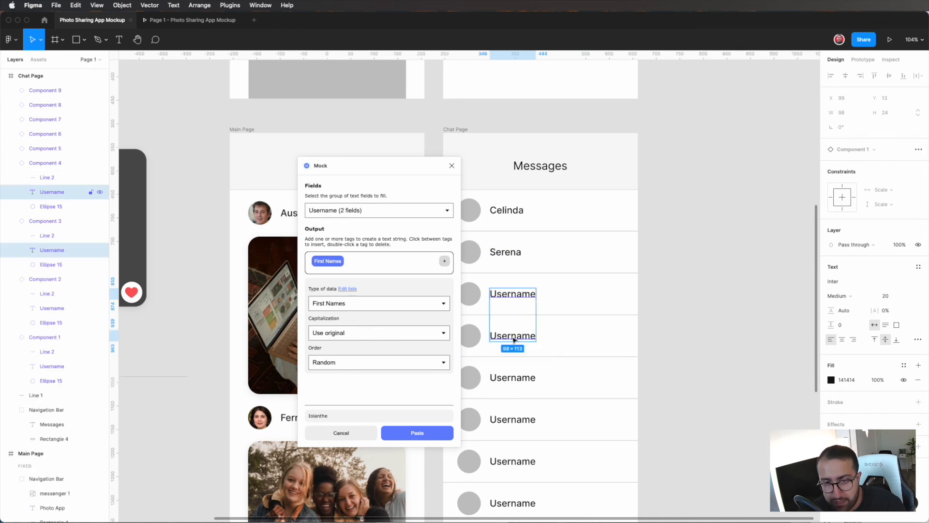
pyautogui.keyDown('shift'); pyautogui.click(524, 378); pyautogui.keyUp('shift')
pyautogui.keyDown('shift'); pyautogui.click(522, 420); pyautogui.keyUp('shift')
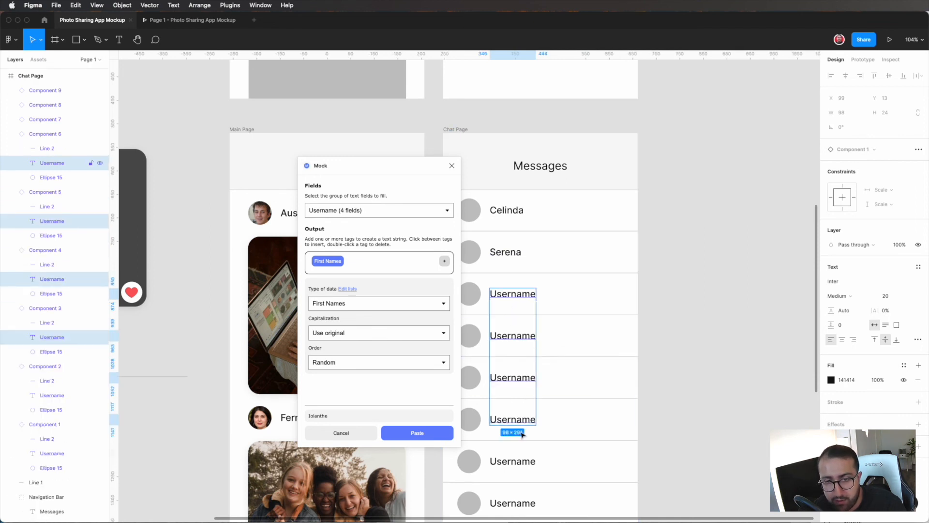
pyautogui.keyDown('shift'); pyautogui.click(517, 459); pyautogui.keyUp('shift')
pyautogui.keyDown('shift'); pyautogui.click(513, 503); pyautogui.keyUp('shift')
pyautogui.scroll(-3, 523, 499)
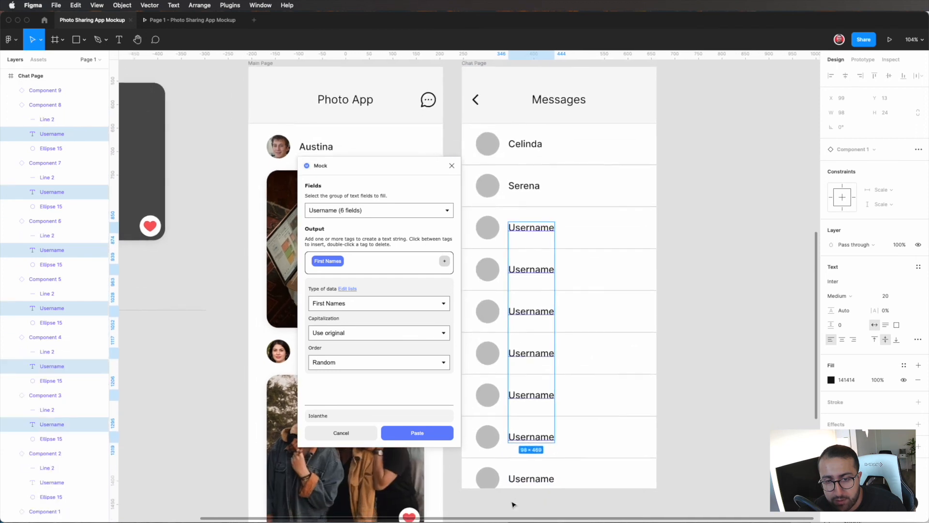
pyautogui.keyDown('shift'); pyautogui.click(532, 475); pyautogui.keyUp('shift')
pyautogui.scroll(2, 531, 479)
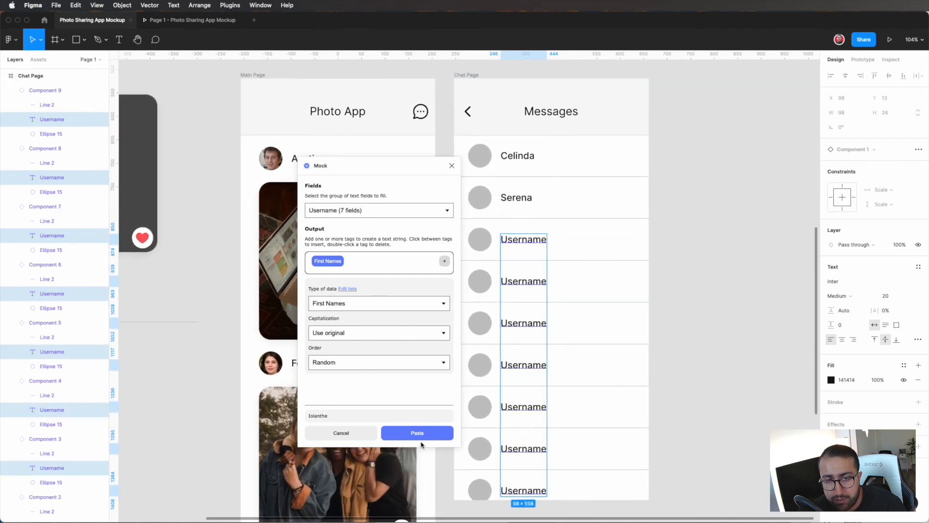
pyautogui.click(421, 434)
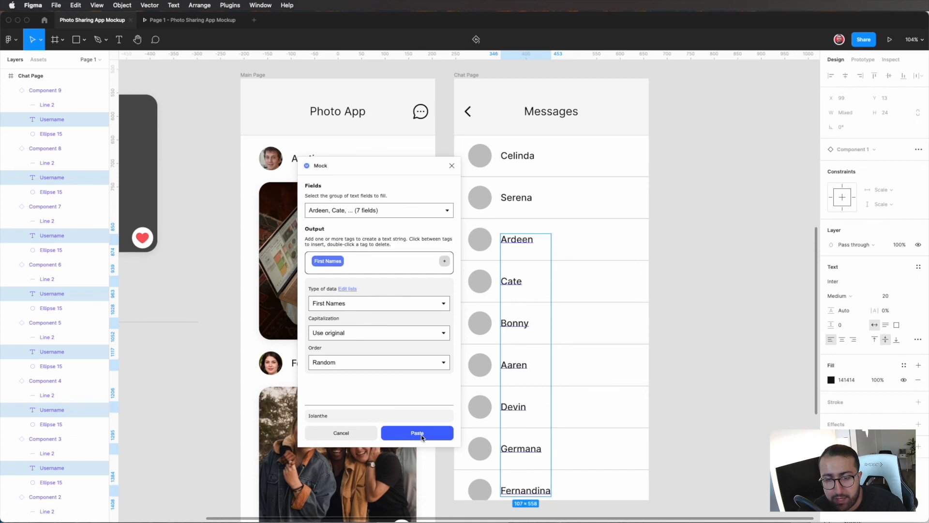
pyautogui.hscroll(-2, 565, 391)
pyautogui.scroll(-1, 565, 391)
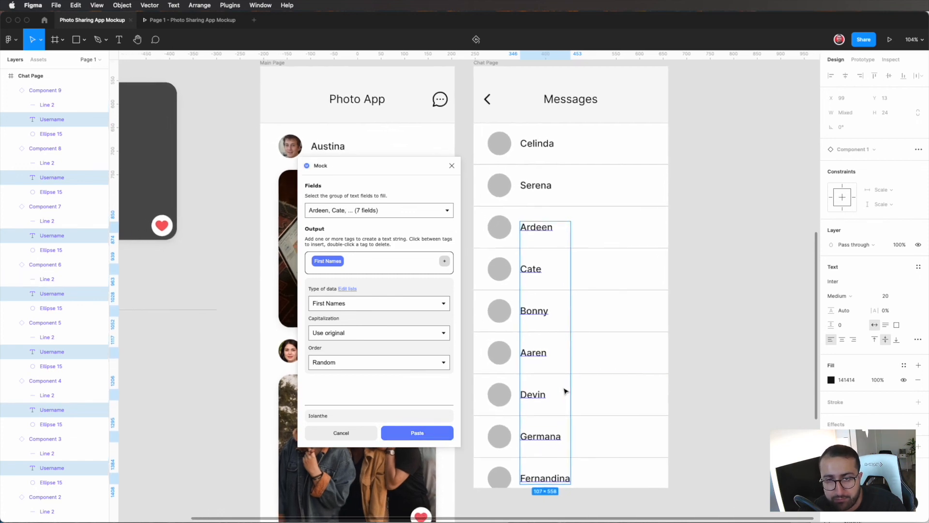
pyautogui.click(451, 166)
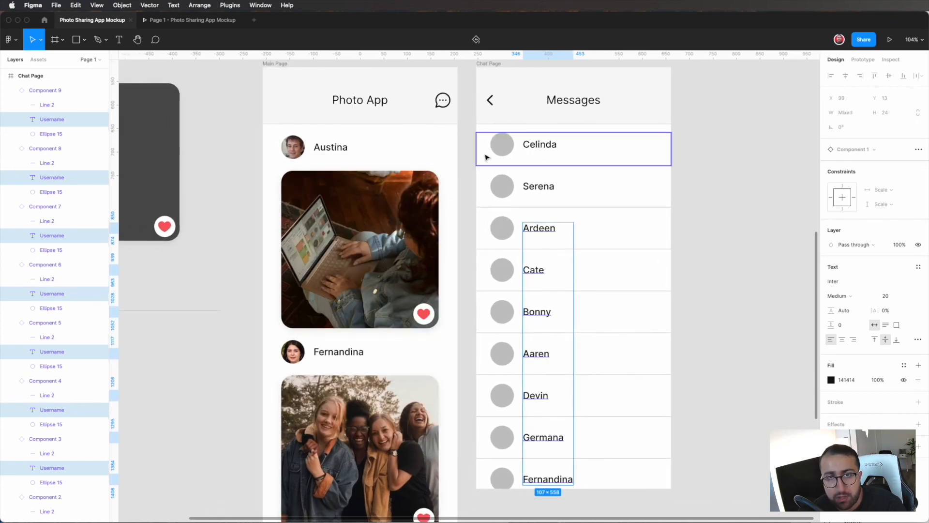
# Step: Fill the avatar circles of all nine Chat Page rows with photos using the Avatars generator plugin, and close the plugin
pyautogui.click(493, 146)
pyautogui.click(501, 146)
pyautogui.keyDown('shift'); pyautogui.click(503, 196); pyautogui.keyUp('shift')
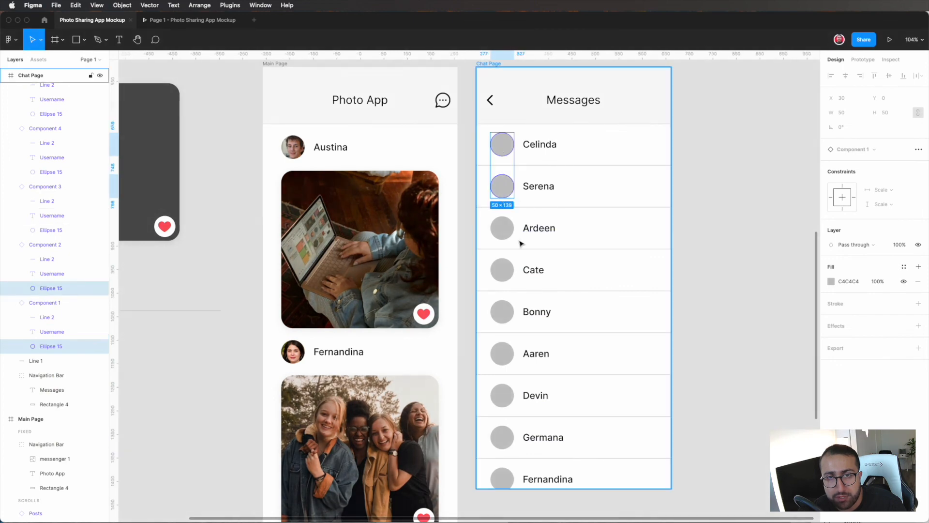
pyautogui.keyDown('shift'); pyautogui.click(509, 233); pyautogui.keyUp('shift')
pyautogui.keyDown('shift'); pyautogui.click(508, 269); pyautogui.keyUp('shift')
pyautogui.keyDown('shift'); pyautogui.click(505, 312); pyautogui.keyUp('shift')
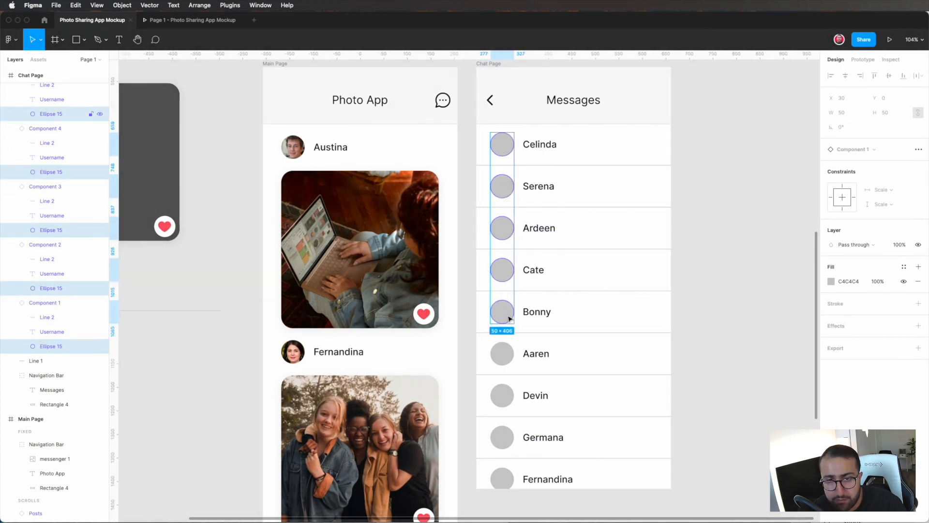
pyautogui.keyDown('shift'); pyautogui.click(504, 354); pyautogui.keyUp('shift')
pyautogui.keyDown('shift'); pyautogui.click(504, 394); pyautogui.keyUp('shift')
pyautogui.keyDown('shift'); pyautogui.click(506, 438); pyautogui.keyUp('shift')
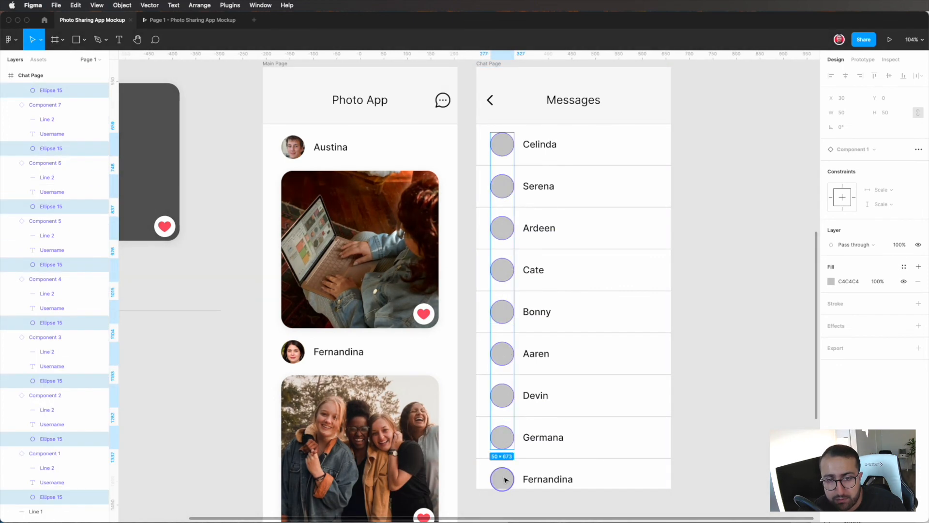
pyautogui.keyDown('shift'); pyautogui.click(502, 479); pyautogui.keyUp('shift')
pyautogui.click(232, 5)
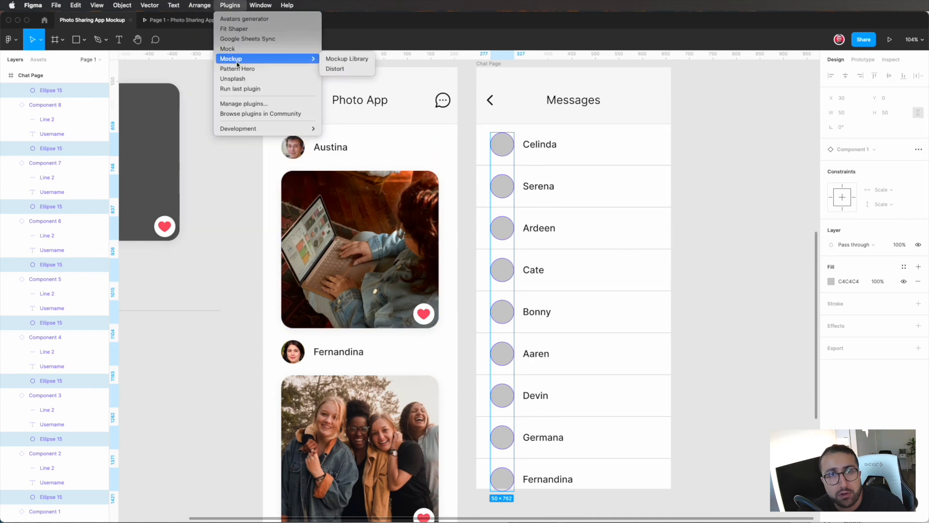
pyautogui.click(241, 19)
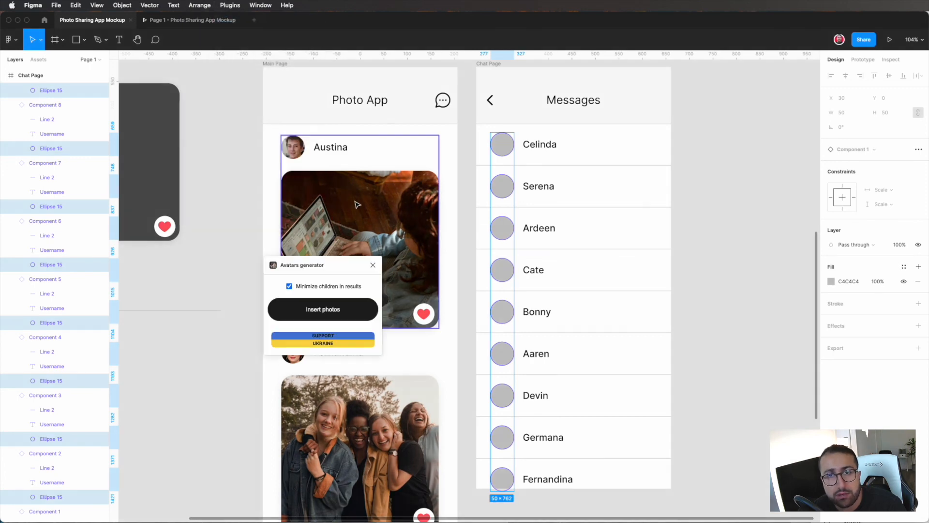
pyautogui.click(333, 310)
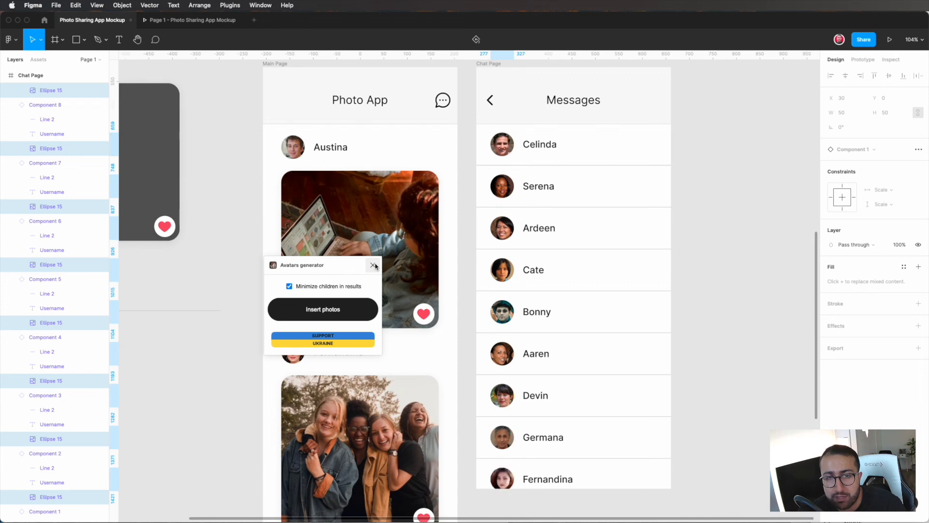
pyautogui.click(373, 265)
pyautogui.click(774, 347)
pyautogui.scroll(-5, 774, 348)
pyautogui.hscroll(3, 776, 347)
pyautogui.scroll(4, 729, 300)
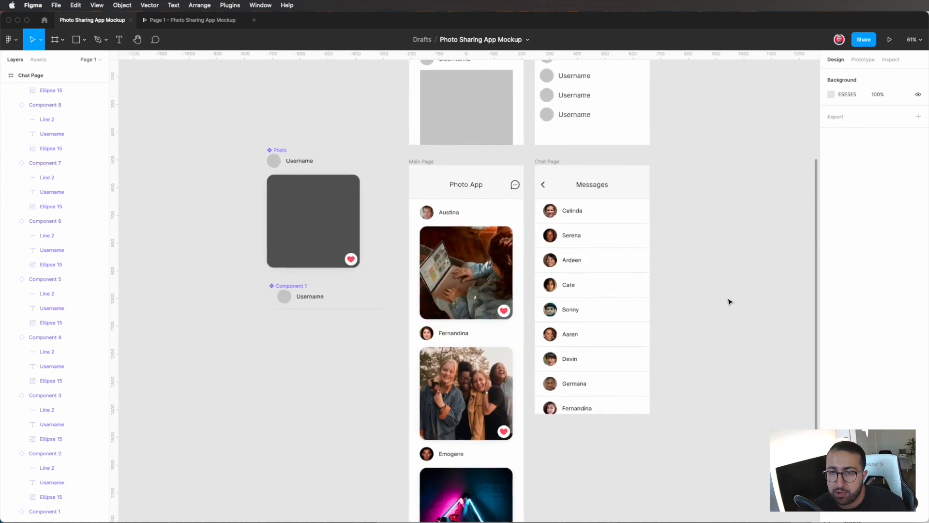
pyautogui.click(593, 150)
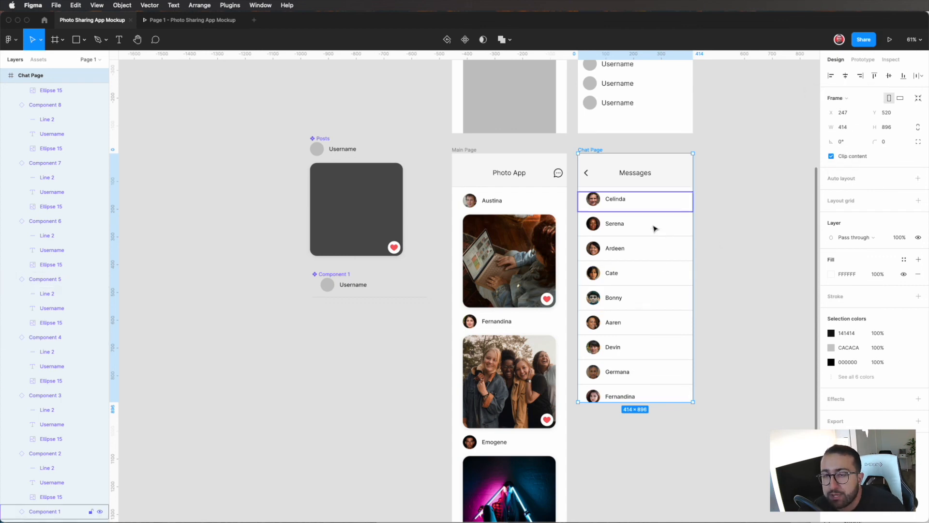
pyautogui.click(751, 274)
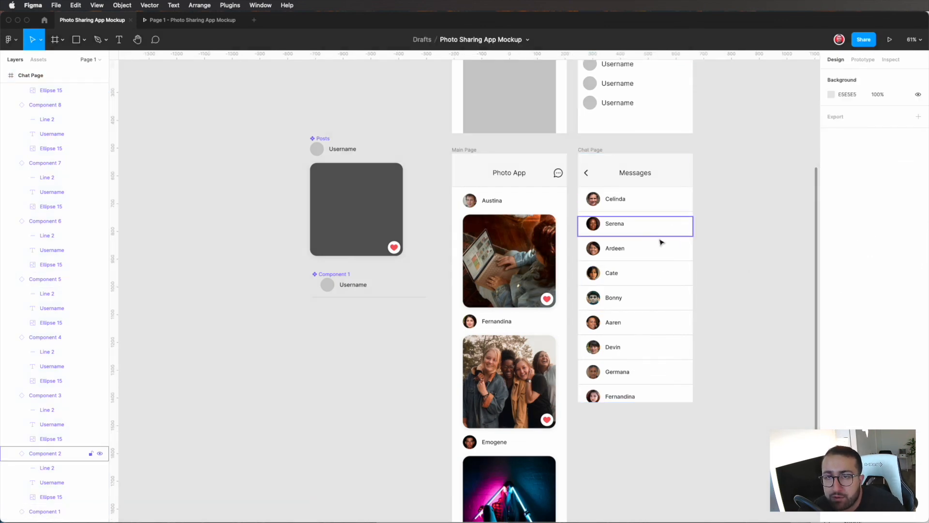
pyautogui.click(586, 174)
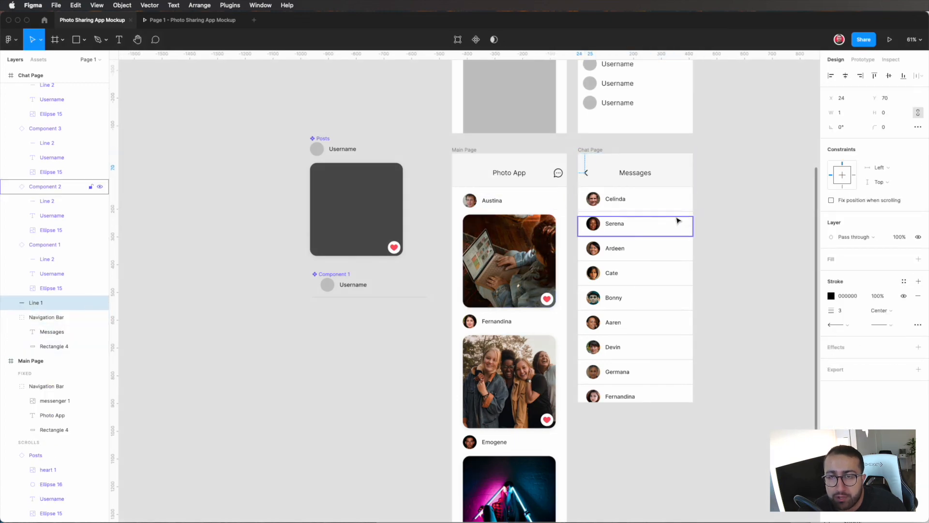
# Step: Draw a horizontal line about 9 px long at the far right of the Component 1 row, with a line arrow at its end
pyautogui.scroll(5, 421, 286)
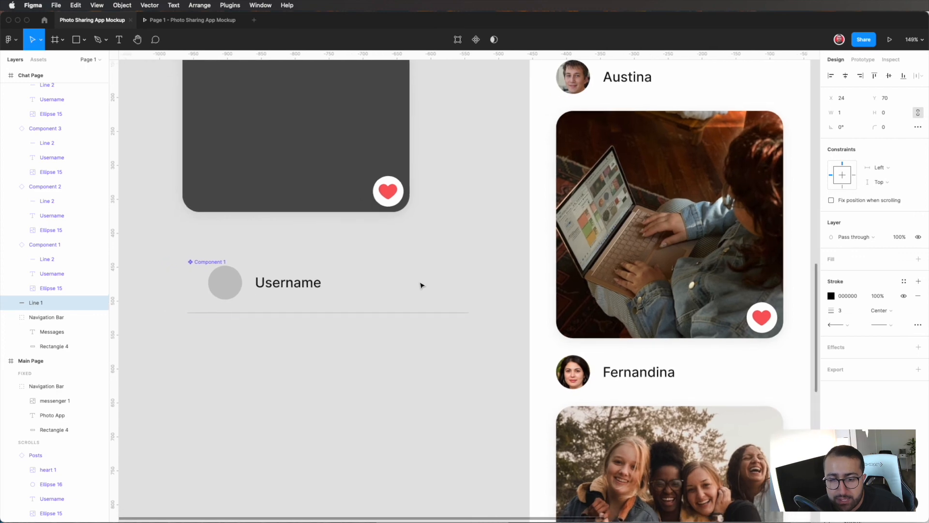
pyautogui.click(421, 286)
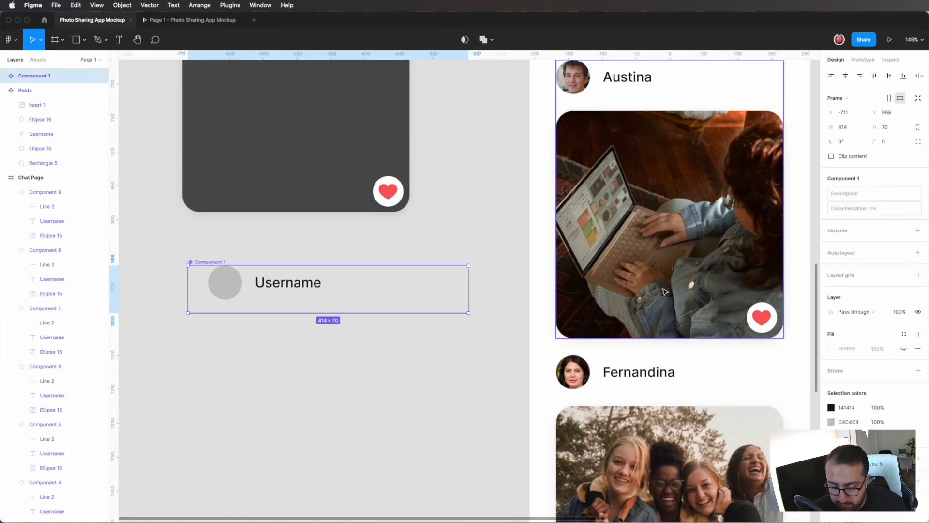
pyautogui.press('l')
pyautogui.moveTo(455, 289); pyautogui.dragTo(460, 289)
pyautogui.scroll(8, 454, 289)
pyautogui.click(882, 310)
pyautogui.click(882, 321)
pyautogui.click(846, 312)
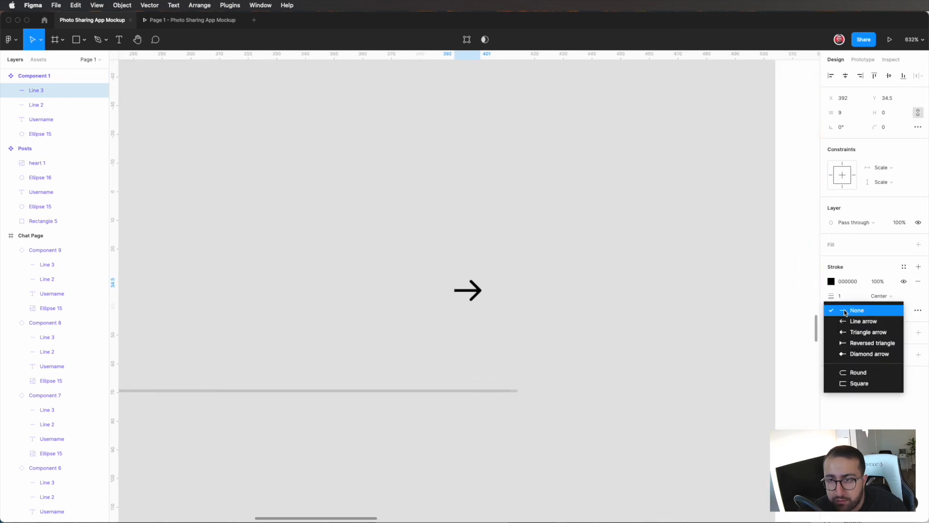
pyautogui.click(846, 310)
# Step: Reduce the new arrow in Component 1 to a chevron by setting its width to 1
pyautogui.scroll(-5, 468, 286)
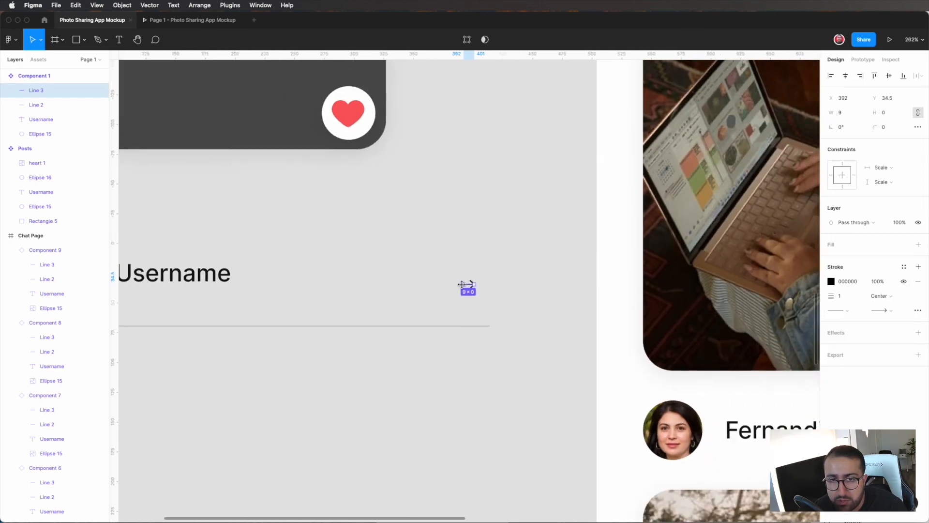
pyautogui.scroll(10, 462, 285)
pyautogui.click(846, 114)
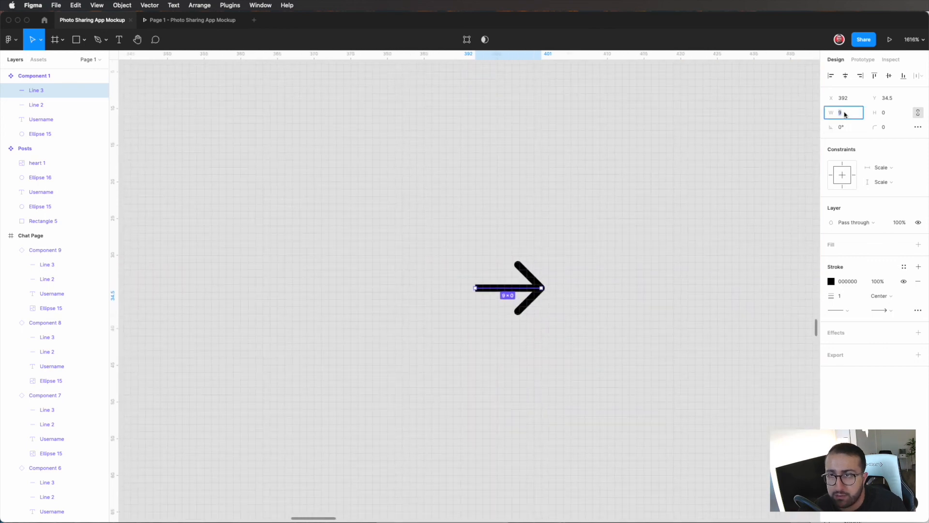
pyautogui.write('0')
pyautogui.press('Return')
pyautogui.scroll(-8, 489, 288)
pyautogui.hscroll(-3, 489, 288)
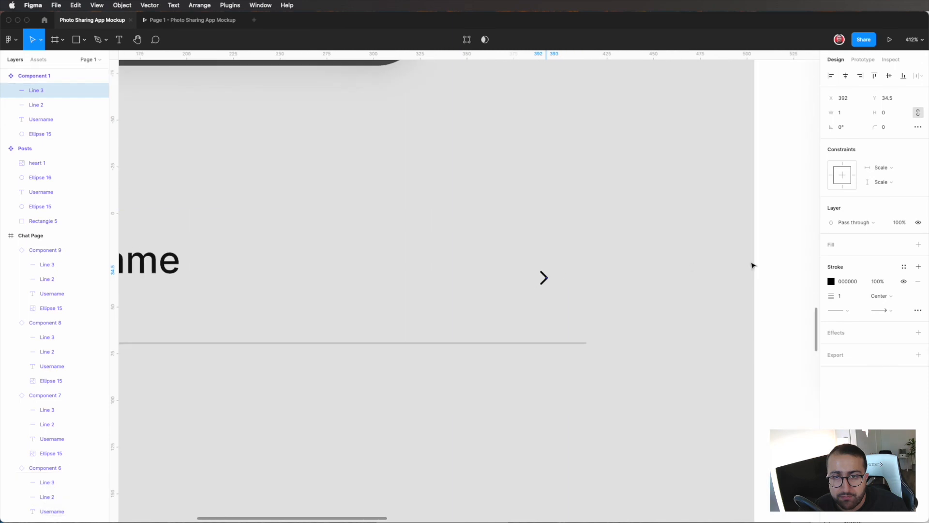
# Step: Recolor the chevron's stroke in Component 1 to light grey C7C7C7
pyautogui.click(831, 281)
pyautogui.press('i')
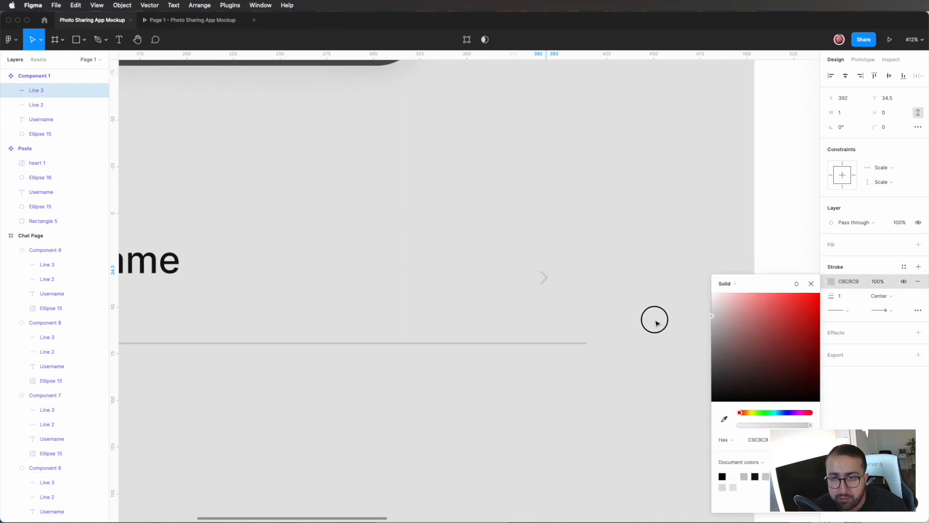
pyautogui.click(661, 306)
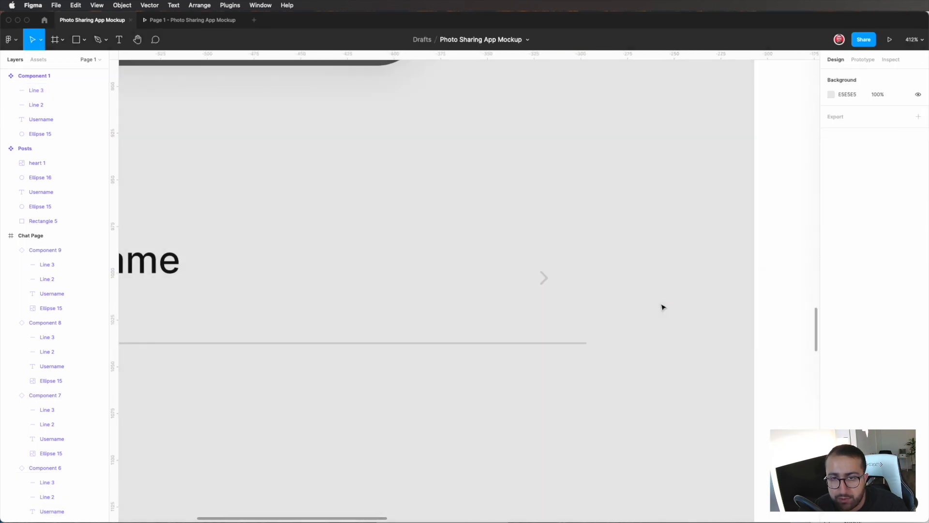
# Step: Move the chevron in Component 1 to X 405, Y 25, level with the Username text, and set its stroke weight to 2
pyautogui.doubleClick(547, 280)
pyautogui.moveTo(547, 280); pyautogui.dragTo(563, 261)
pyautogui.click(848, 295)
pyautogui.write('2')
pyautogui.press('Return')
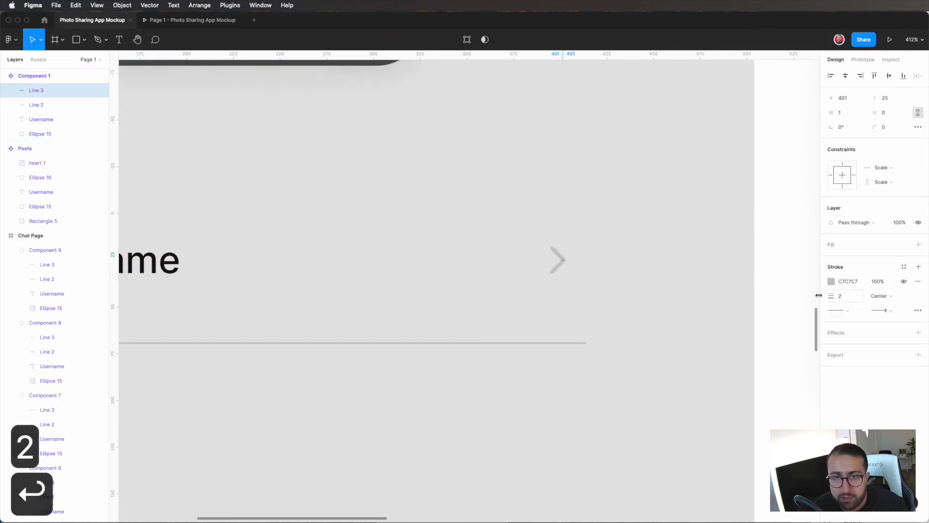
pyautogui.click(561, 258)
pyautogui.moveTo(563, 262)
pyautogui.mouseDown()
pyautogui.moveTo(579, 263)
pyautogui.moveTo(567, 262)
pyautogui.mouseUp()
pyautogui.click(649, 262)
pyautogui.scroll(-5, 649, 263)
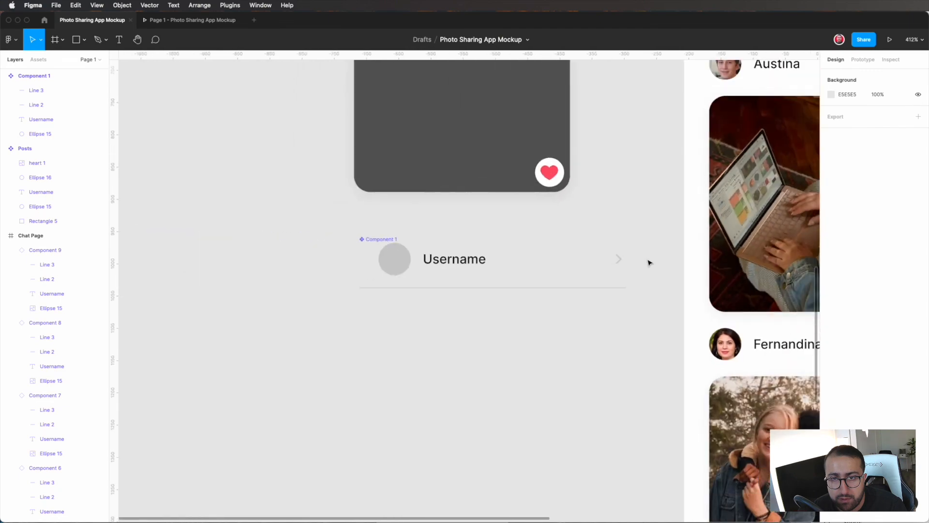
pyautogui.scroll(-5, 648, 262)
pyautogui.scroll(10, 649, 263)
pyautogui.click(522, 282)
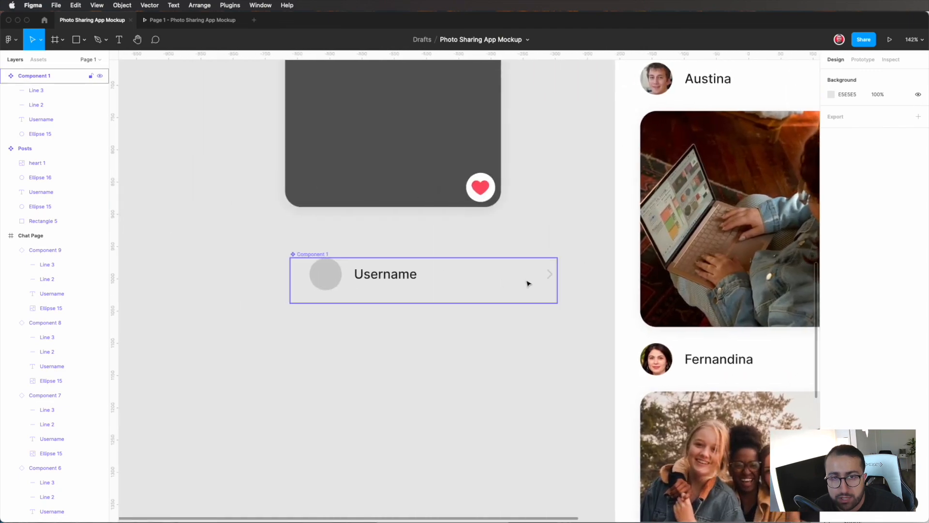
pyautogui.click(552, 275)
pyautogui.doubleClick(552, 276)
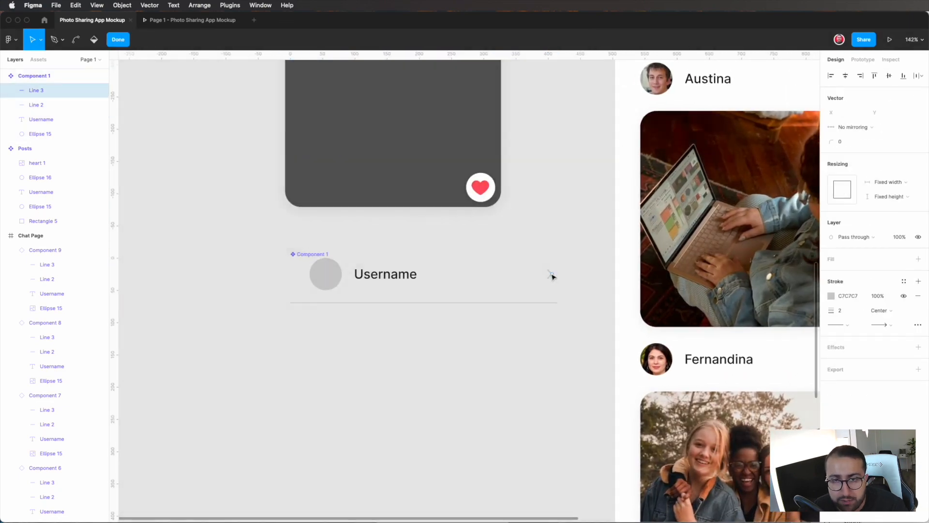
pyautogui.press('super+z')
pyautogui.press('super+z')
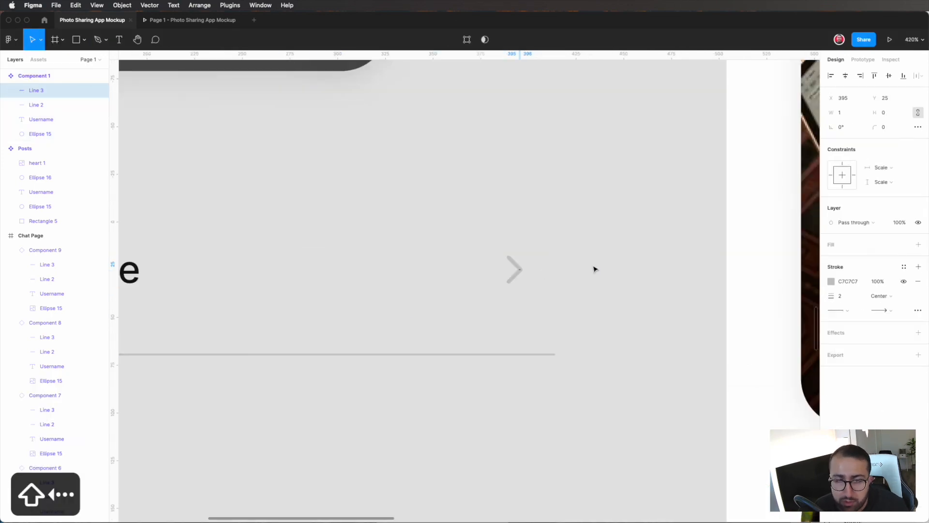
pyautogui.click(595, 269)
pyautogui.scroll(-8, 595, 269)
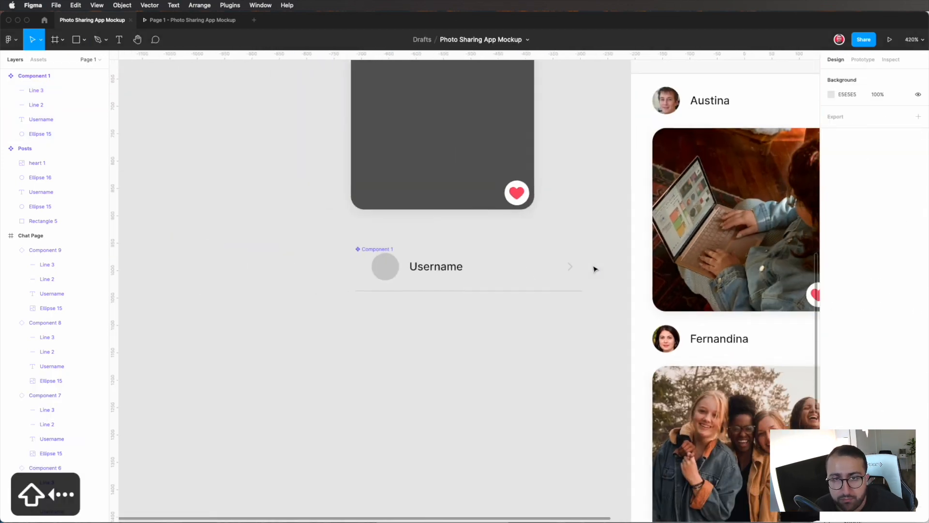
pyautogui.hscroll(8, 595, 269)
pyautogui.scroll(-3, 595, 269)
pyautogui.scroll(1, 595, 269)
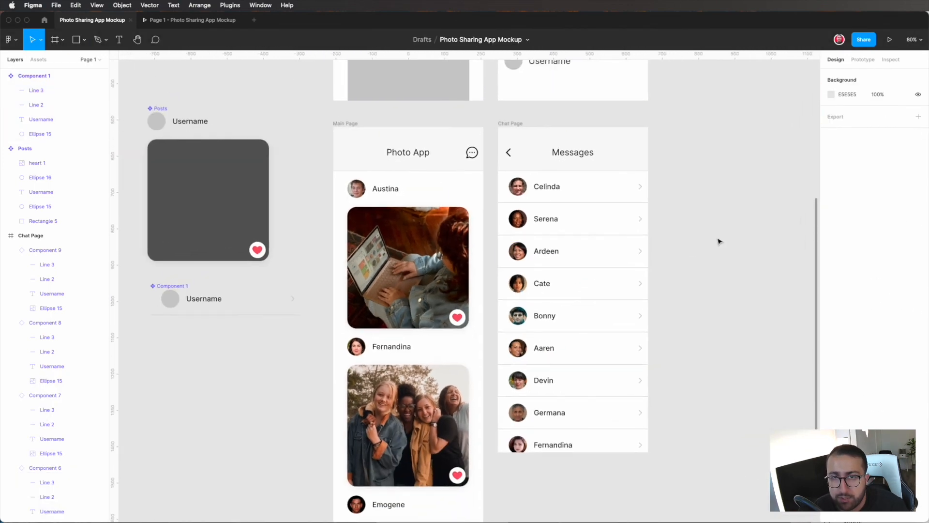
pyautogui.scroll(-3, 717, 240)
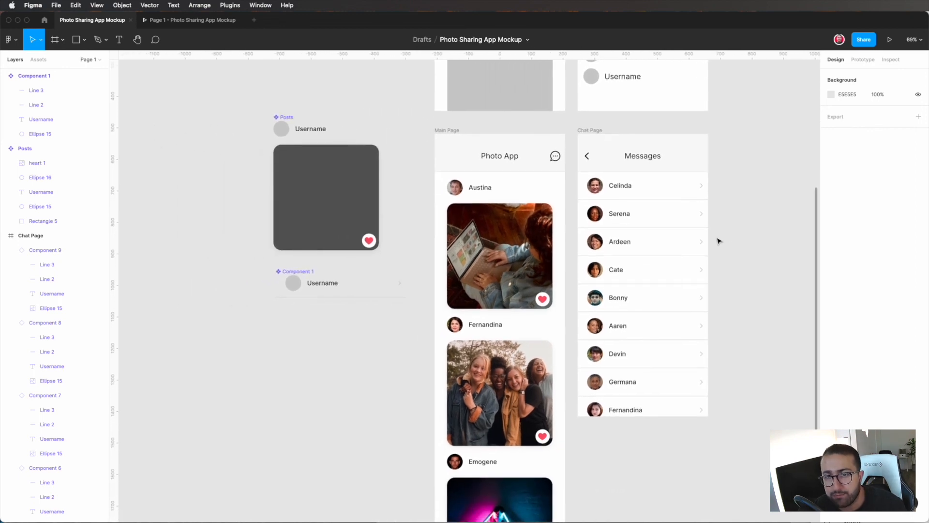